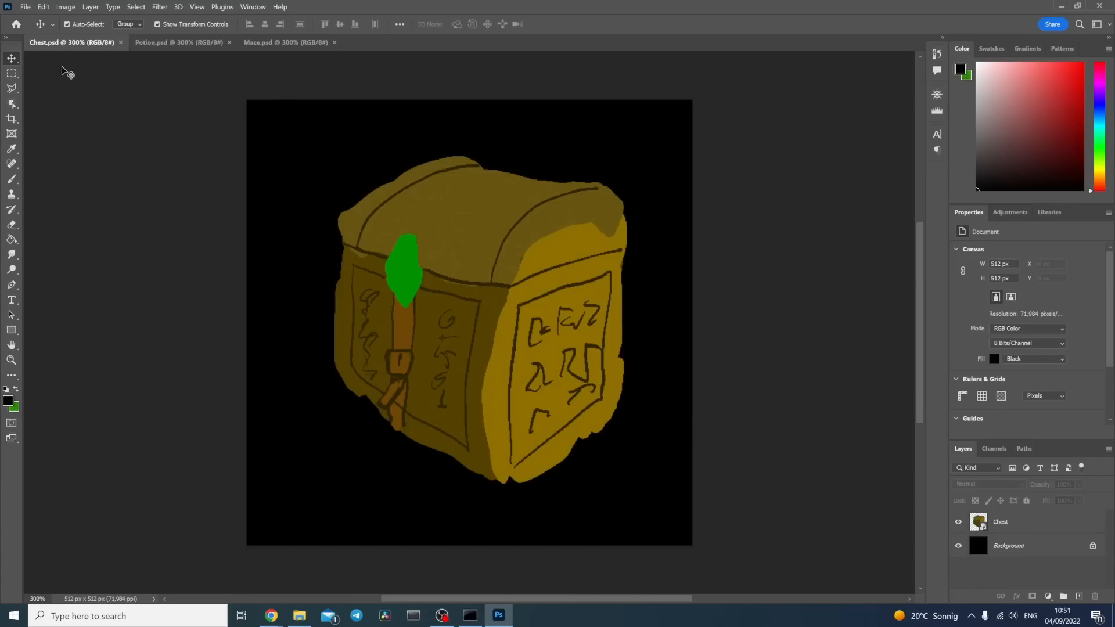
Step: View the sketches in Potion.psd and Mace.psd, and return to Chest.psd
left_click(183, 42)
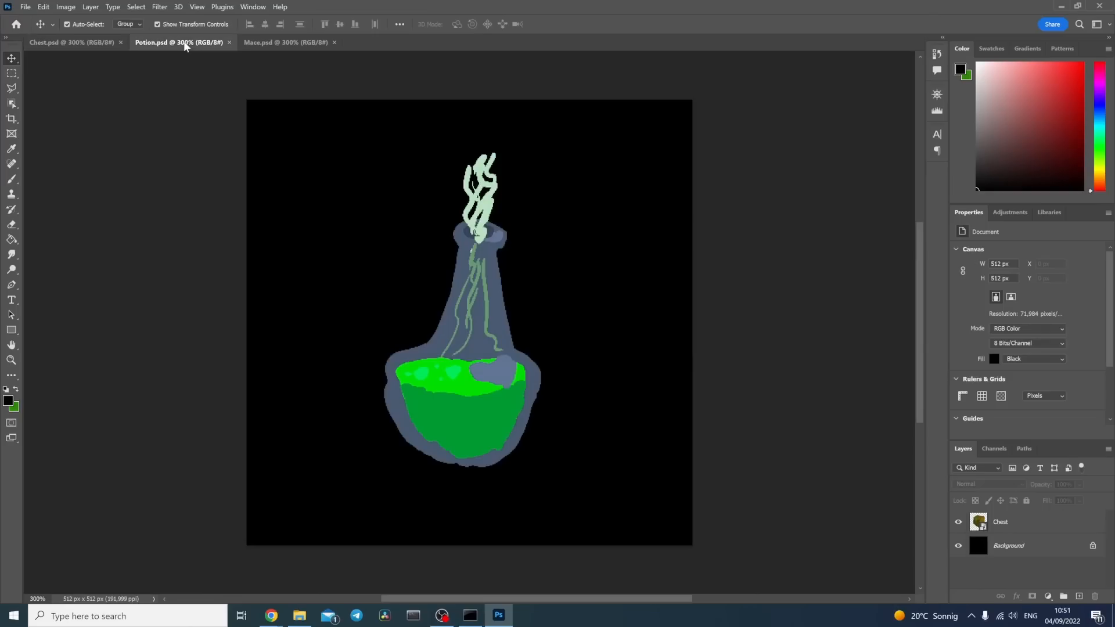
left_click(291, 41)
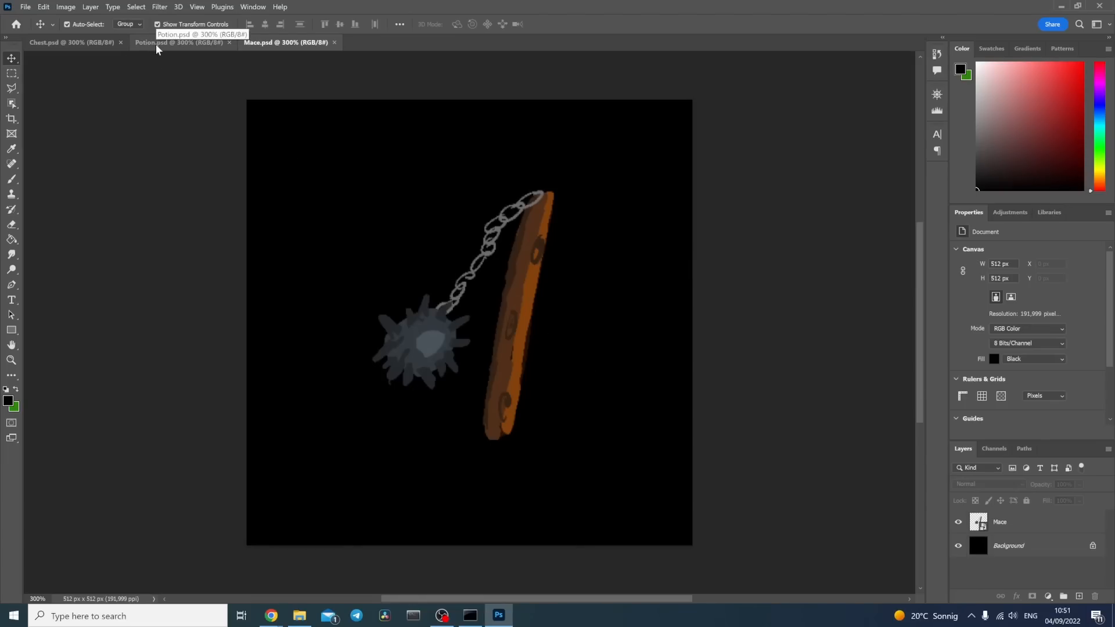
left_click(60, 41)
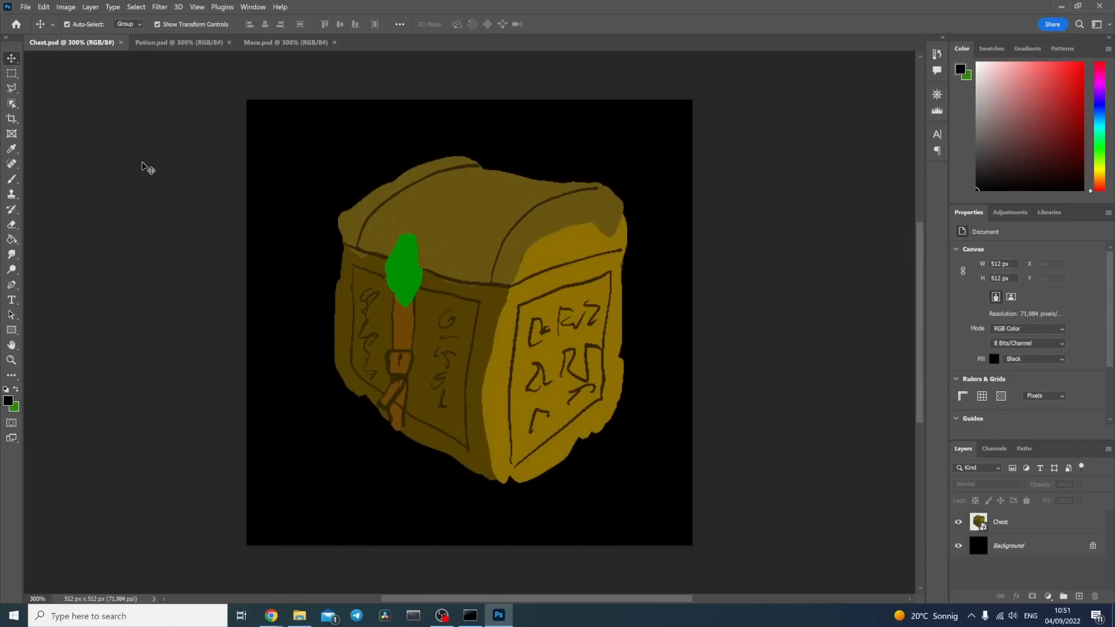
Step: Switch to the Stable Diffusion WebUI in Chrome and open its image-to-image mode
mouse_move(271, 616)
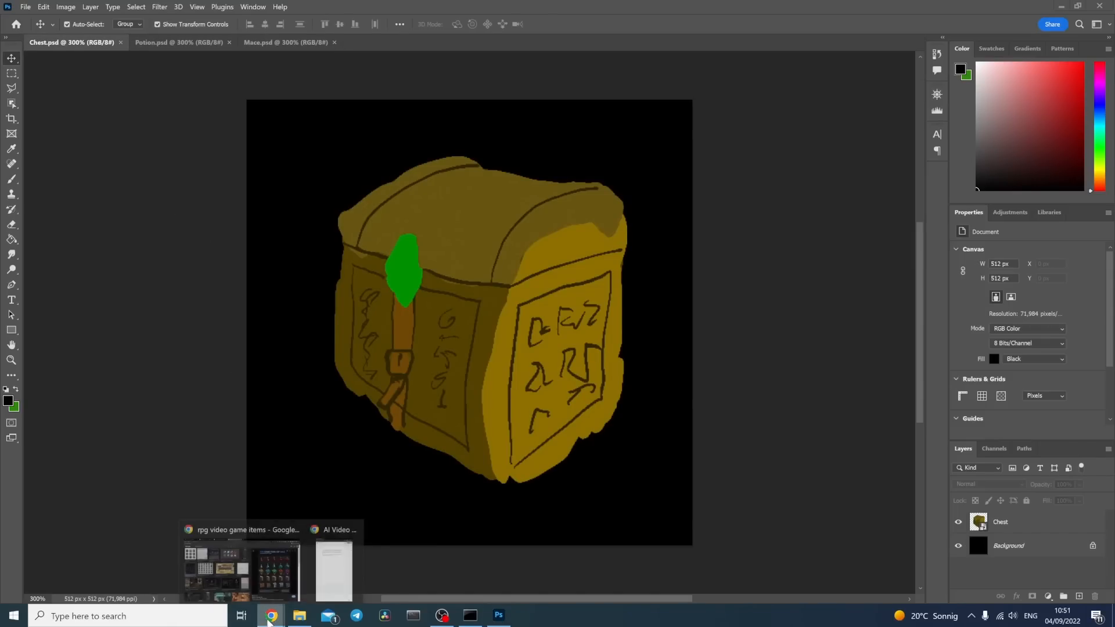
left_click(270, 578)
left_click(75, 9)
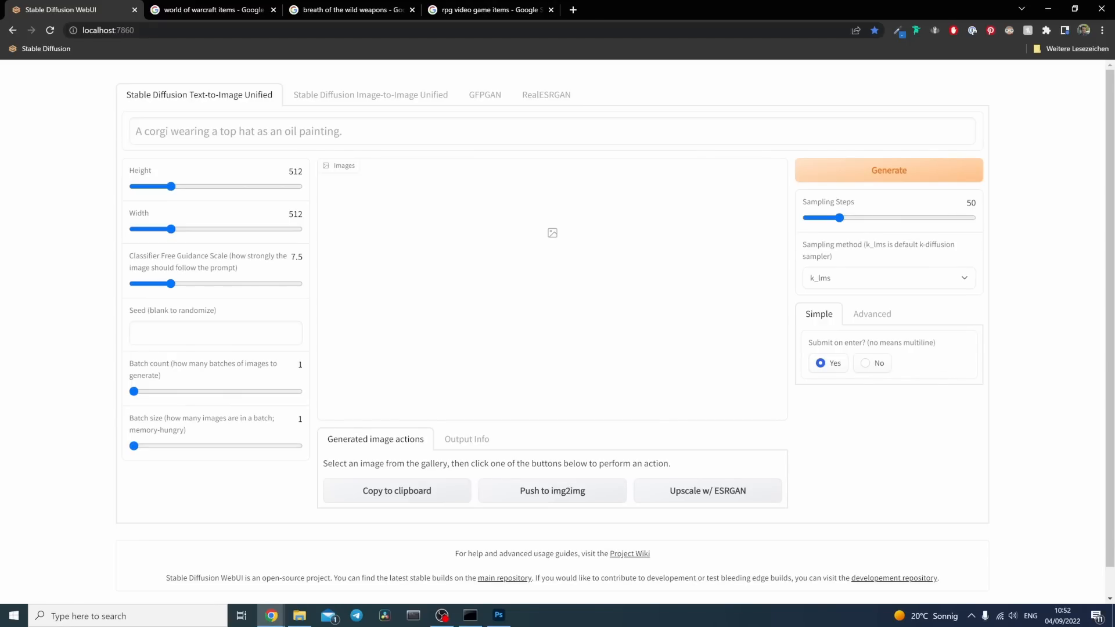
left_click(383, 100)
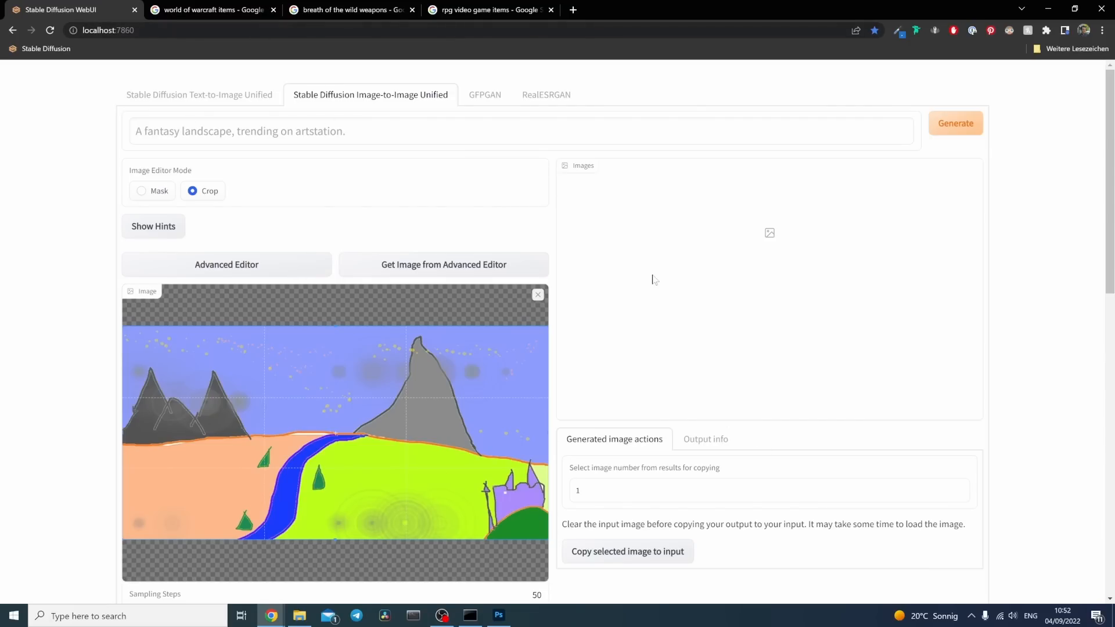
Step: Replace the sample landscape input image with 1.jpg from the Chest Exports folder
left_click(538, 294)
scroll(40, 288, "down", 2)
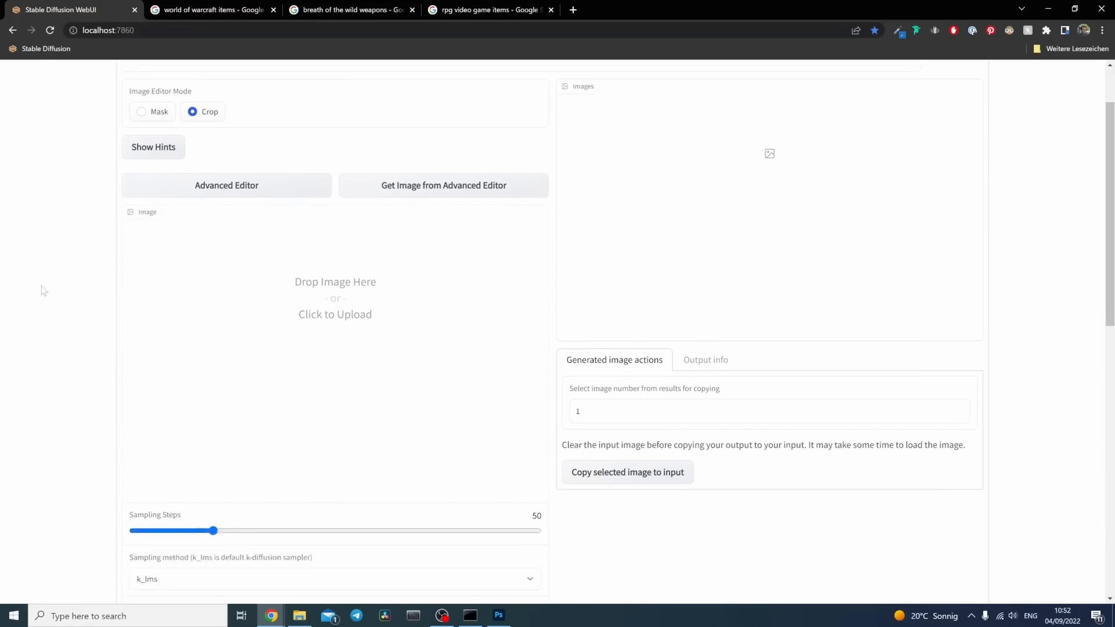
left_click(446, 219)
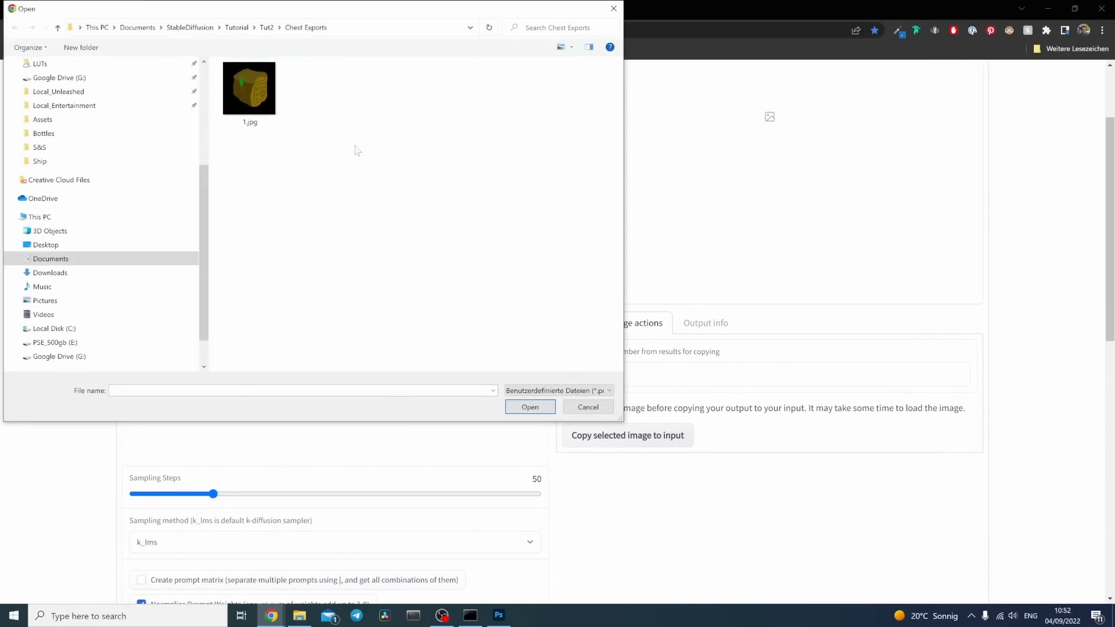
left_click(235, 88)
left_click(543, 407)
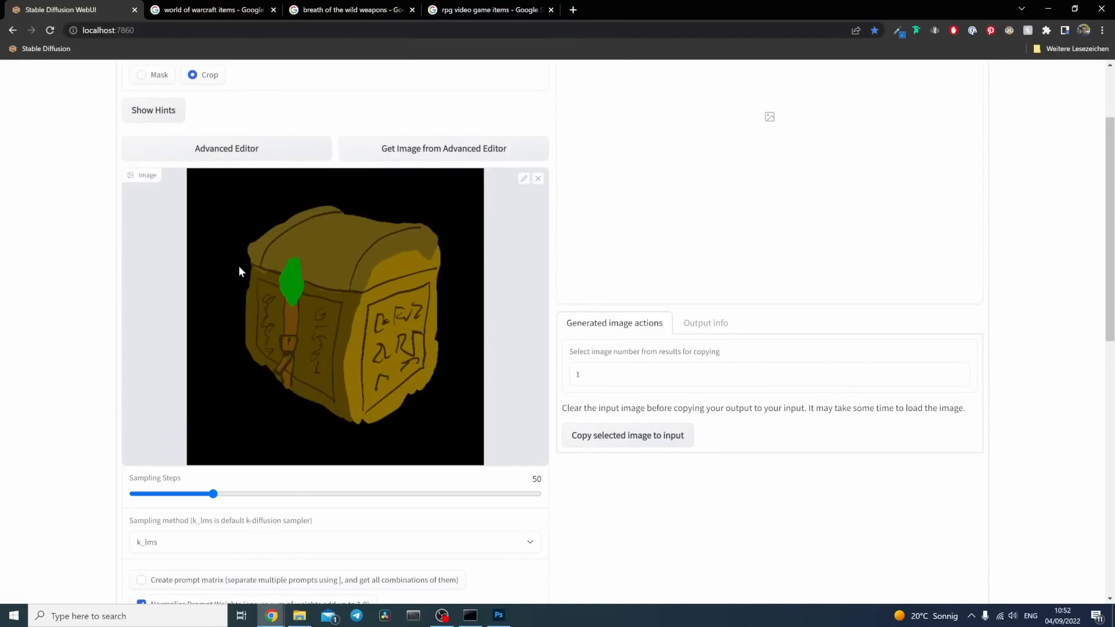
scroll(75, 319, "up", 2)
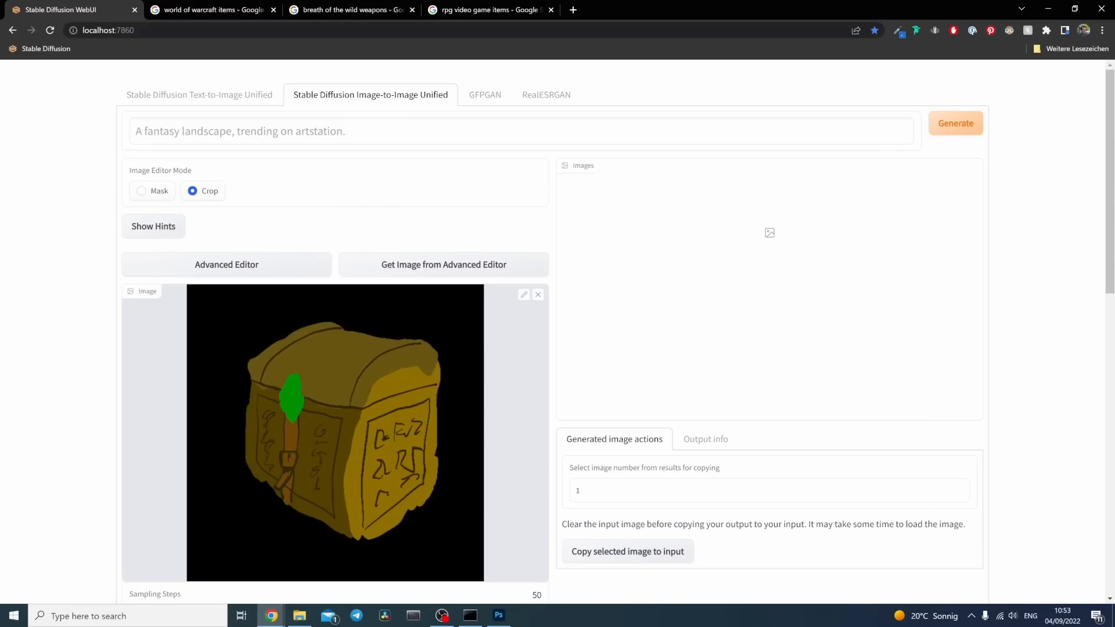
Step: Start the prompt with "video game art" and check the RPG video game items image search for reference
left_click(276, 133)
type("video")
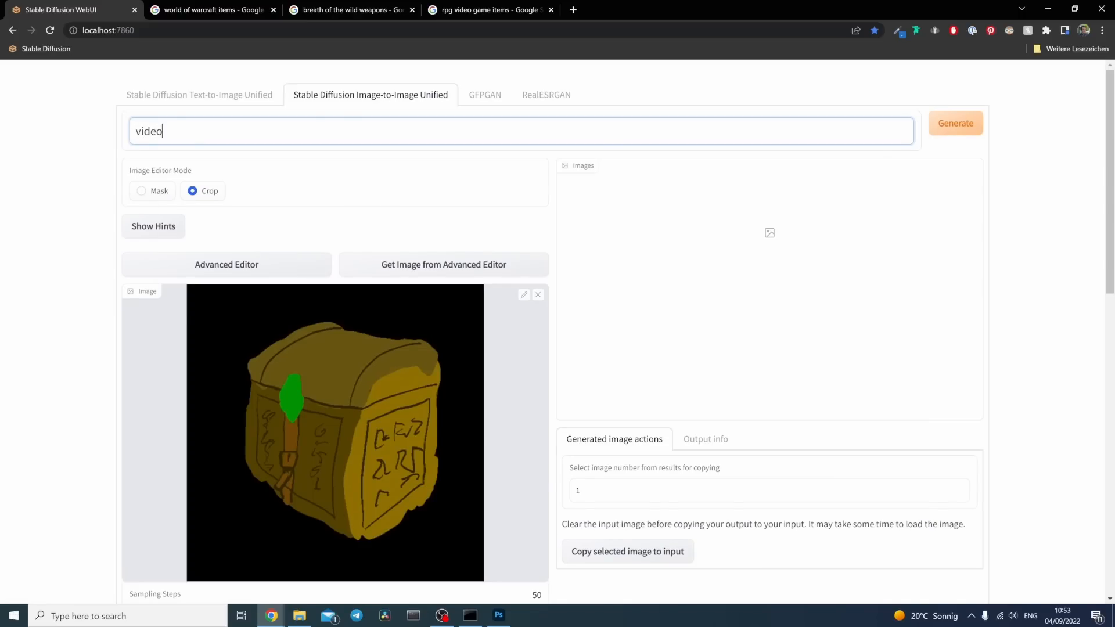
type(" game art")
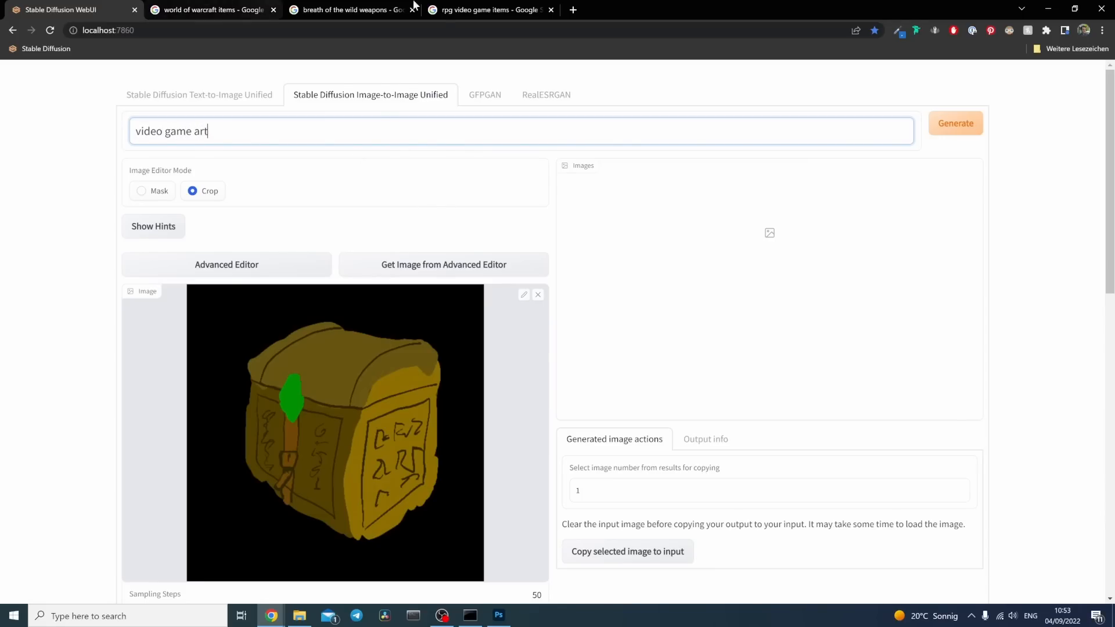
left_click(491, 10)
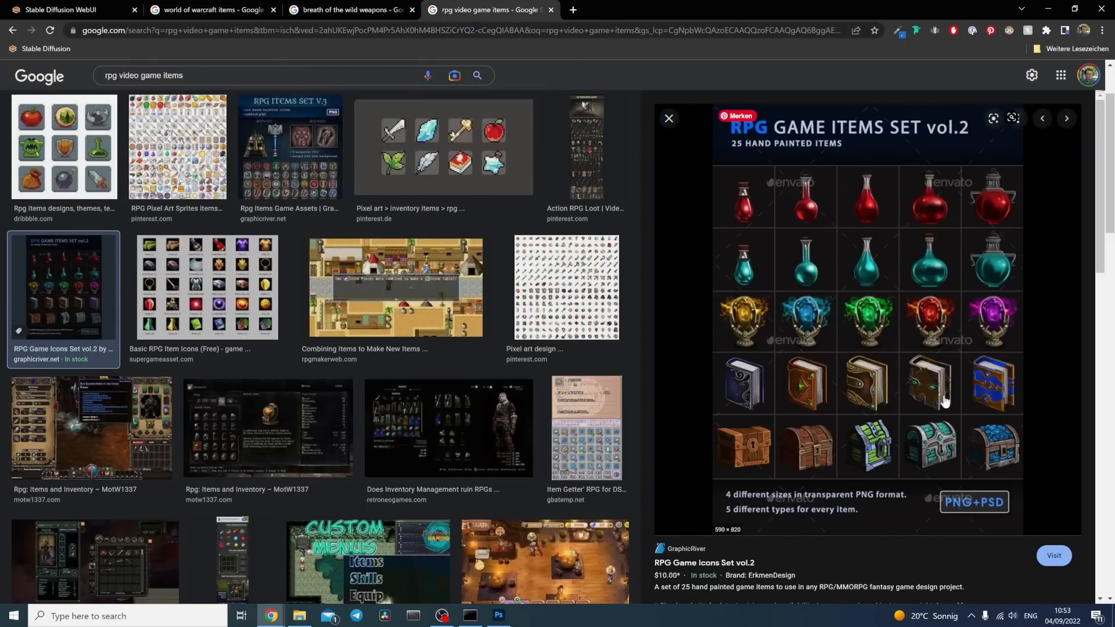
left_click(75, 10)
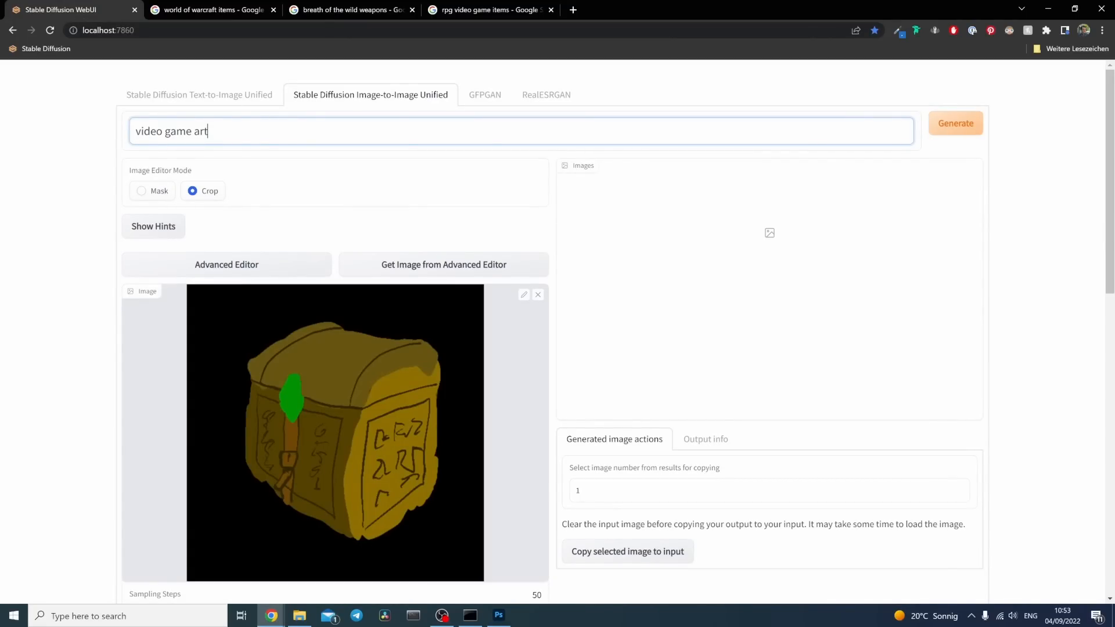
Step: Continue the prompt with the style artists "by shaddy safadi and ariel fain and calvin boice"
type("by")
type("shaddy safadi and ariel fa")
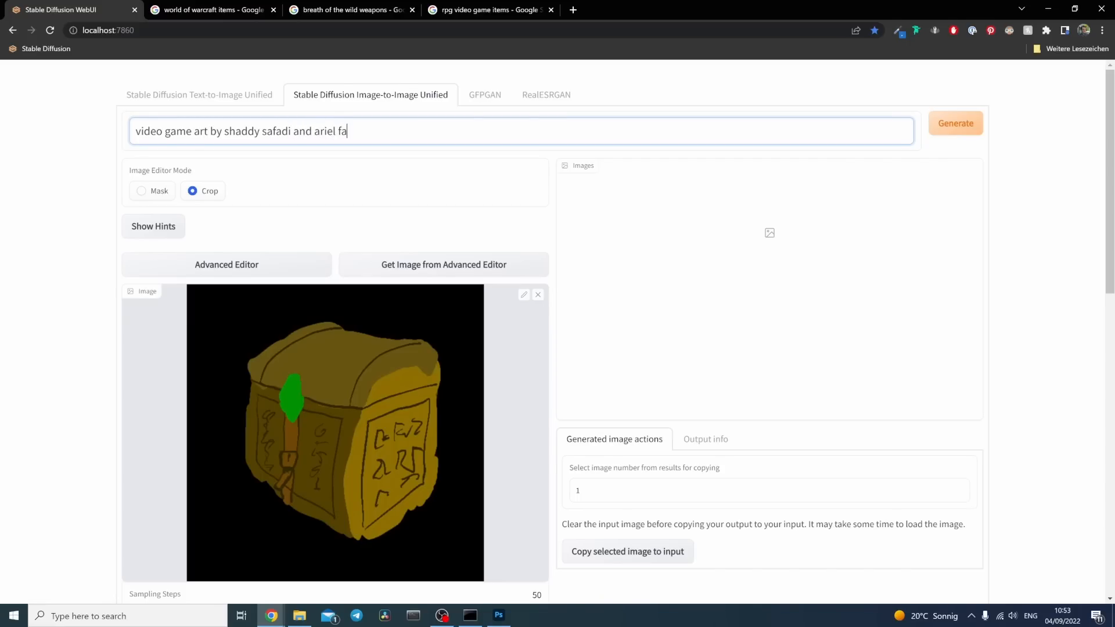
type("in and calvin boice")
Step: Add the subject "of a wooden treasure chest with an emerald latch and a leather belt" to the prompt
type("of a wo")
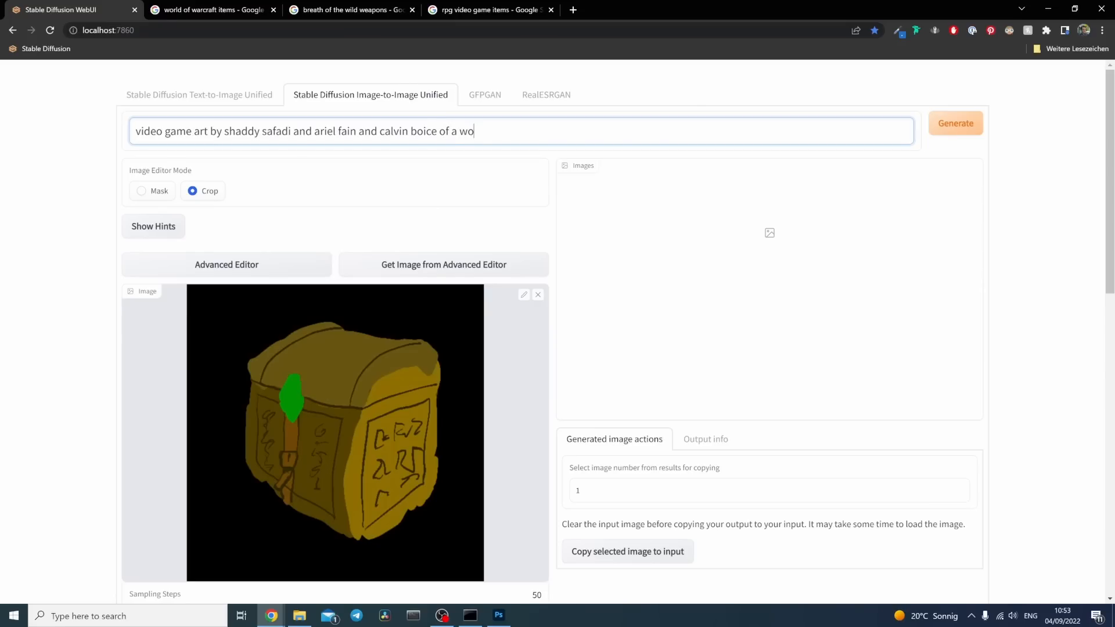
type("oden treasure chest with an emeral")
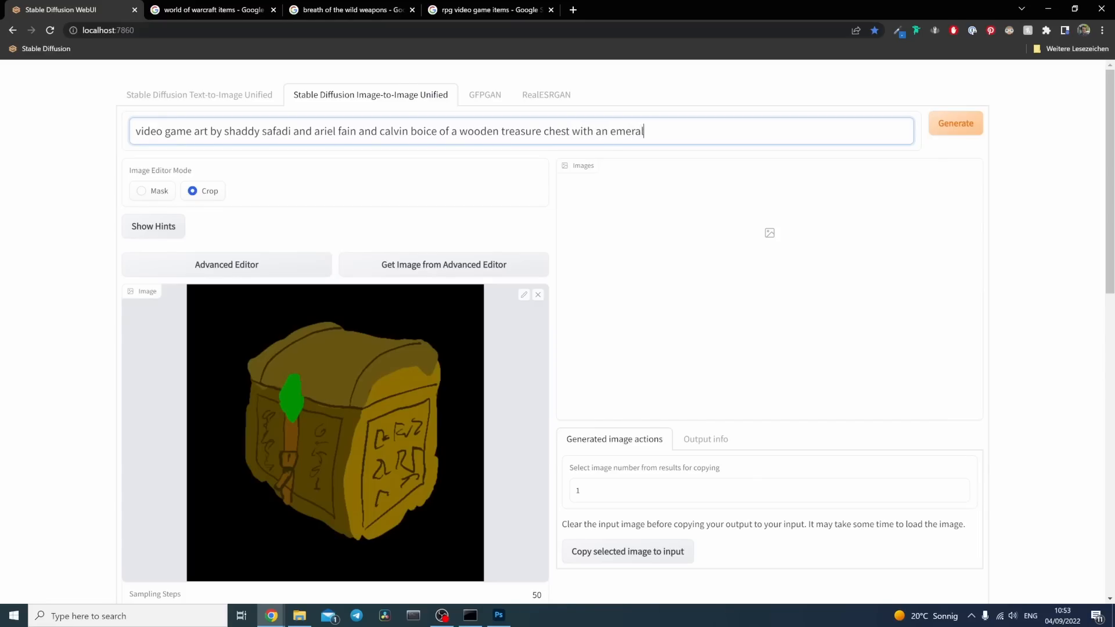
type("d lock")
double_click(662, 130)
type("lathc")
key("BackSpace")
key("BackSpace")
type("ch and a leather belt")
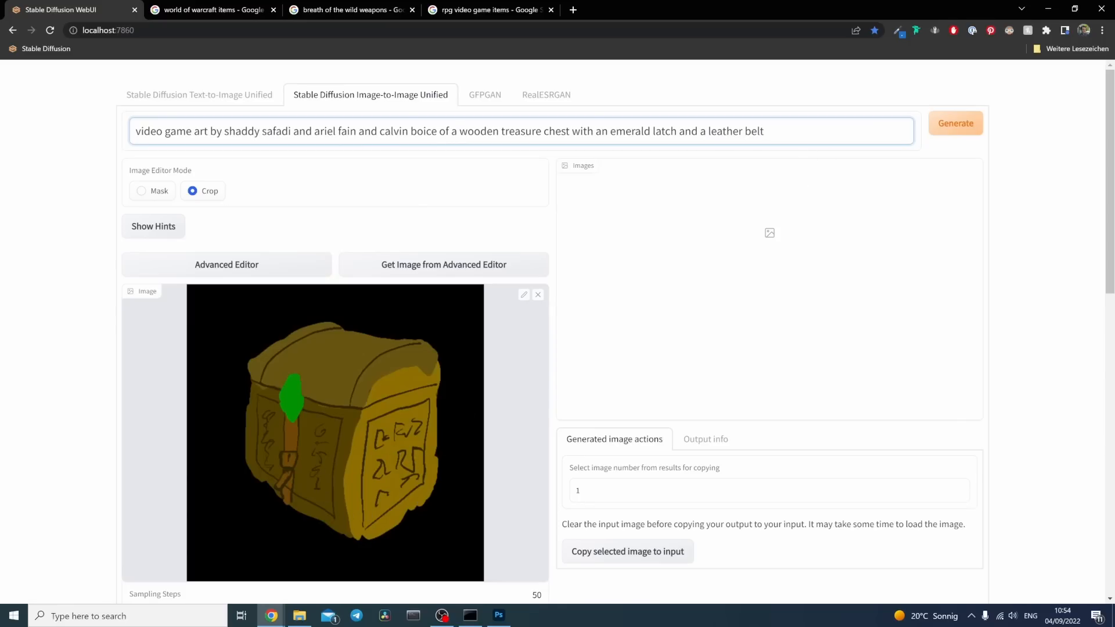
Step: Append ", runes on all sides, world of warcraft, breath of the wild" to the prompt
type(", runes on all sides,")
left_click_drag(768, 132, 764, 132)
left_click(856, 132)
type("wolrd of war")
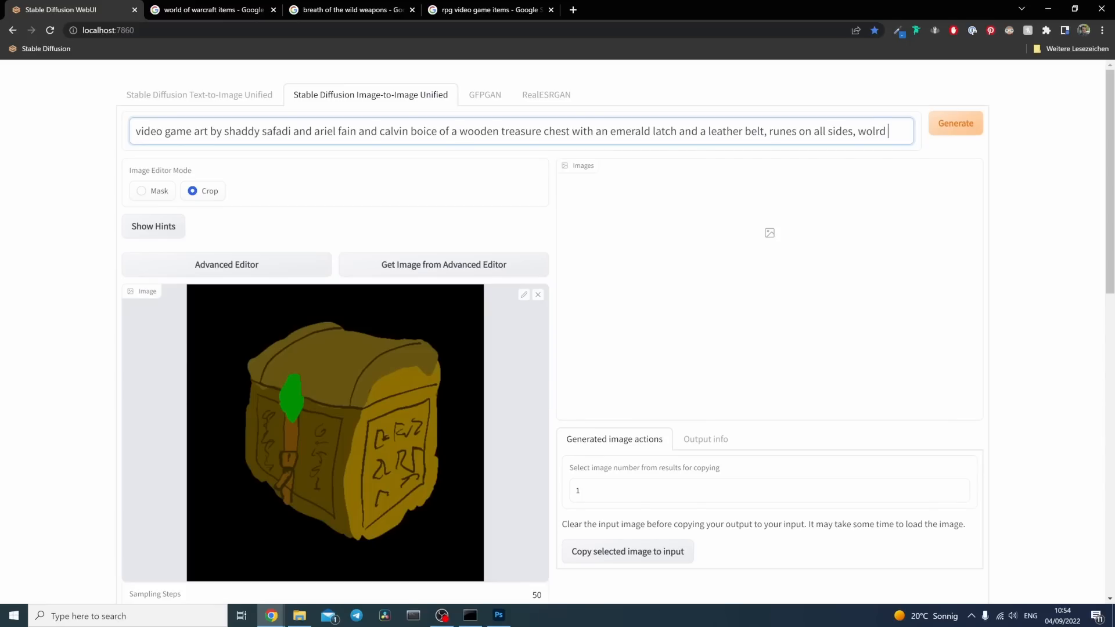
type("aft")
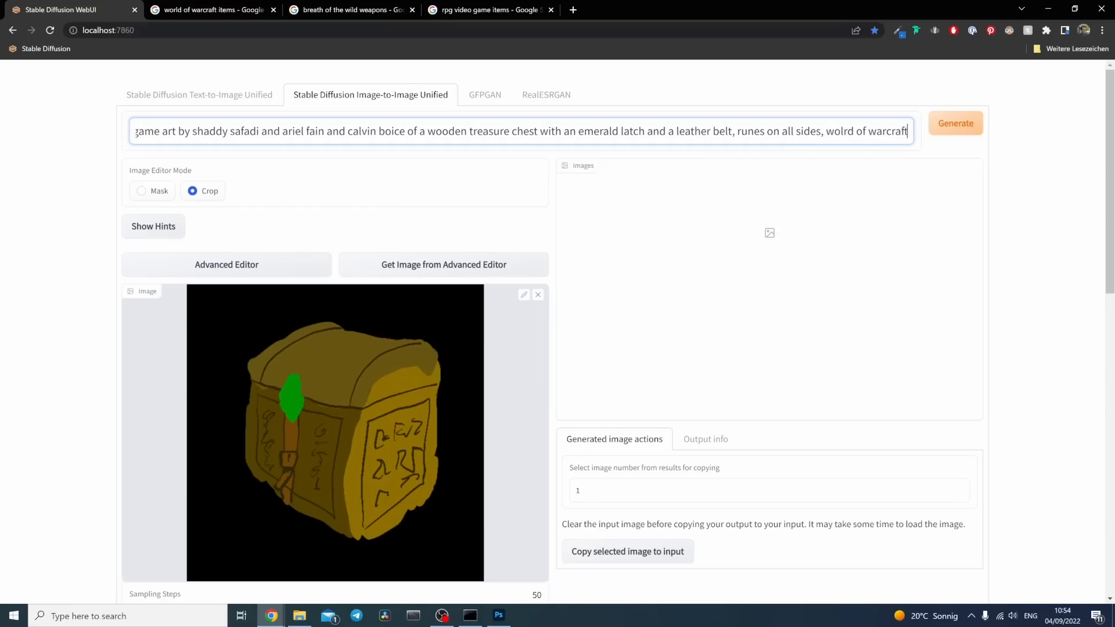
type(", breath o")
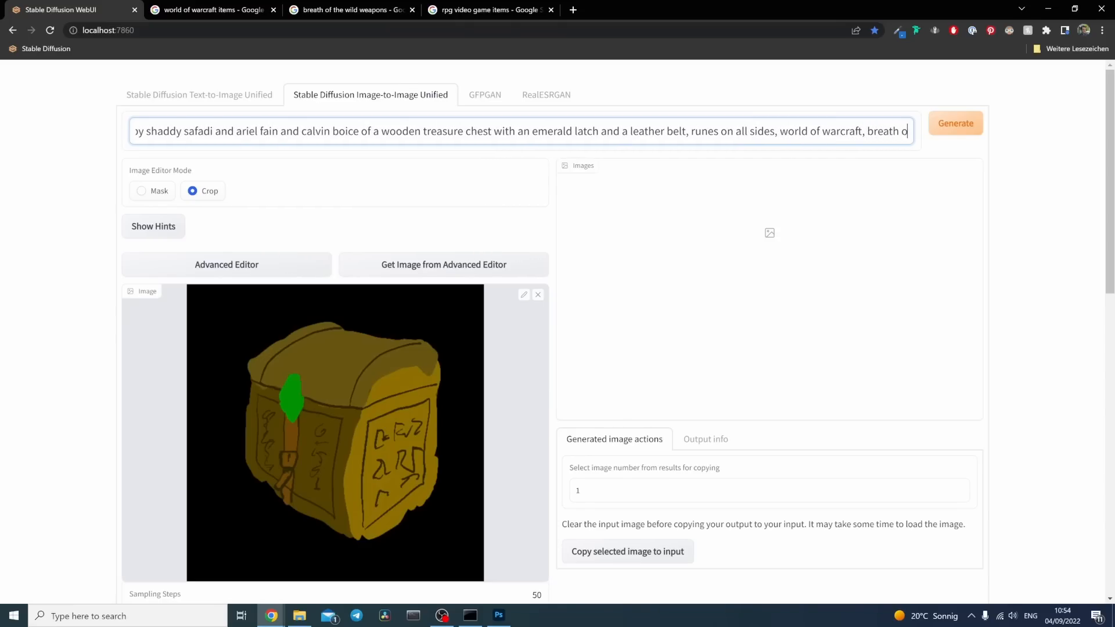
type("f the wild")
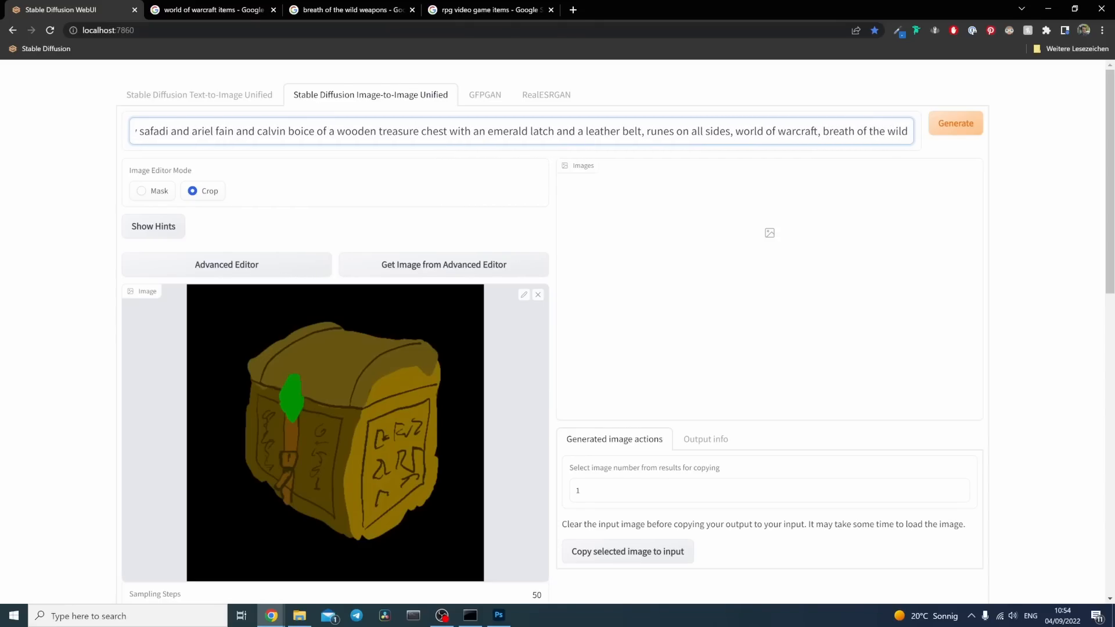
type(", ")
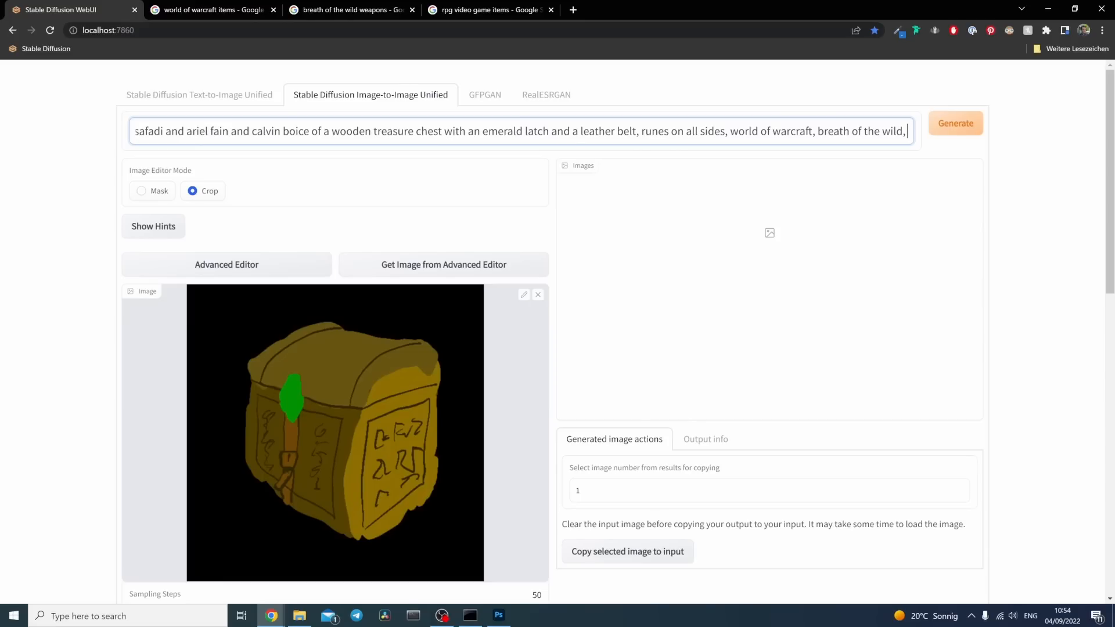
type("8k")
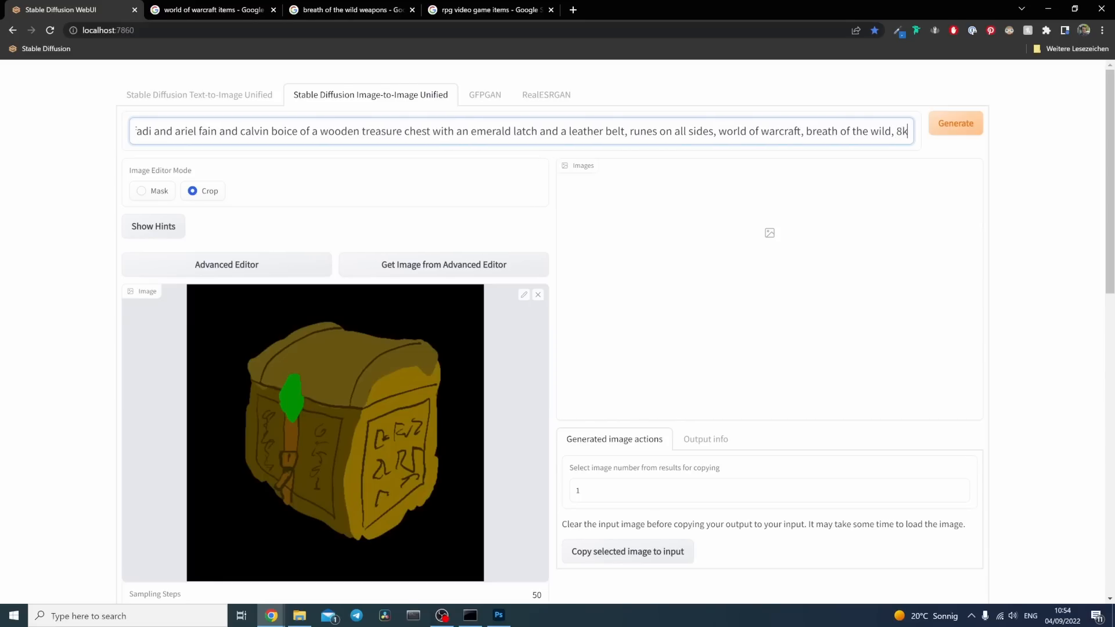
type(", intr")
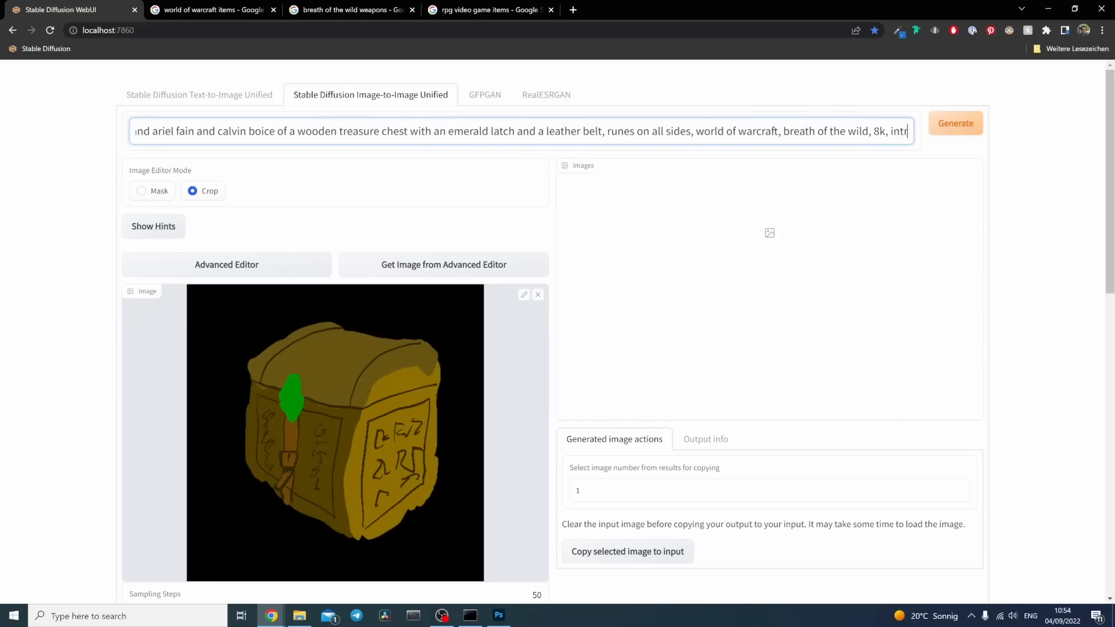
type("icate, detailed")
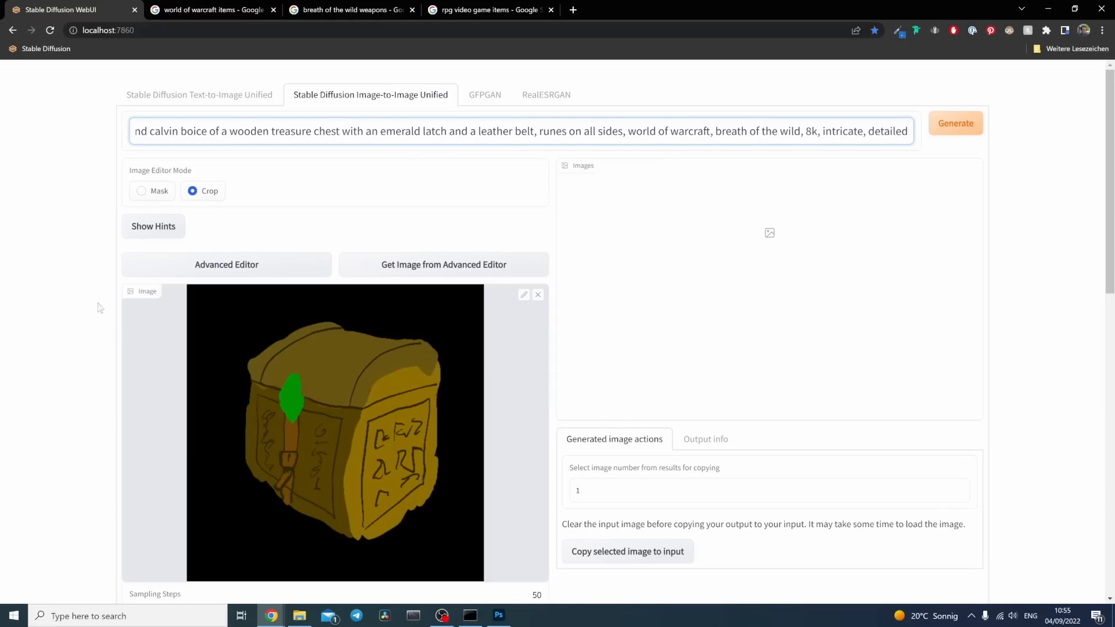
Step: Keep the sampling steps at 50 and set the batch count to 4
scroll(70, 251, "down", 4)
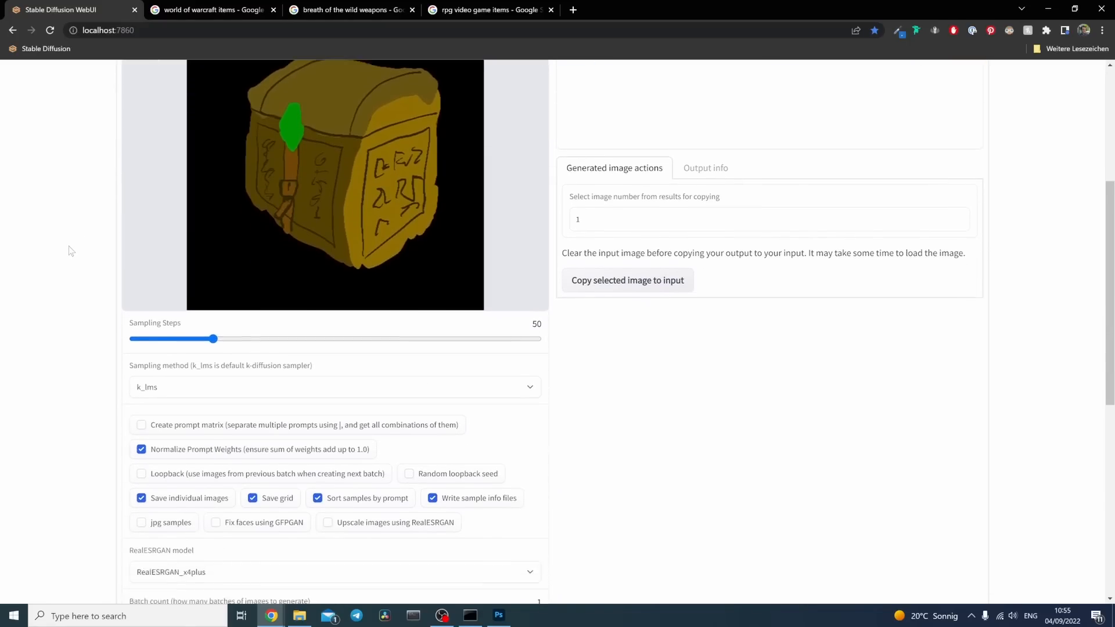
scroll(87, 373, "down", 1)
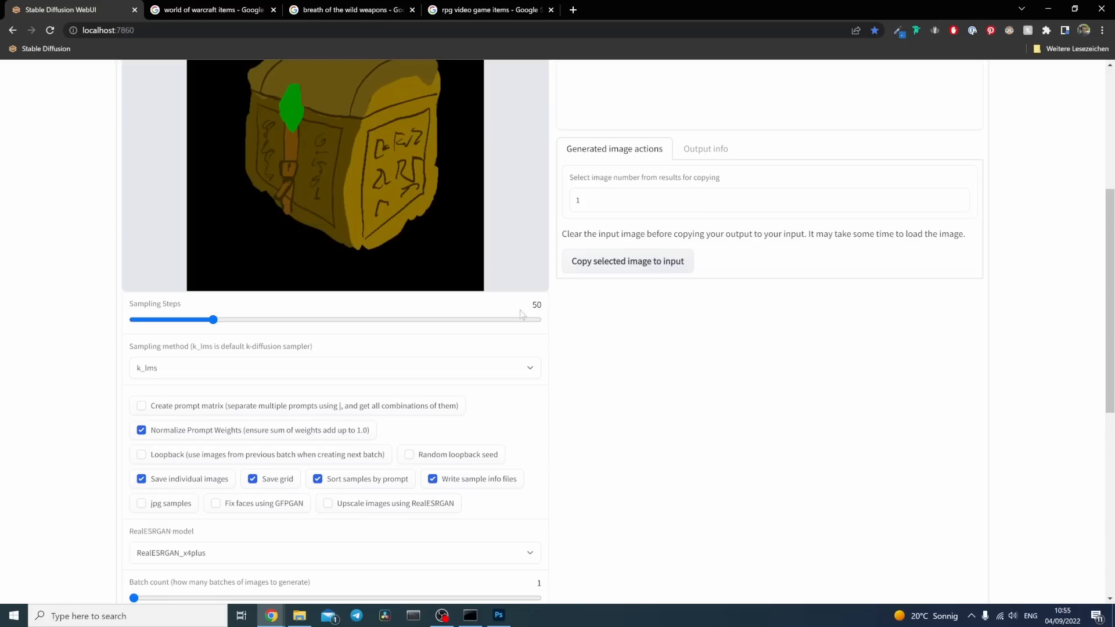
left_click_drag(530, 305, 546, 308)
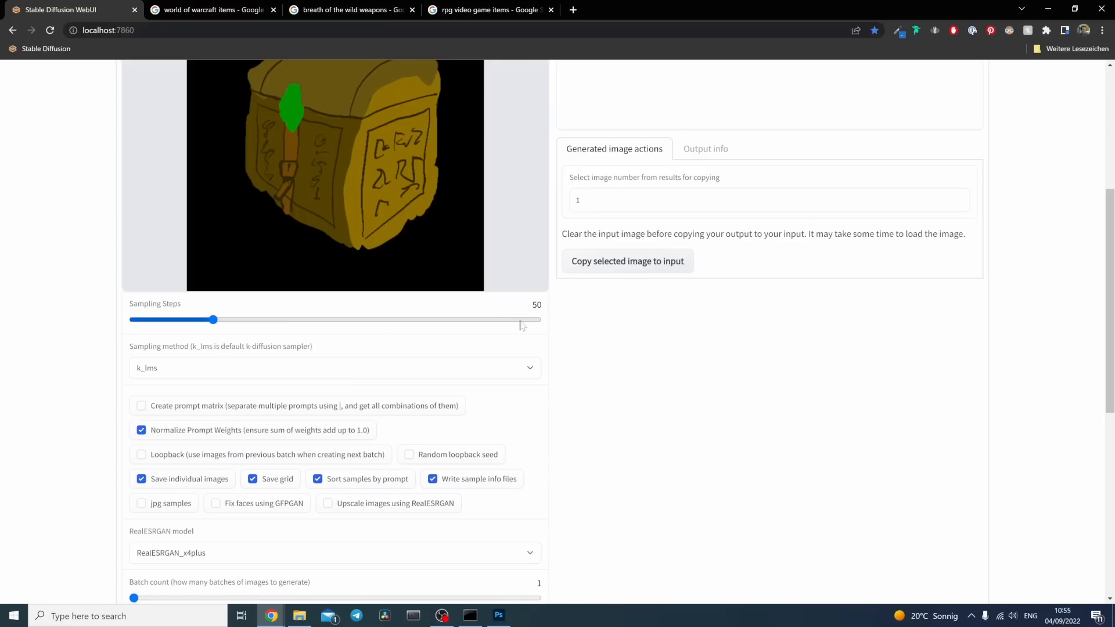
scroll(570, 348, "down", 3)
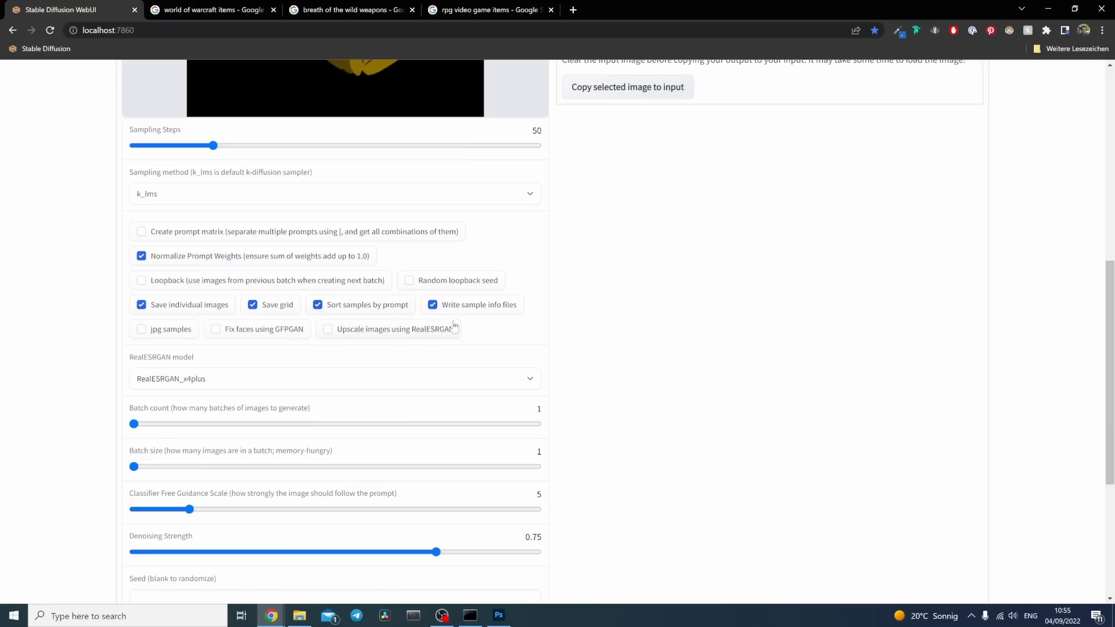
scroll(703, 354, "down", 4)
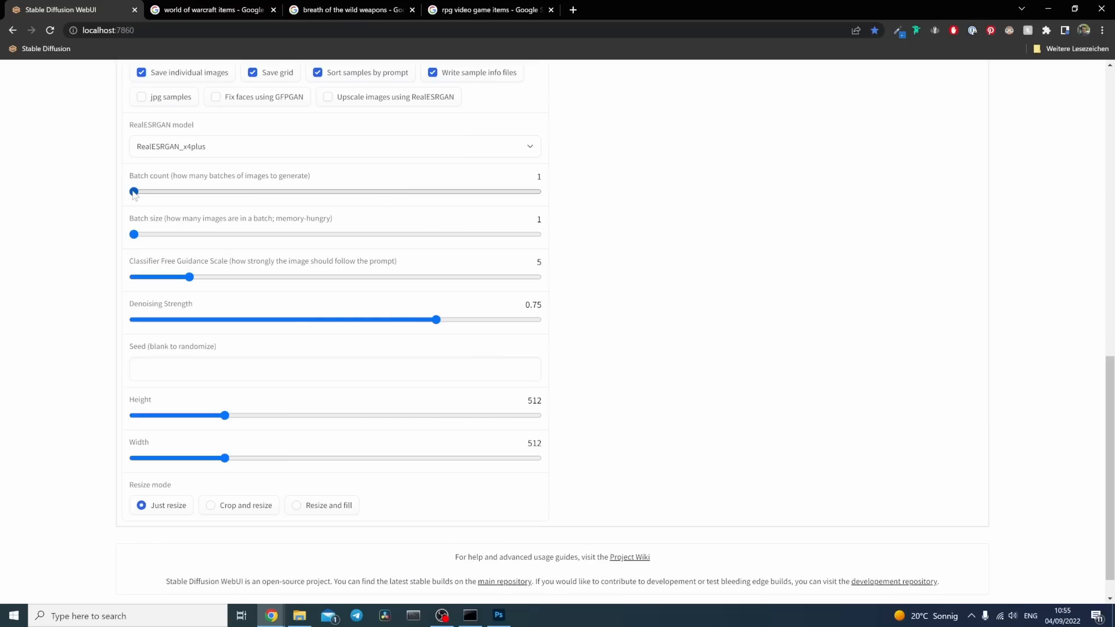
left_click_drag(134, 191, 137, 192)
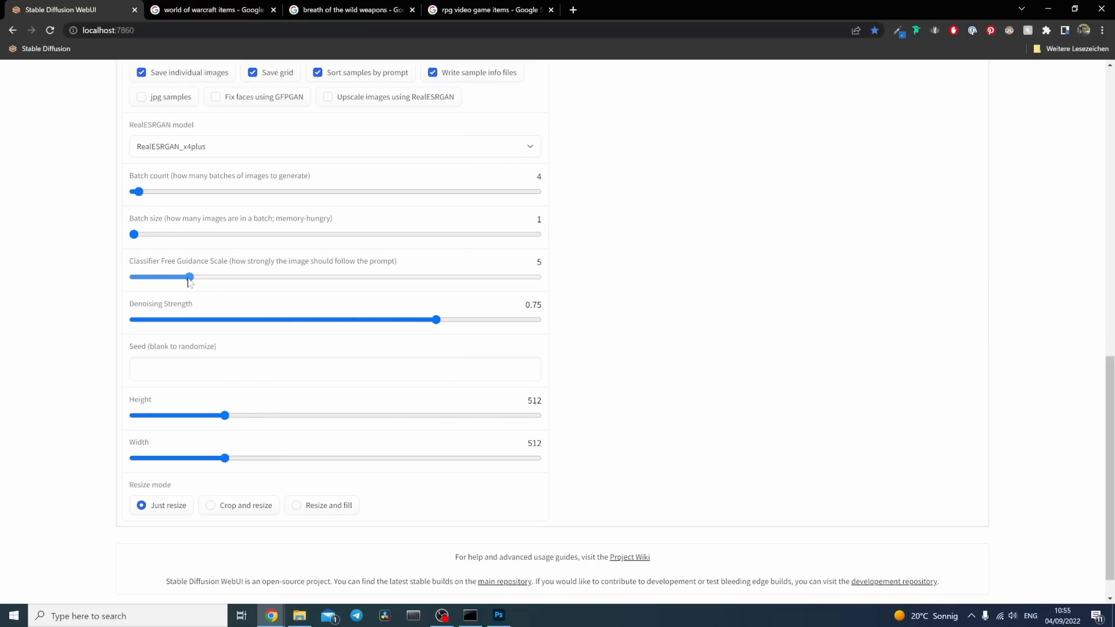
Step: Set the classifier free guidance scale to 11 and the denoising strength to 0.37
left_click_drag(189, 277, 269, 291)
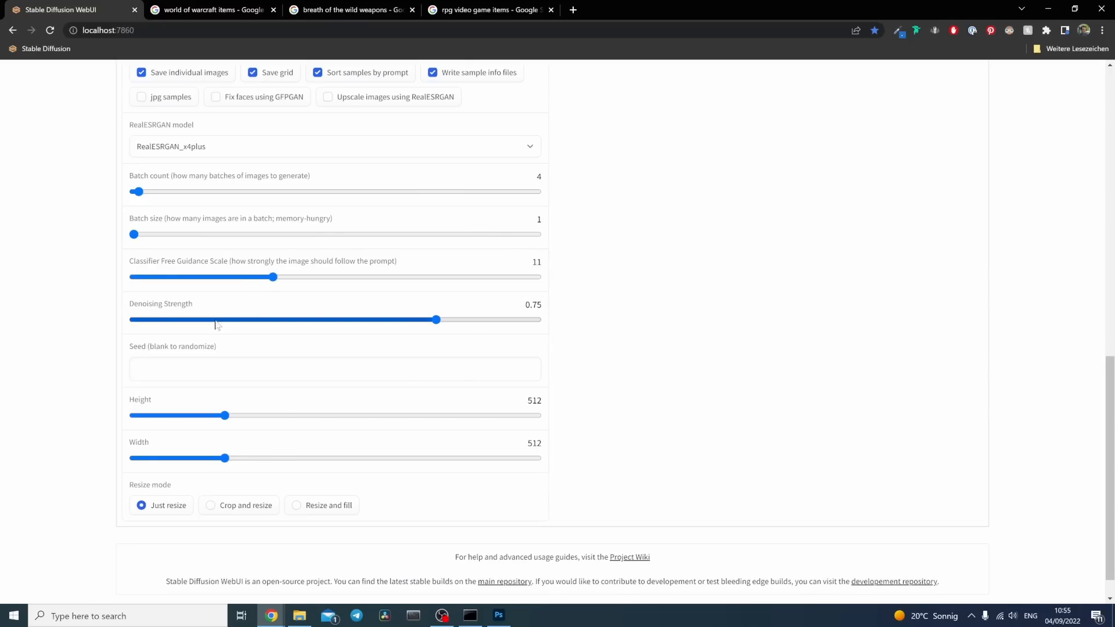
left_click_drag(440, 323, 284, 325)
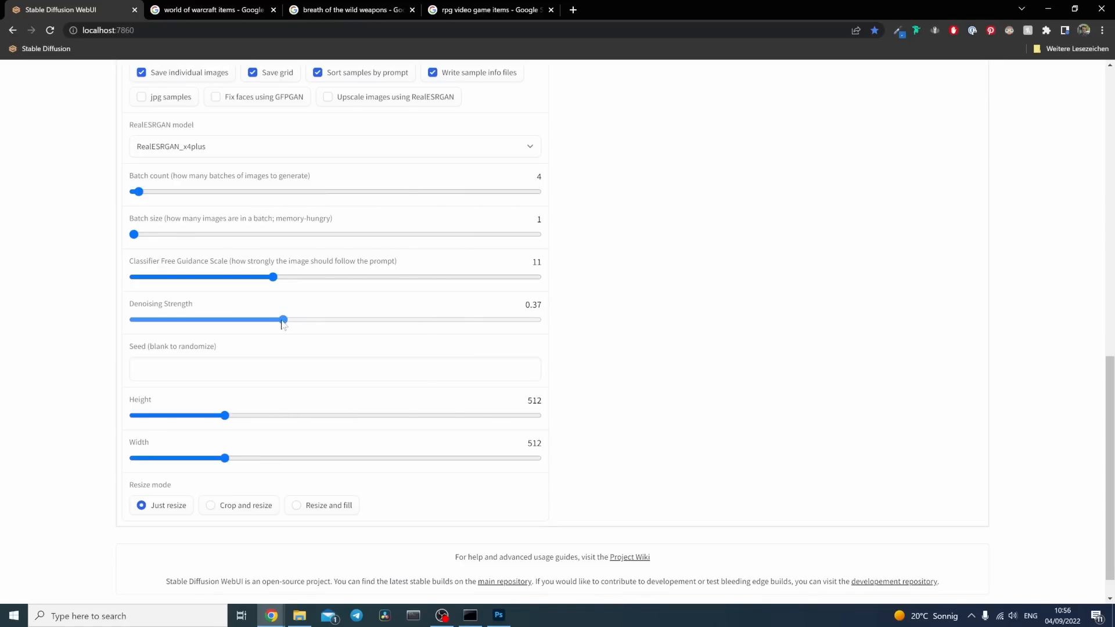
scroll(299, 330, "up", 10)
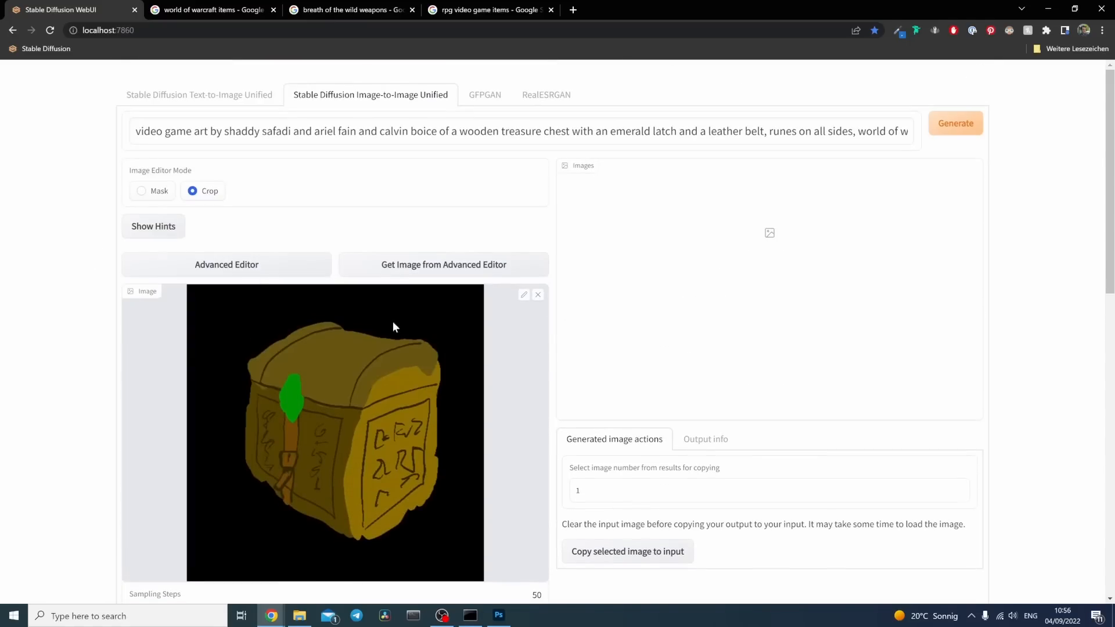
Step: Generate the chest images from the sketch and check the iteration progress in the console window
scroll(94, 314, "down", 10)
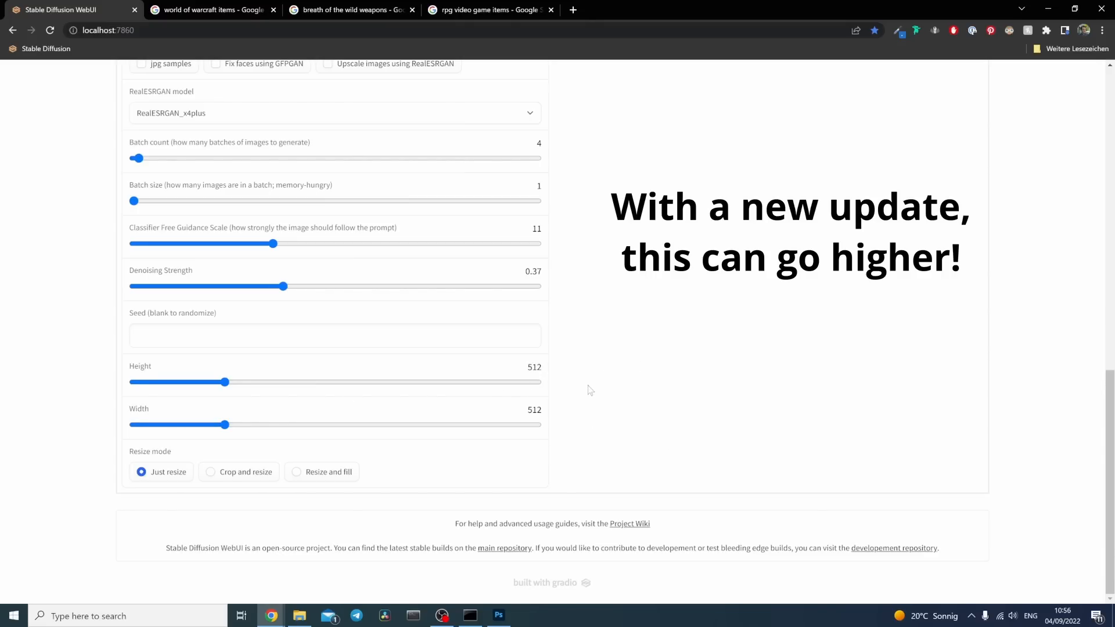
scroll(590, 389, "up", 14)
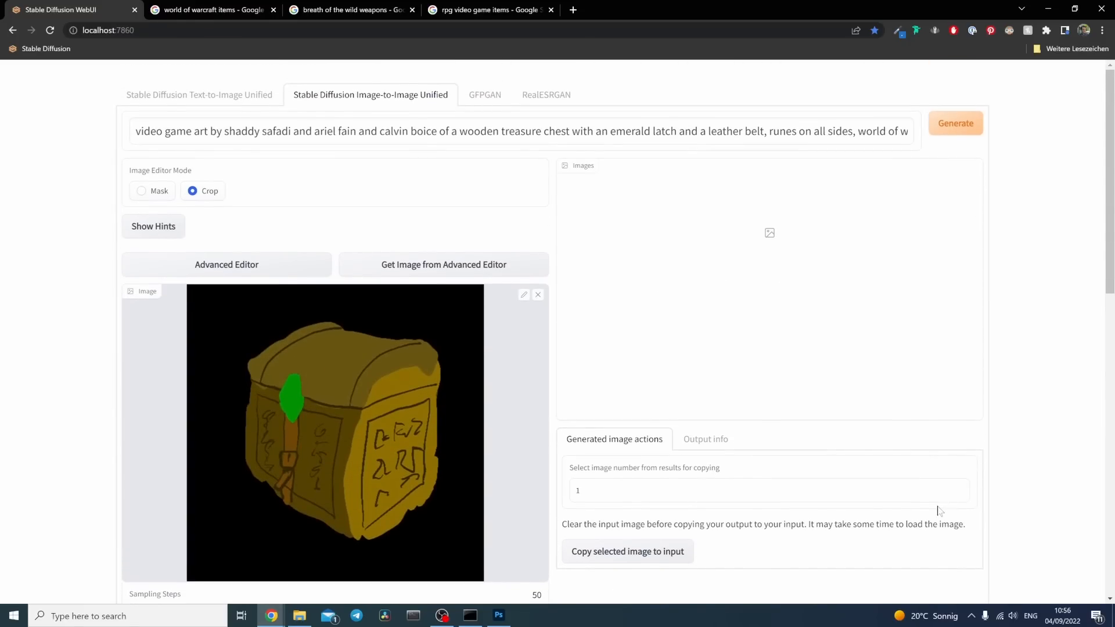
left_click(962, 133)
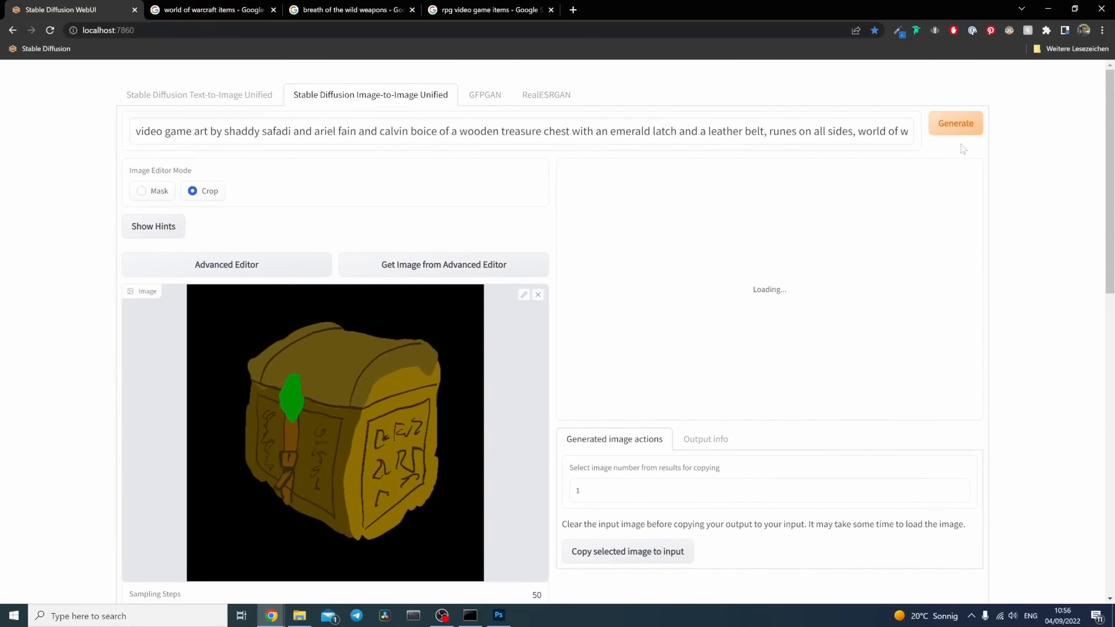
left_click(471, 619)
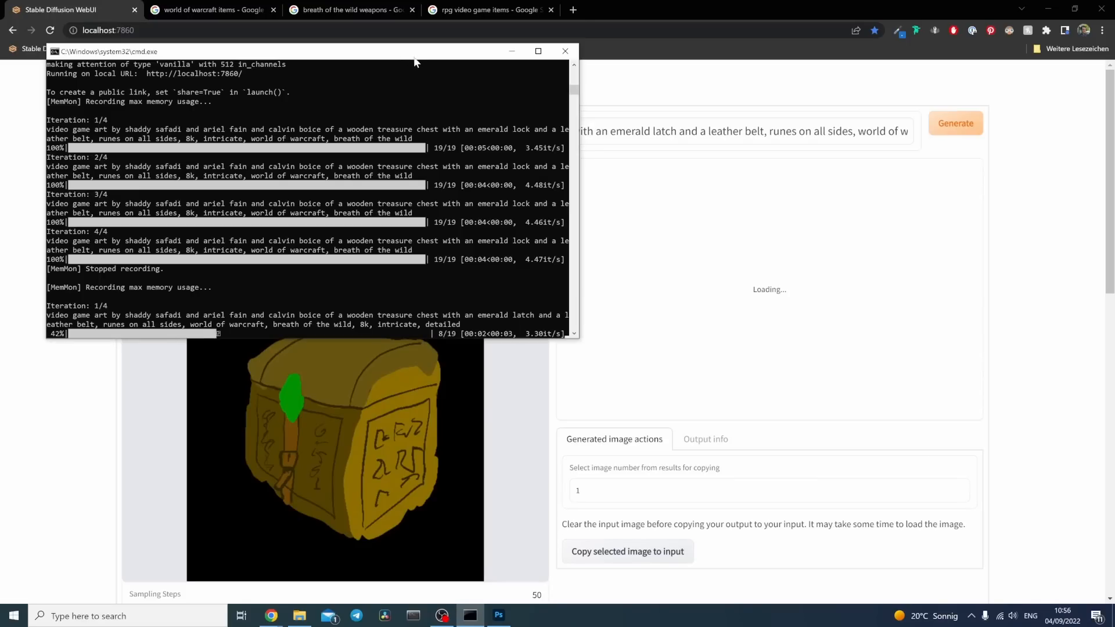
left_click_drag(421, 60, 567, 111)
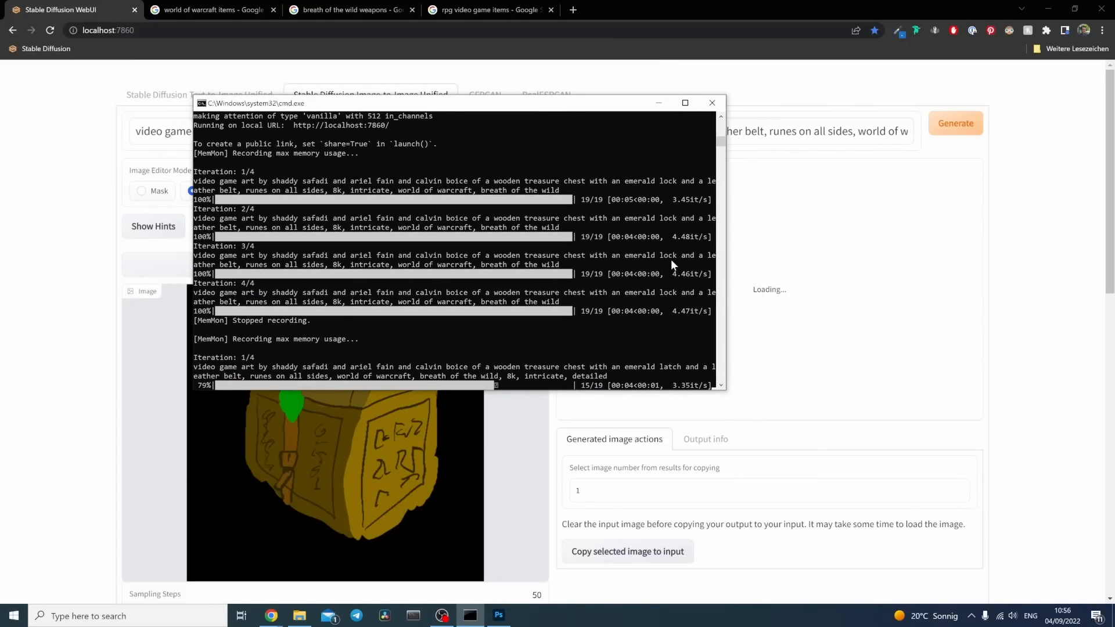
left_click(898, 273)
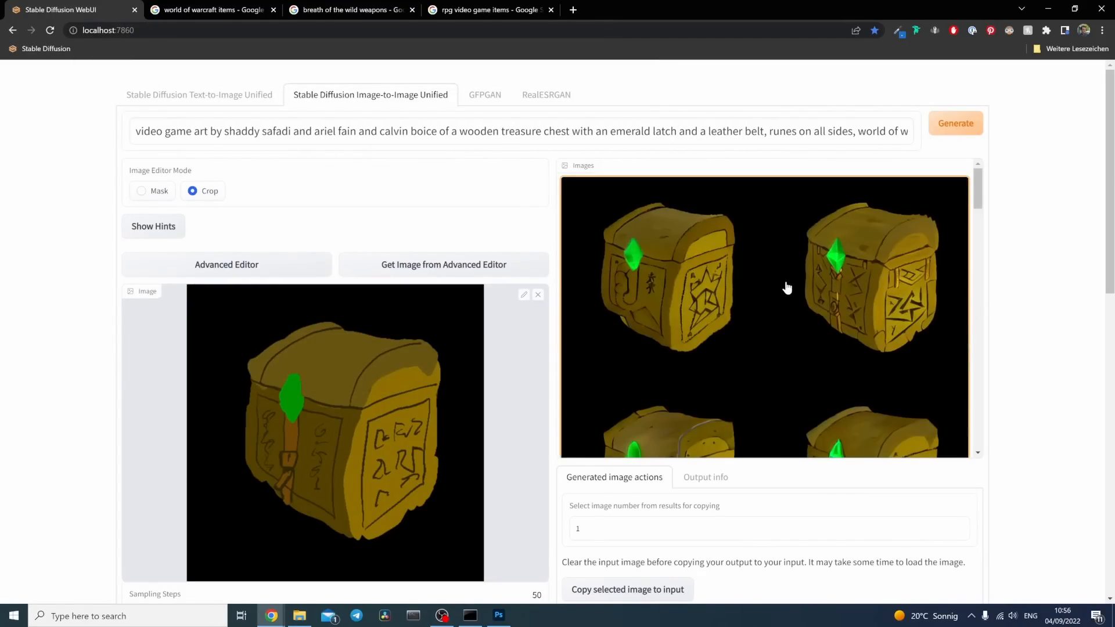
Step: Examine the four generated chest variations, comparing their gems, belts and rune panels
scroll(888, 353, "down", 5)
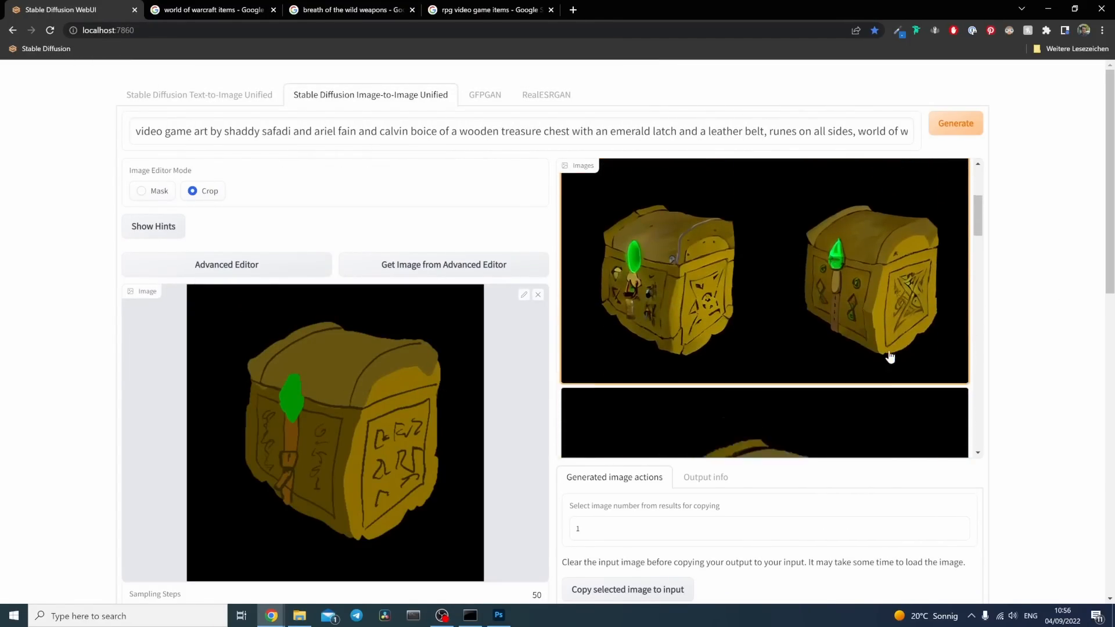
scroll(890, 356, "down", 5)
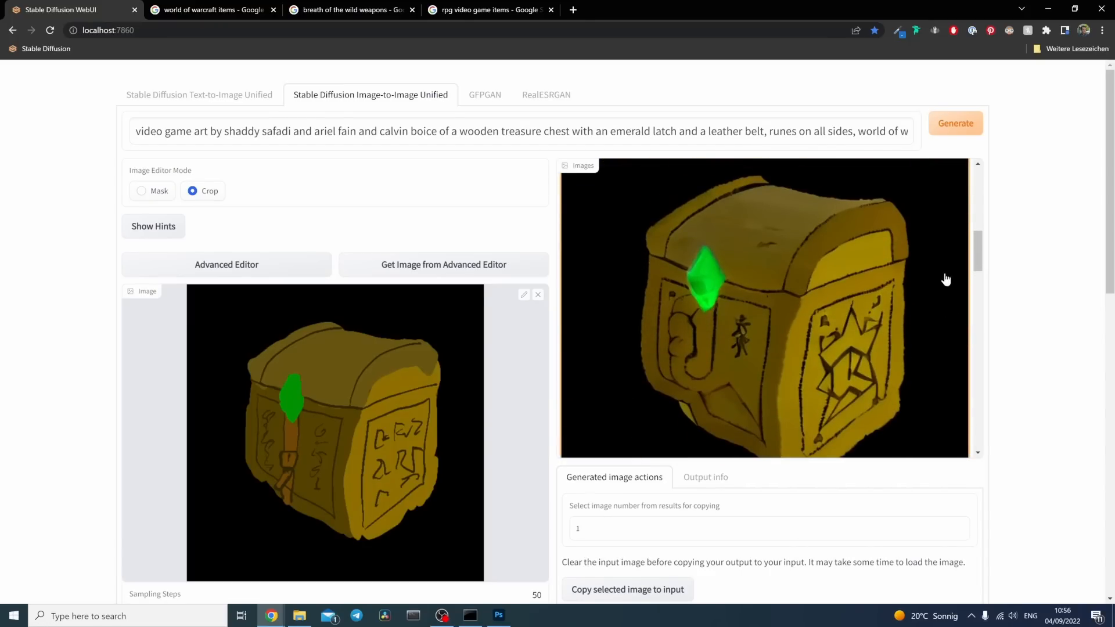
scroll(834, 355, "down", 5)
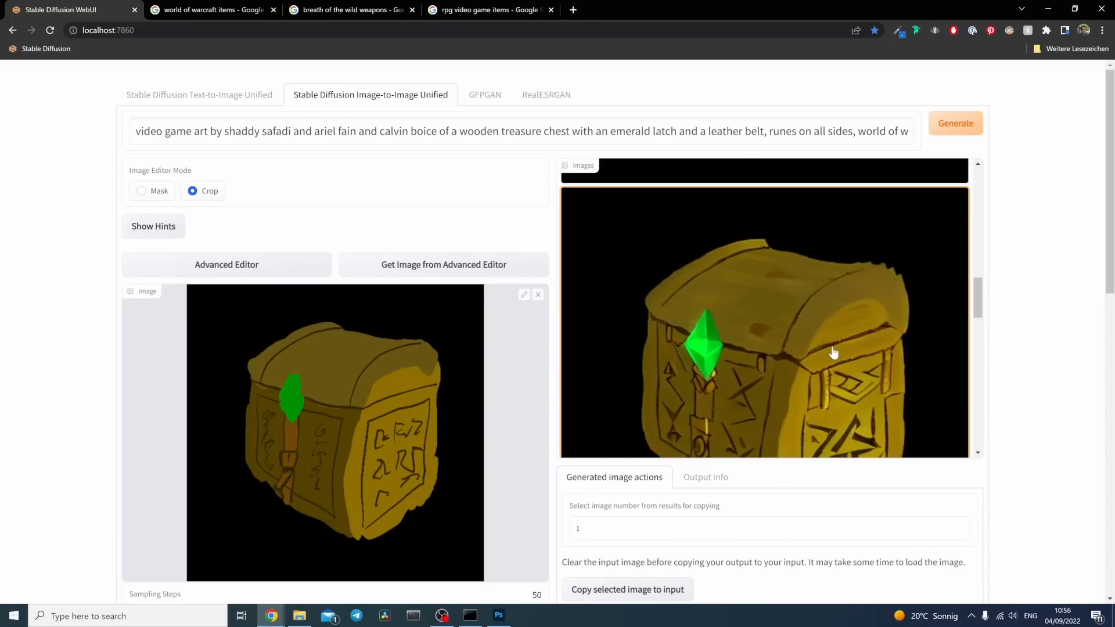
scroll(834, 353, "down", 1)
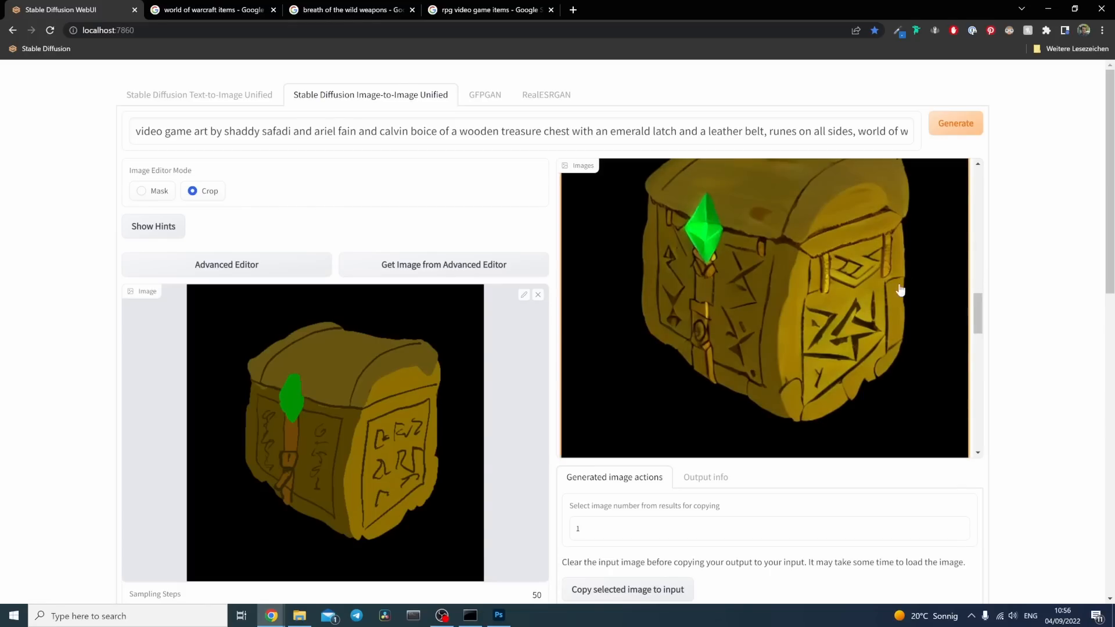
scroll(871, 266, "up", 1)
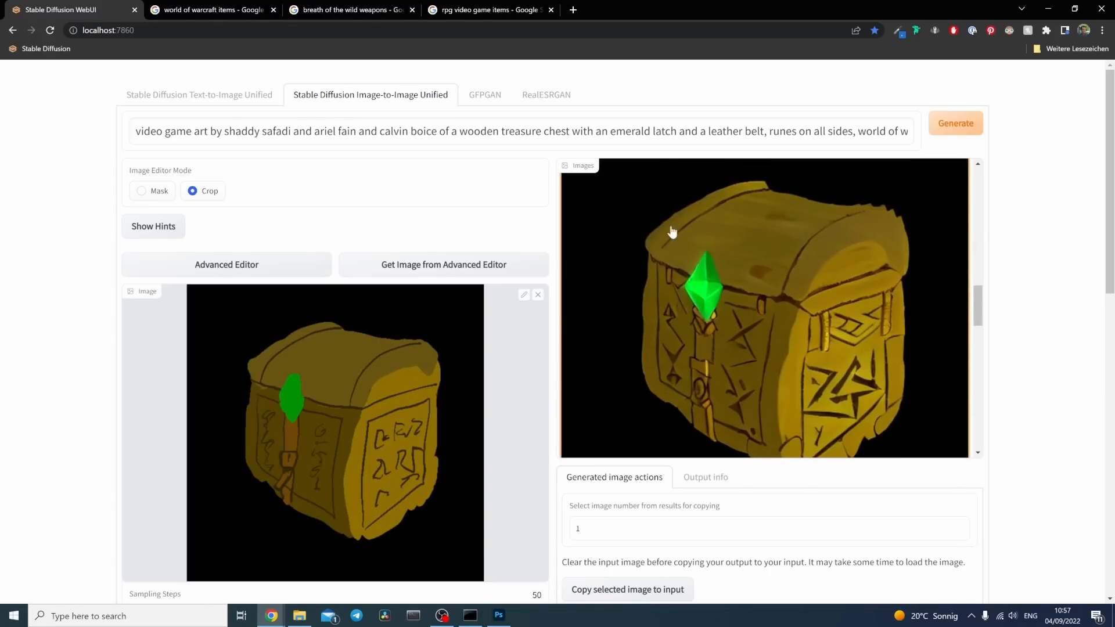
scroll(755, 267, "down", 4)
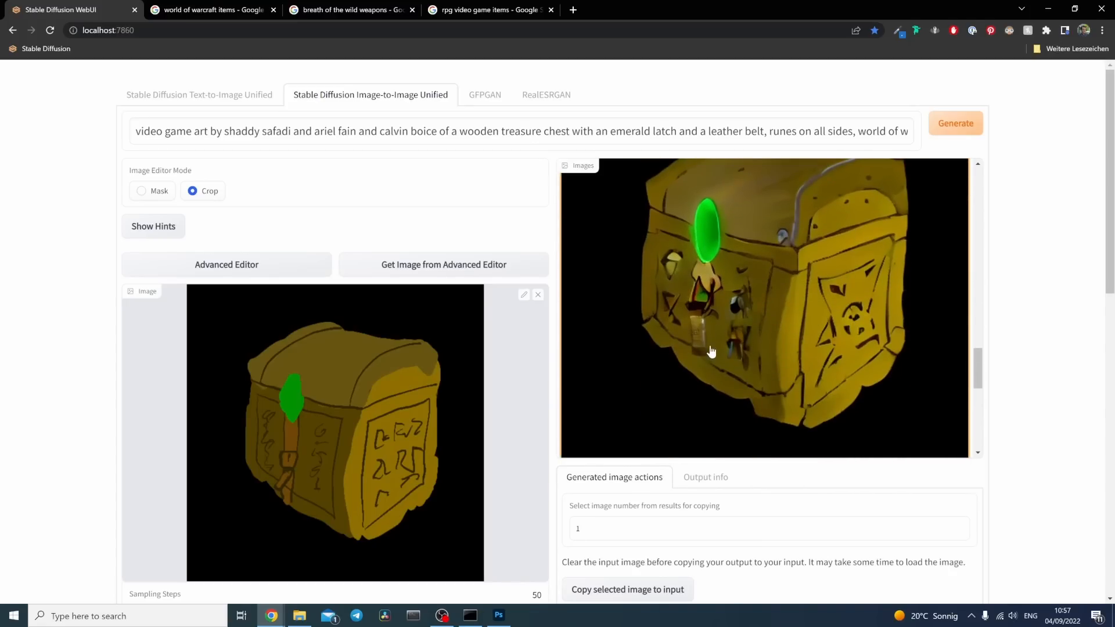
scroll(764, 232, "down", 3)
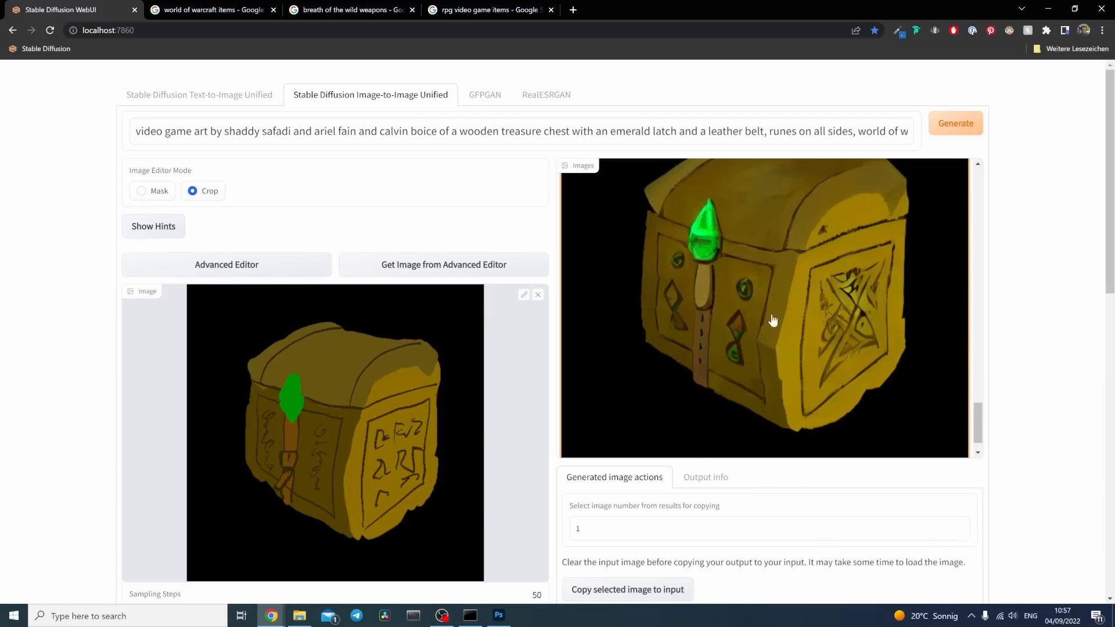
Step: Copy the fourth generated chest image and paste it into the Chest.psd document in Photoshop as a new layer
right_click(779, 274)
left_click(817, 307)
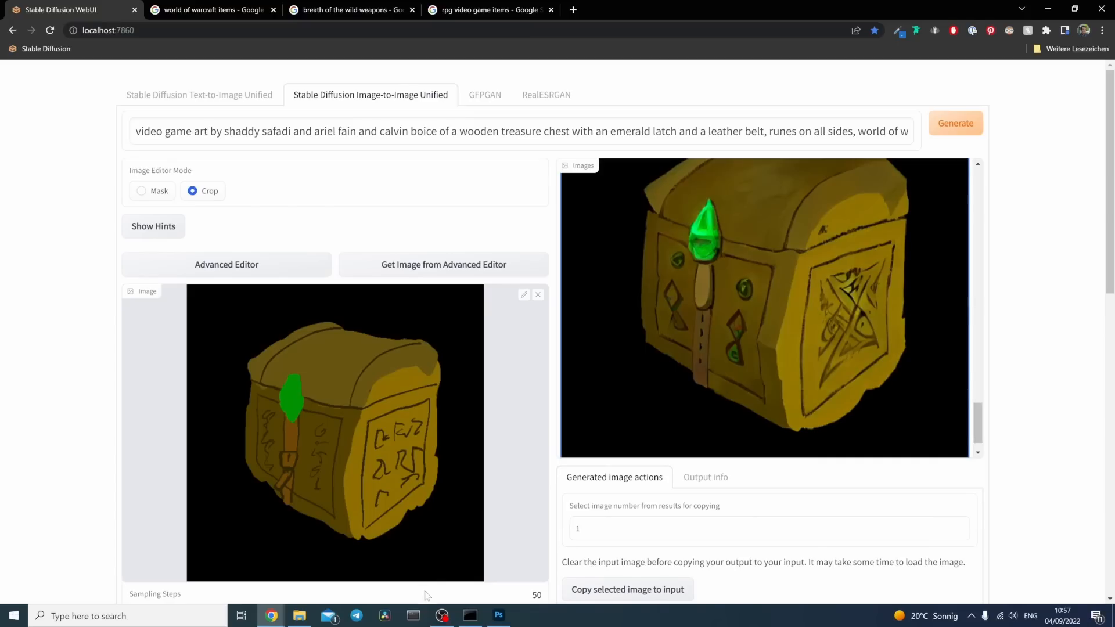
left_click(500, 618)
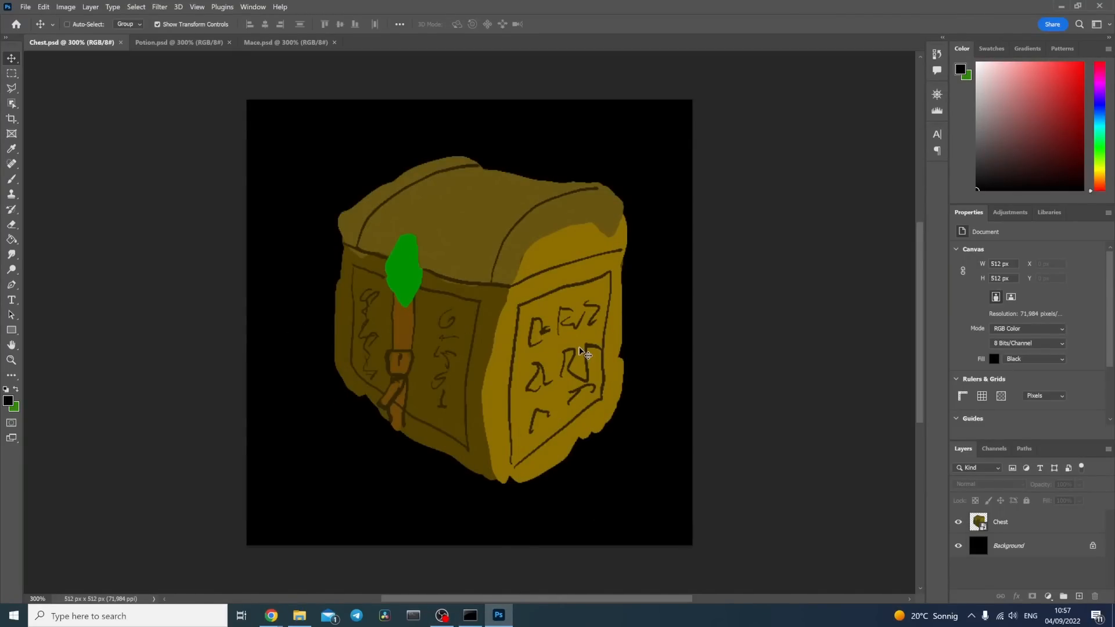
key("ctrl+v")
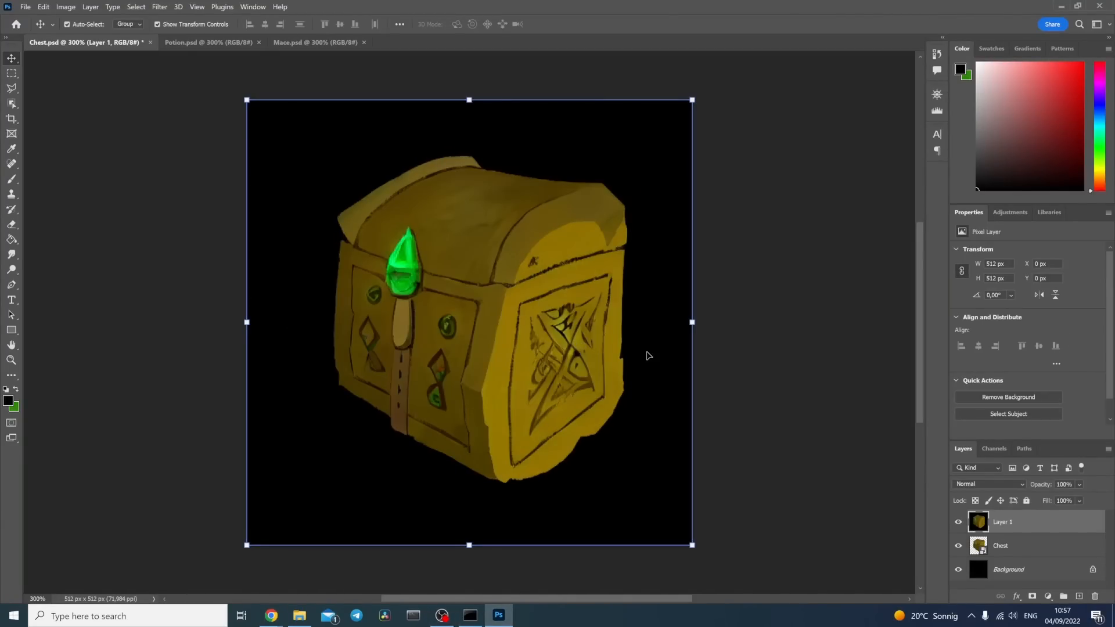
Step: Compare the pasted chest with the original sketch by toggling the new layer's visibility
left_click(956, 522)
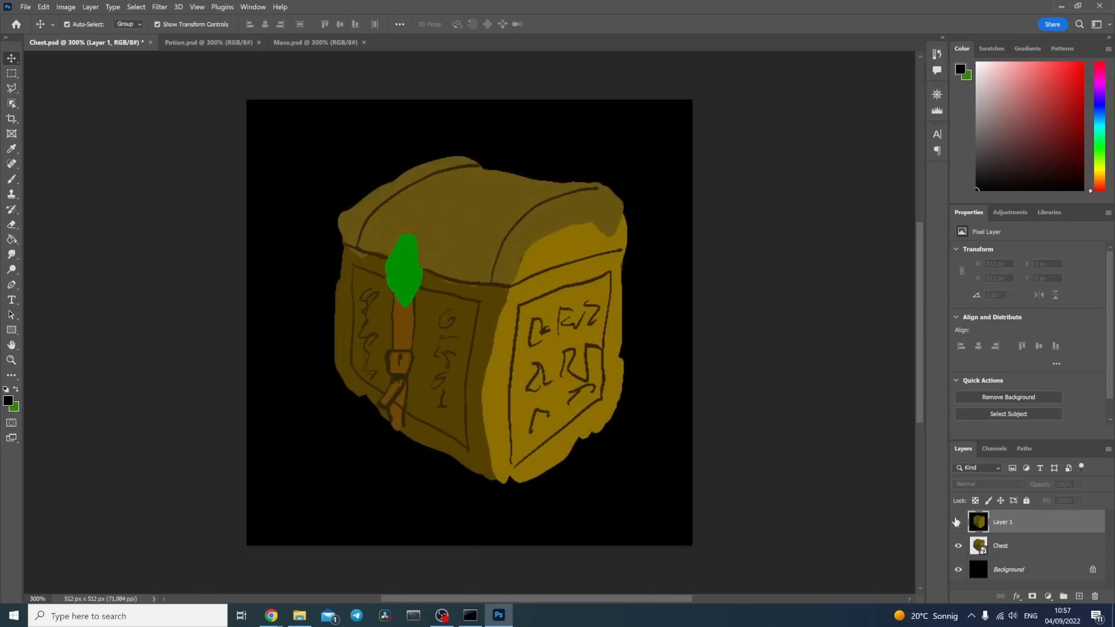
left_click(957, 522)
left_click(957, 522)
left_click(957, 522)
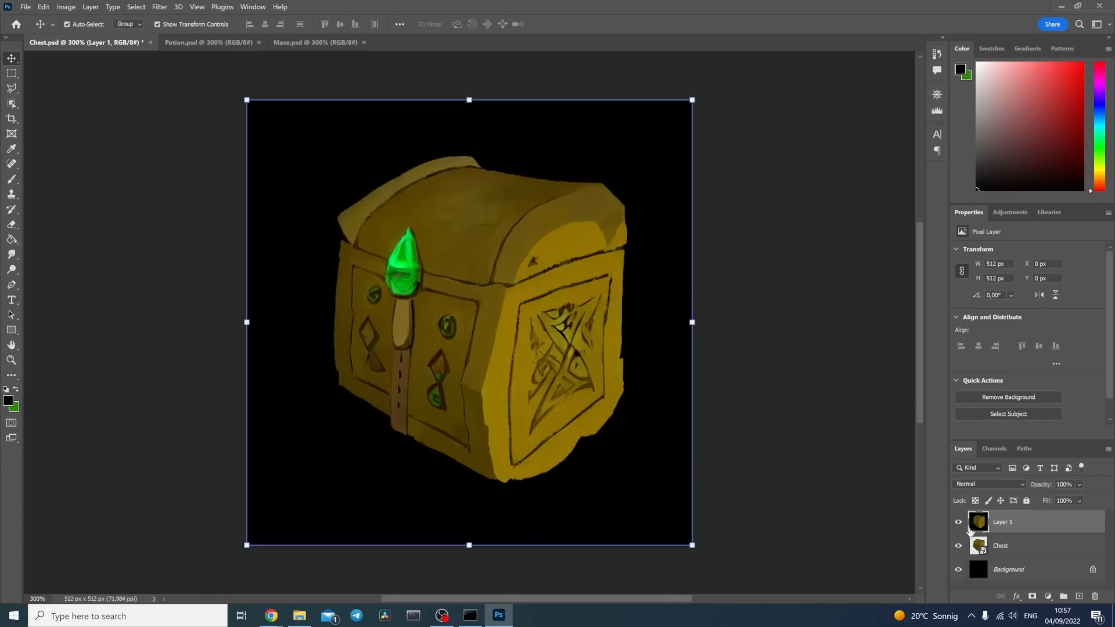
Step: Add a layer mask to the pasted chest layer and brush black over the lid and green gem
left_click(1032, 597)
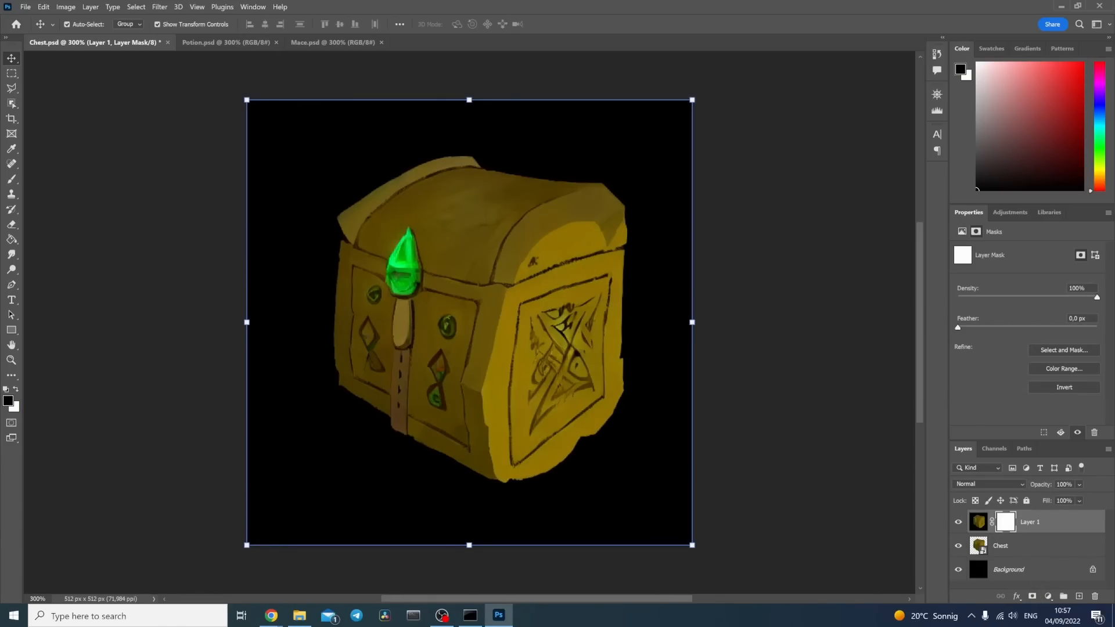
left_click(11, 179)
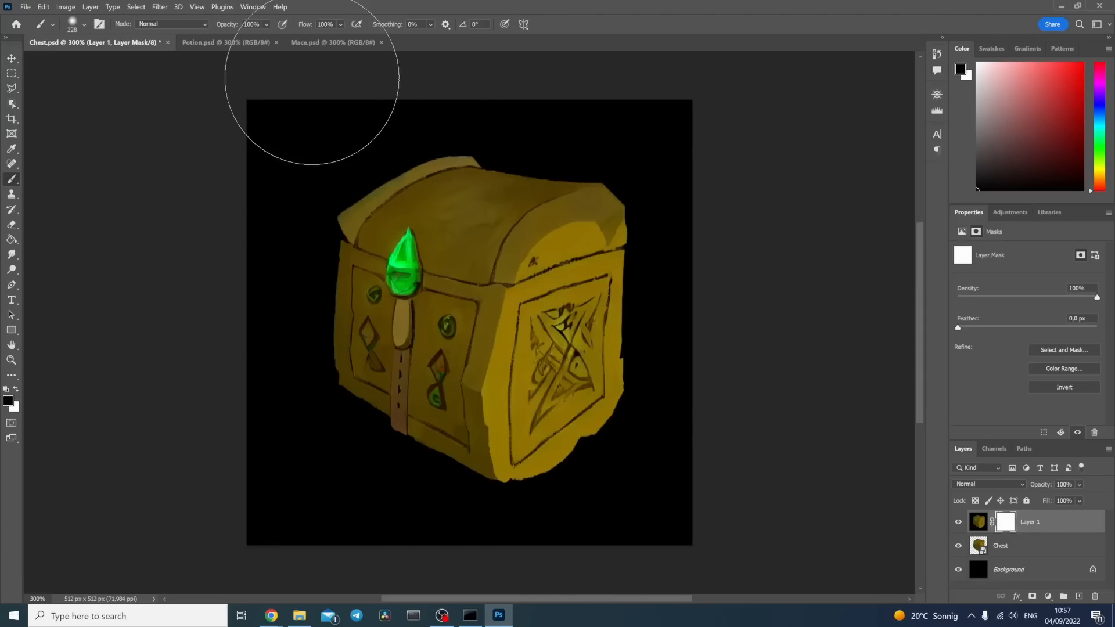
left_click(435, 218)
left_click(429, 223)
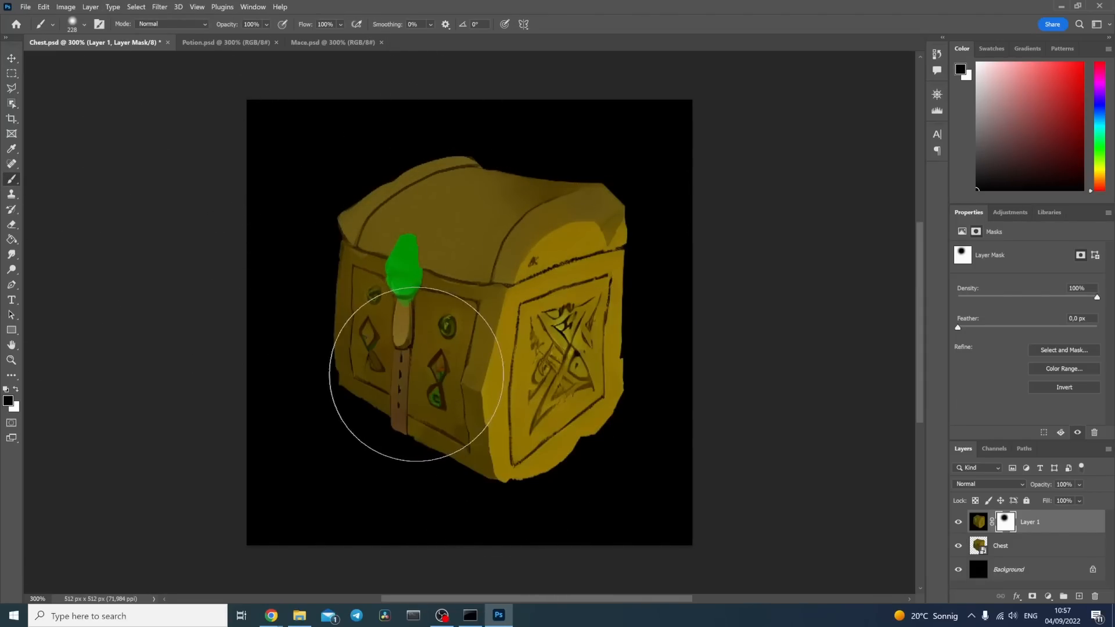
Step: Reduce the brush size to 56 px and mask out the symbols on both sides of the belt
left_click(84, 25)
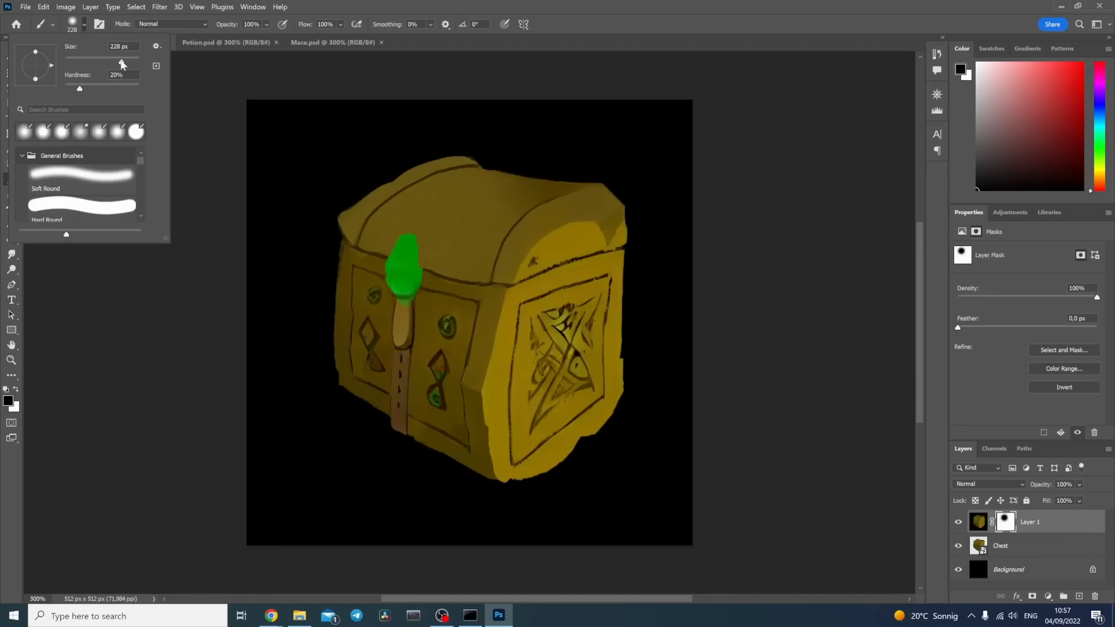
left_click_drag(122, 62, 86, 63)
left_click(444, 325)
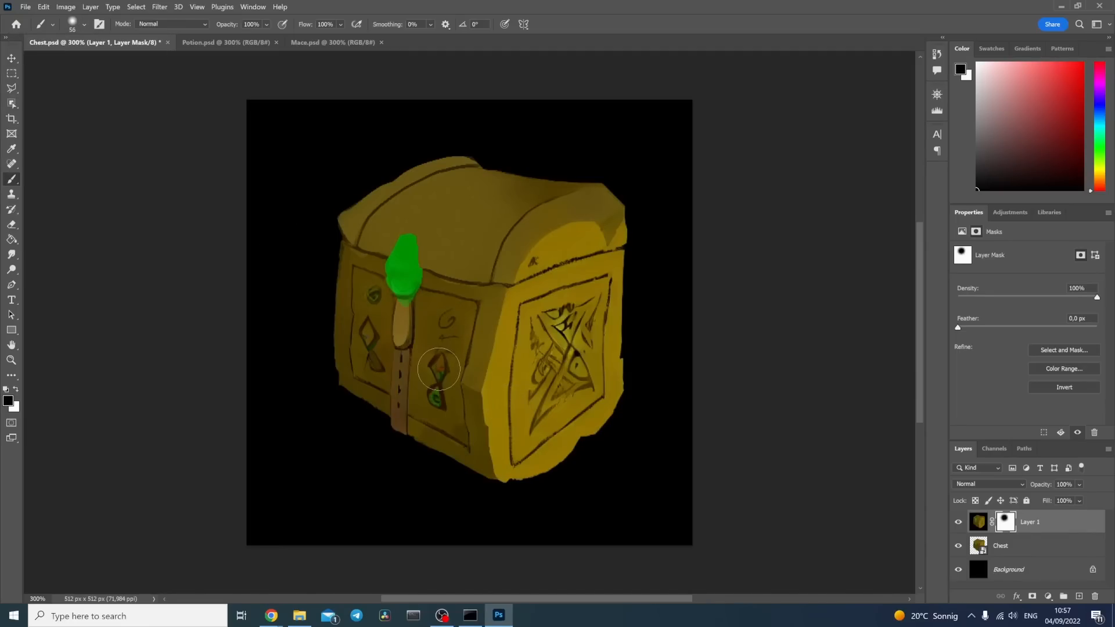
left_click_drag(439, 369, 440, 403)
mouse_move(379, 358)
left_mouse_down()
mouse_move(359, 314)
mouse_move(372, 306)
left_mouse_up()
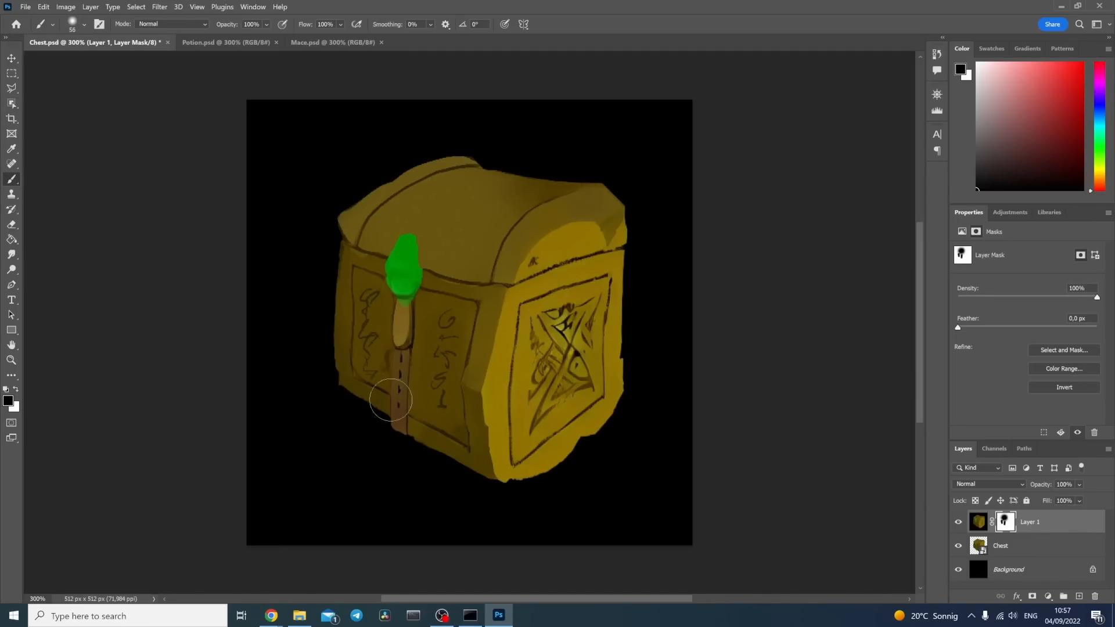
Step: Delete the painted mask from Layer 1 and replace it with a new layer mask inverted to black
right_click(1010, 524)
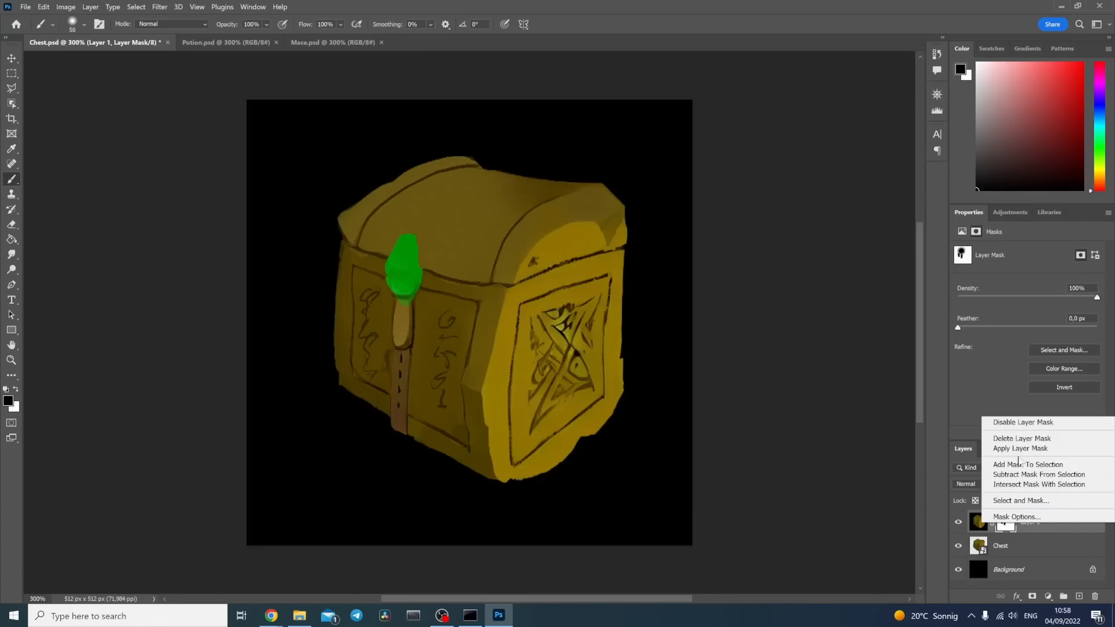
left_click(1022, 439)
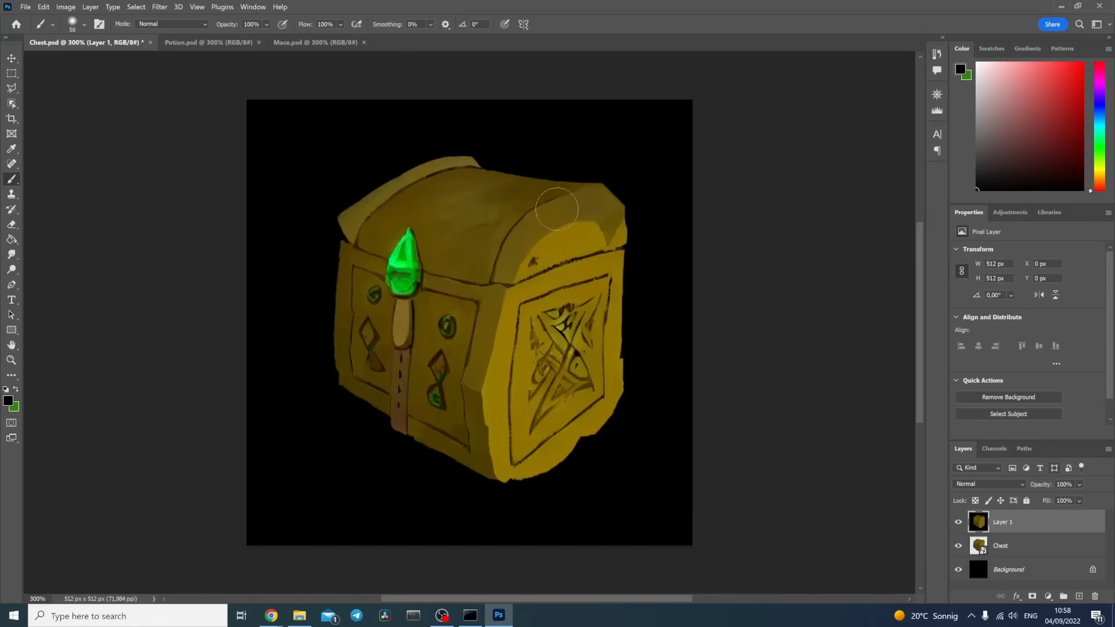
left_click(1032, 596)
left_click(79, 8)
mouse_move(134, 35)
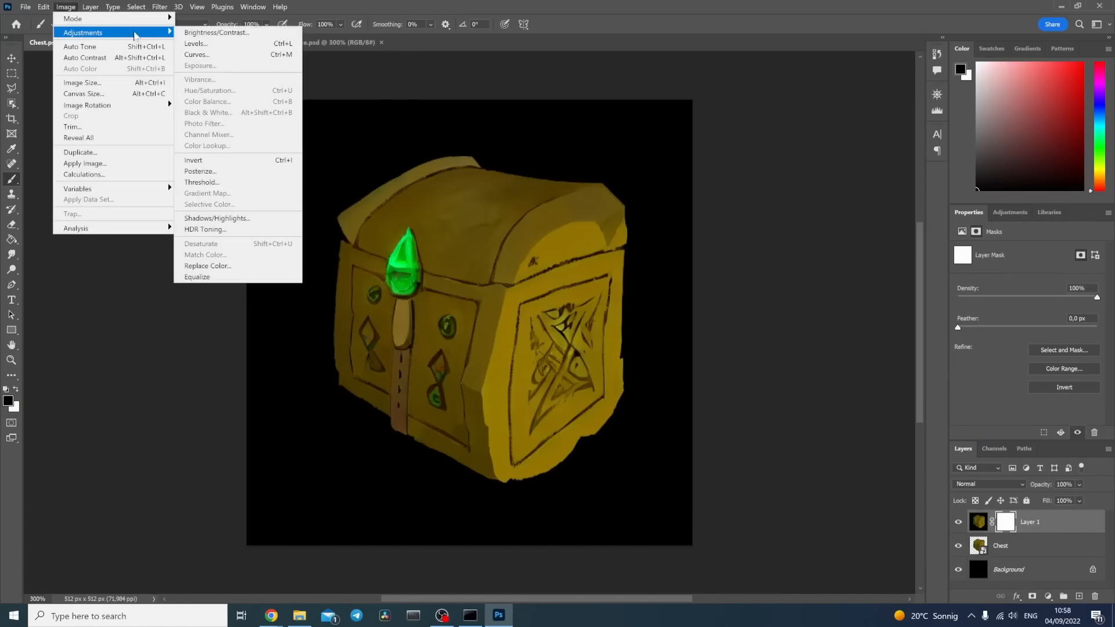
left_click(193, 160)
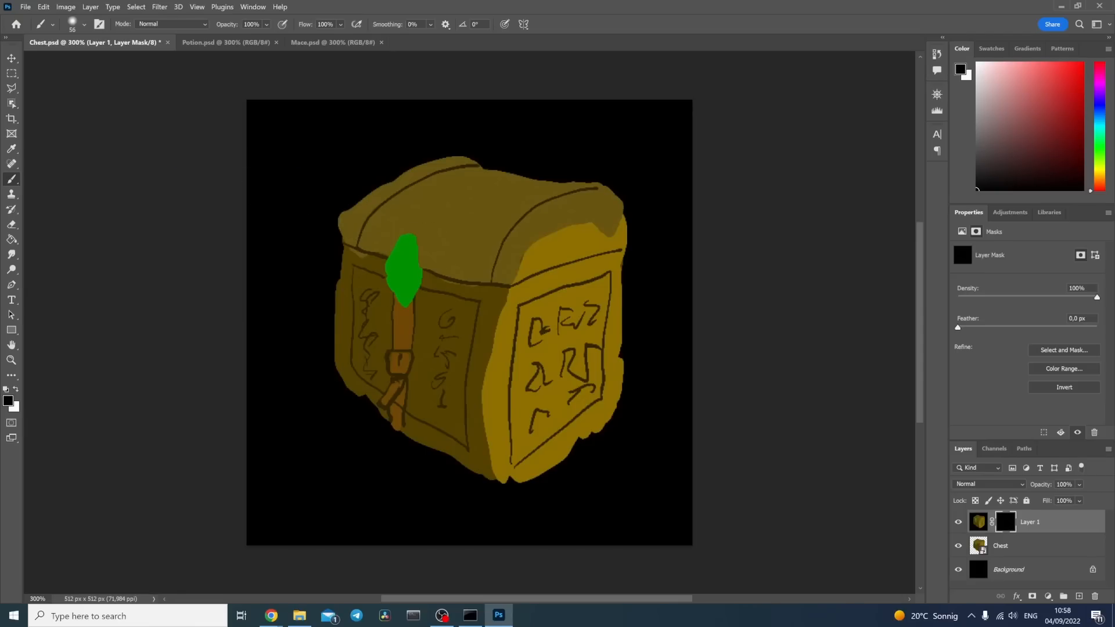
Step: Paint white on the mask over the leather belt and the side rune panel to reveal the generated details
left_click(16, 389)
mouse_move(390, 406)
left_mouse_down()
mouse_move(395, 414)
mouse_move(402, 311)
mouse_move(400, 334)
left_mouse_up()
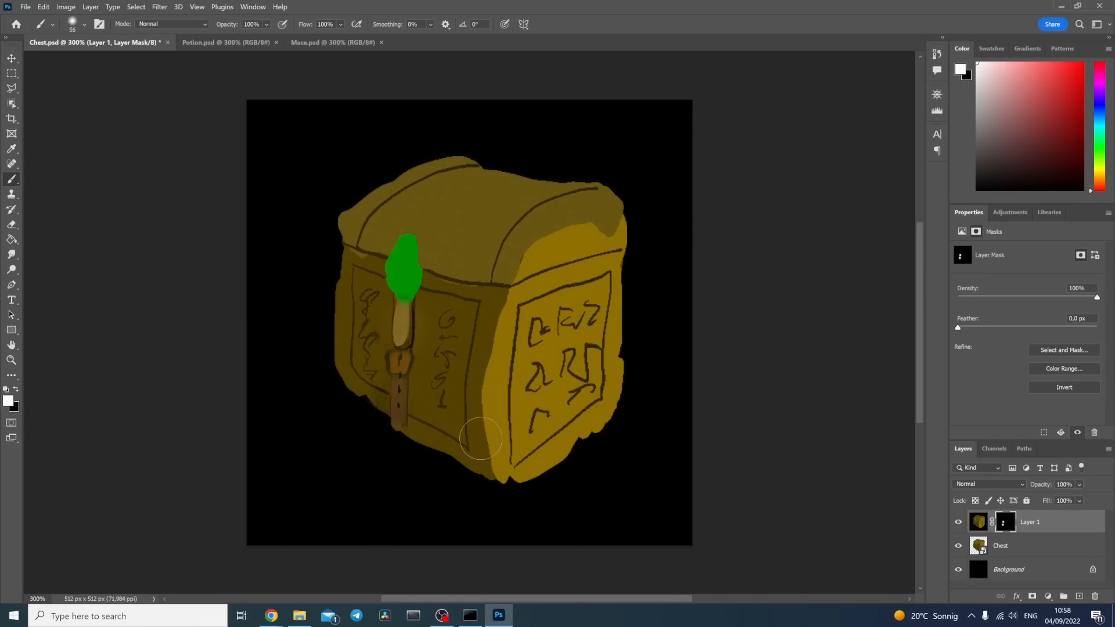
mouse_move(538, 416)
left_mouse_down()
mouse_move(538, 379)
mouse_move(585, 345)
mouse_move(567, 362)
mouse_move(554, 340)
mouse_move(523, 338)
mouse_move(589, 307)
mouse_move(572, 365)
mouse_move(599, 385)
mouse_move(600, 292)
left_mouse_up()
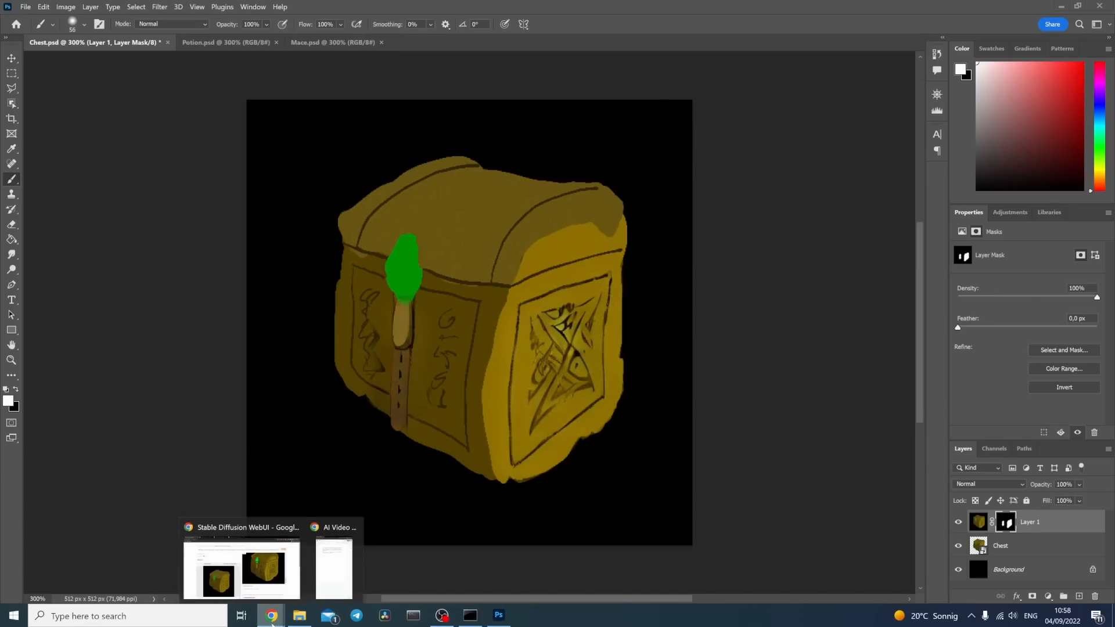
Step: Copy the second generated chest, with the faceted gem, from the Stable Diffusion web UI and bring it into Photoshop as a new layer
left_click(267, 574)
scroll(821, 239, "up", 10)
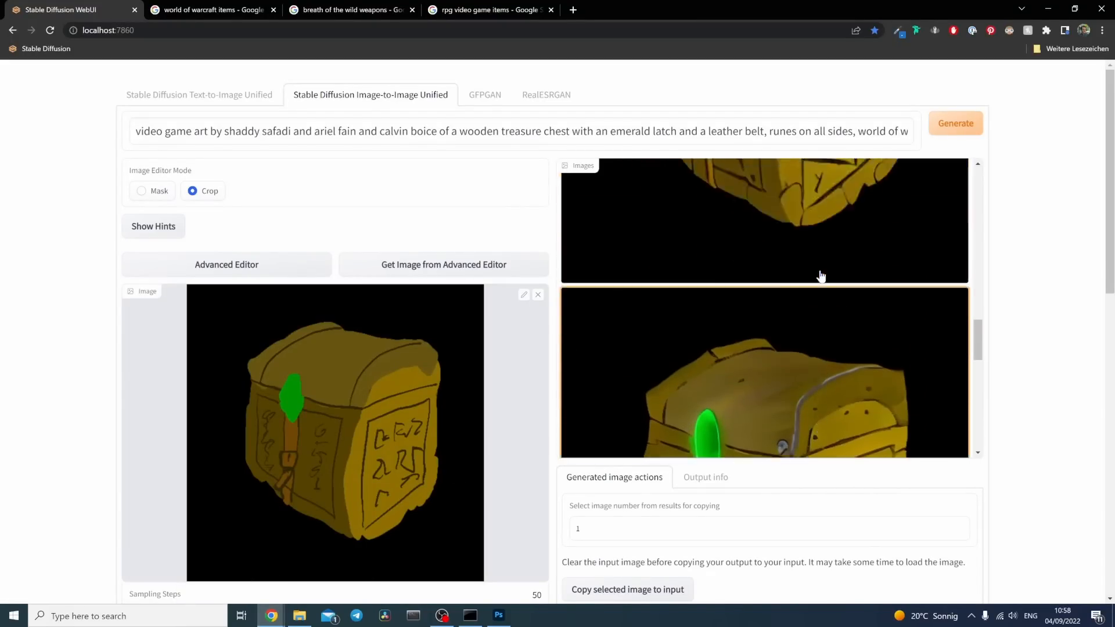
scroll(821, 277, "down", 5)
scroll(709, 278, "up", 2)
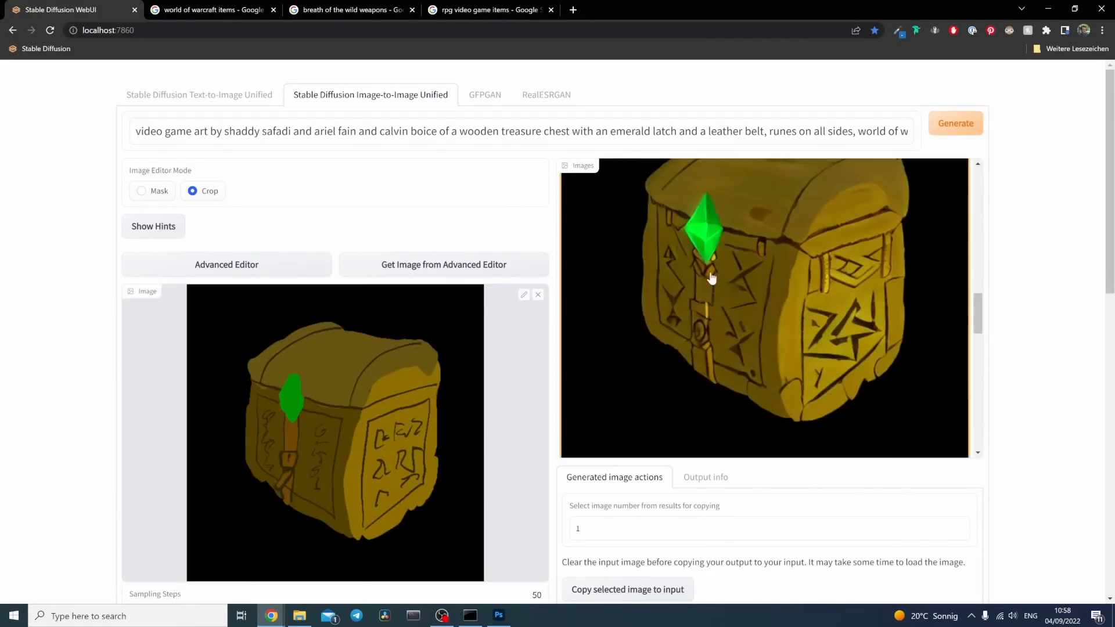
right_click(777, 306)
left_click(813, 339)
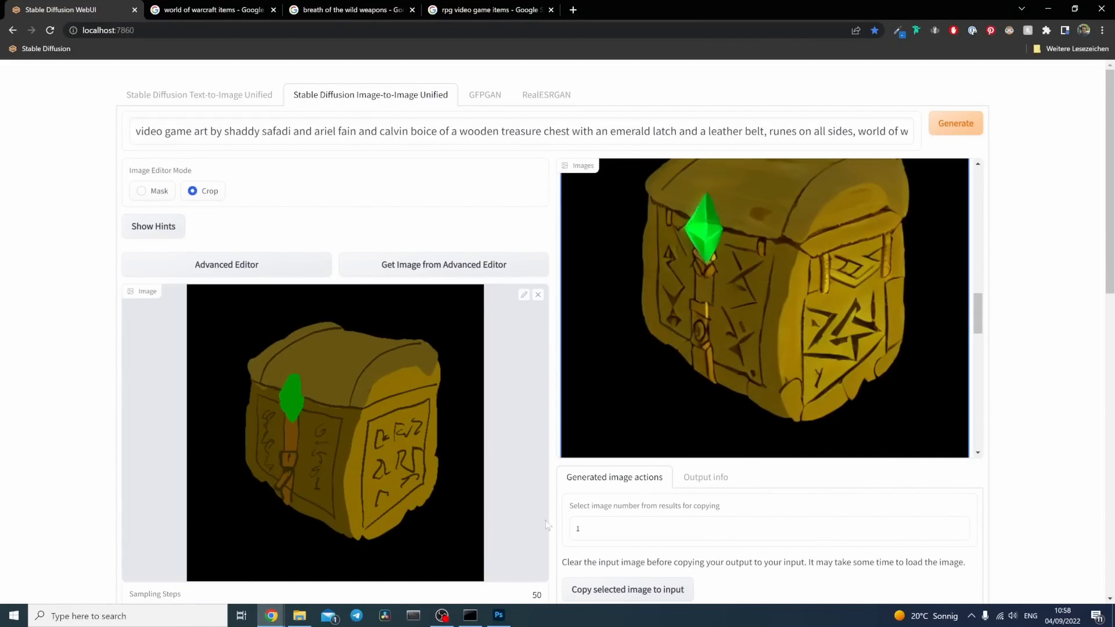
left_click(498, 614)
Step: Mask out the belt and lower front of Layer 2, and paint white on Layer 1's mask along the chest's front corner
left_click_drag(480, 471, 401, 325)
left_click(1005, 546)
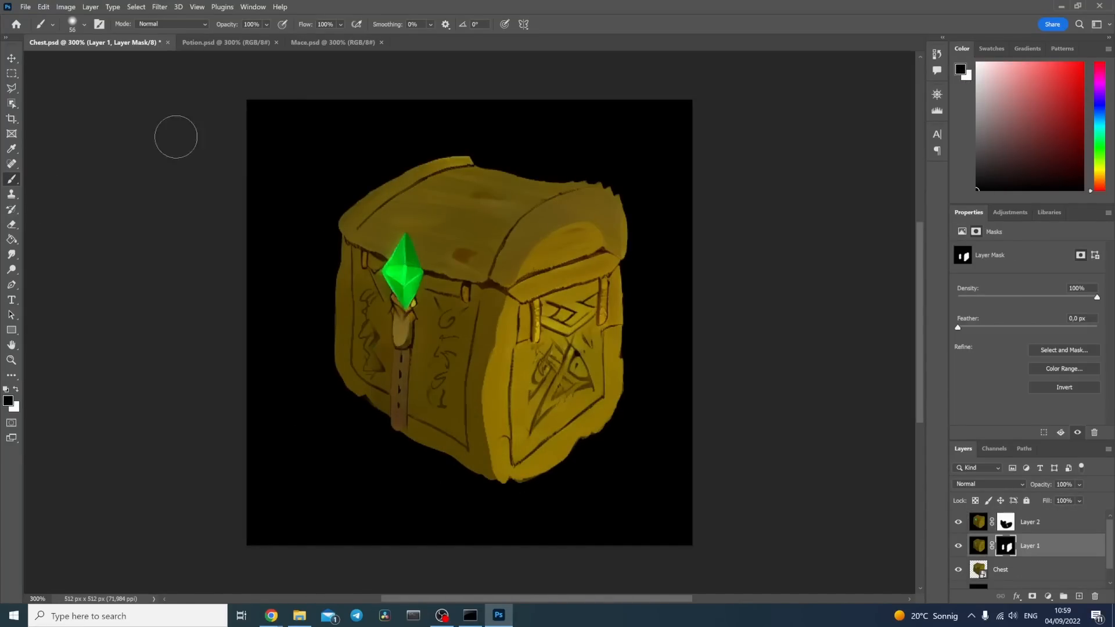
key("x")
left_click_drag(468, 331, 467, 430)
Step: Save a copy of the blended chest as the JPEG 2.jpg in the Chest Exports folder at quality 12
left_click(1008, 570)
left_click(25, 7)
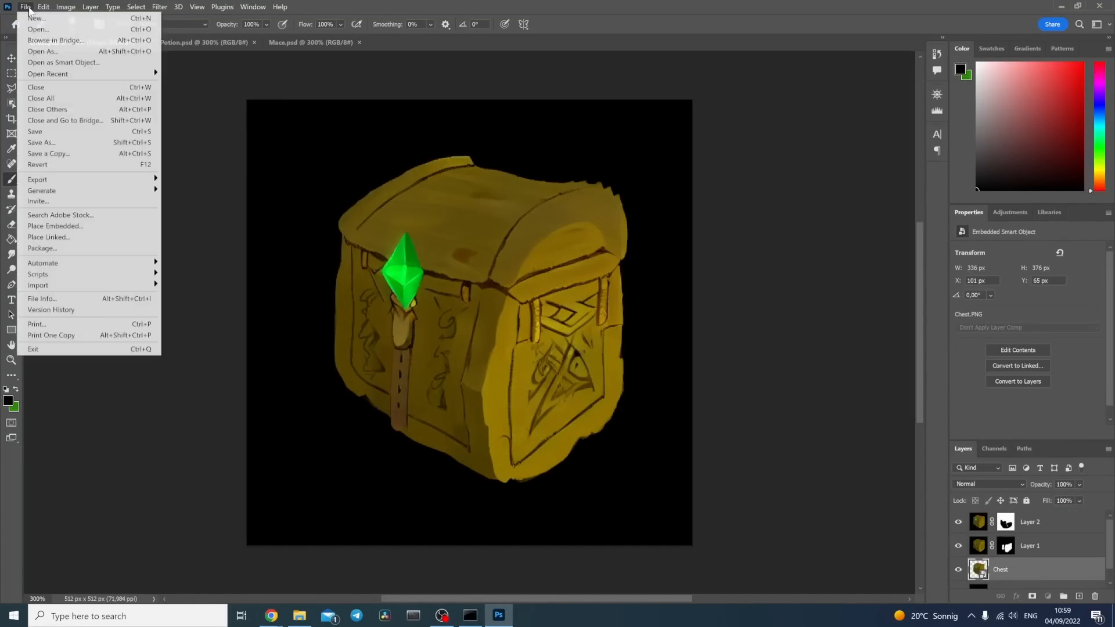
left_click(64, 154)
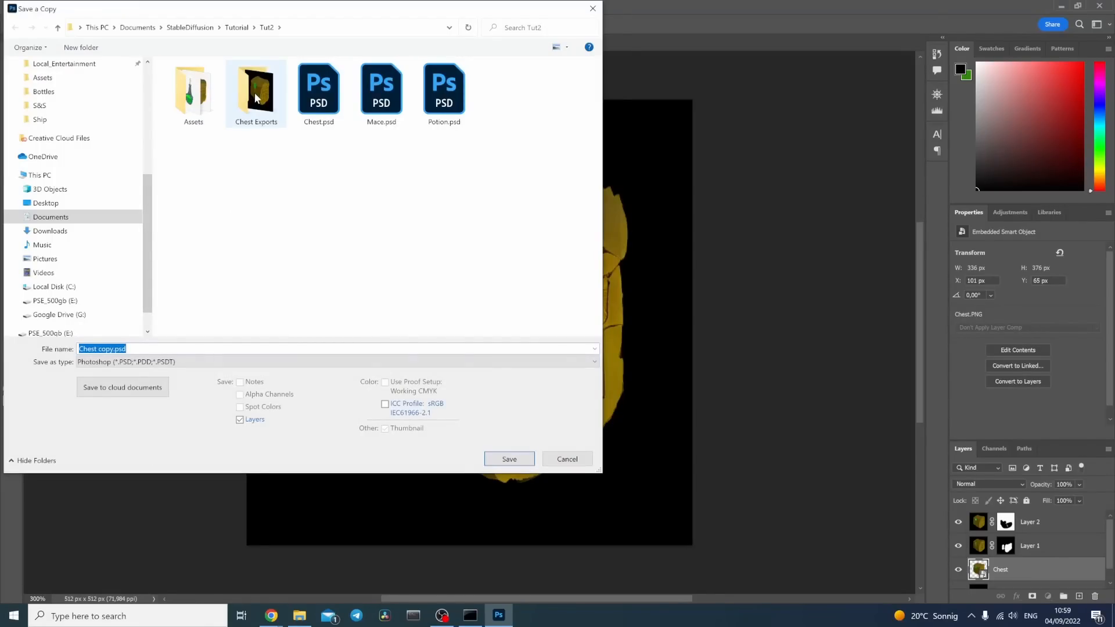
left_click(187, 347)
type("2")
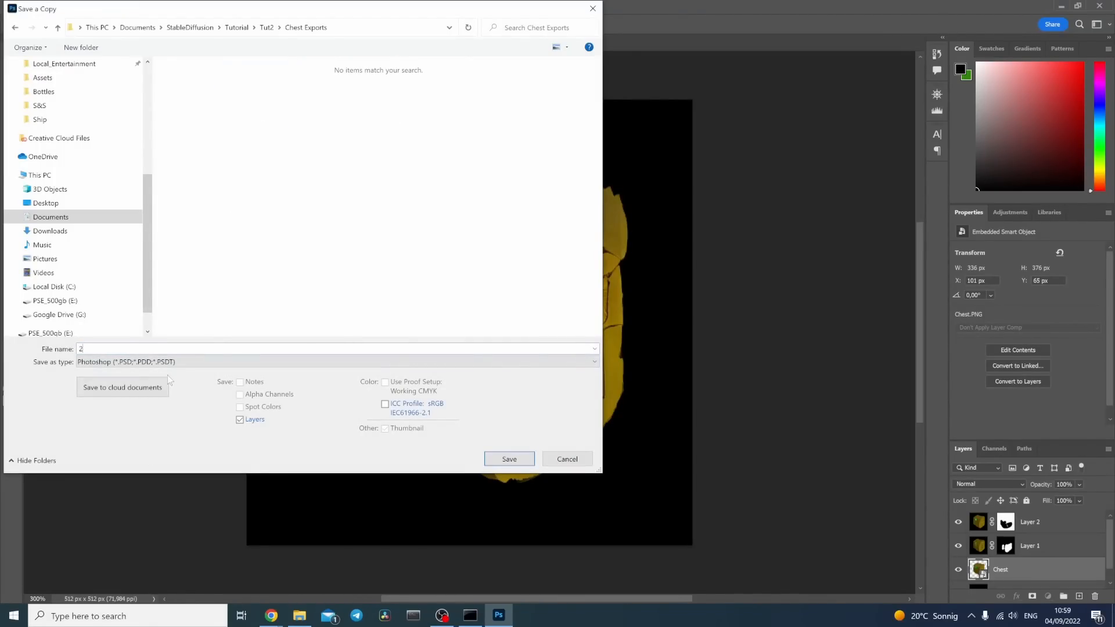
left_click(154, 360)
left_click(145, 457)
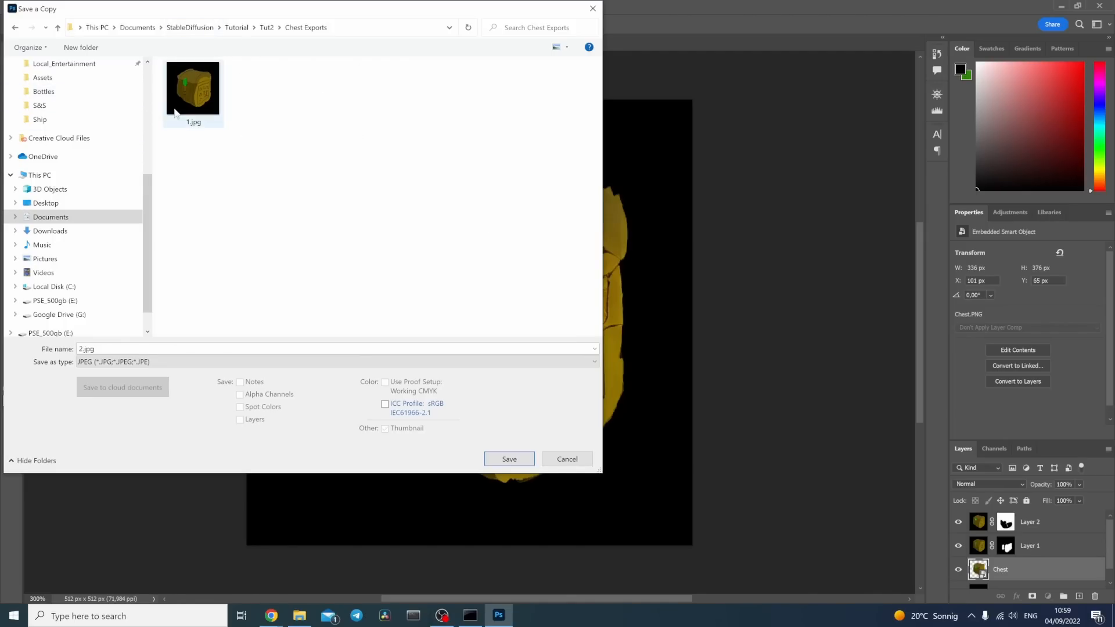
left_click(509, 459)
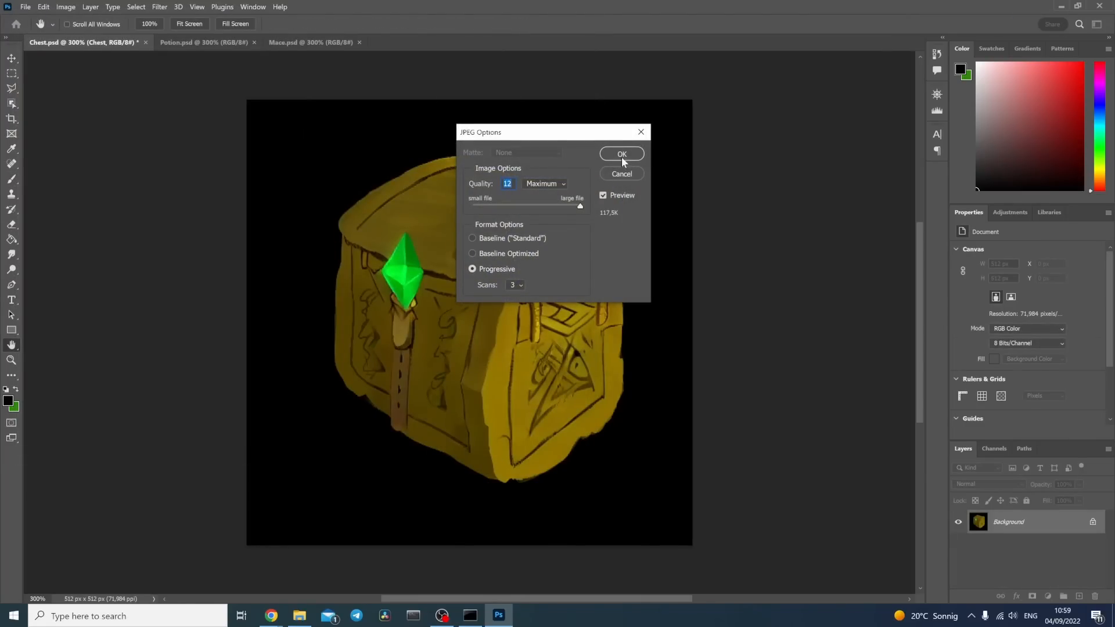
left_click(622, 154)
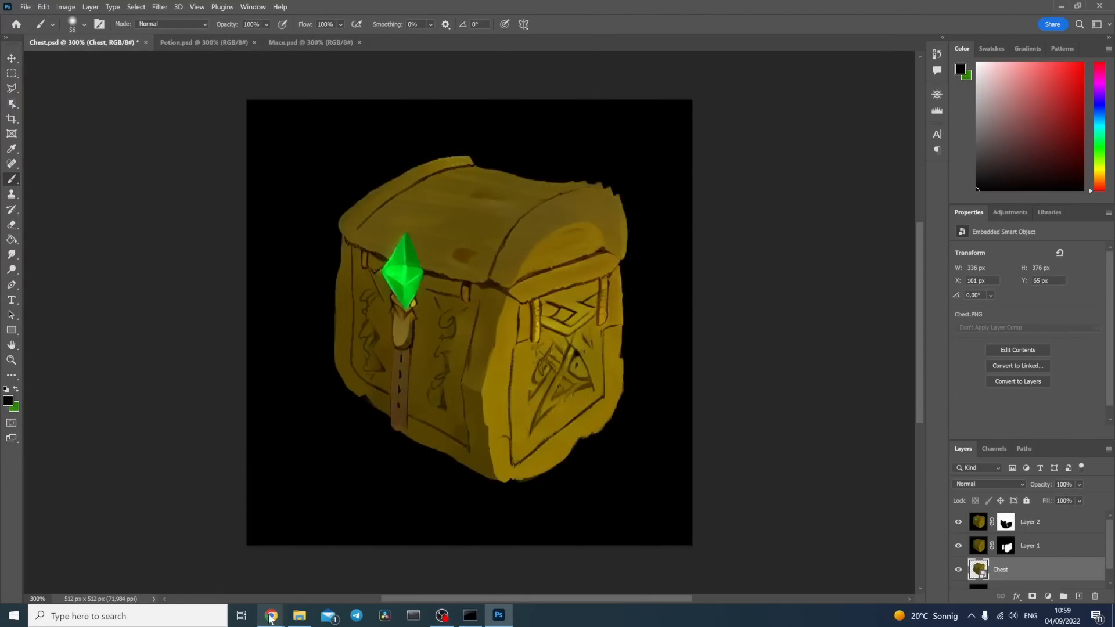
Step: Switch to the Stable Diffusion web UI and replace the image-to-image input picture with 2.jpg from Chest Exports
mouse_move(270, 619)
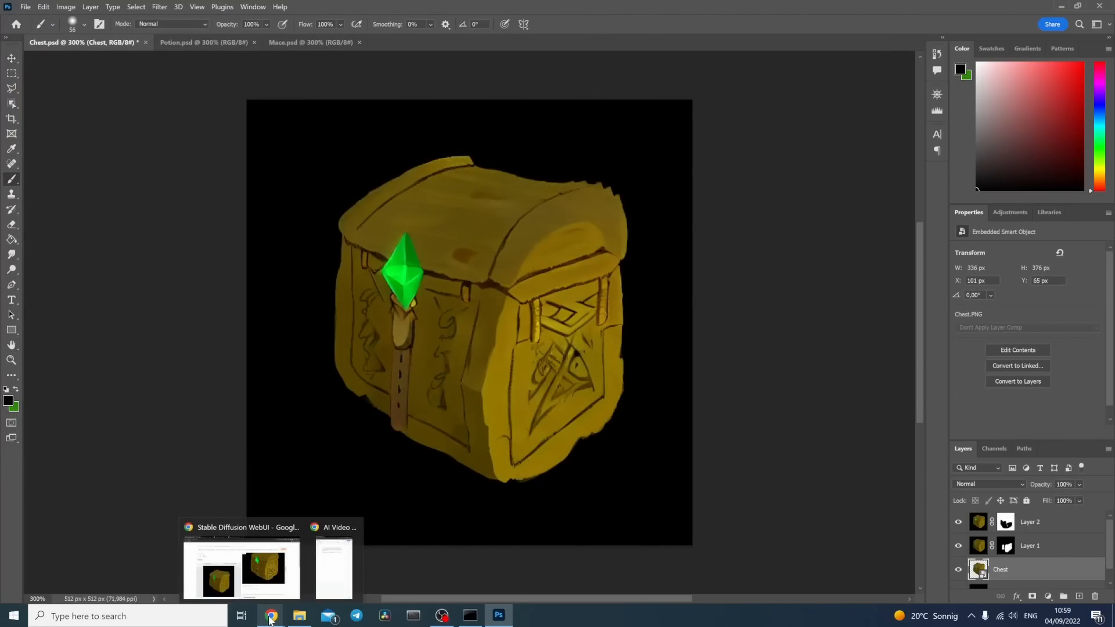
left_click(241, 560)
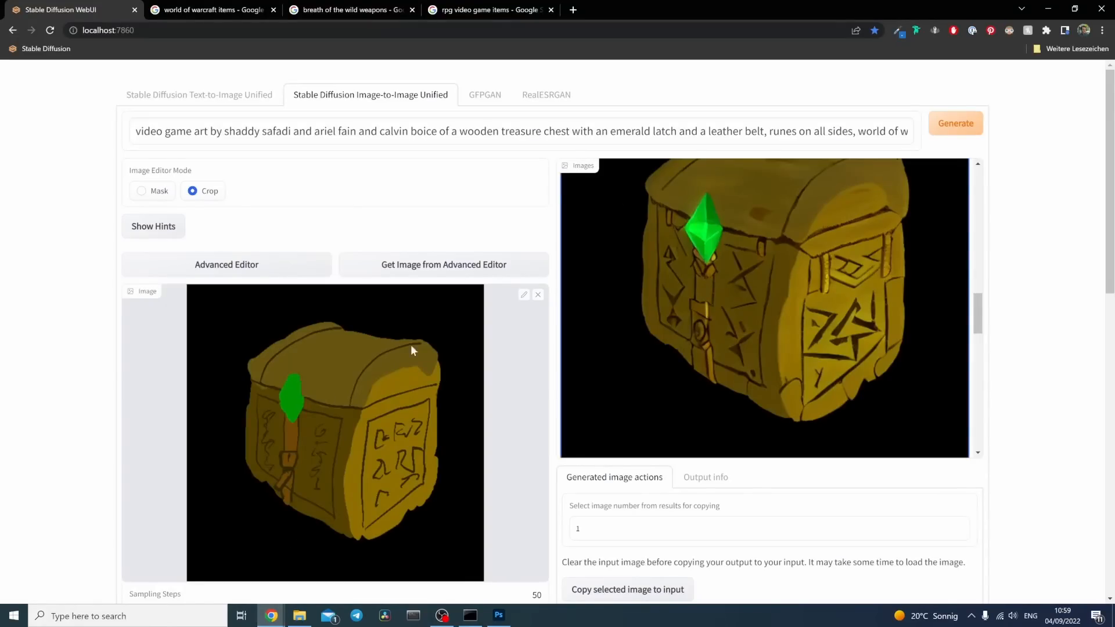
left_click(540, 299)
left_click(471, 342)
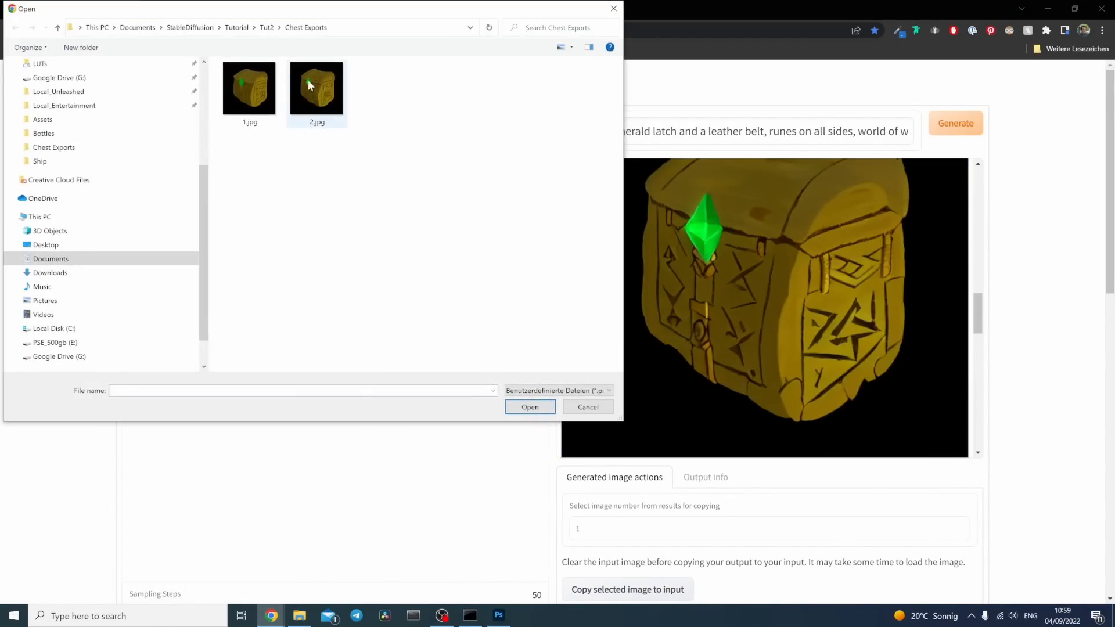
left_click(317, 90)
left_click(530, 406)
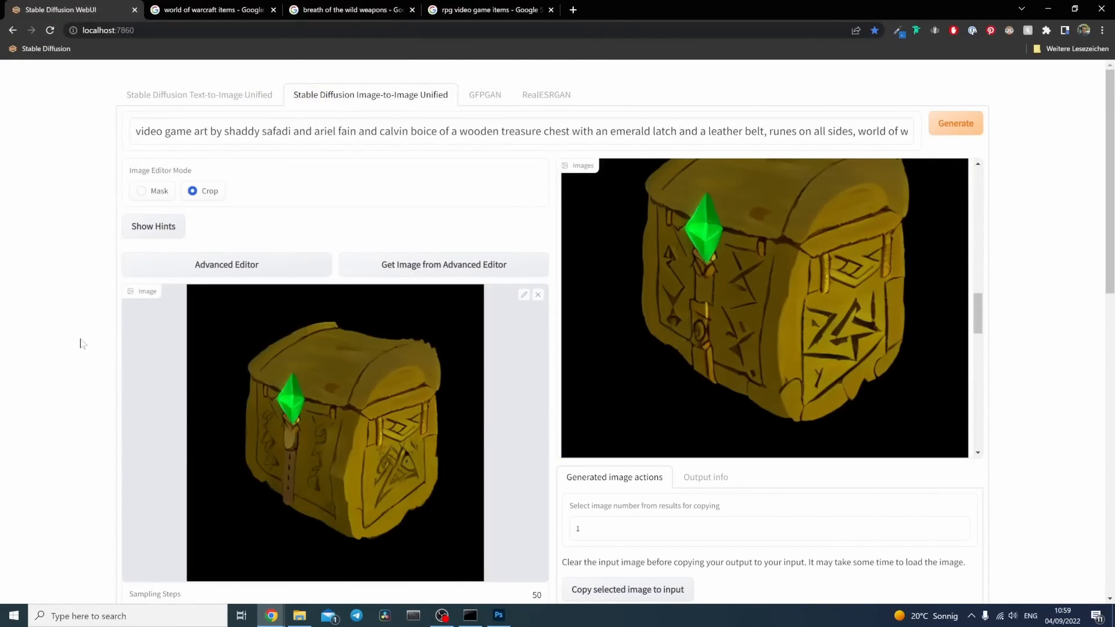
Step: Set the denoising strength to 0.45 and generate a new batch of chest variations from the updated input
scroll(87, 344, "down", 2)
scroll(93, 345, "up", 1)
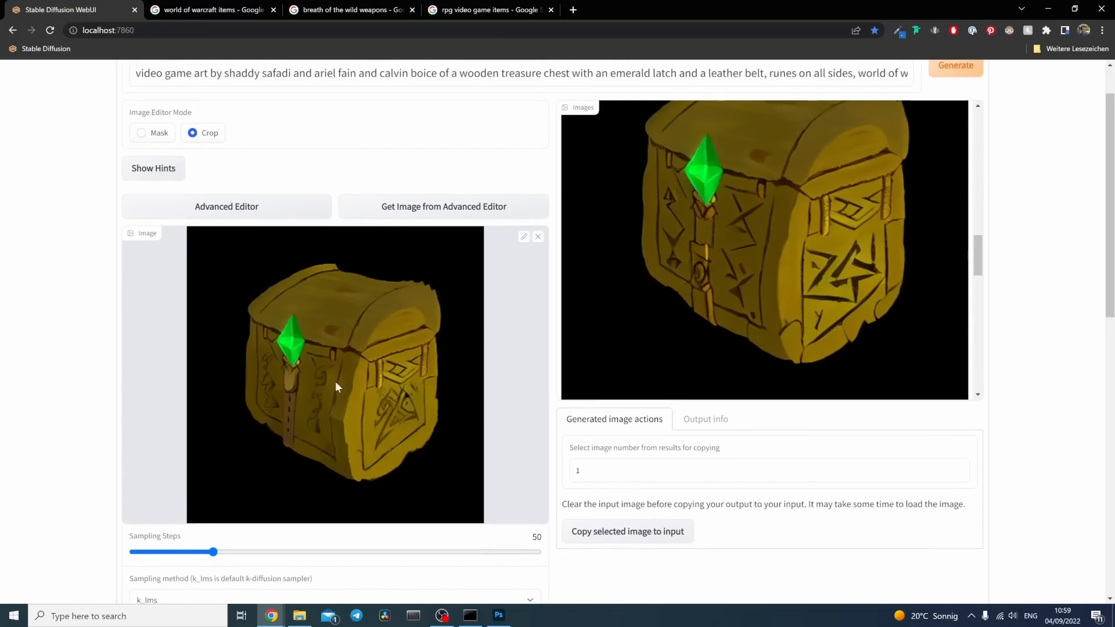
scroll(82, 362, "down", 10)
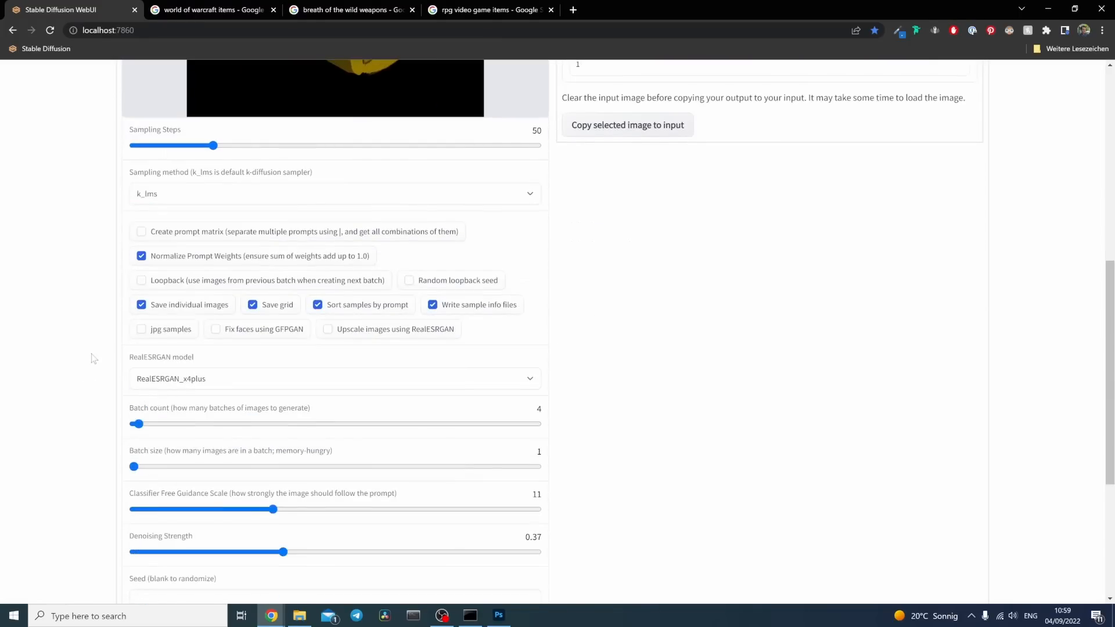
left_click_drag(280, 352, 308, 348)
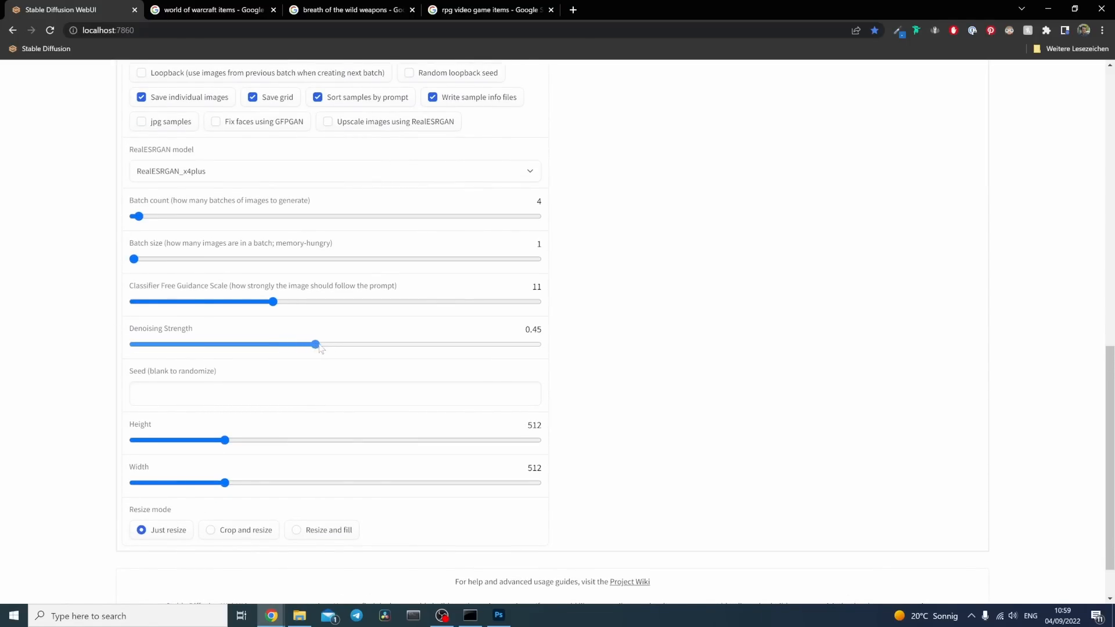
scroll(581, 374, "up", 10)
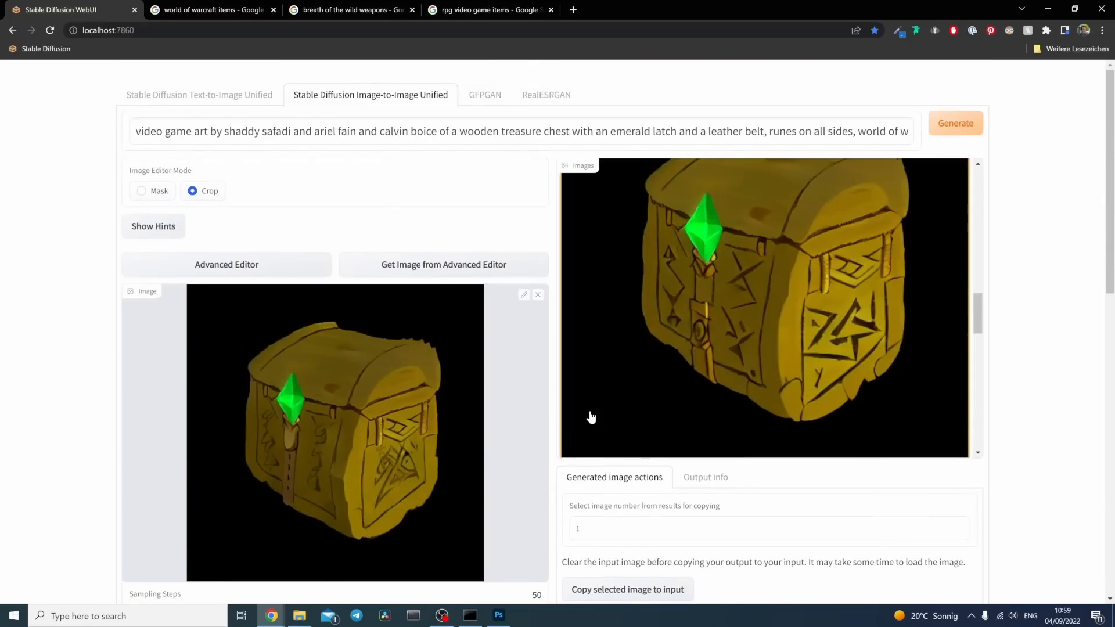
left_click(955, 123)
key("alt+Tab")
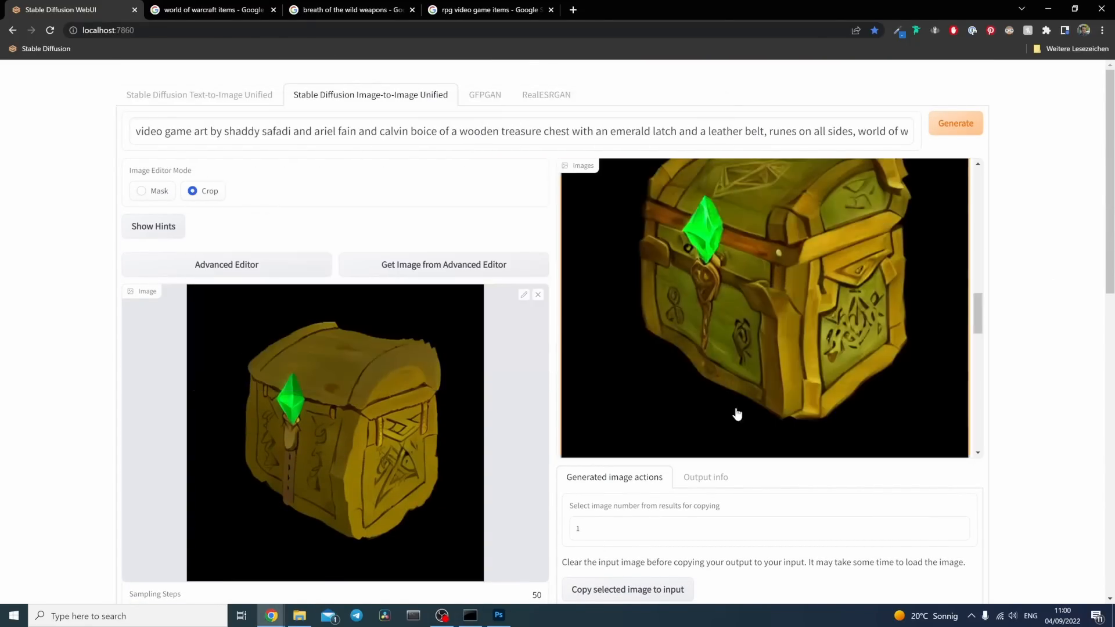
Step: Examine the generated chest variations individually and in the grid, comparing their gems, latches, belts, edges and runes
scroll(837, 363, "up", 5)
scroll(837, 363, "down", 5)
scroll(831, 363, "down", 5)
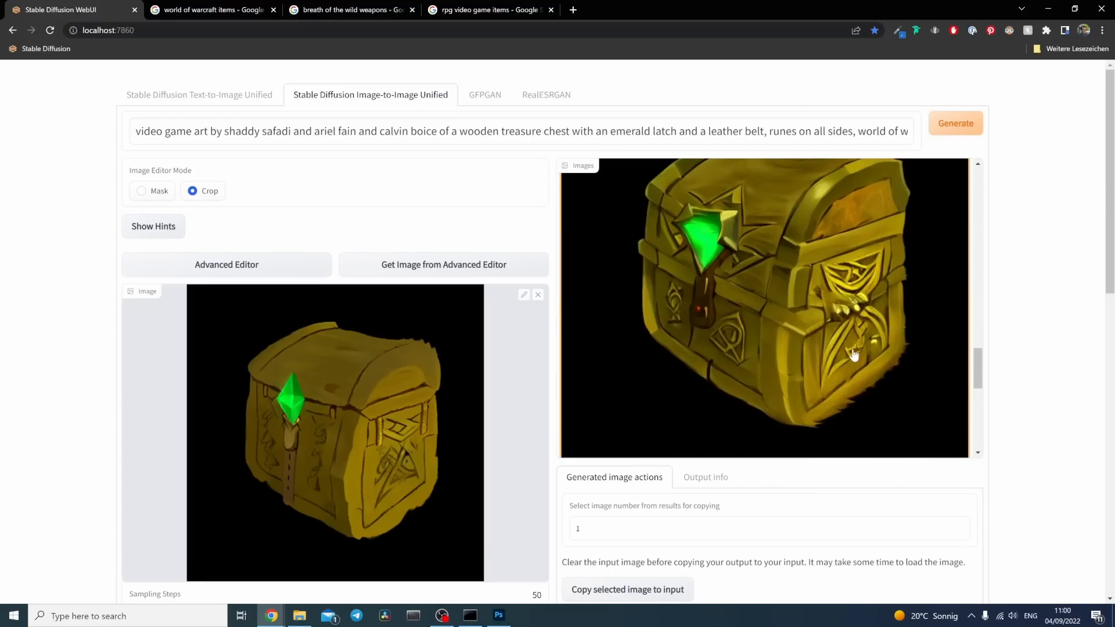
scroll(790, 337, "up", 1)
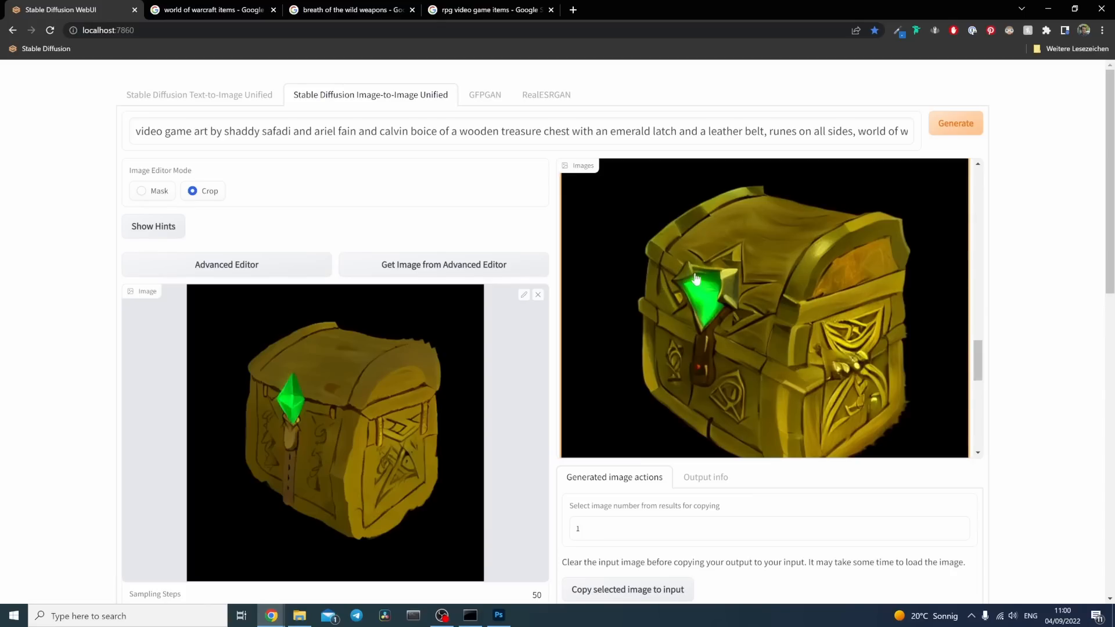
scroll(775, 325, "down", 5)
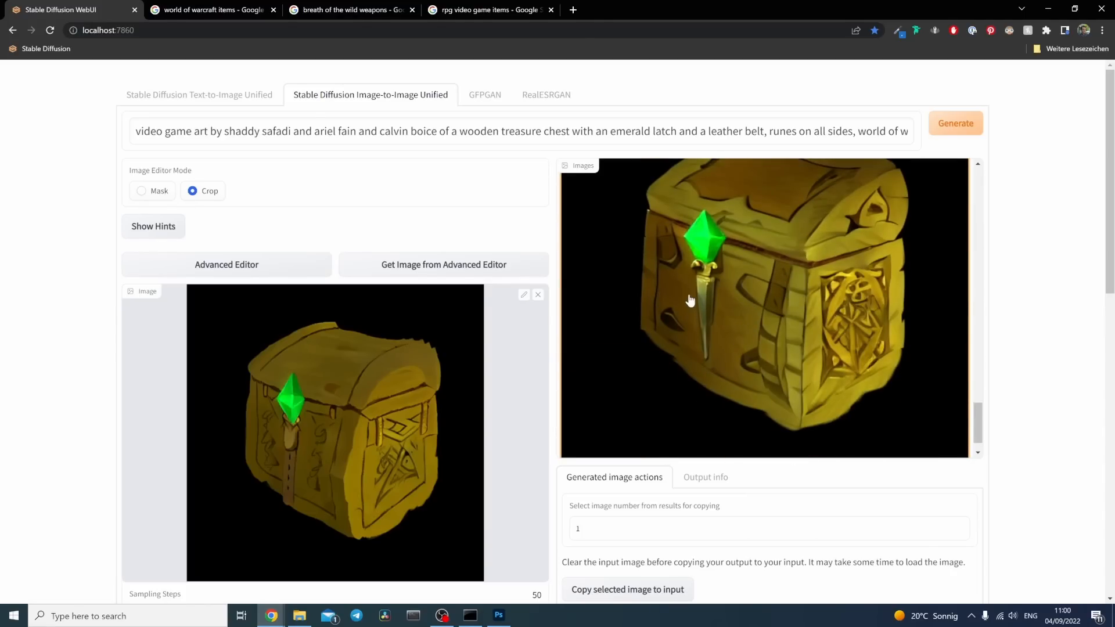
scroll(735, 331, "up", 5)
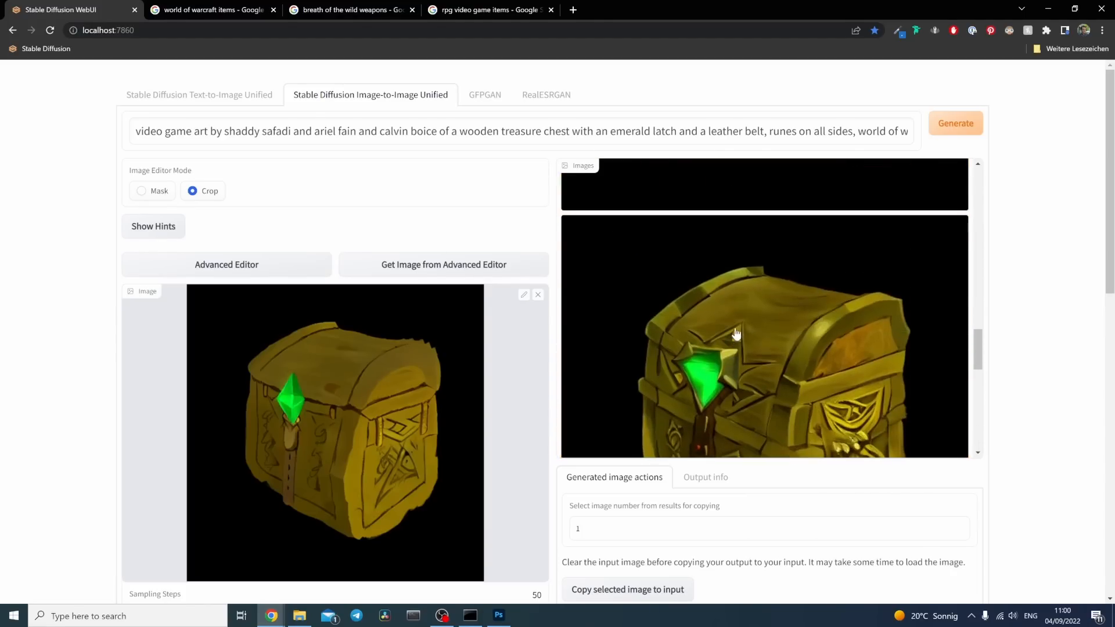
scroll(732, 332, "up", 3)
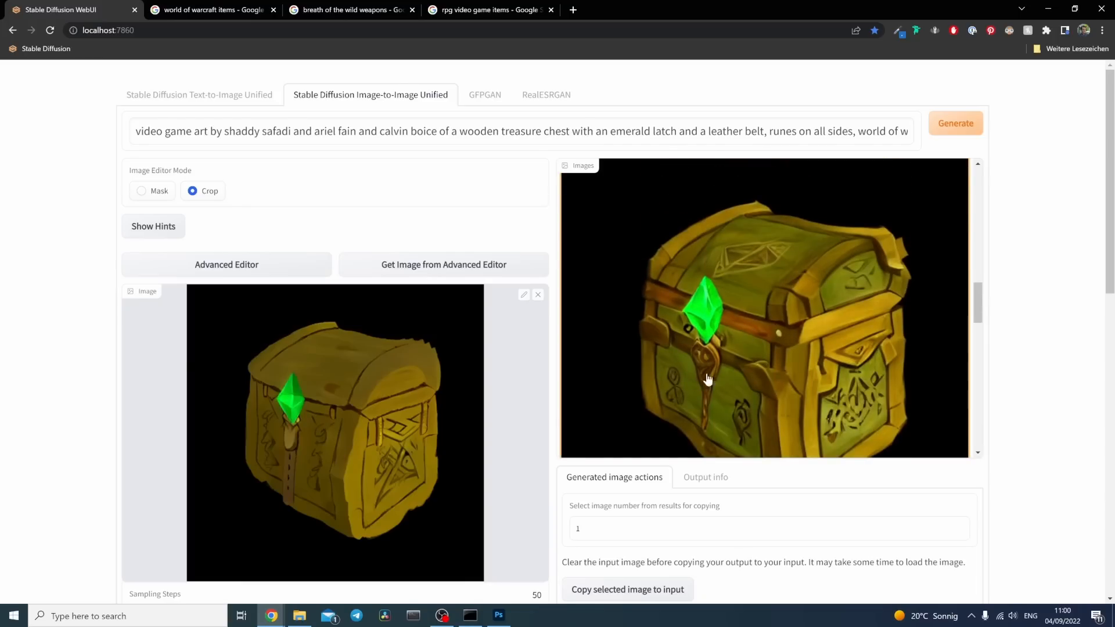
scroll(718, 348, "up", 3)
scroll(718, 348, "up", 5)
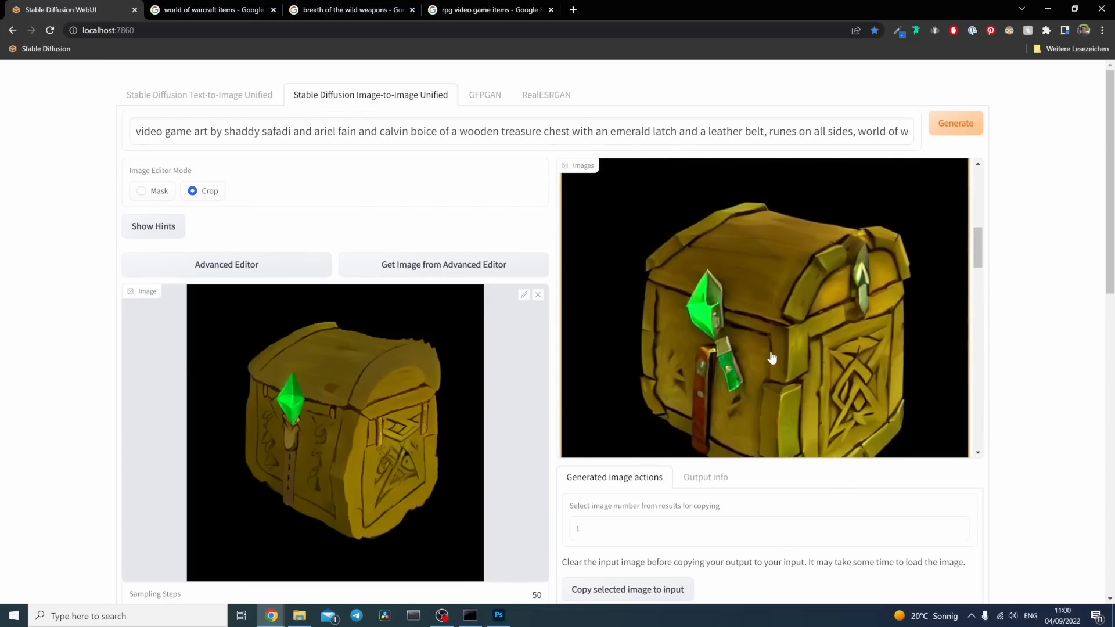
scroll(772, 357, "up", 3)
scroll(772, 357, "down", 3)
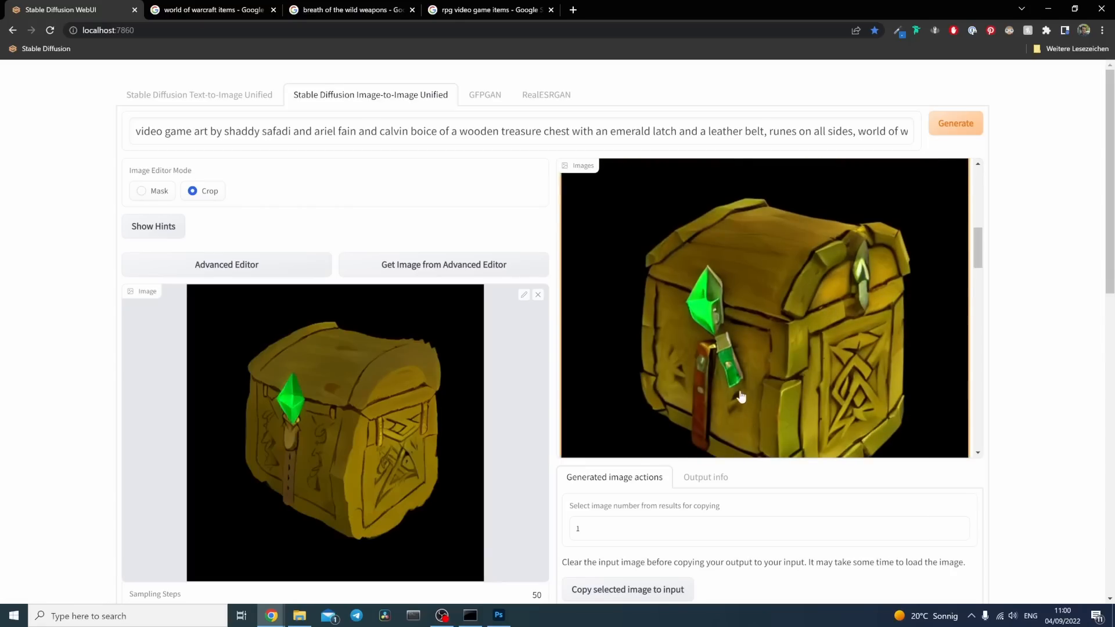
scroll(713, 395, "down", 1)
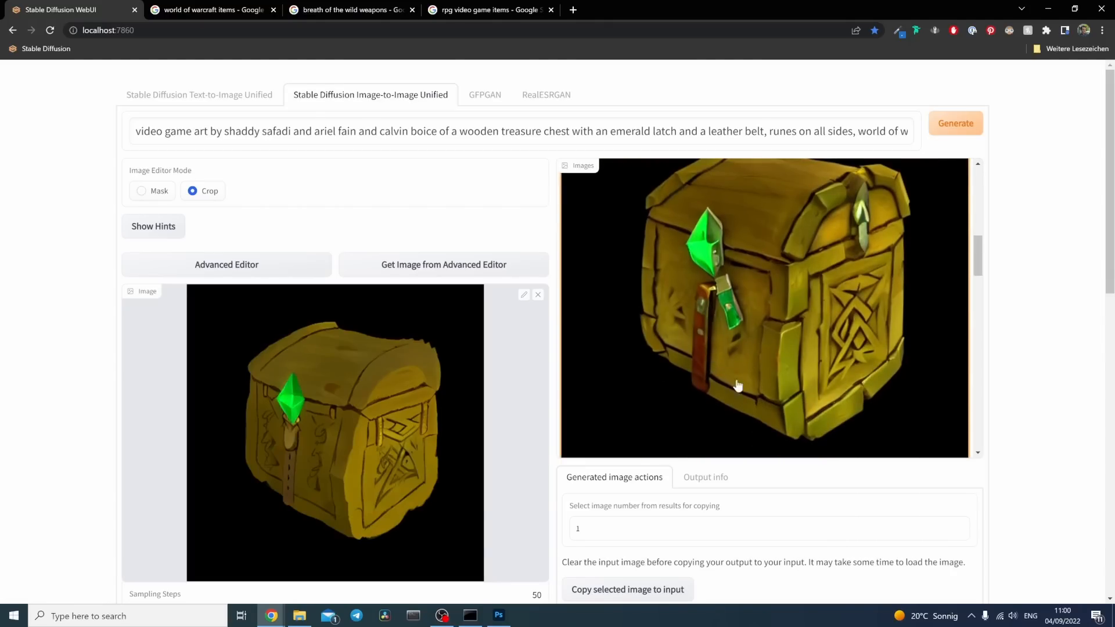
left_click(723, 415)
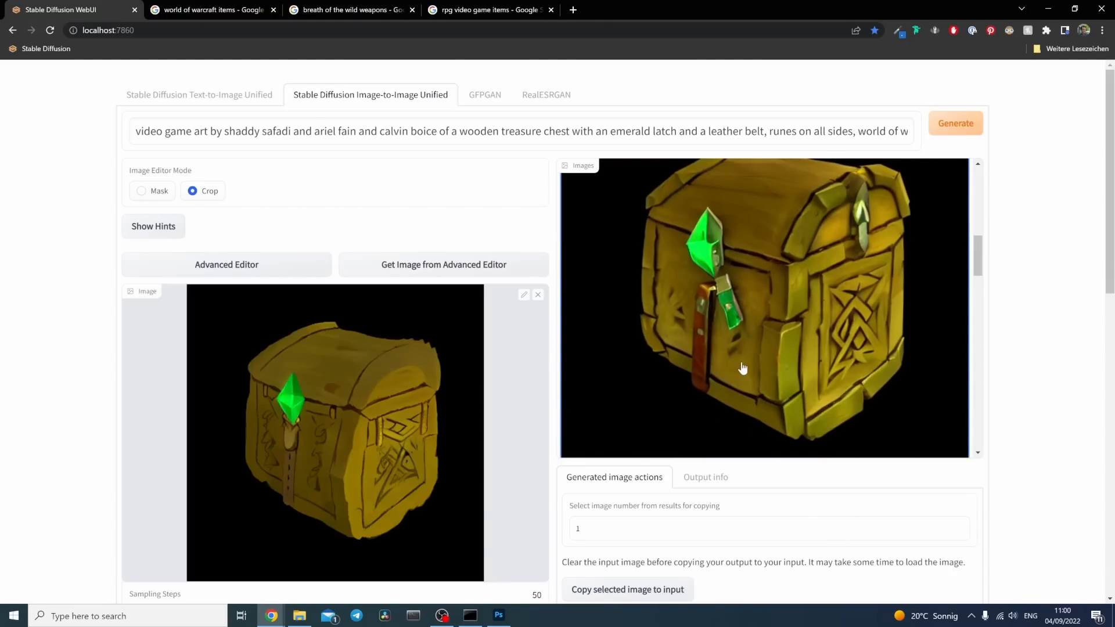
scroll(743, 368, "down", 5)
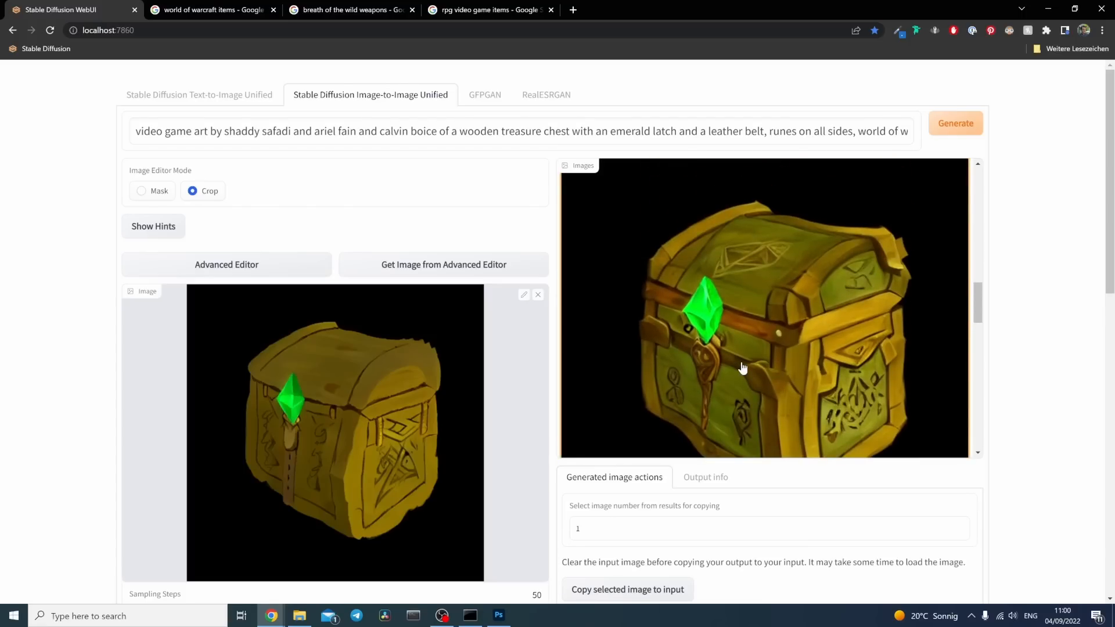
scroll(743, 367, "up", 5)
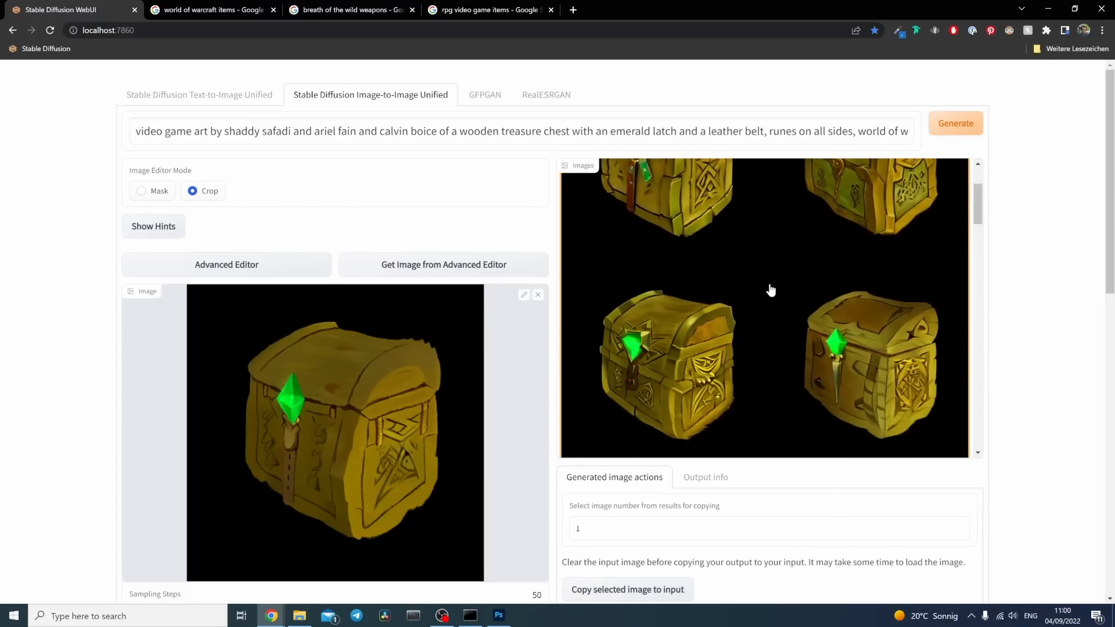
scroll(755, 293, "up", 2)
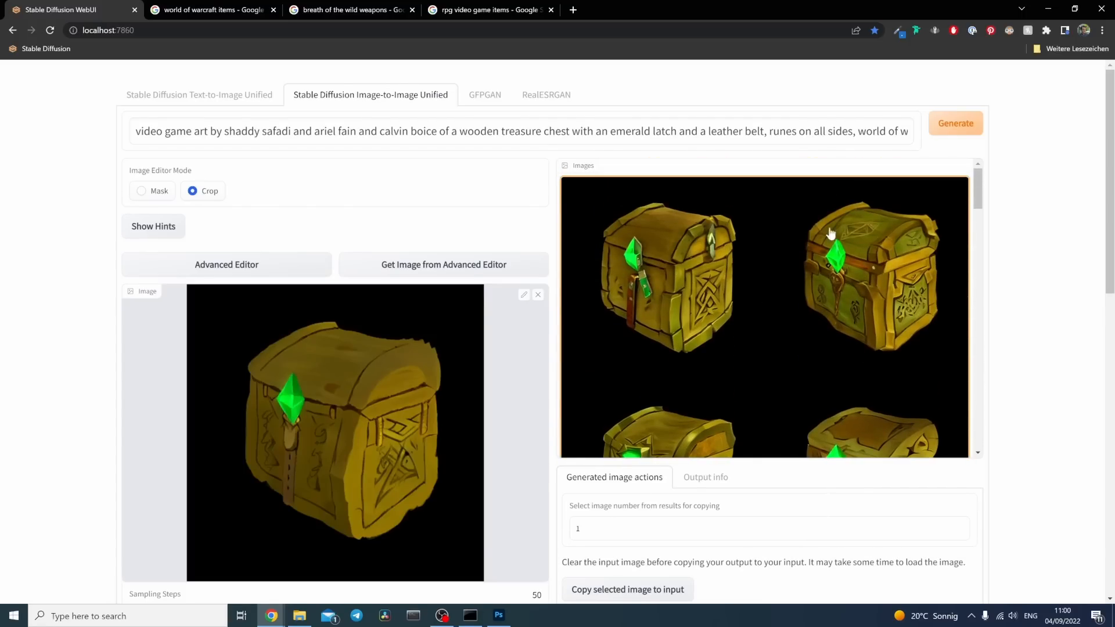
Step: Copy the generated chest with green panels and golden trim, and paste it into the Photoshop chest document as a new layer
scroll(853, 308, "down", 5)
right_click(763, 296)
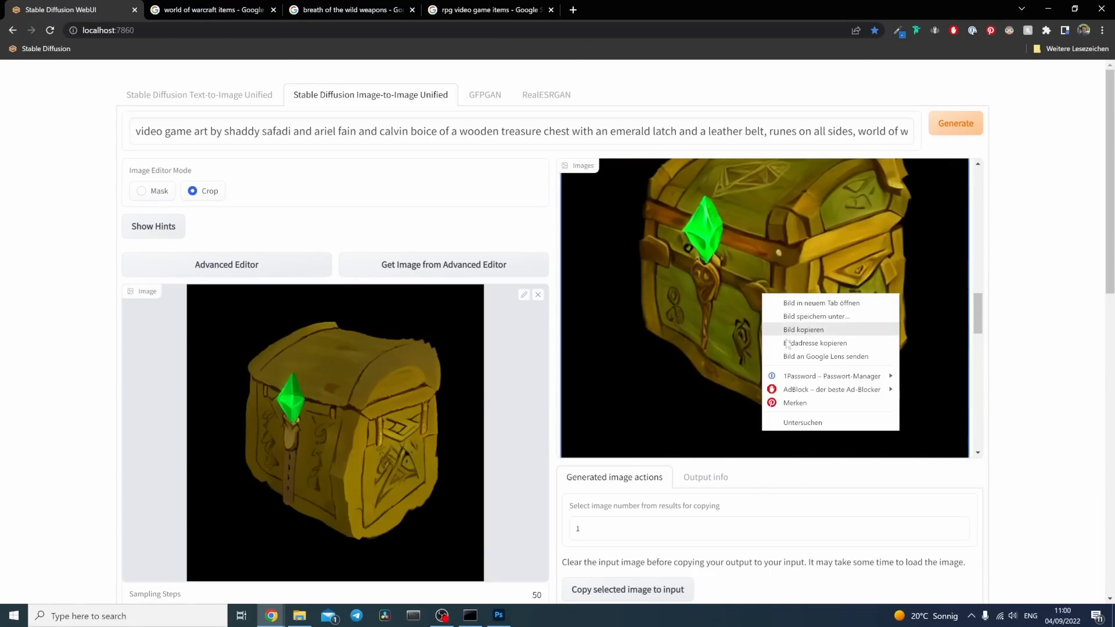
left_click(787, 331)
left_click(498, 615)
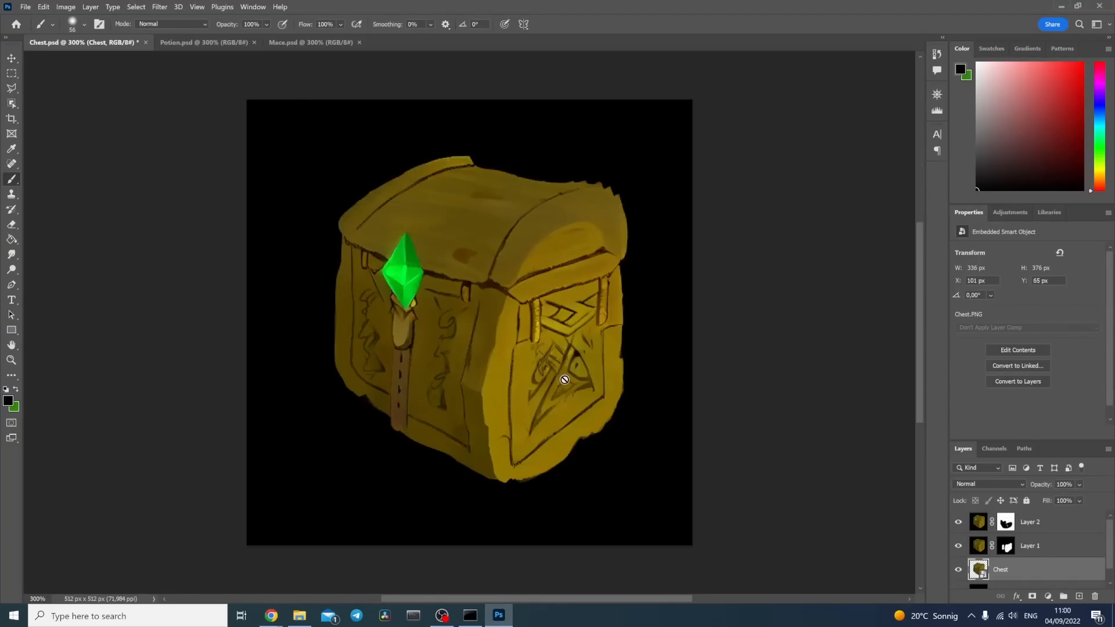
left_click(11, 58)
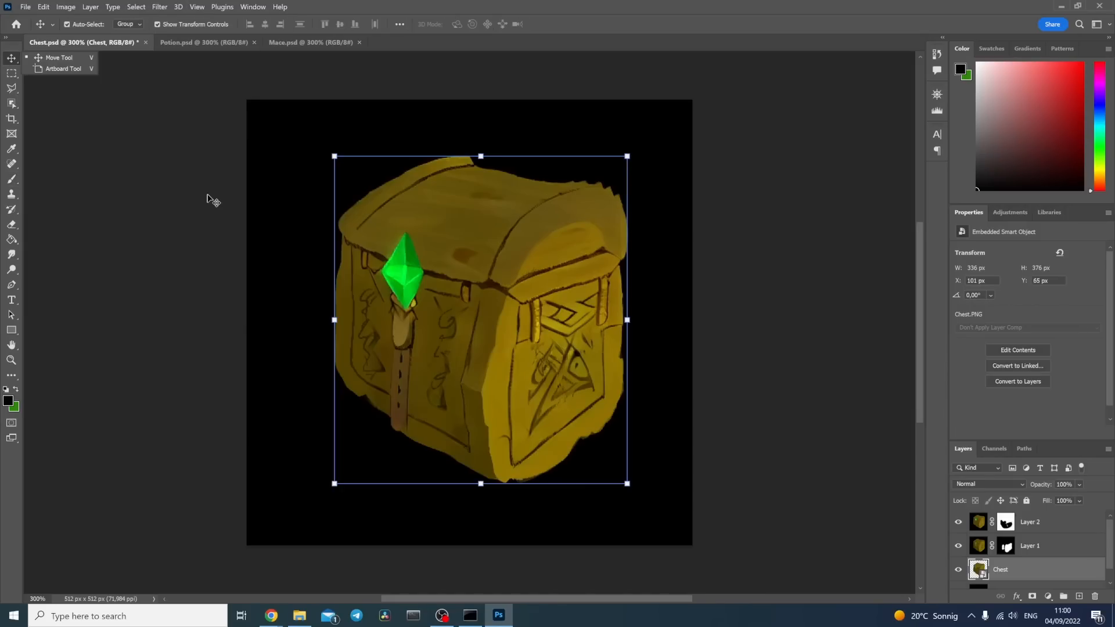
key("ctrl+v")
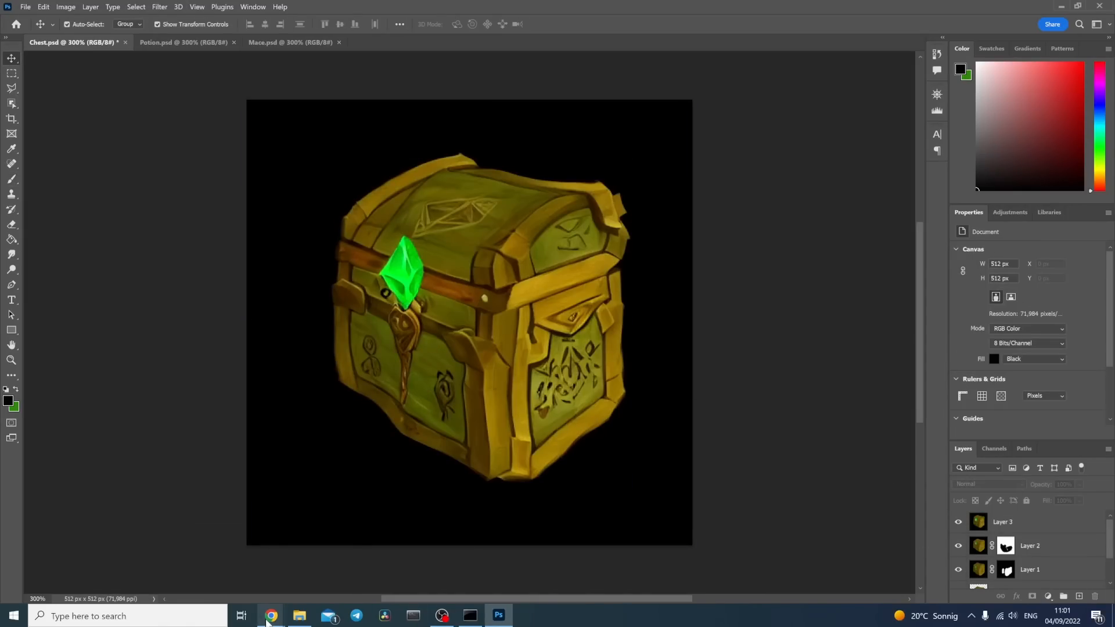
Step: Copy the generated chest with the red leather belt from Stable Diffusion, paste it as a new layer in Photoshop, and add a layer mask
mouse_move(267, 621)
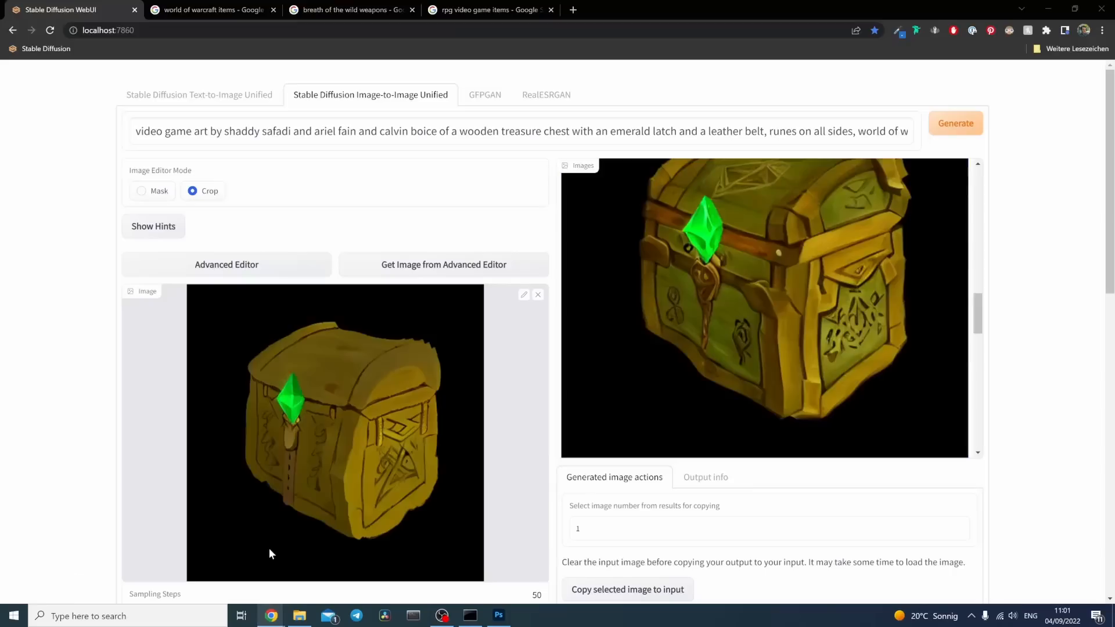
left_click(264, 557)
scroll(762, 401, "down", 3)
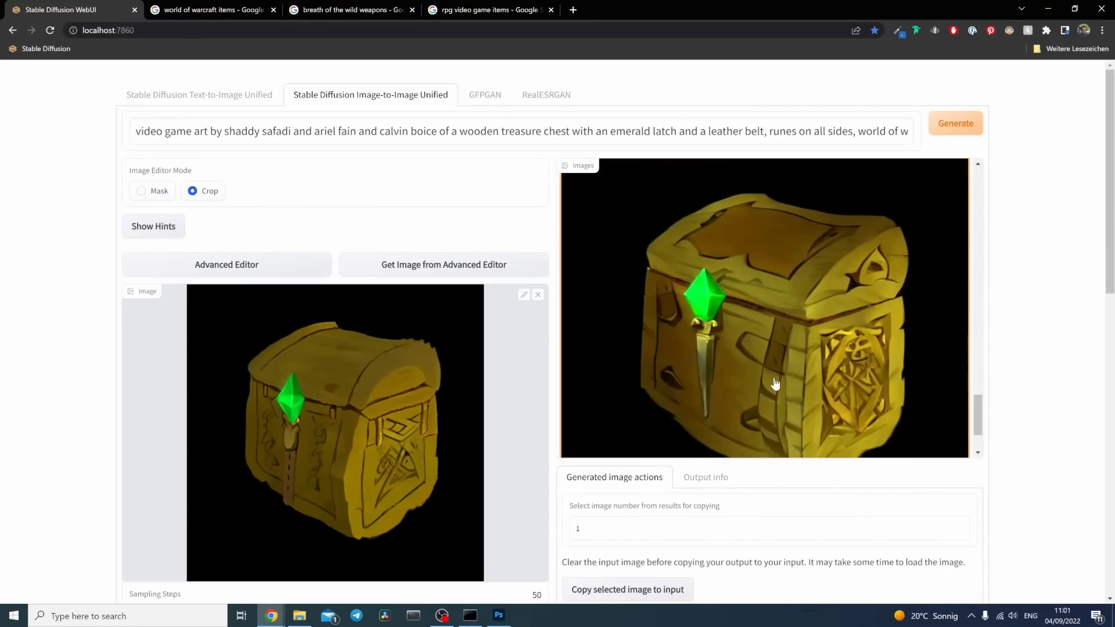
scroll(777, 380, "up", 4)
right_click(777, 373)
left_click(813, 225)
left_click(498, 616)
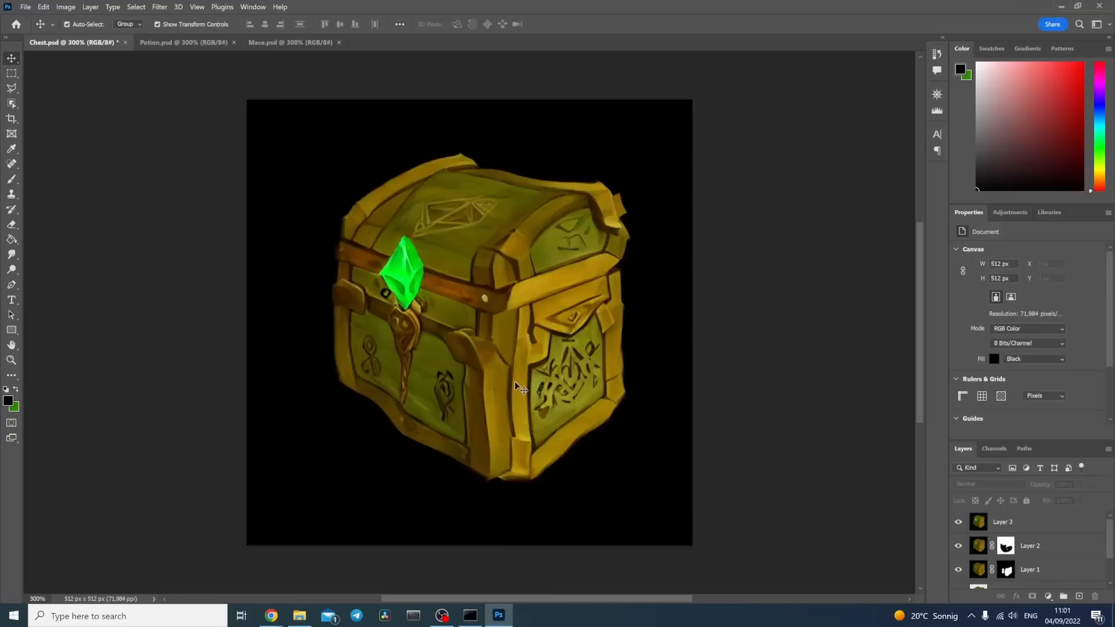
key("ctrl+v")
left_click(1032, 597)
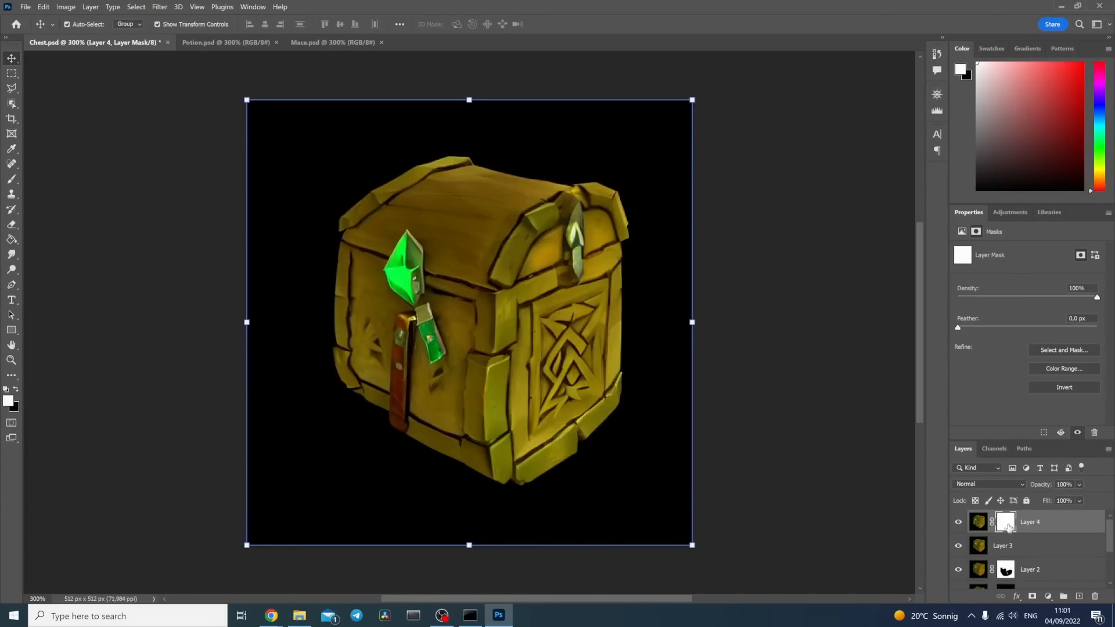
Step: Invert the new layer's mask and paint on it with a 32 px white brush to reveal the red leather belt below the gem
left_click(75, 9)
mouse_move(81, 32)
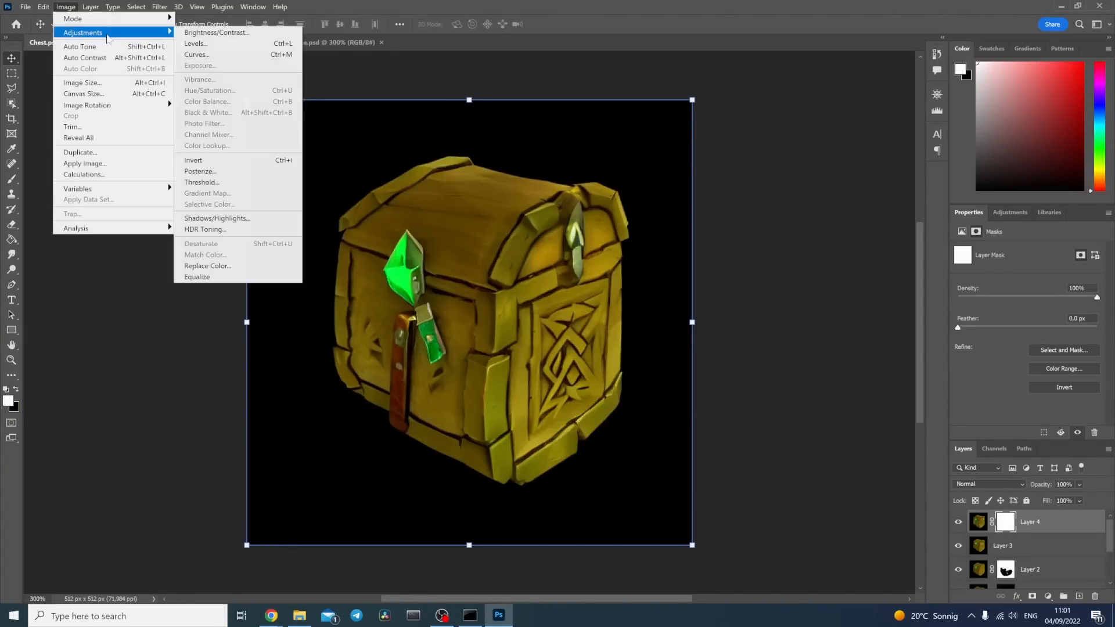
left_click(216, 161)
left_click(13, 190)
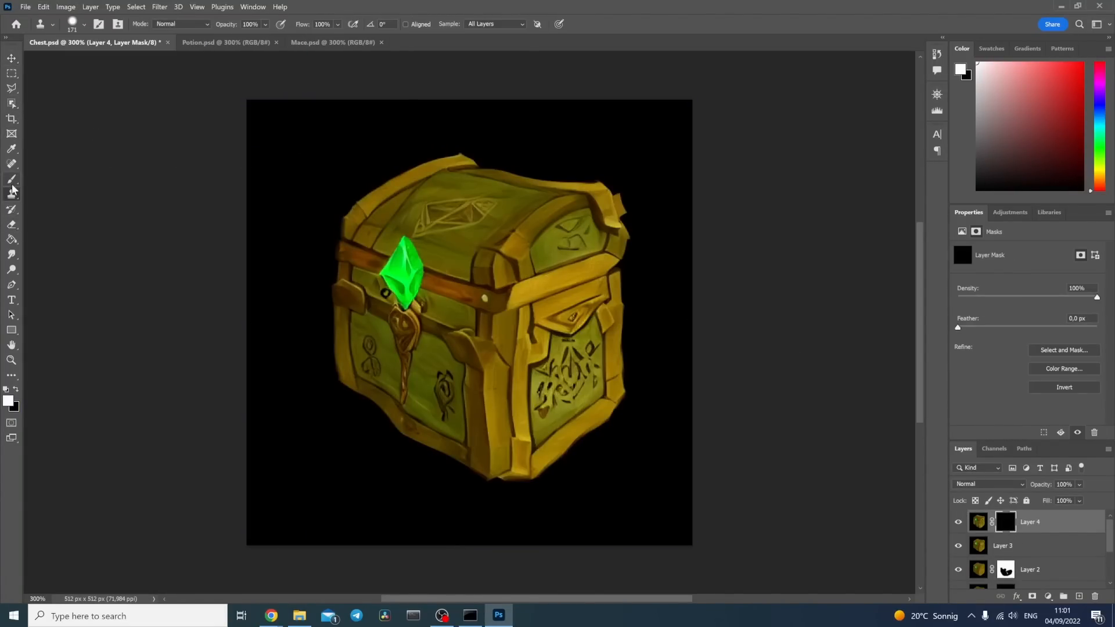
left_click(11, 179)
left_click(84, 24)
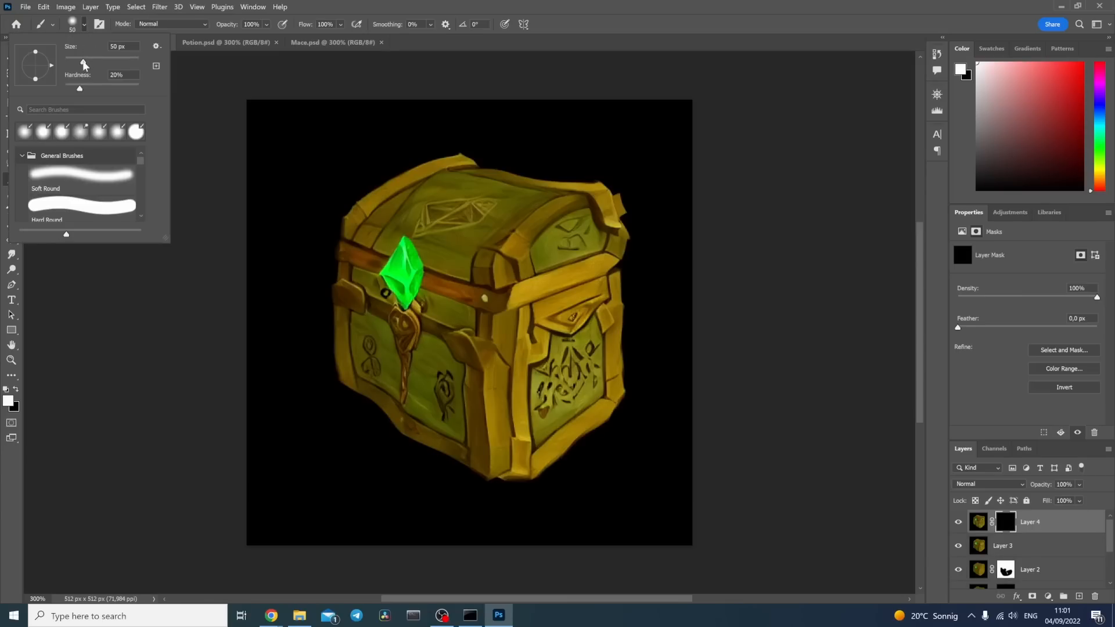
left_click_drag(83, 62, 78, 62)
mouse_move(404, 349)
left_mouse_down()
mouse_move(394, 321)
mouse_move(402, 412)
left_mouse_up()
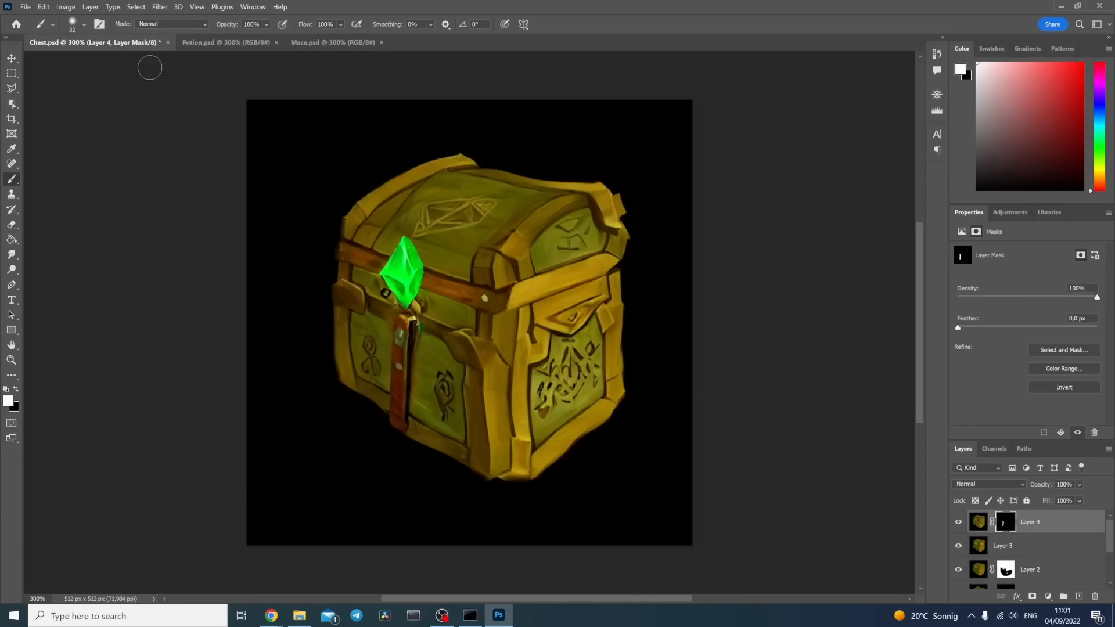
Step: Save the blended chest image and load it as the image-to-image input in Stable Diffusion
left_click(17, 7)
left_click(61, 154)
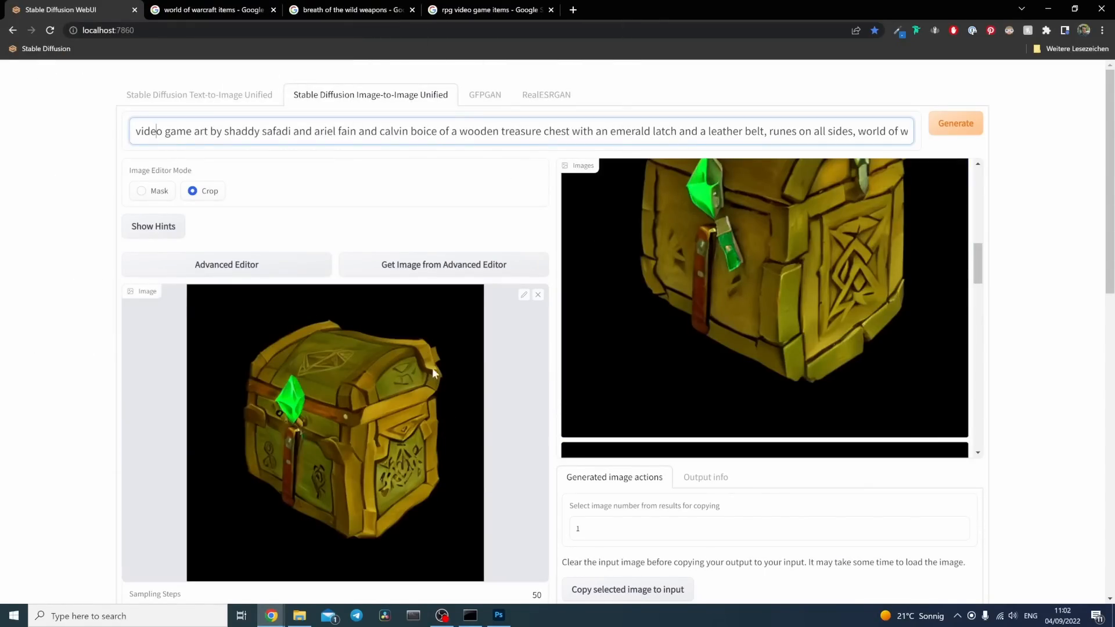
Step: Set the denoising strength to 0.61 and the guidance scale to 17, and generate a new batch of chests
scroll(120, 367, "down", 15)
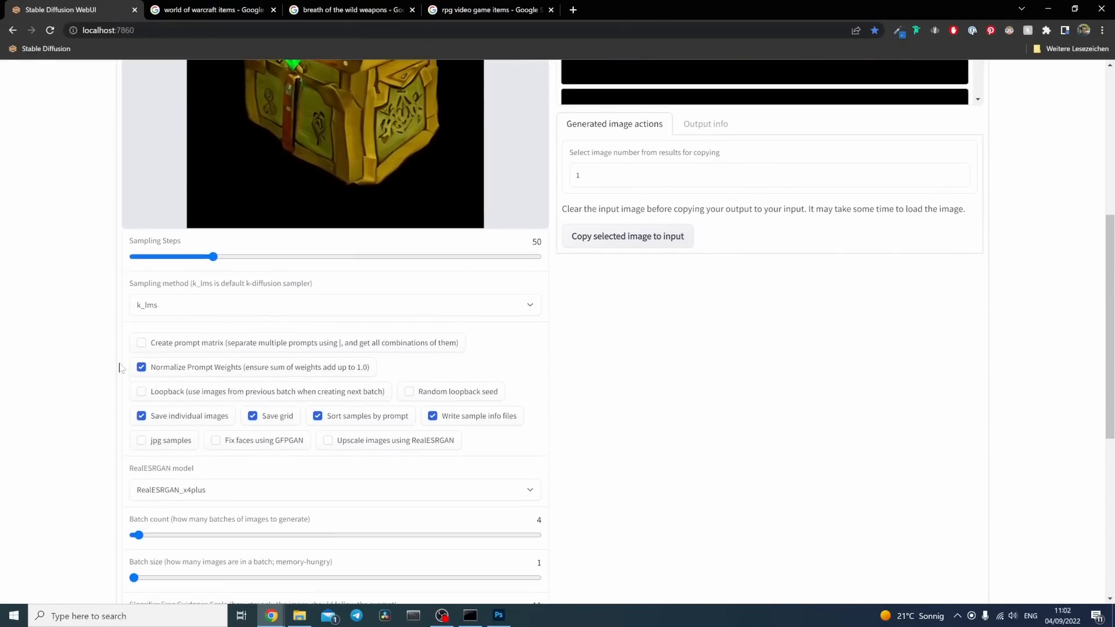
left_click_drag(311, 286, 385, 289)
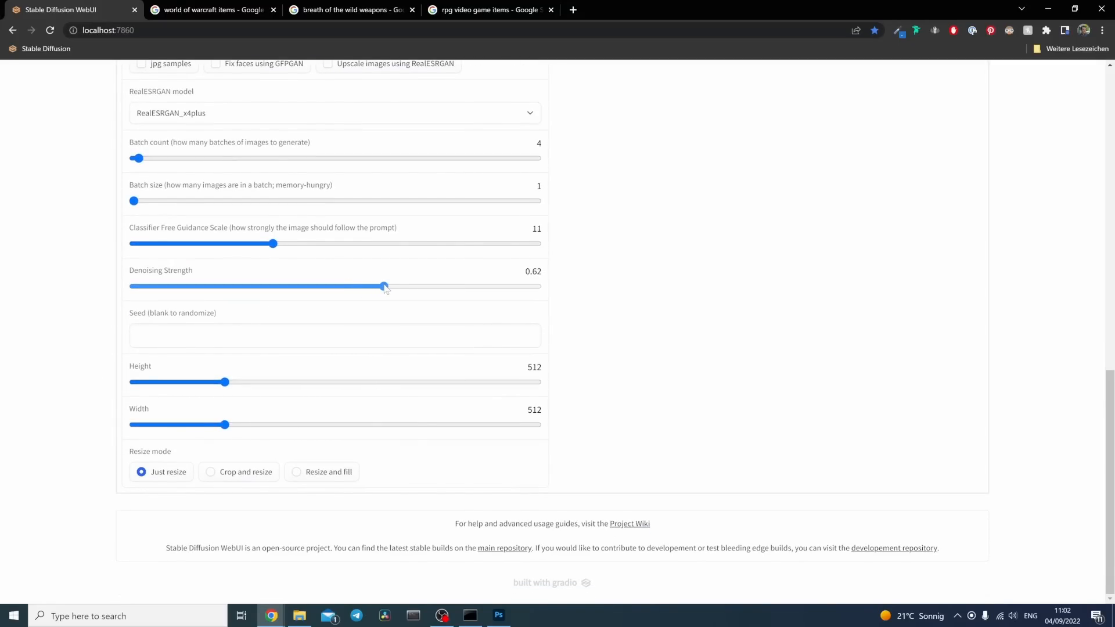
left_click_drag(274, 244, 355, 245)
scroll(221, 281, "up", 15)
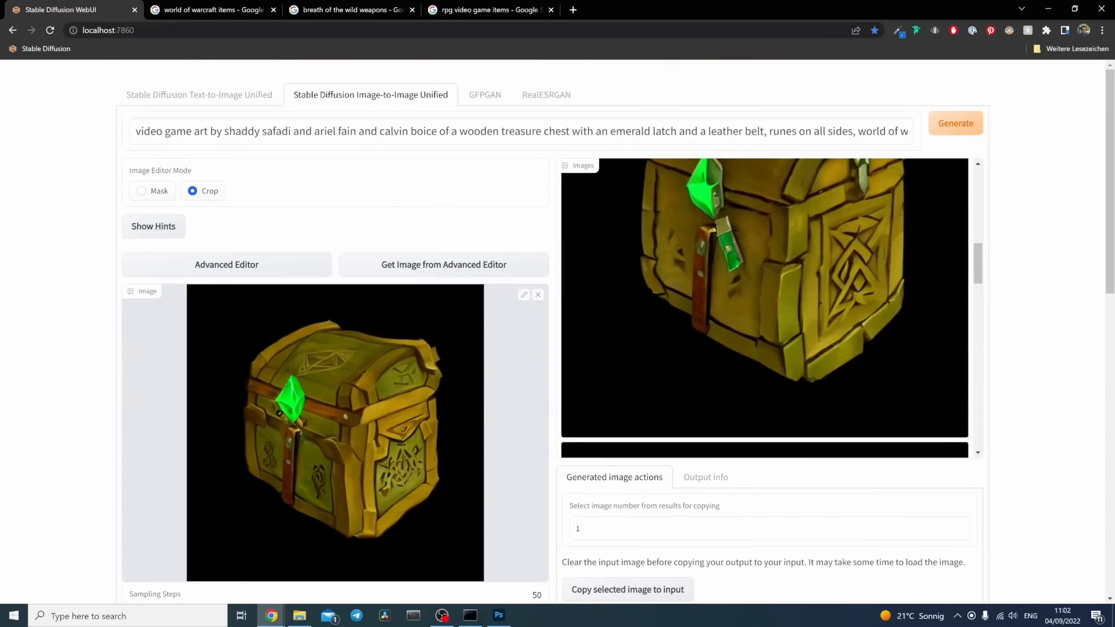
left_click(955, 123)
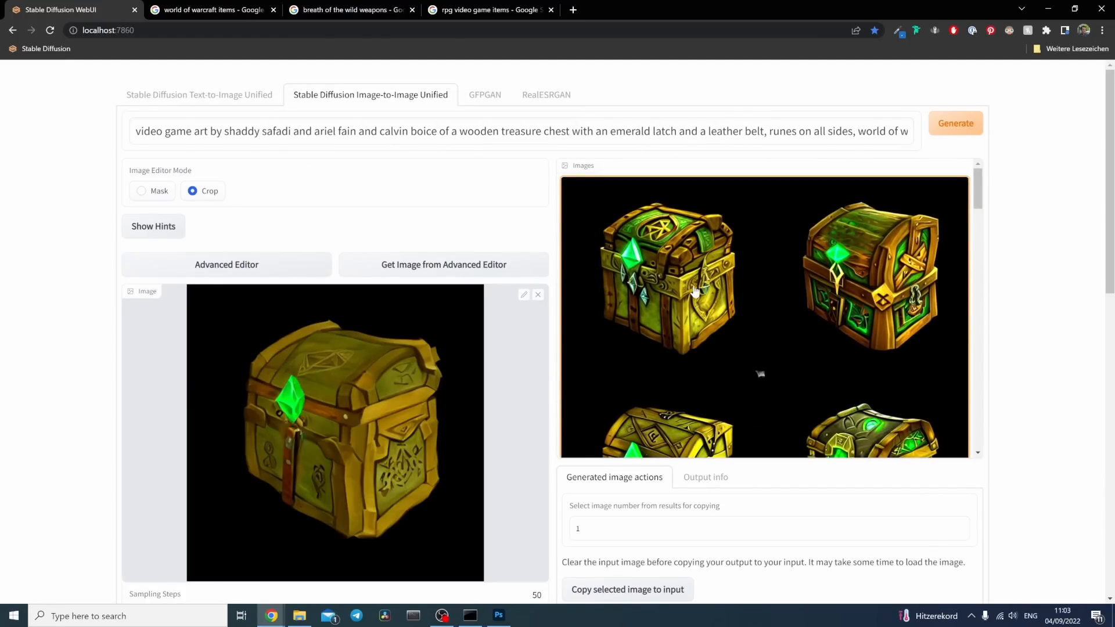
Step: Examine the new chest variations in the grid and at full size, comparing their gems, latches, belts and runes
scroll(855, 295, "down", 2)
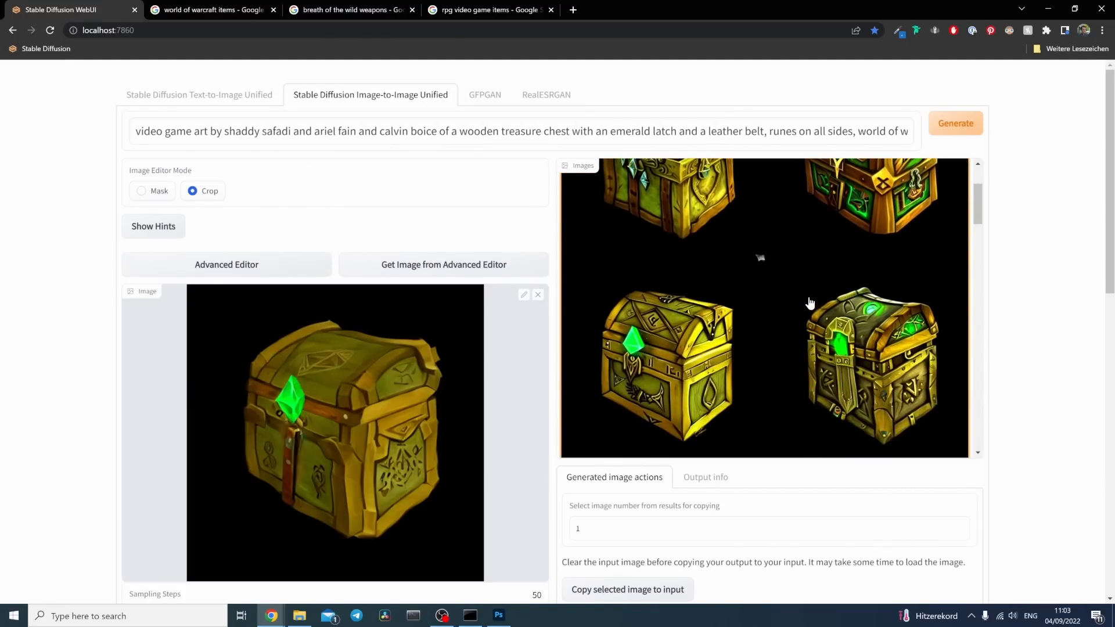
scroll(809, 303, "up", 2)
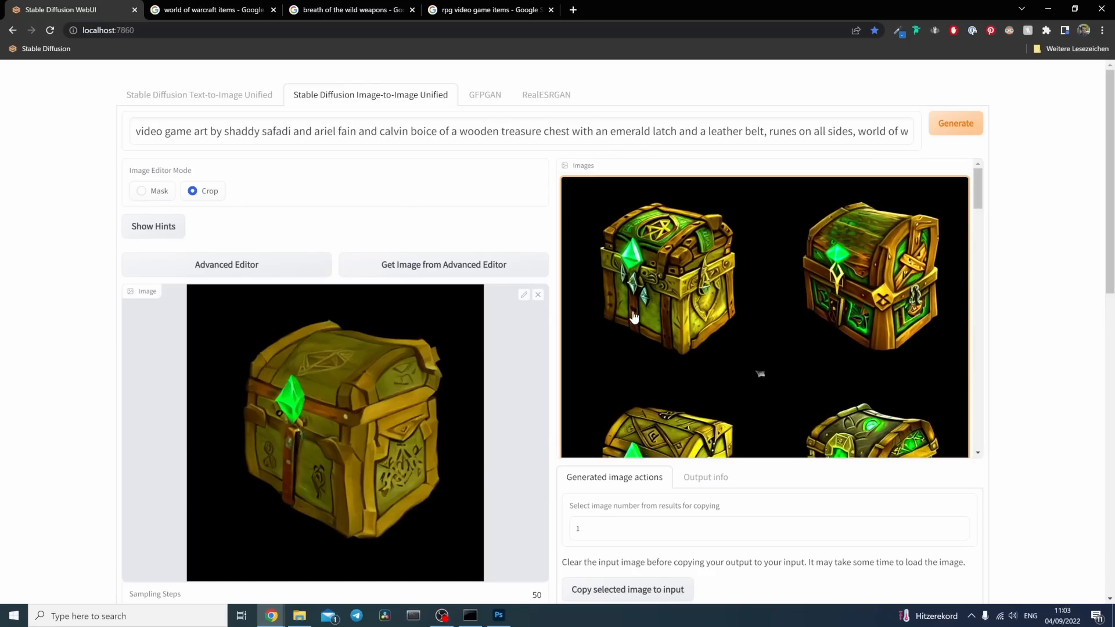
left_click(731, 326)
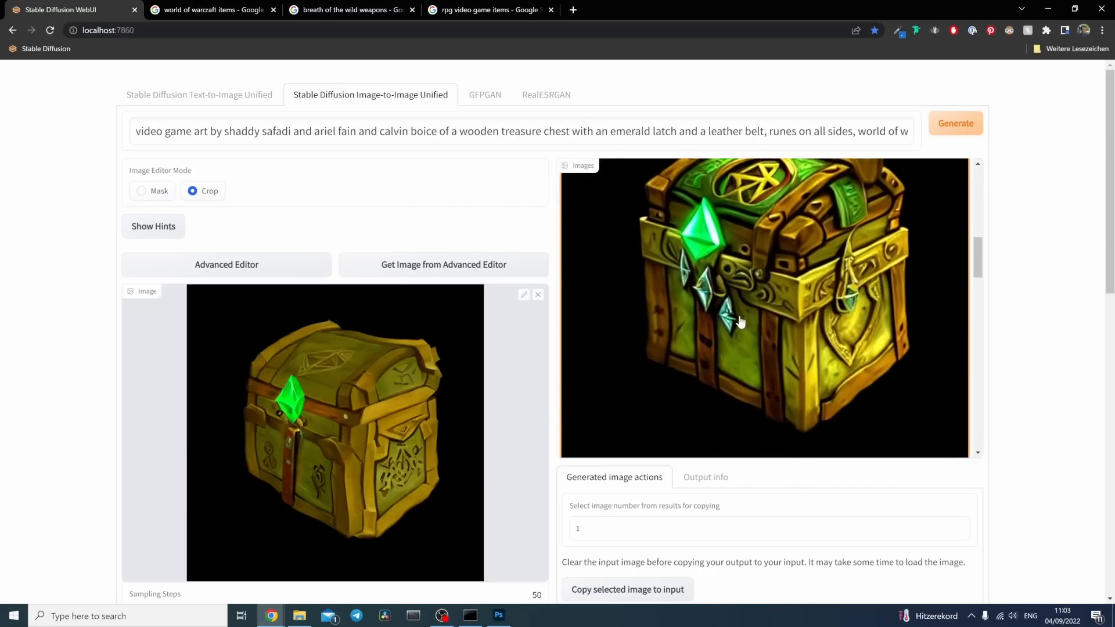
scroll(732, 323, "down", 5)
scroll(741, 318, "down", 5)
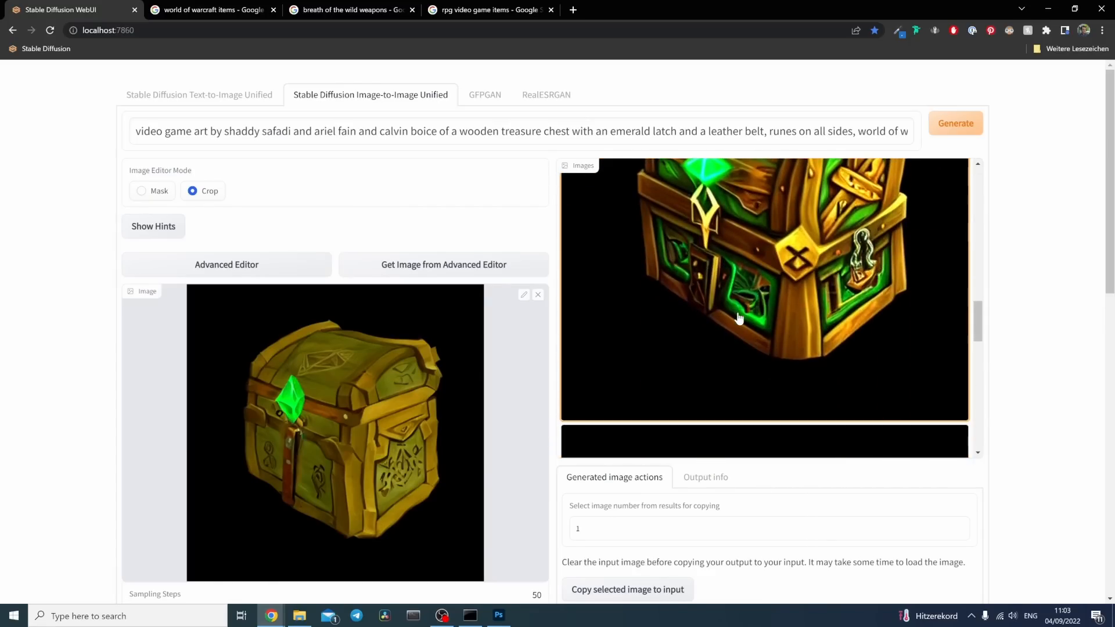
scroll(745, 314, "up", 5)
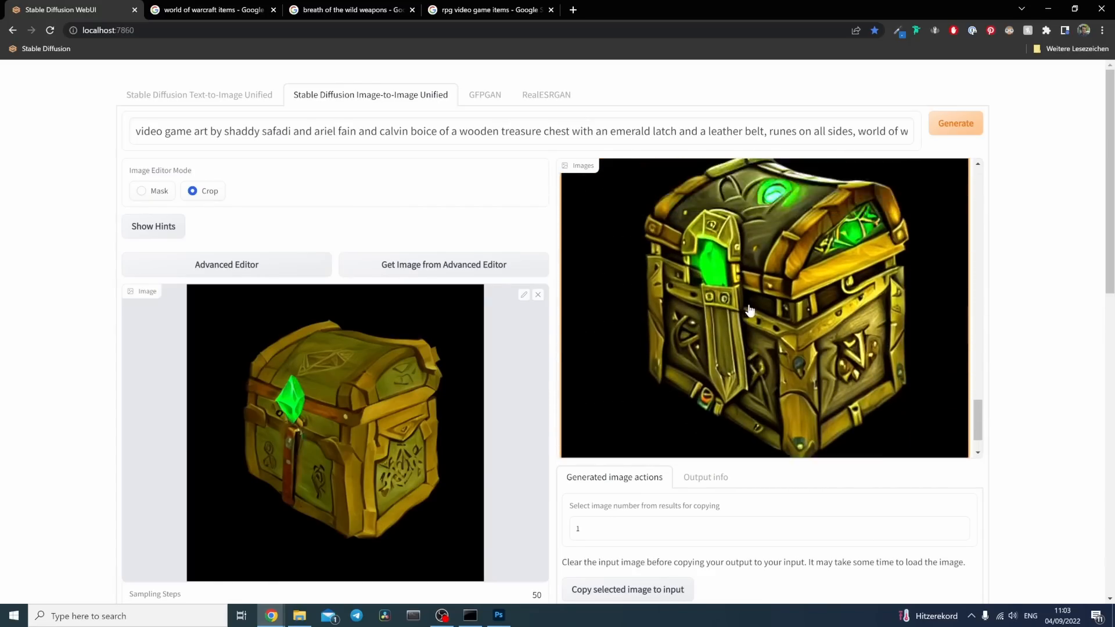
scroll(748, 311, "down", 3)
Step: Replace the input image with the first generated chest, the one with small crystals hanging below the emerald
left_click(777, 294)
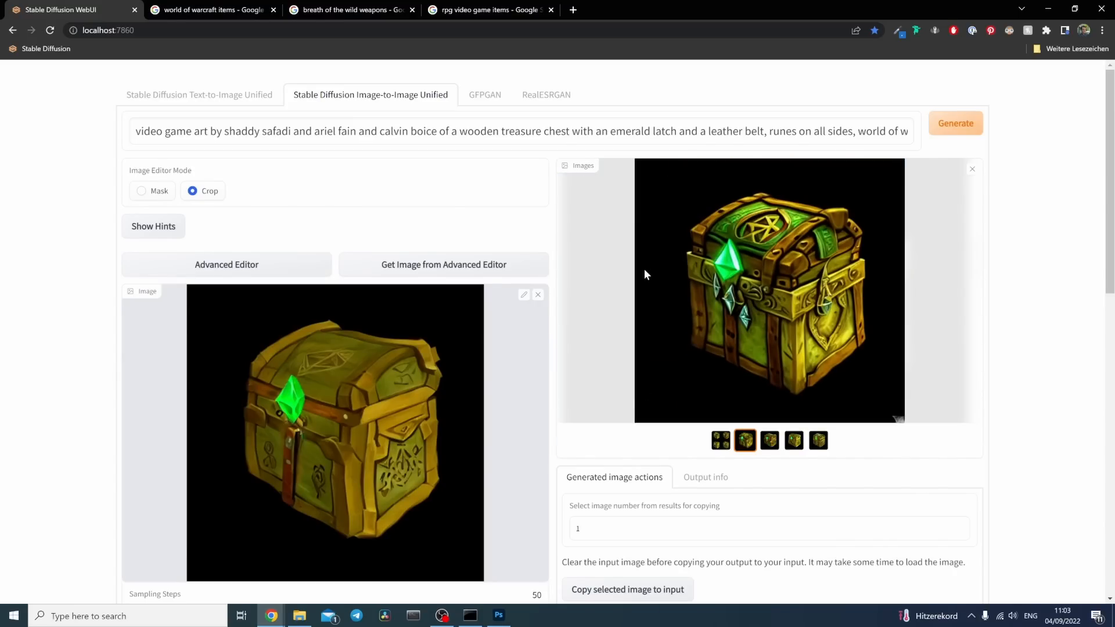
left_click(537, 298)
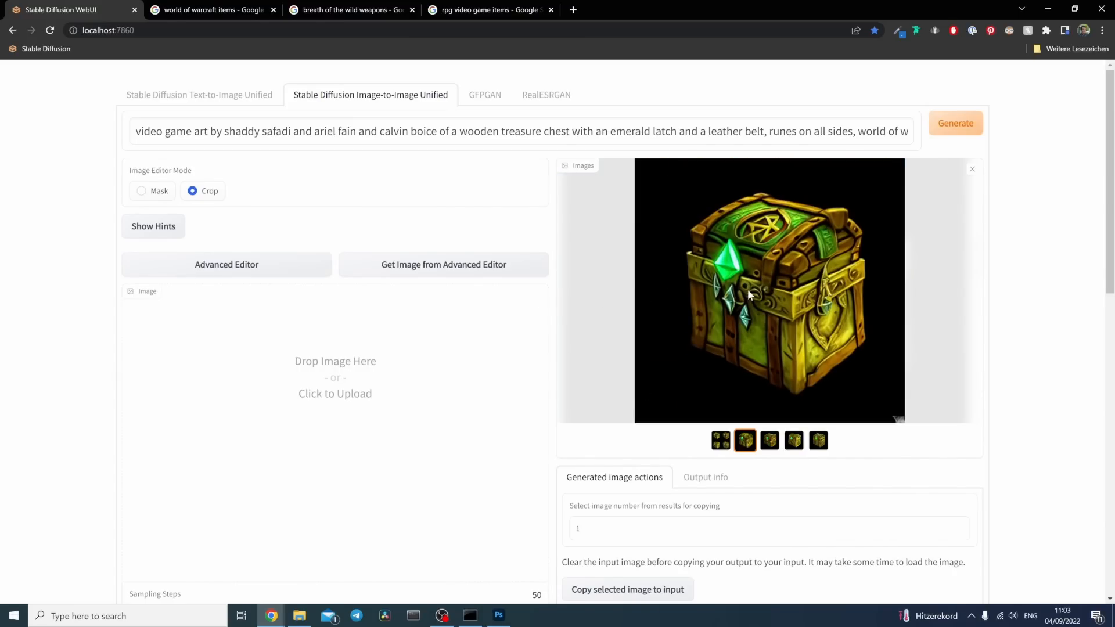
left_click_drag(751, 296, 414, 357)
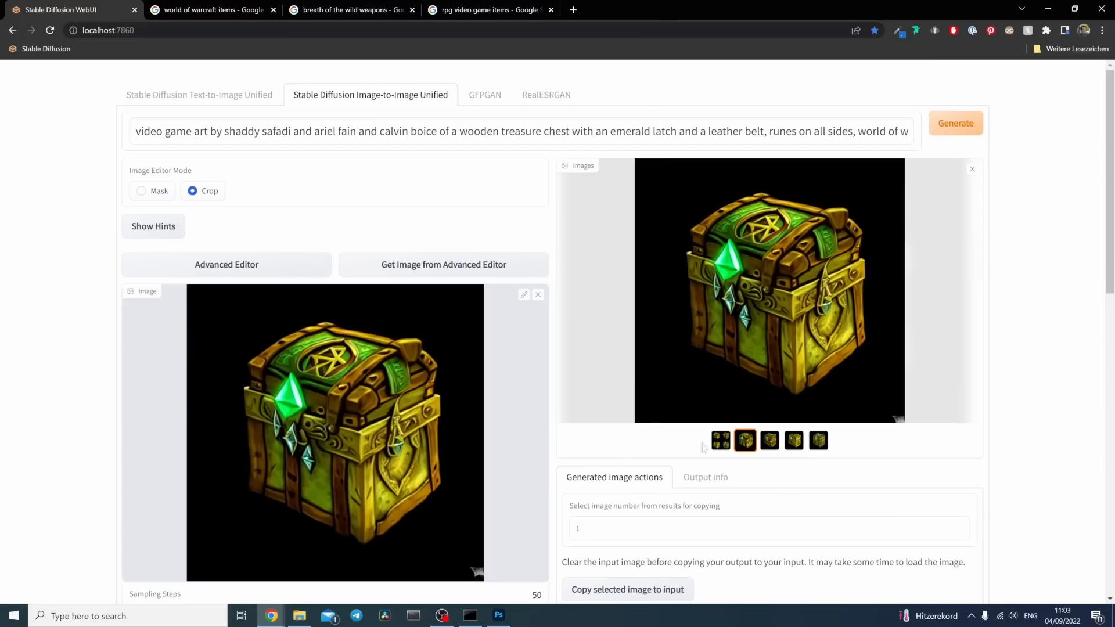
scroll(788, 498, "down", 1)
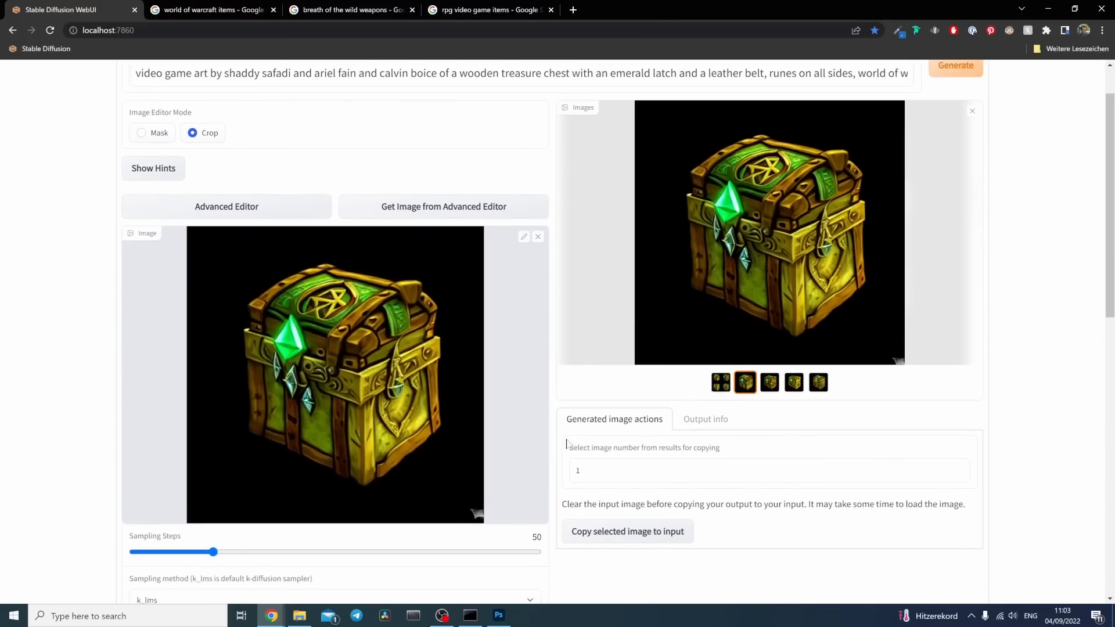
left_click(705, 419)
left_click_drag(734, 494, 735, 495)
key("ctrl+c")
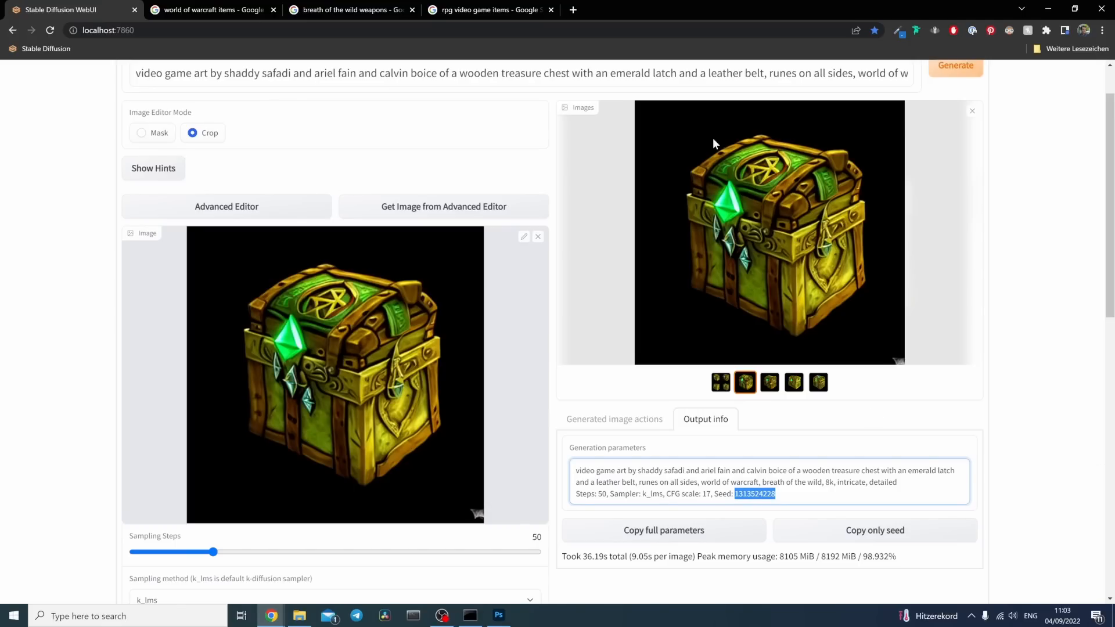
scroll(1076, 355, "down", 10)
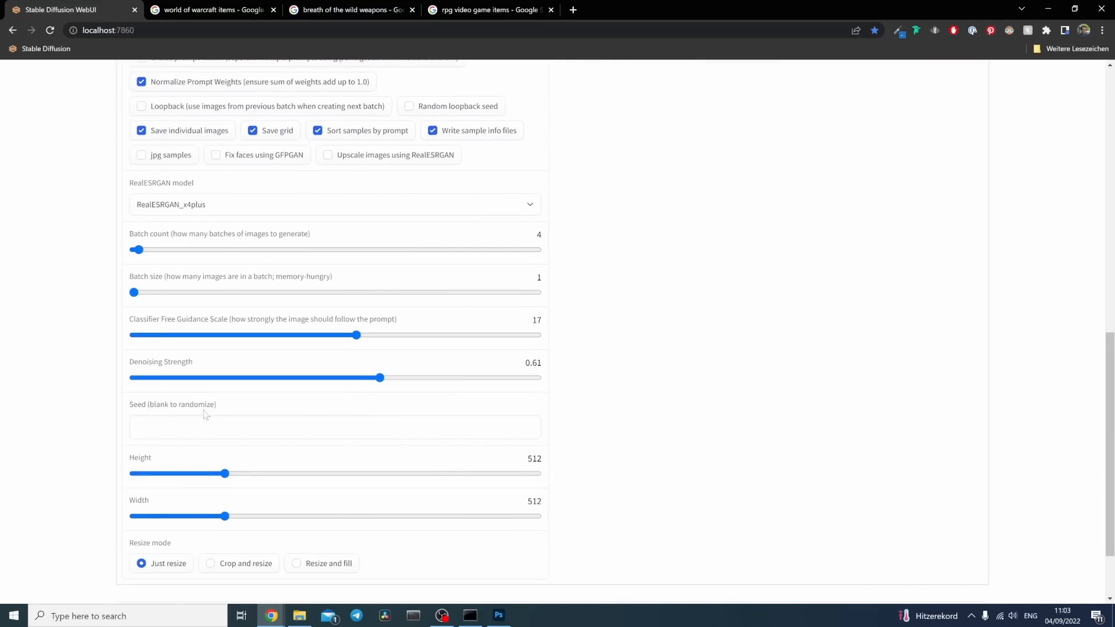
left_click(335, 428)
key("ctrl+v")
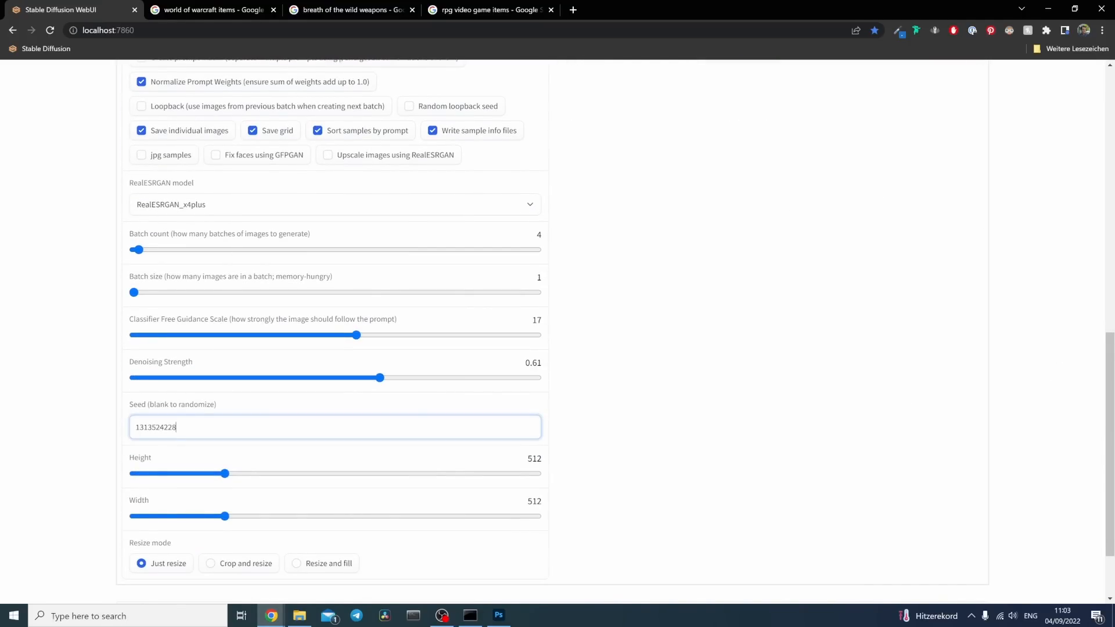
Step: Raise the sampling steps to 150
scroll(515, 294, "up", 8)
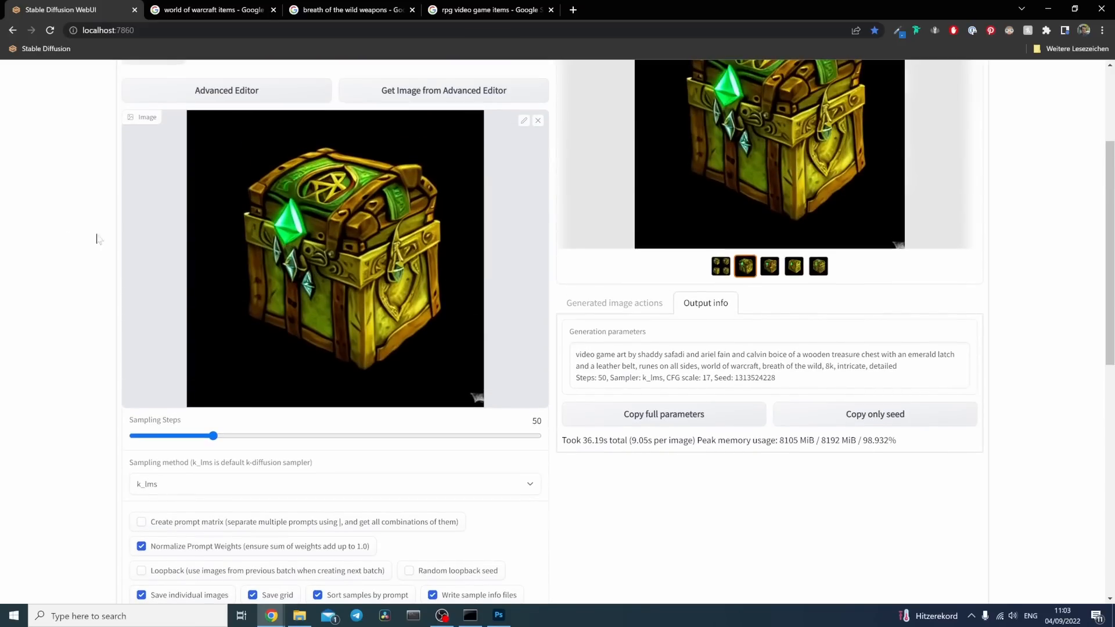
scroll(79, 244, "up", 2)
scroll(113, 366, "down", 2)
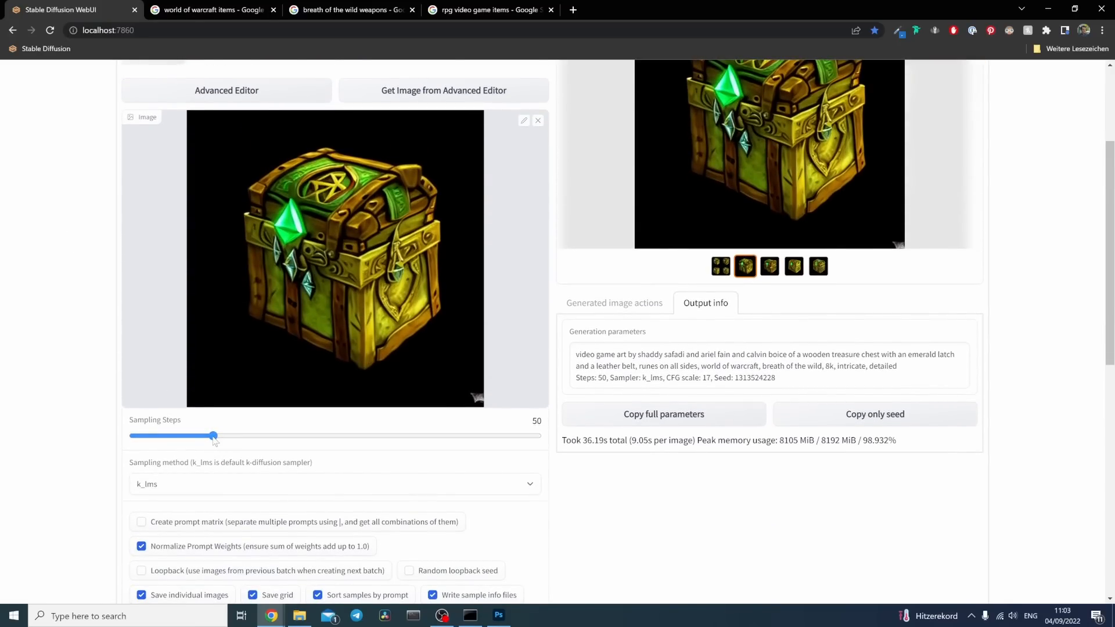
left_click_drag(214, 440, 358, 448)
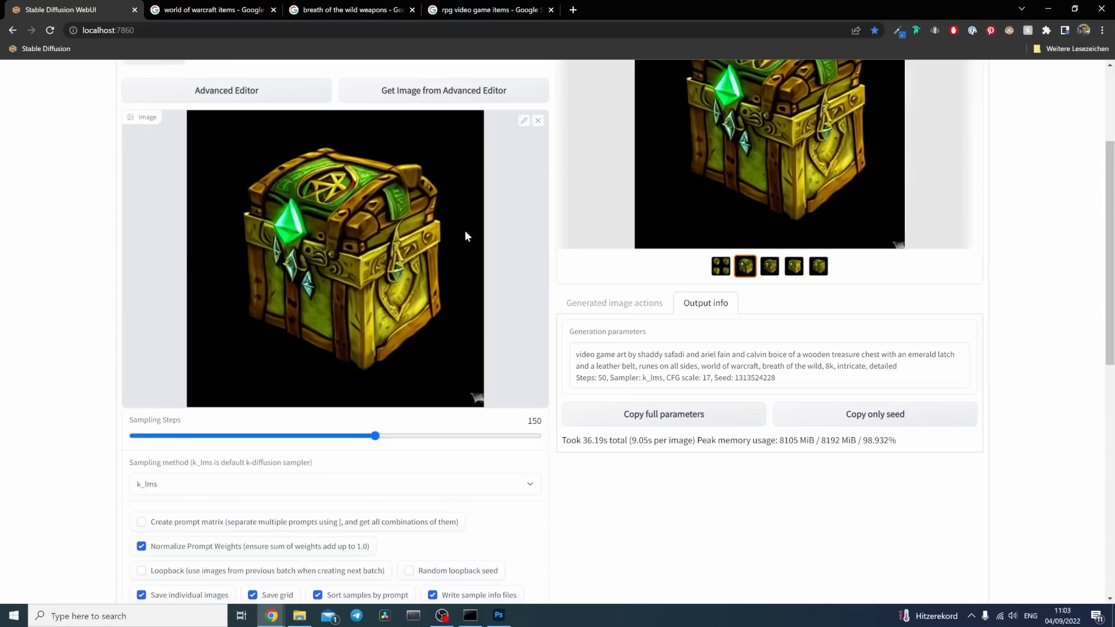
Step: Set the denoising strength to 0.33 and generate new variations of the crystal-decorated chest
scroll(60, 294, "down", 10)
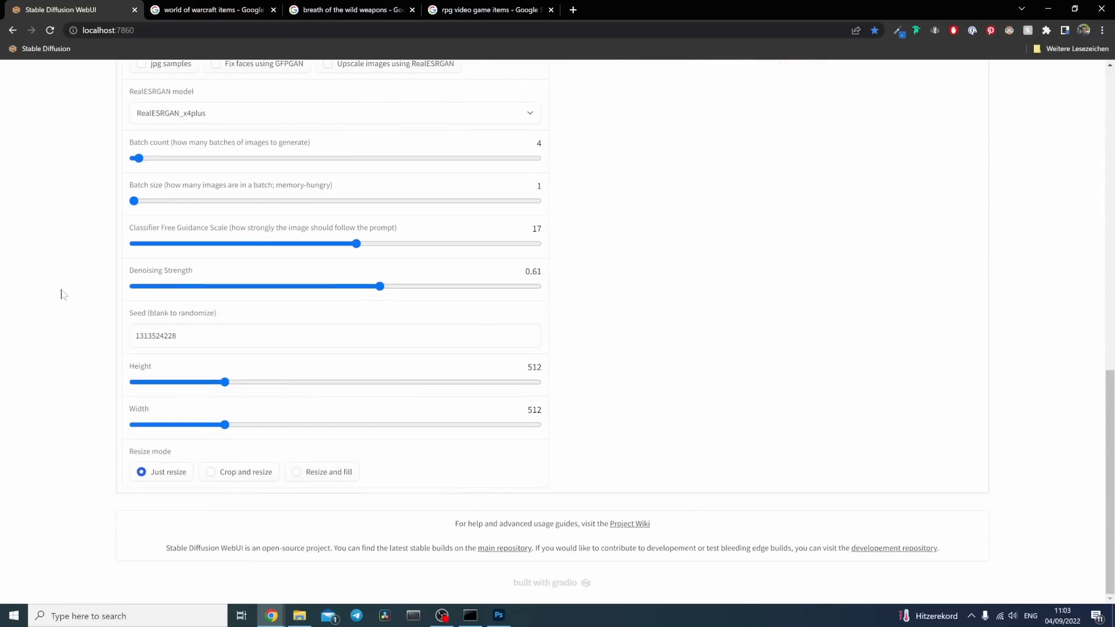
left_click_drag(384, 287, 268, 294)
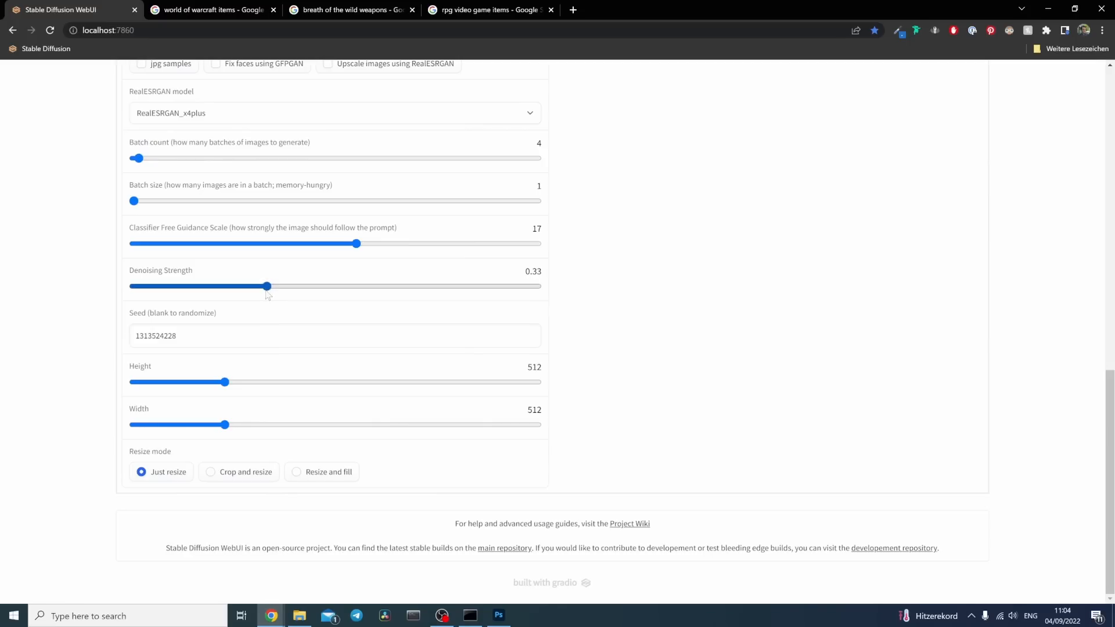
scroll(561, 296, "up", 12)
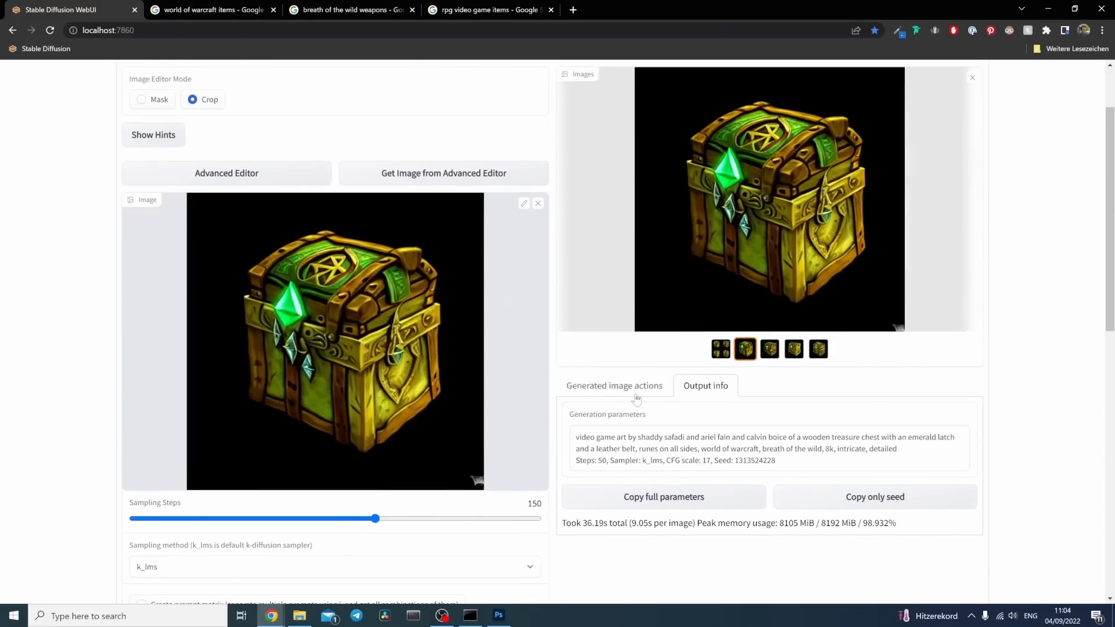
scroll(1031, 407, "up", 2)
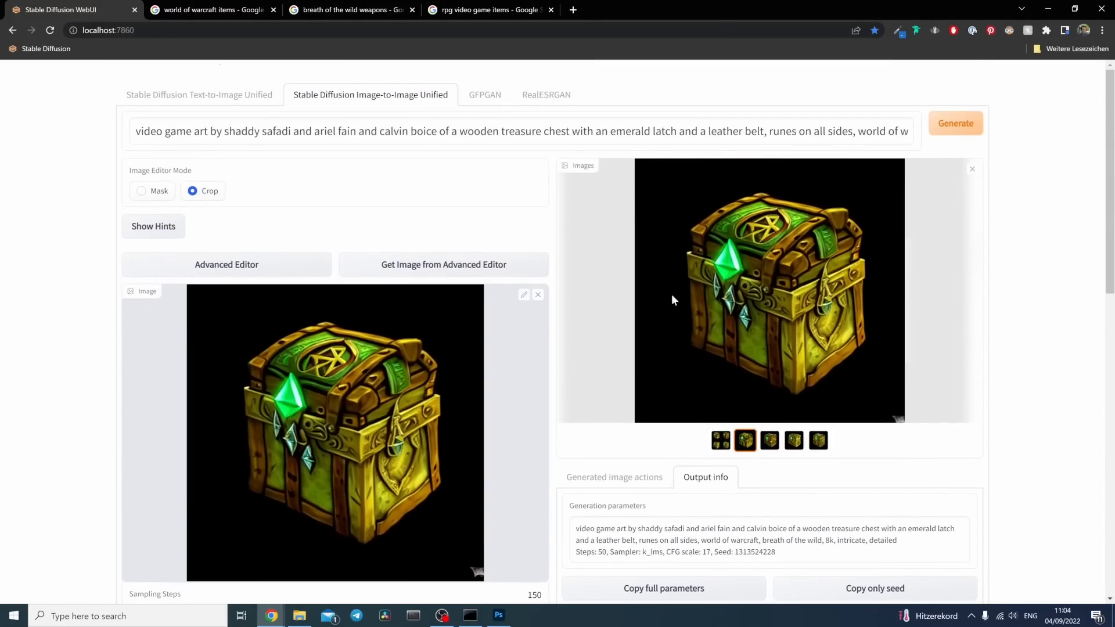
left_click(948, 128)
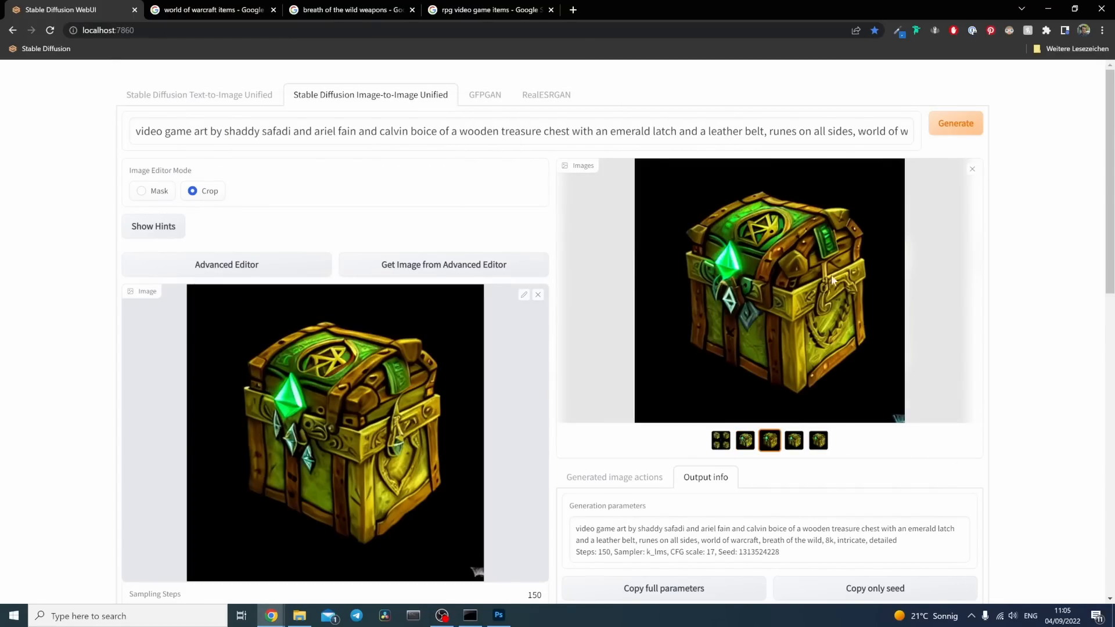
Step: Compare the newly generated chests one by one, checking the lid emblem, emerald, hanging crystals, side ornament and belts
left_click(794, 440)
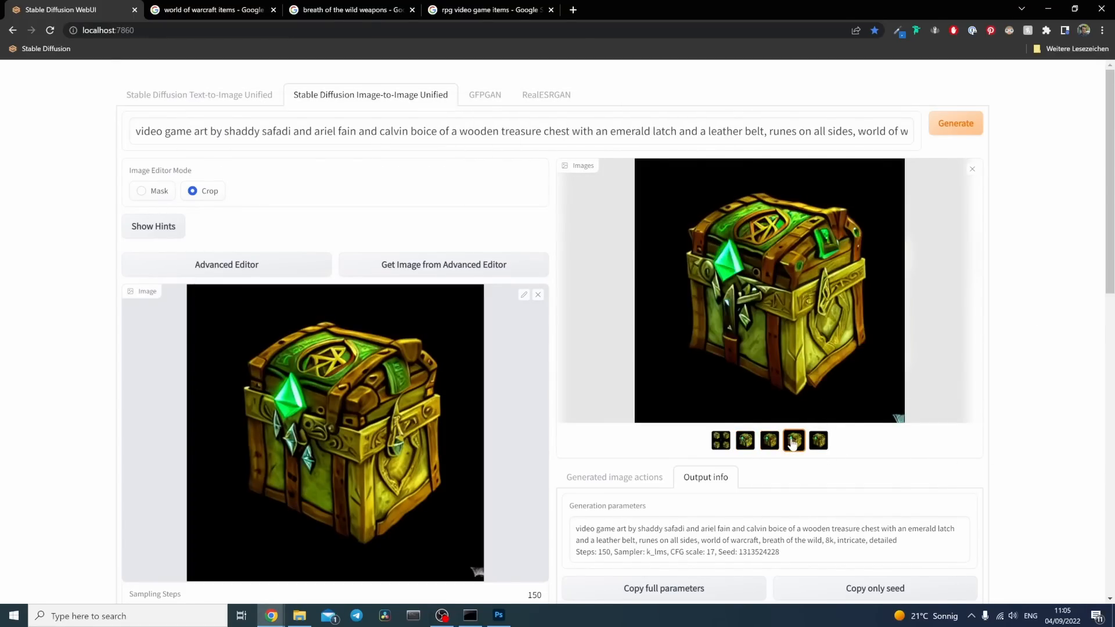
left_click(819, 441)
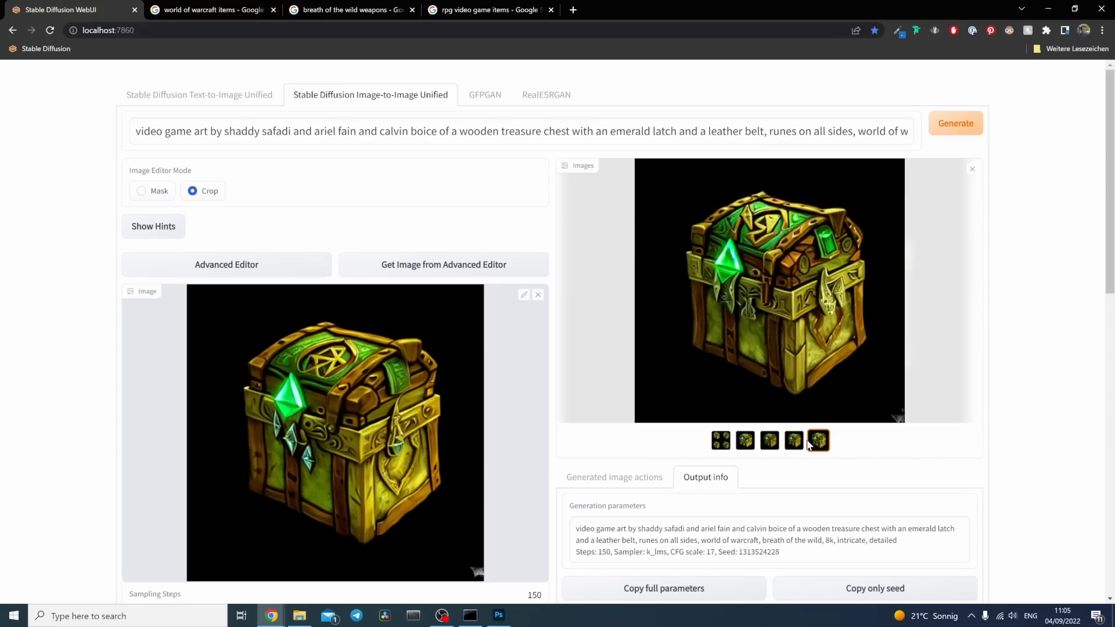
left_click(795, 449)
left_click(771, 446)
left_click(795, 446)
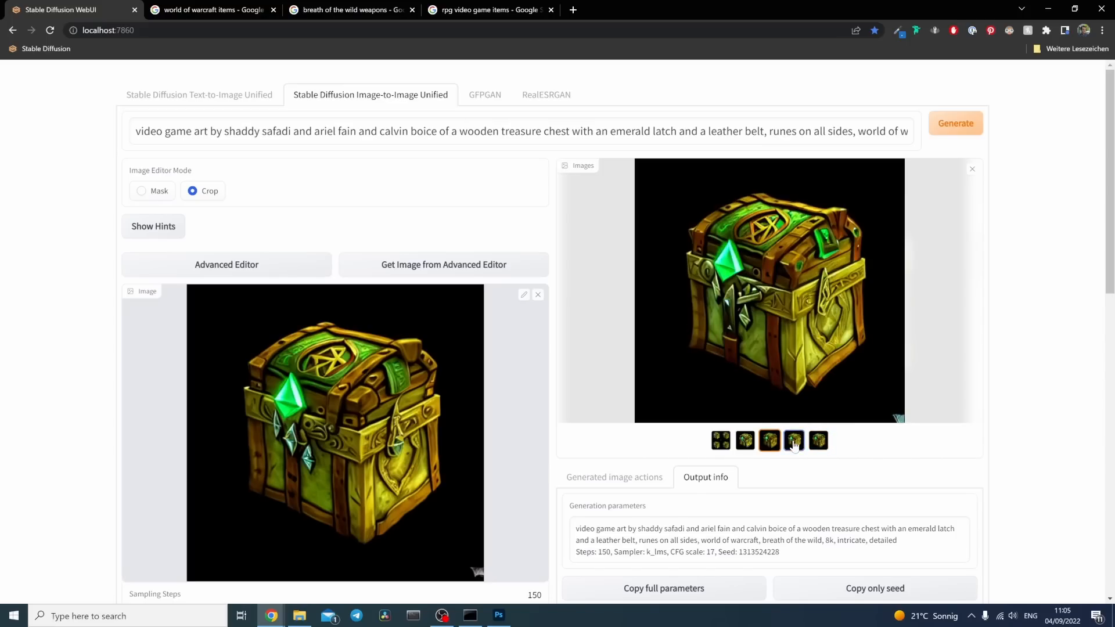
left_click(772, 446)
left_click(747, 446)
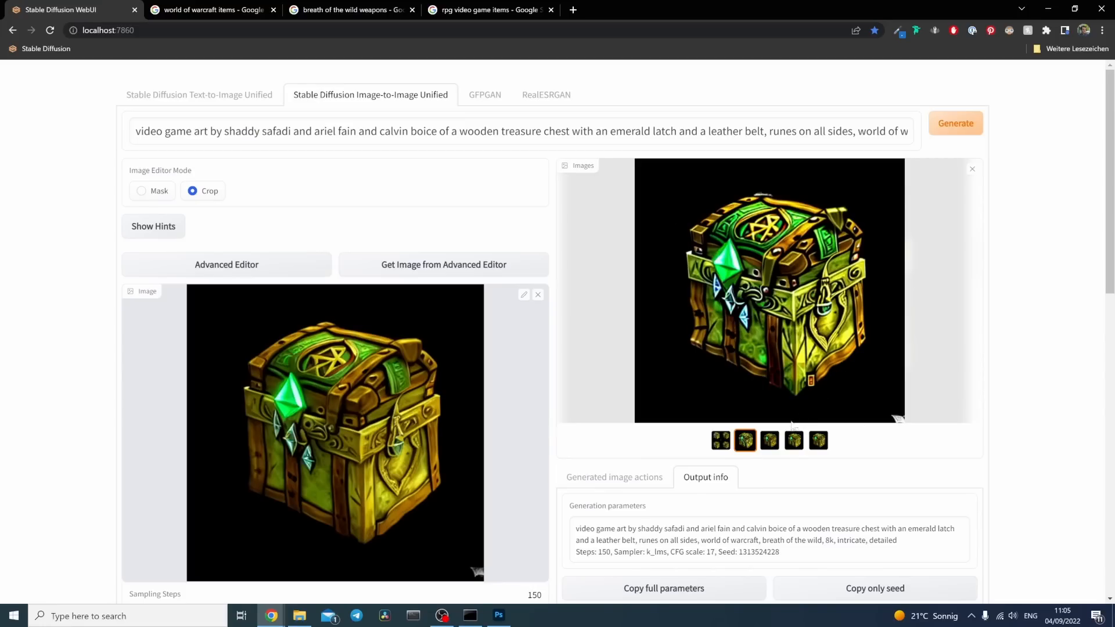
left_click(771, 446)
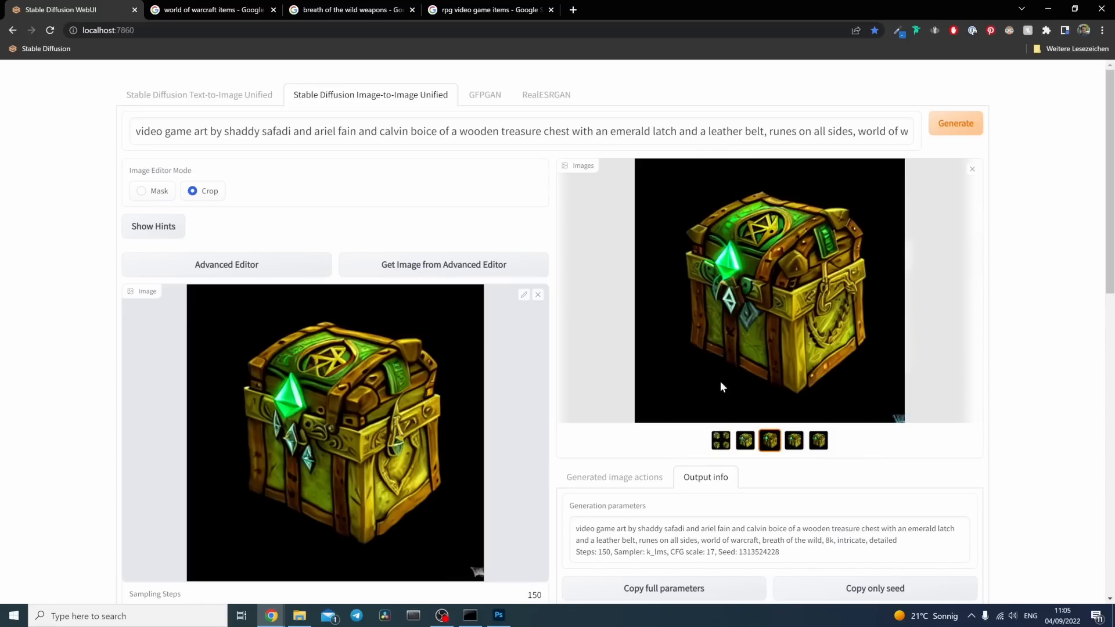
left_click(795, 442)
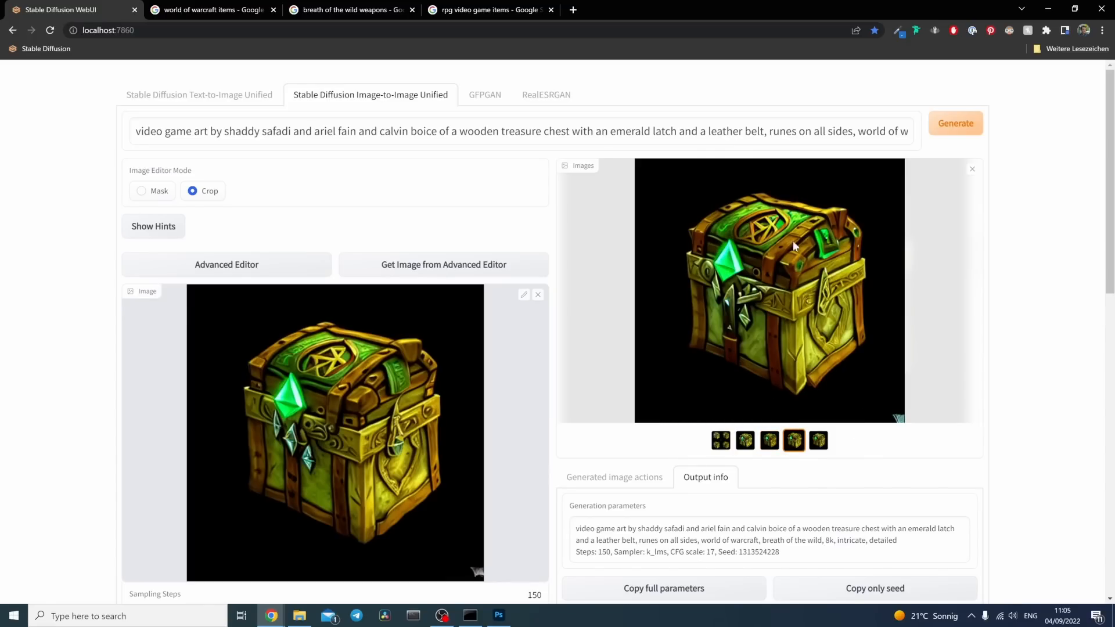
Step: Compare the second, third and fourth chest variations and copy the third one into the Photoshop chest document
left_click(775, 444)
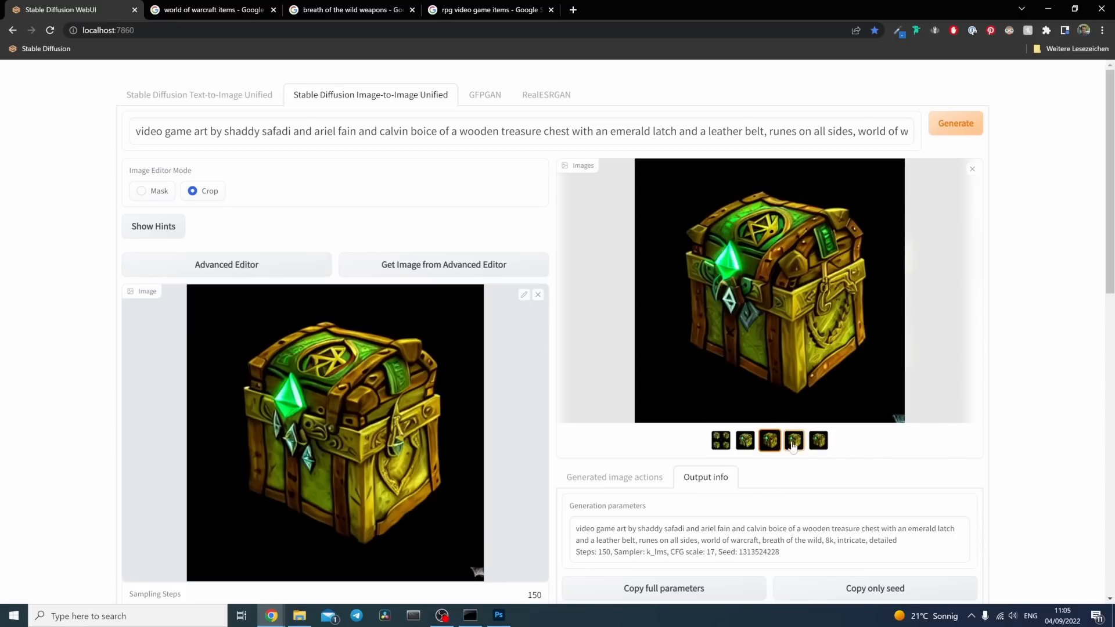
left_click(793, 445)
left_click(772, 444)
left_click(794, 445)
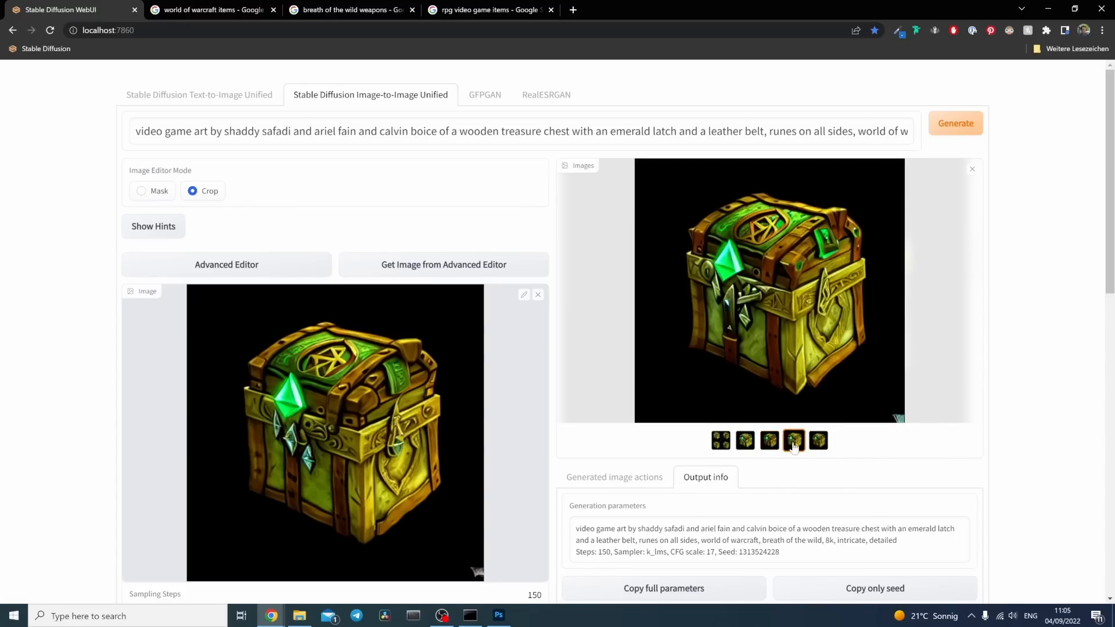
left_click(816, 444)
left_click(770, 445)
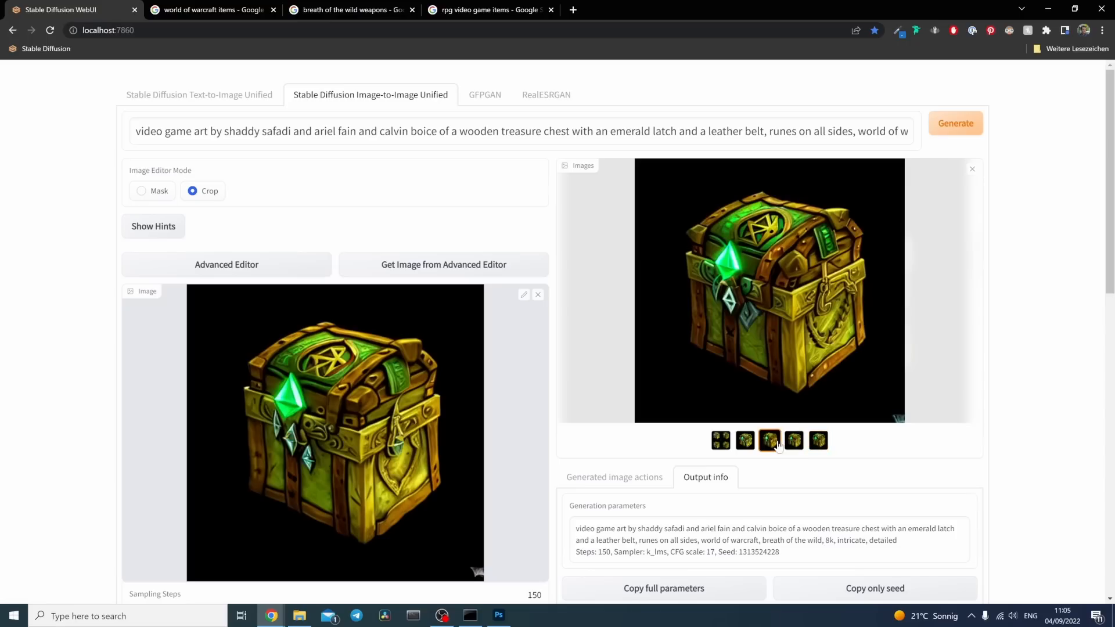
left_click(795, 445)
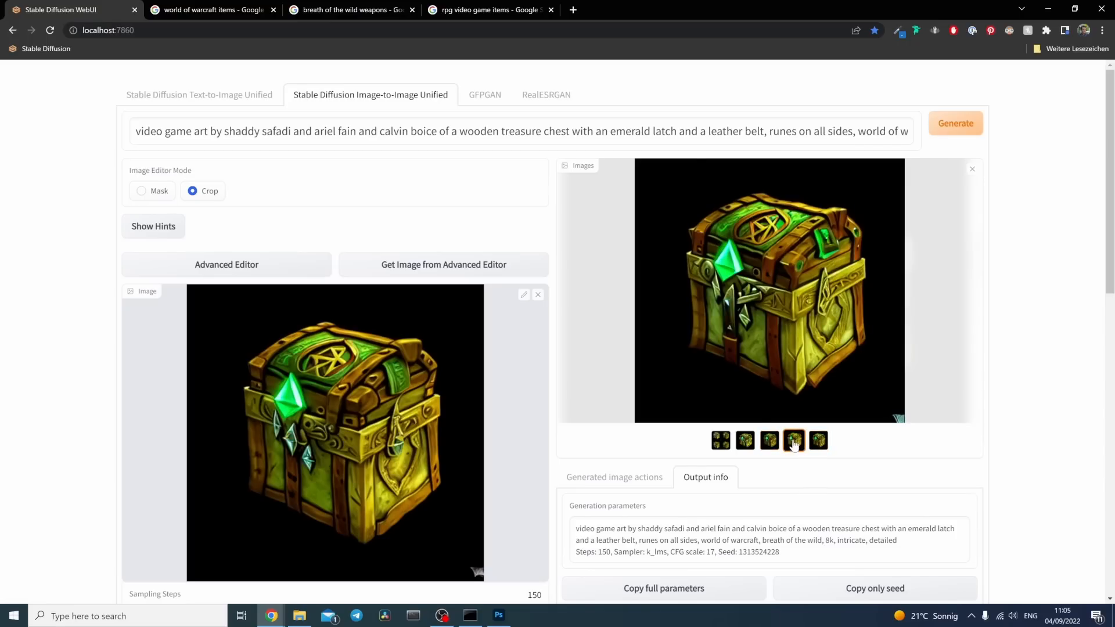
right_click(789, 263)
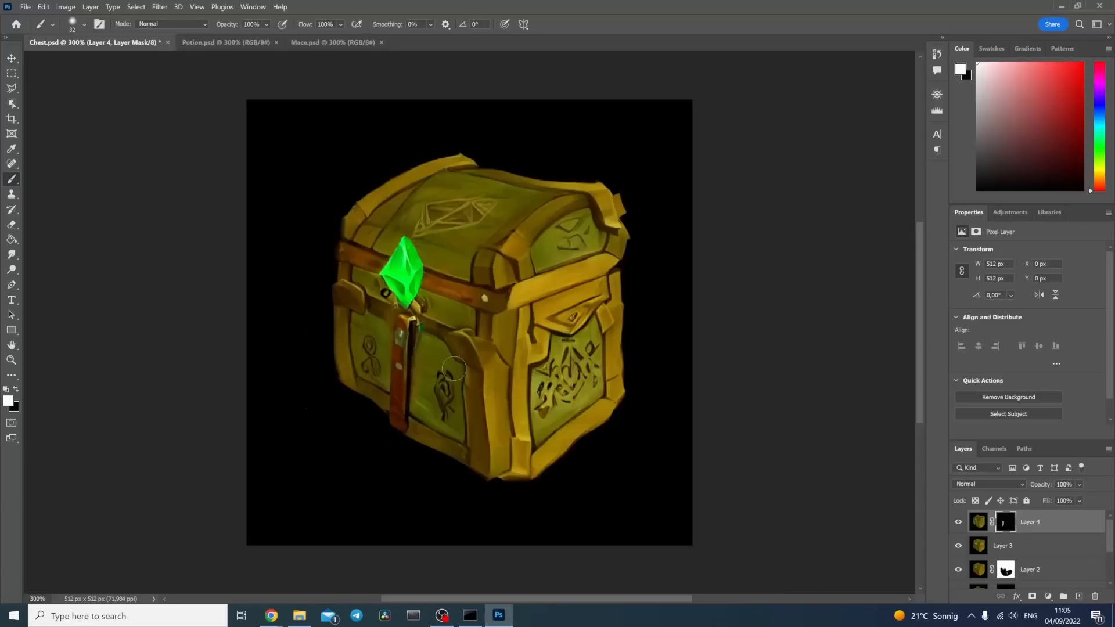
key("ctrl+v")
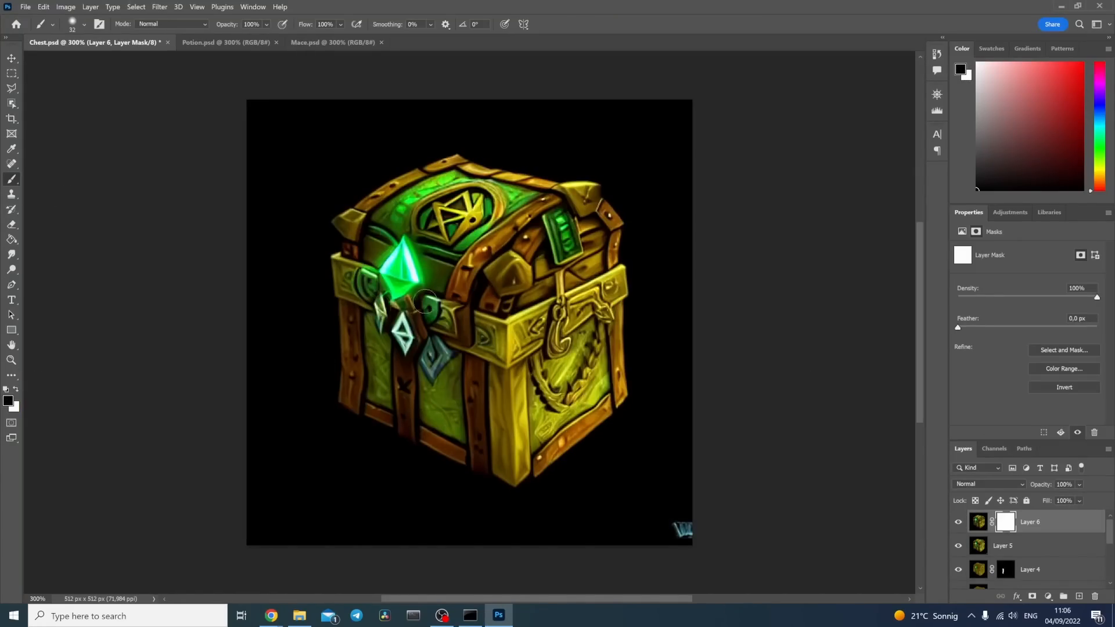
Step: Mask out the lower body of the chest on Layer 6 with a 174 px brush to blend in the variation beneath
left_click(84, 24)
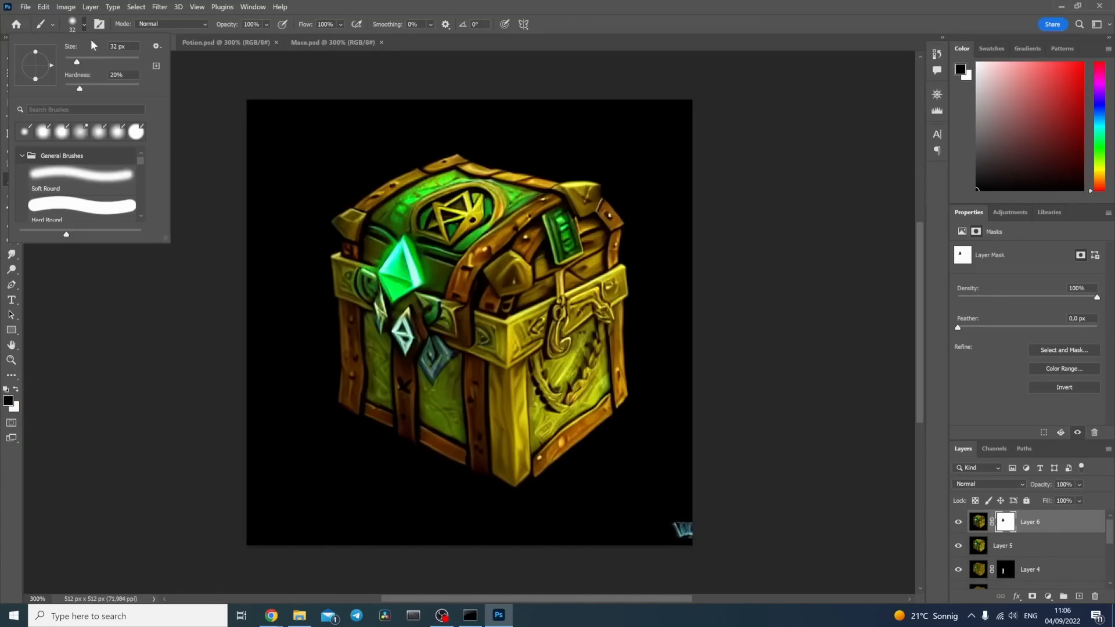
left_click(96, 61)
mouse_move(538, 418)
left_mouse_down()
mouse_move(581, 345)
mouse_move(393, 313)
mouse_move(342, 437)
mouse_move(670, 524)
left_mouse_up()
left_click(1093, 597)
left_click(607, 259)
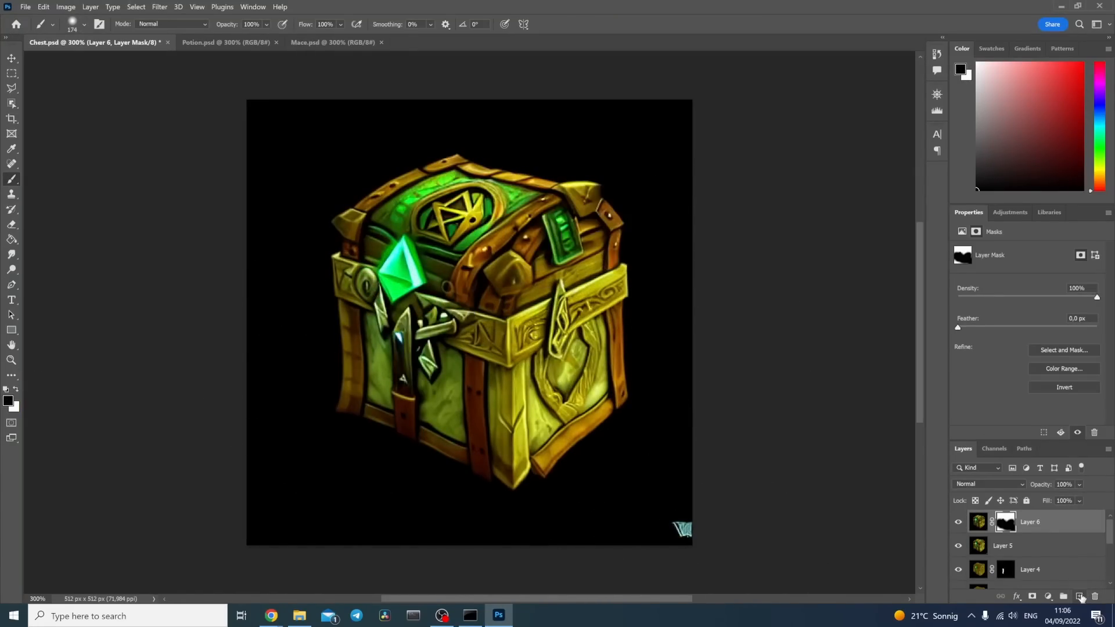
Step: Add a new empty layer above the chest layers and recheck the second variation in the Stable Diffusion WebUI
left_click(1081, 598)
mouse_move(271, 616)
left_click(261, 563)
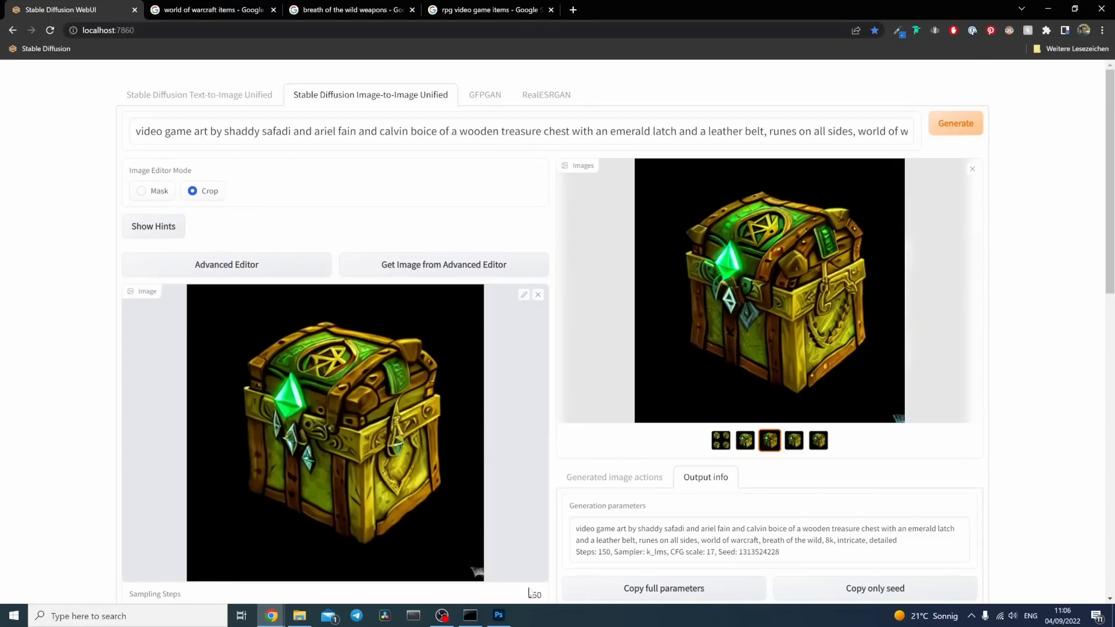
left_click(499, 616)
left_click(978, 546)
left_click(271, 616)
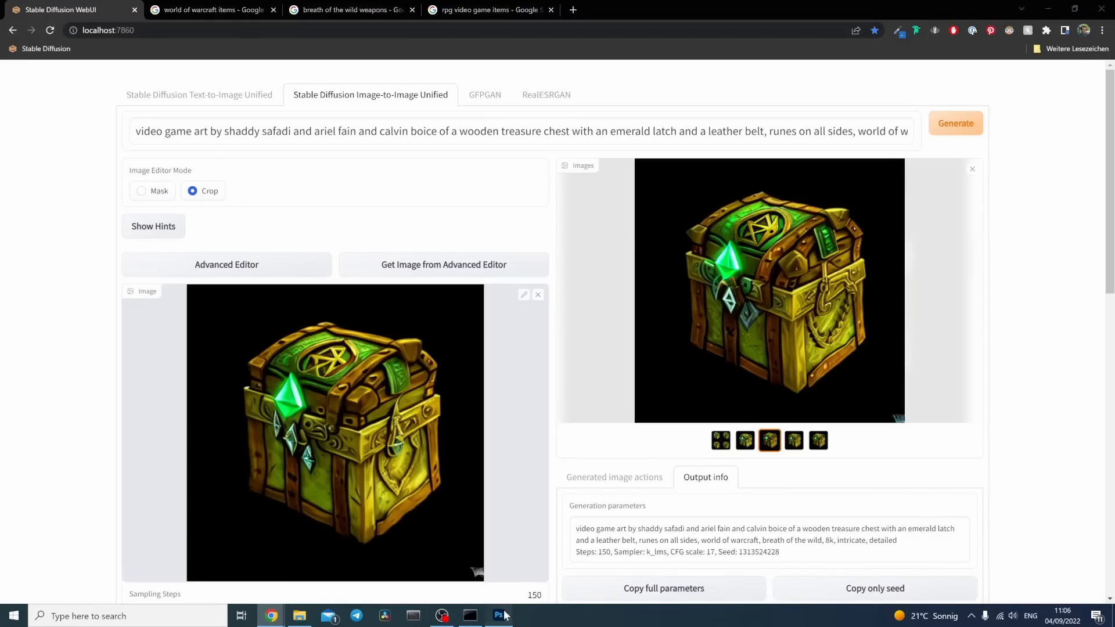
Step: Back in Photoshop, paint white on Layer 6's mask with an 86 px brush to restore the hanging crystals below the emerald
left_click(499, 616)
left_click(1006, 546)
left_click(84, 24)
left_click_drag(110, 62, 102, 65)
left_click(401, 373)
key("x")
mouse_move(401, 373)
left_mouse_down()
mouse_move(401, 346)
mouse_move(386, 339)
mouse_move(401, 337)
mouse_move(427, 369)
mouse_move(382, 345)
mouse_move(370, 323)
mouse_move(378, 296)
left_mouse_up()
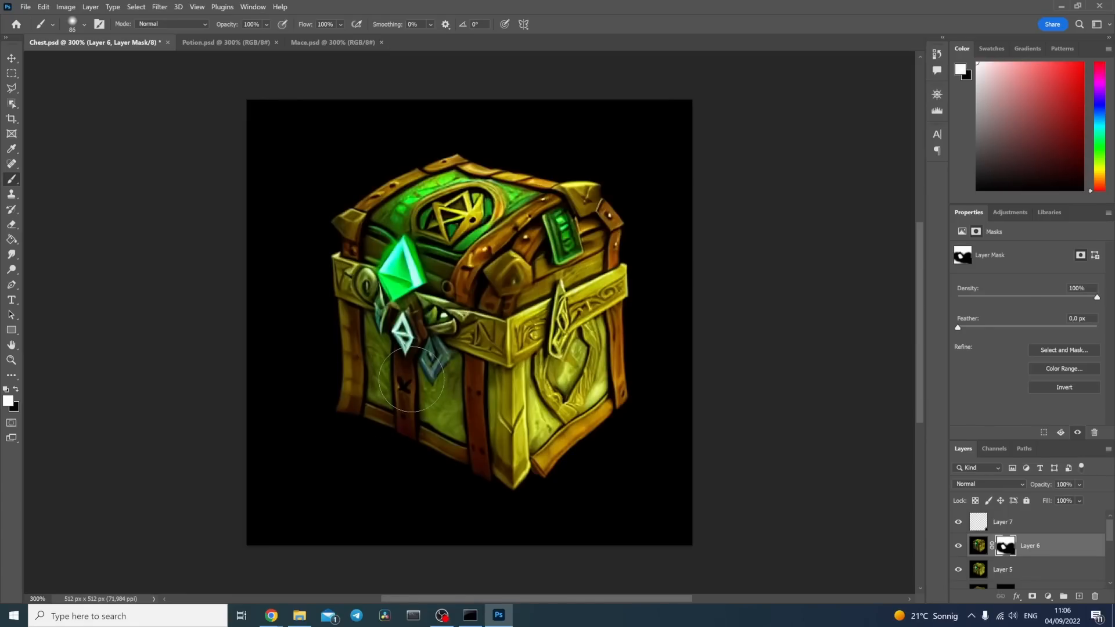
Step: Save a JPG copy of the blended chest as 4.jpg in the Chest Exports folder
left_click(25, 7)
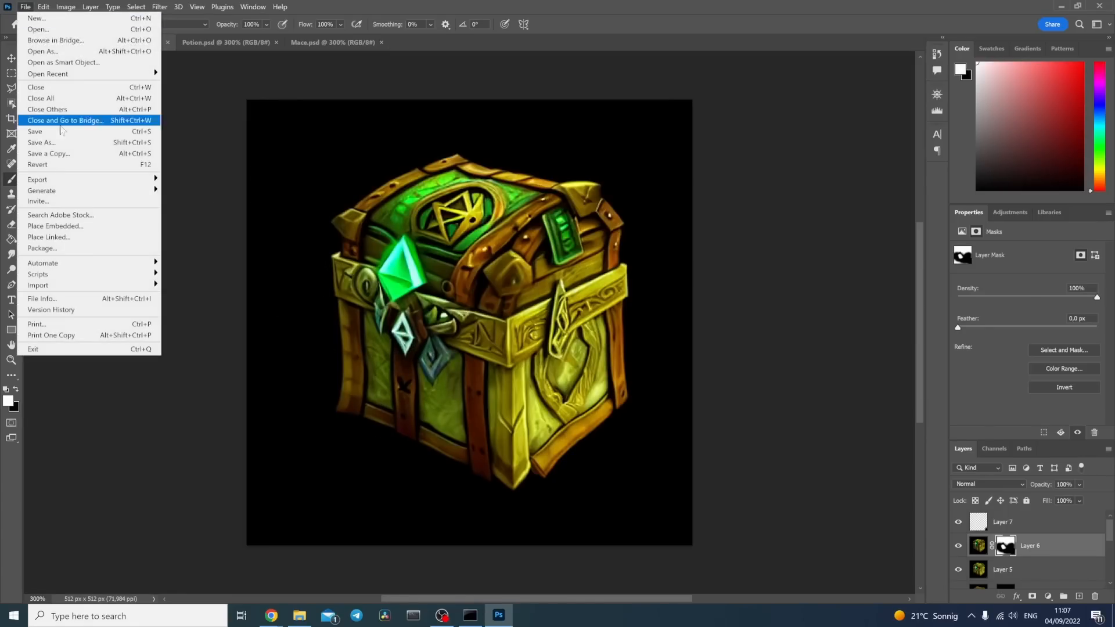
left_click(46, 149)
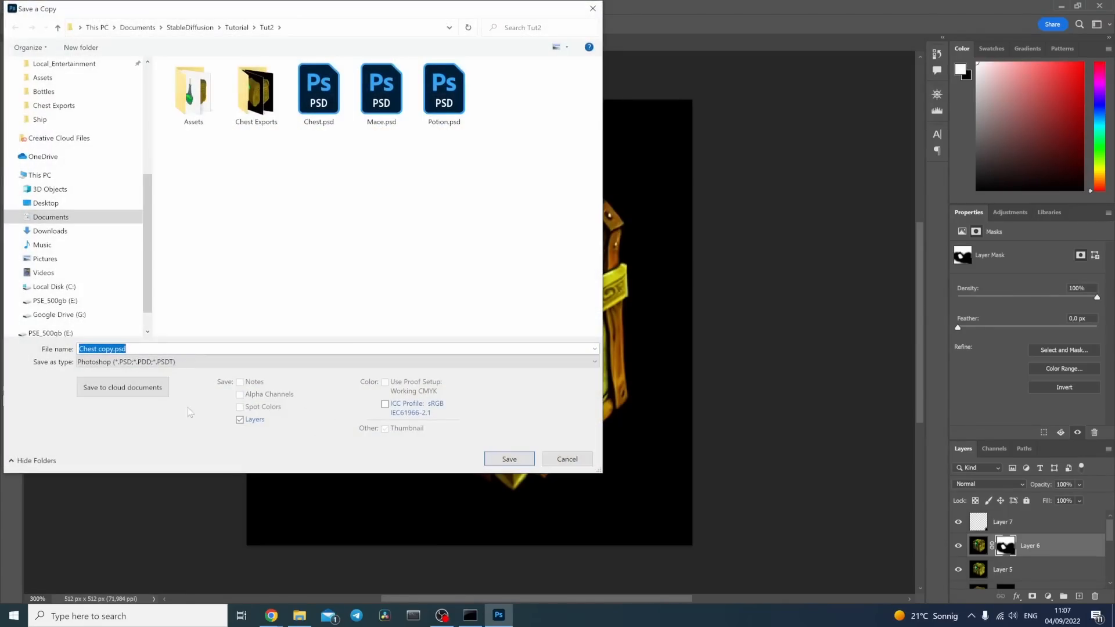
double_click(256, 93)
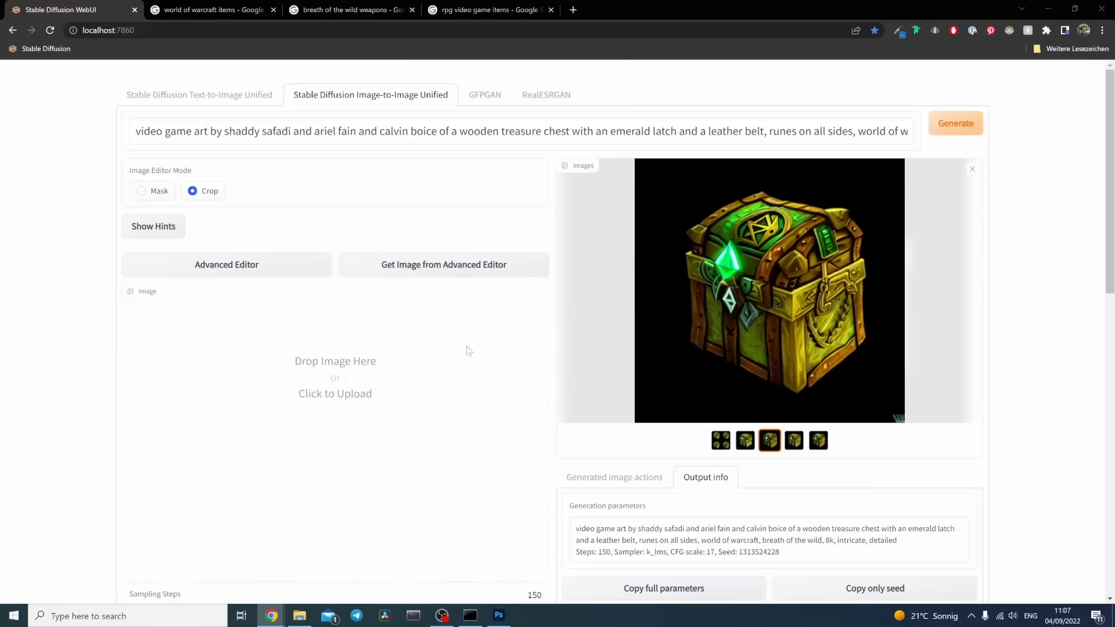
left_click(469, 351)
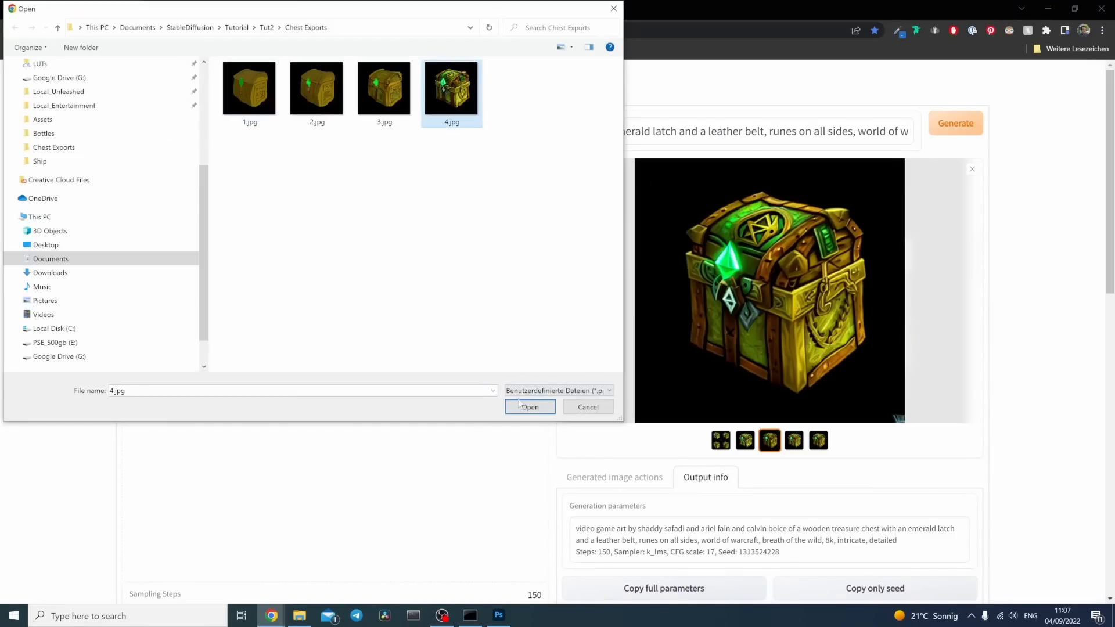
Step: Load 4.jpg as the image-to-image input and crop it to a small square around the hanging crystals and front strap
left_click(521, 404)
scroll(526, 400, "down", 3)
scroll(552, 348, "up", 2)
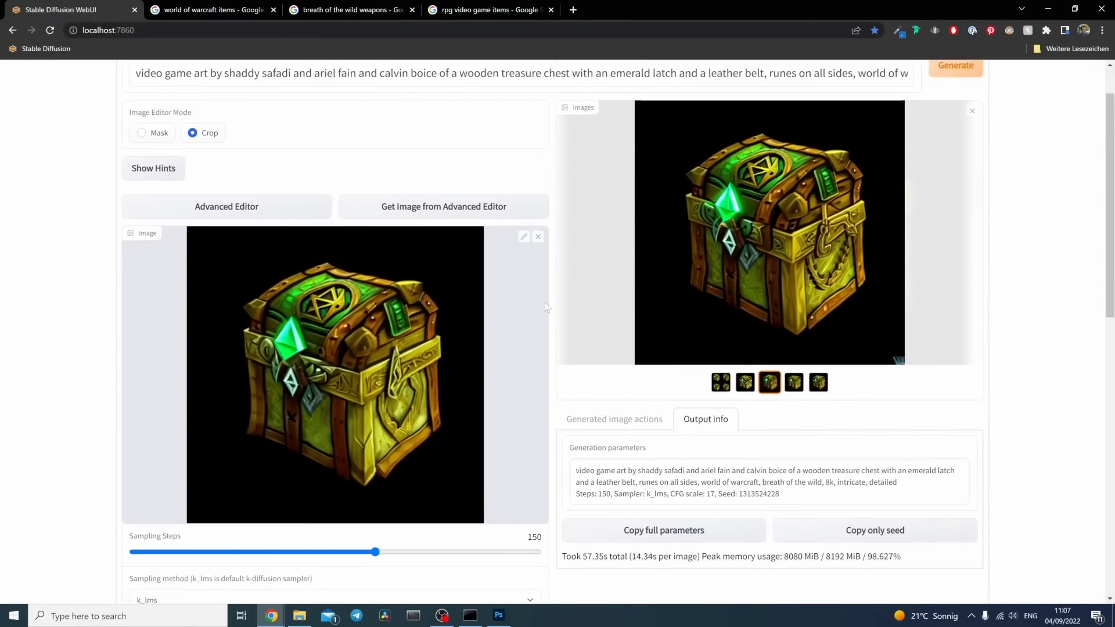
left_click(525, 239)
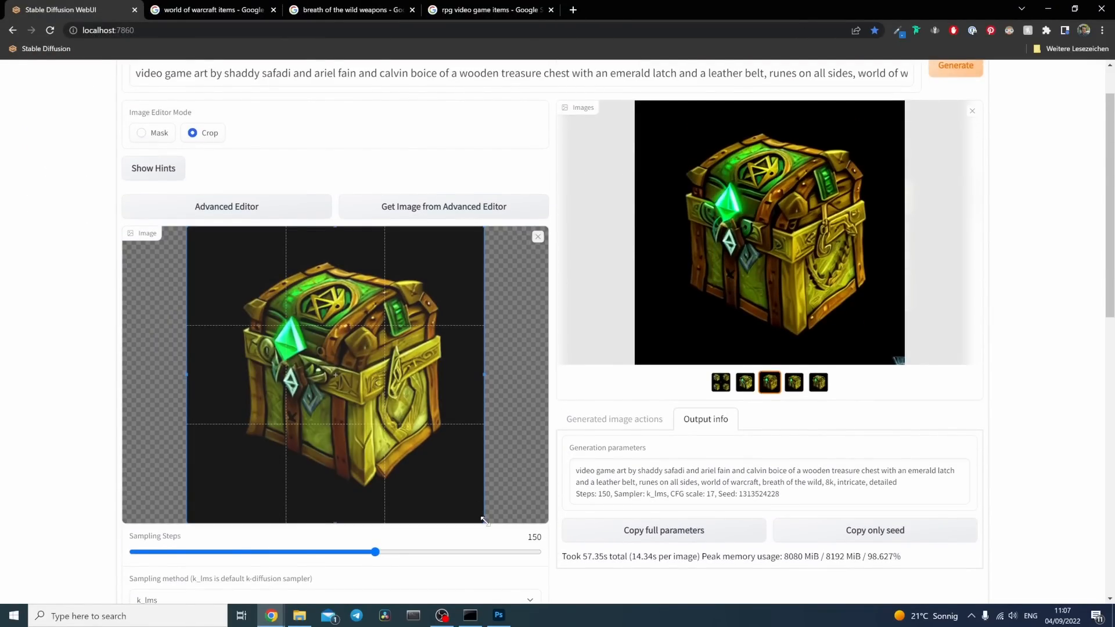
left_click_drag(484, 521, 331, 438)
left_click_drag(290, 382, 296, 387)
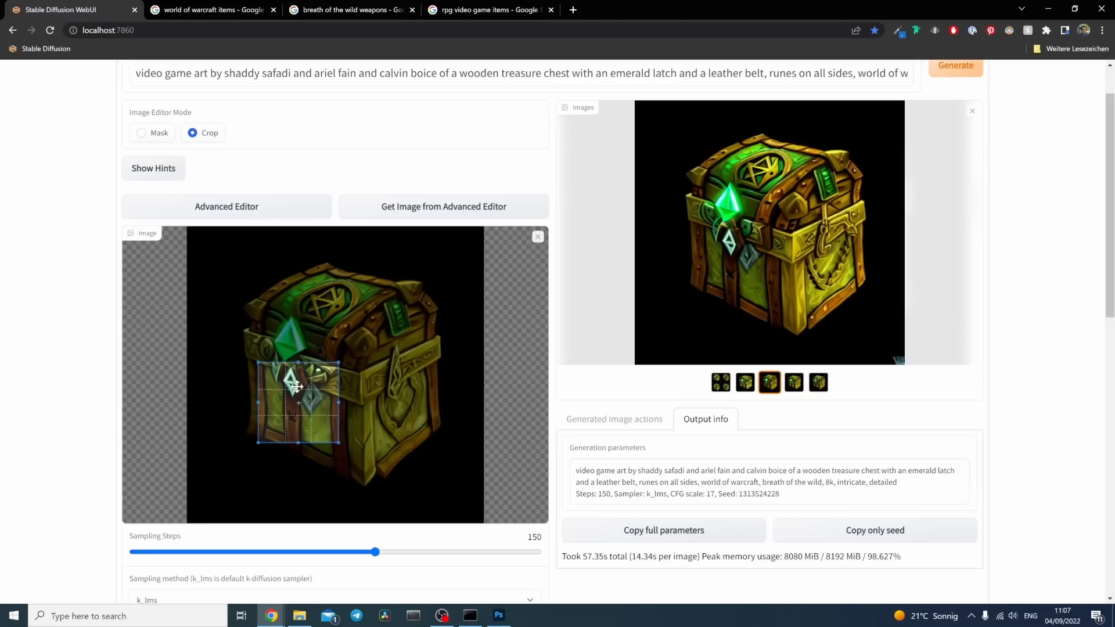
Step: Change the prompt's subject to "a leather strap and belt on a wooden treasure chest", removing the emerald latch, leather belt and runes phrases
scroll(435, 209, "up", 1)
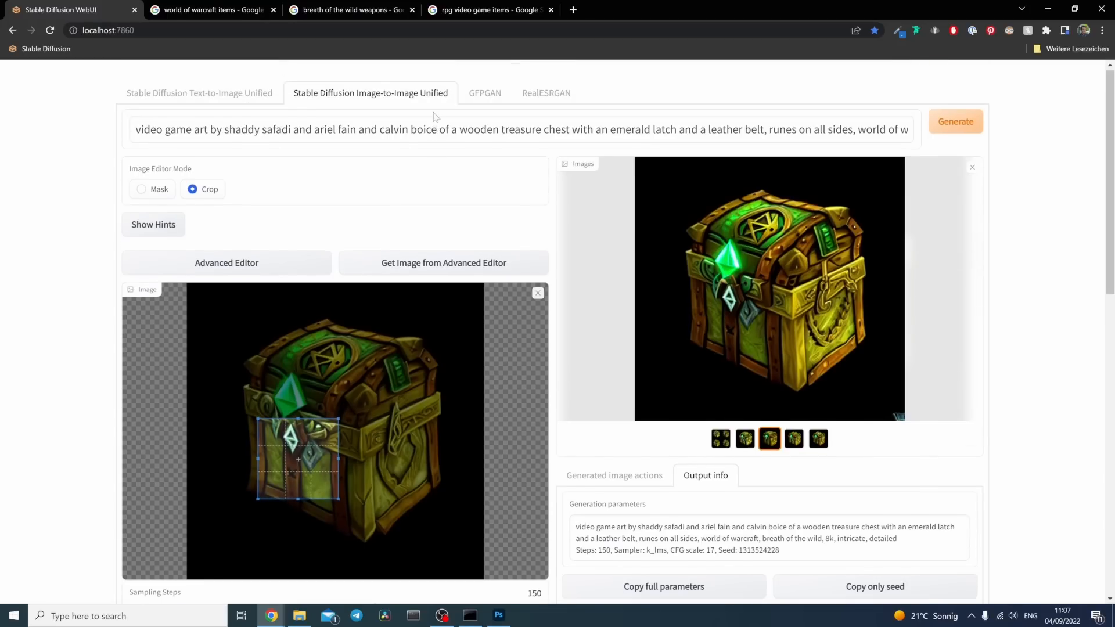
left_click(452, 132)
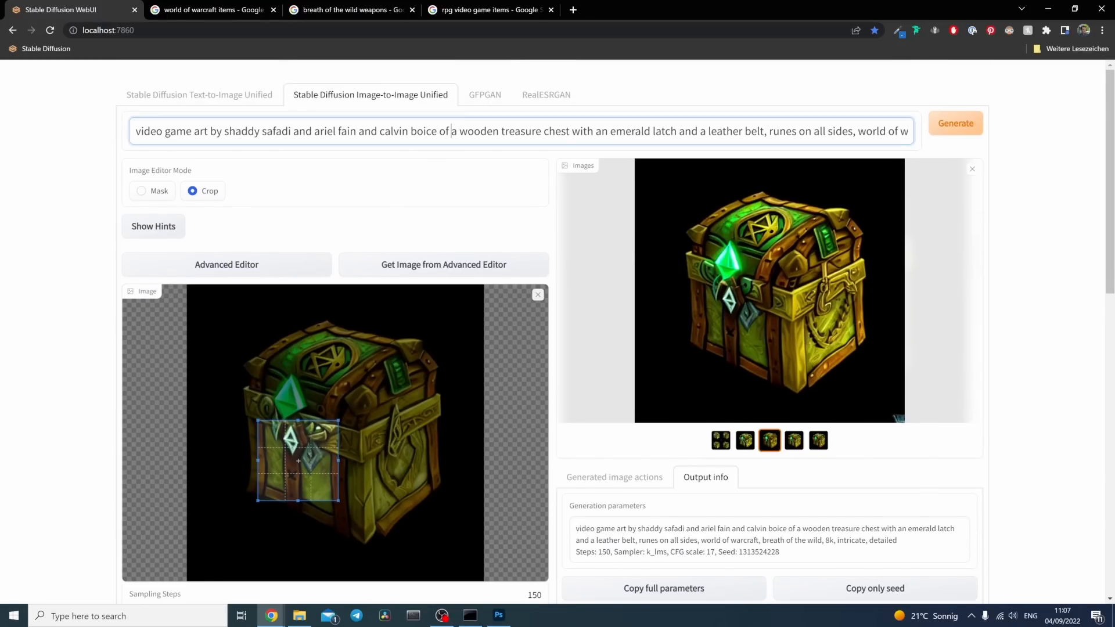
type("leather strap ")
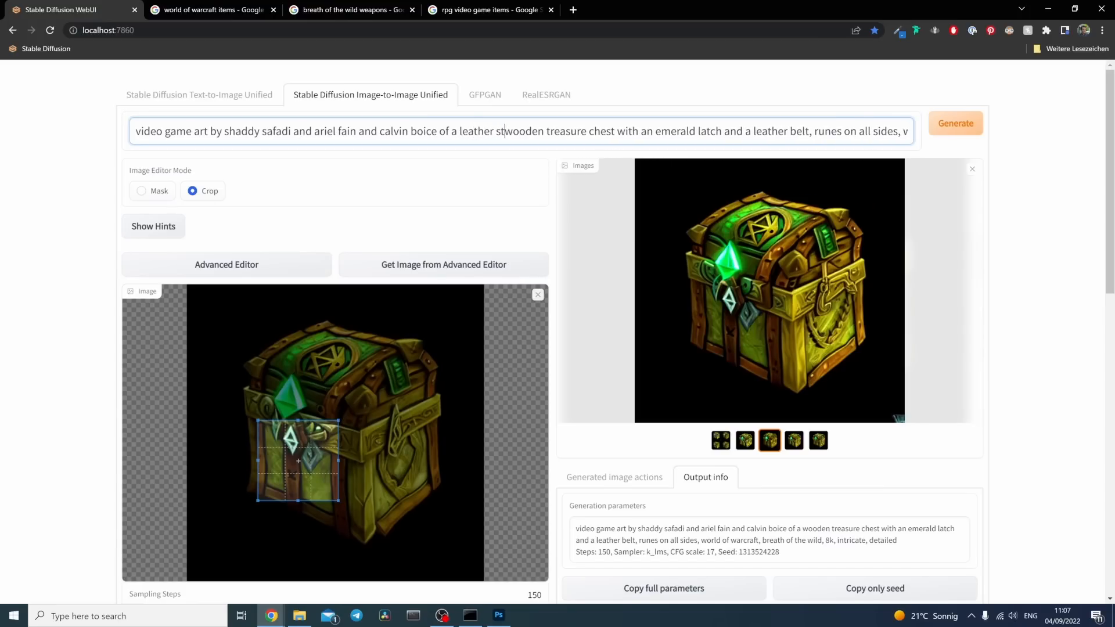
type("and belt")
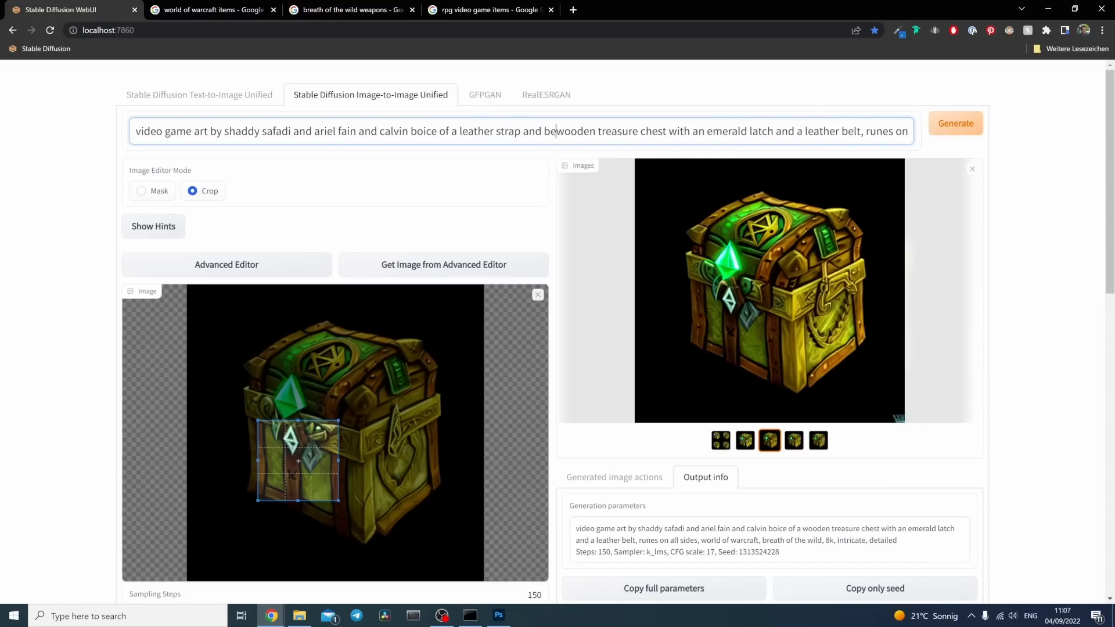
type(" on a")
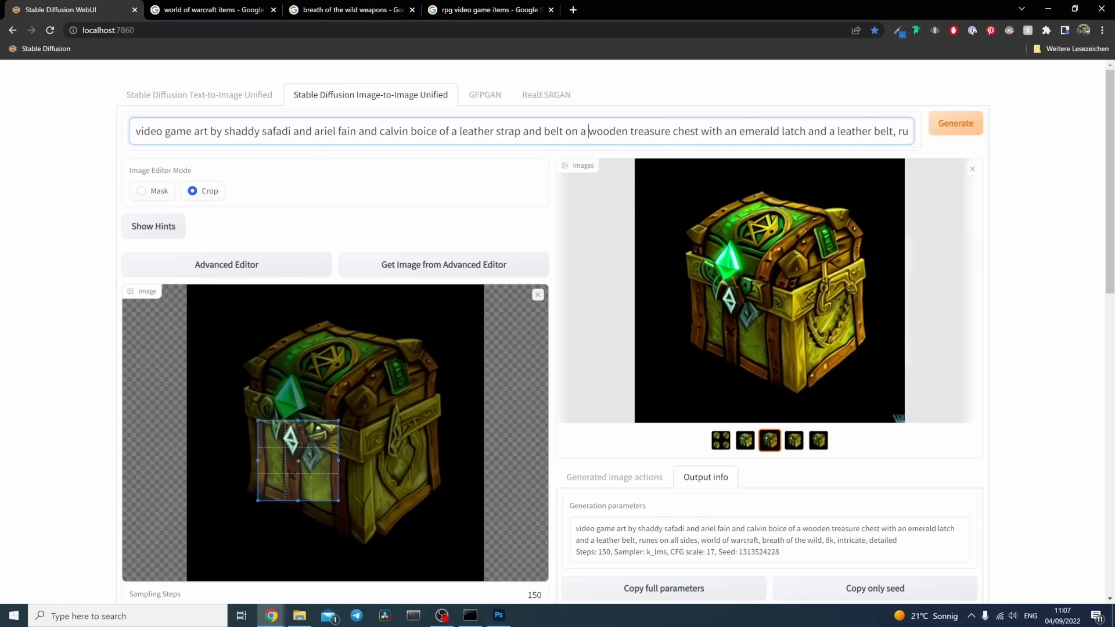
left_click_drag(699, 131, 744, 131)
left_click_drag(744, 132, 722, 131)
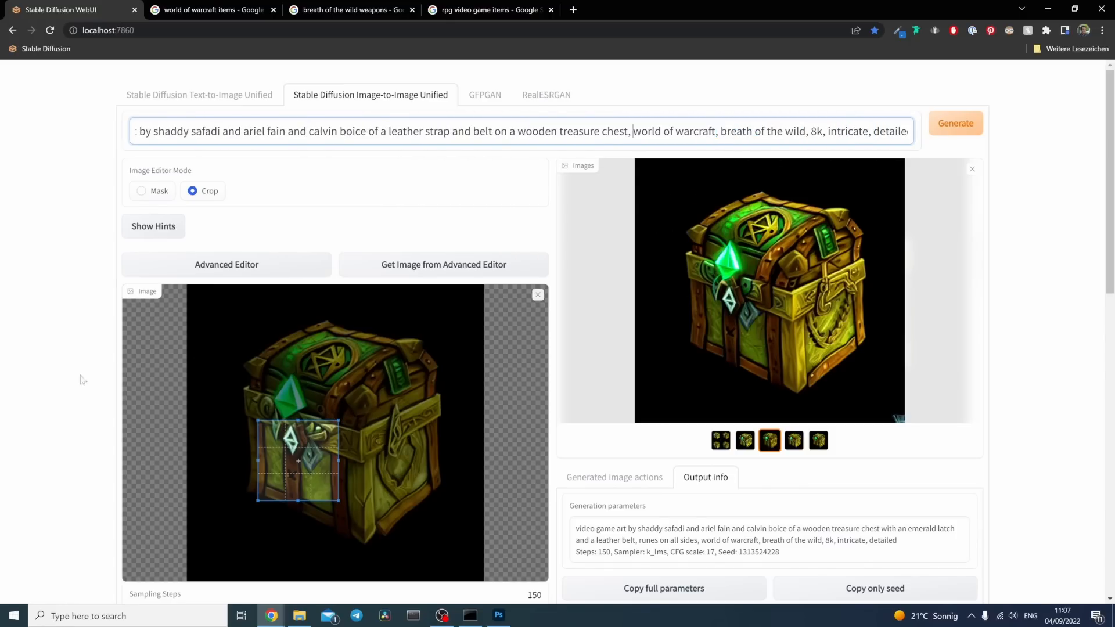
Step: Set the denoising strength to 0.32 and generate variations of the cropped strap area
scroll(64, 392, "down", 3)
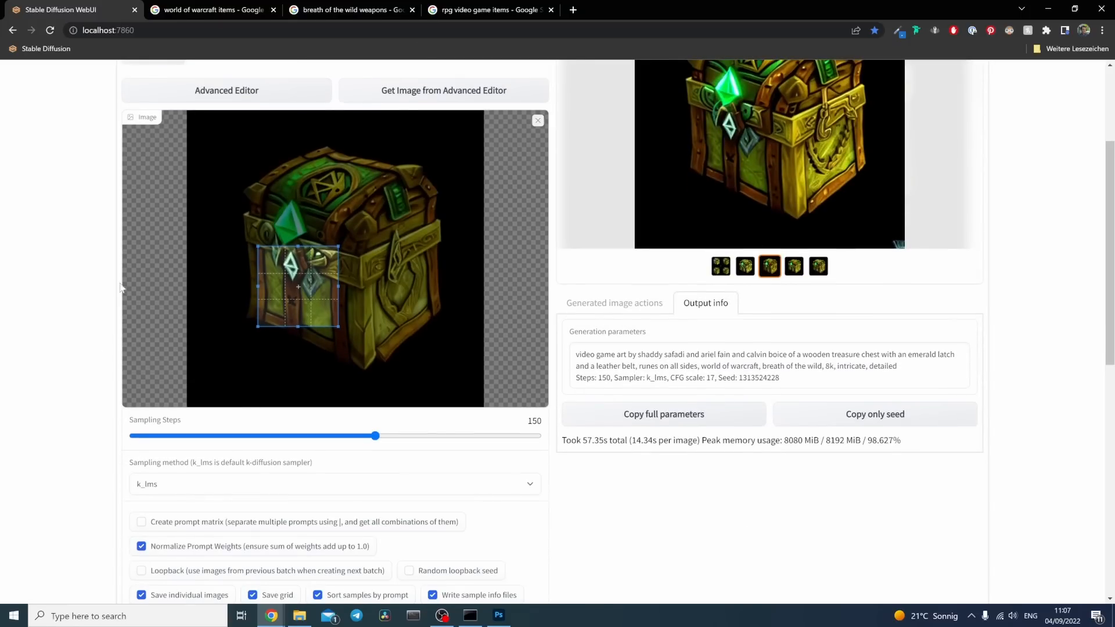
scroll(121, 287, "down", 9)
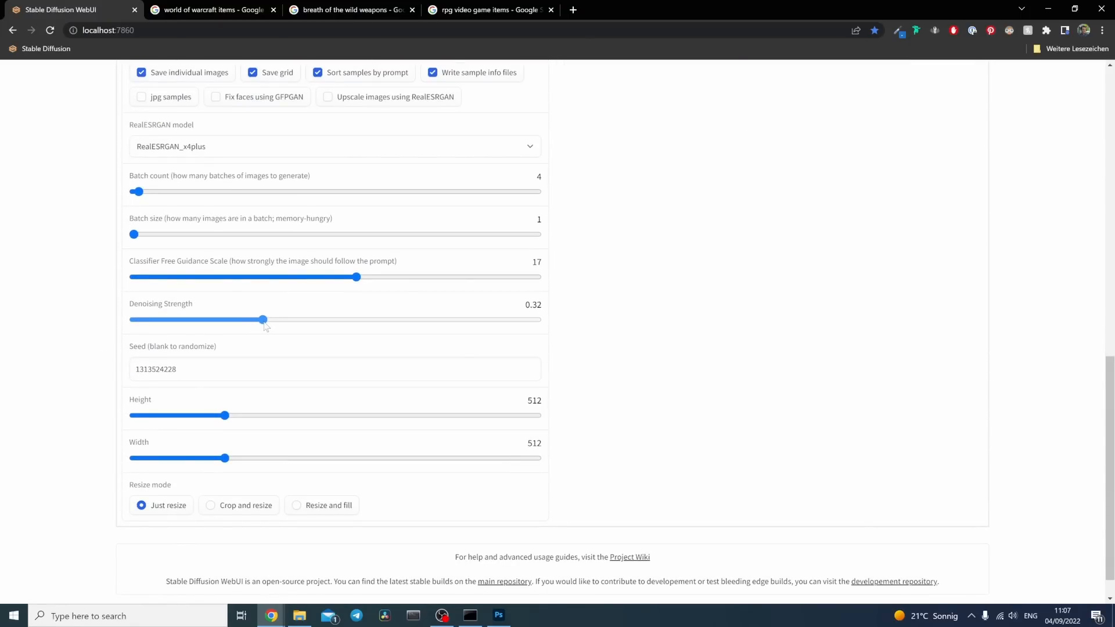
scroll(53, 366, "up", 10)
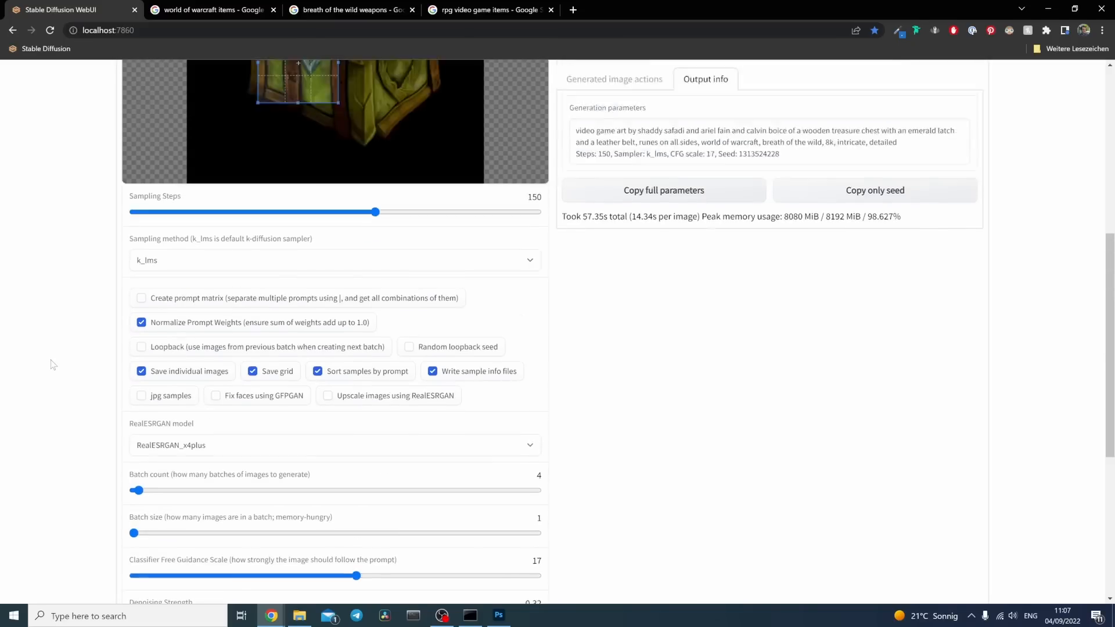
scroll(437, 414, "down", 3)
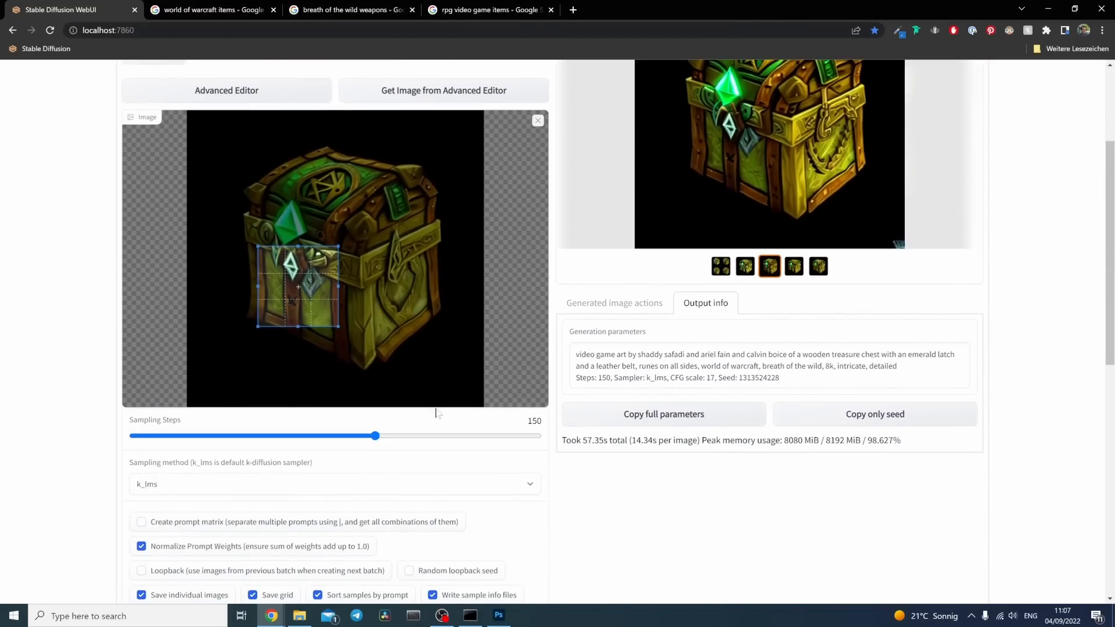
scroll(914, 515, "up", 3)
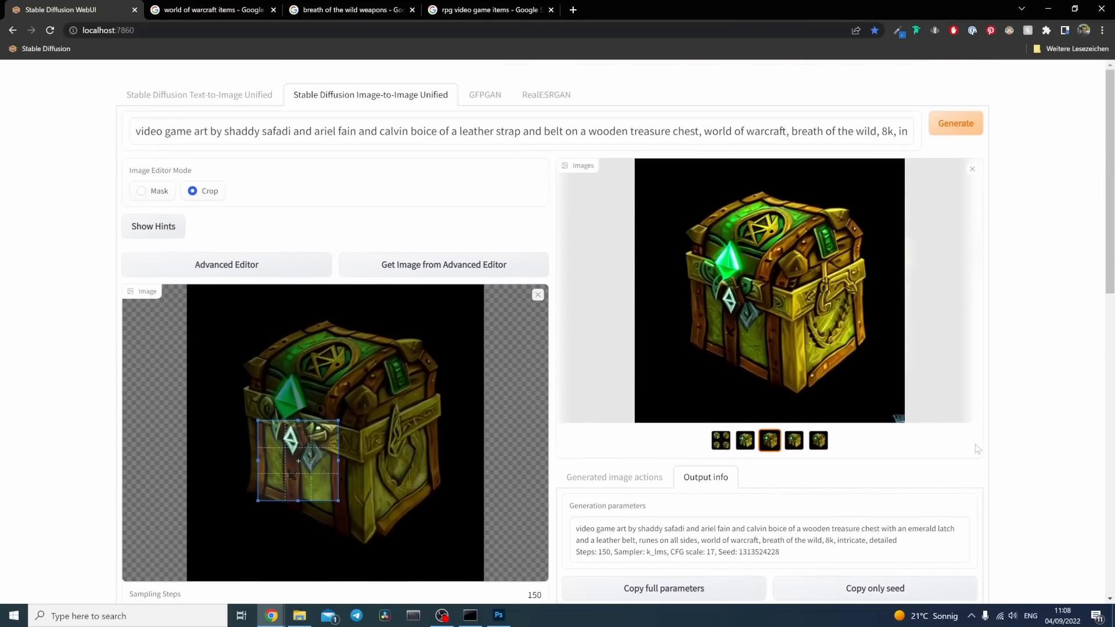
left_click(953, 123)
key("alt+Tab")
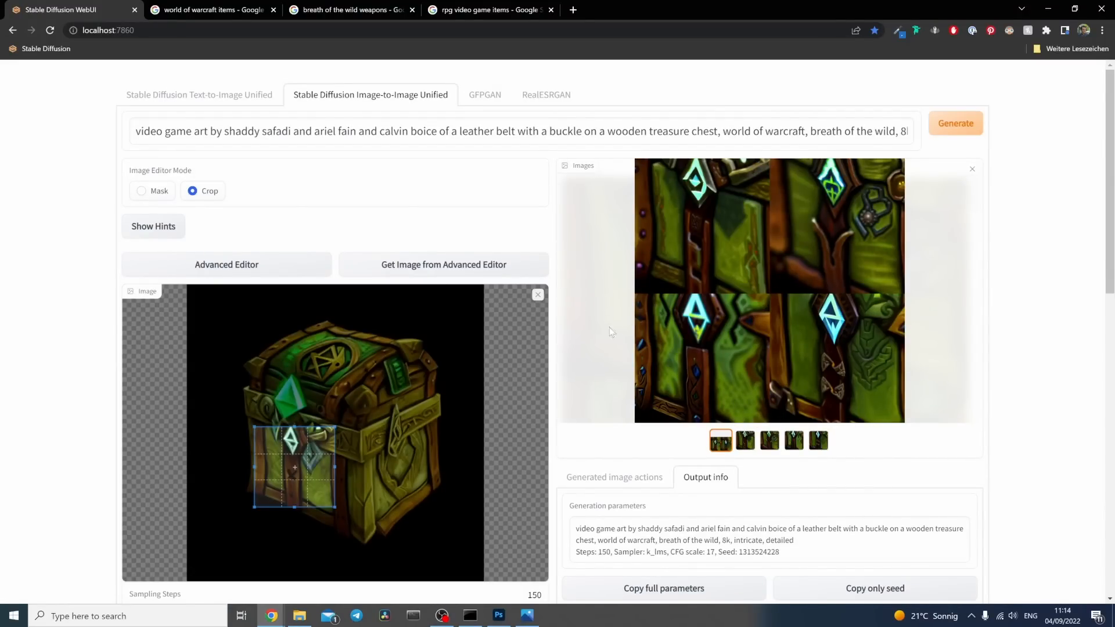
Step: Open Pexels in a new browser tab, search for "belt buckle" and look through the photos for a suitable leather strap
scroll(619, 456, "down", 1)
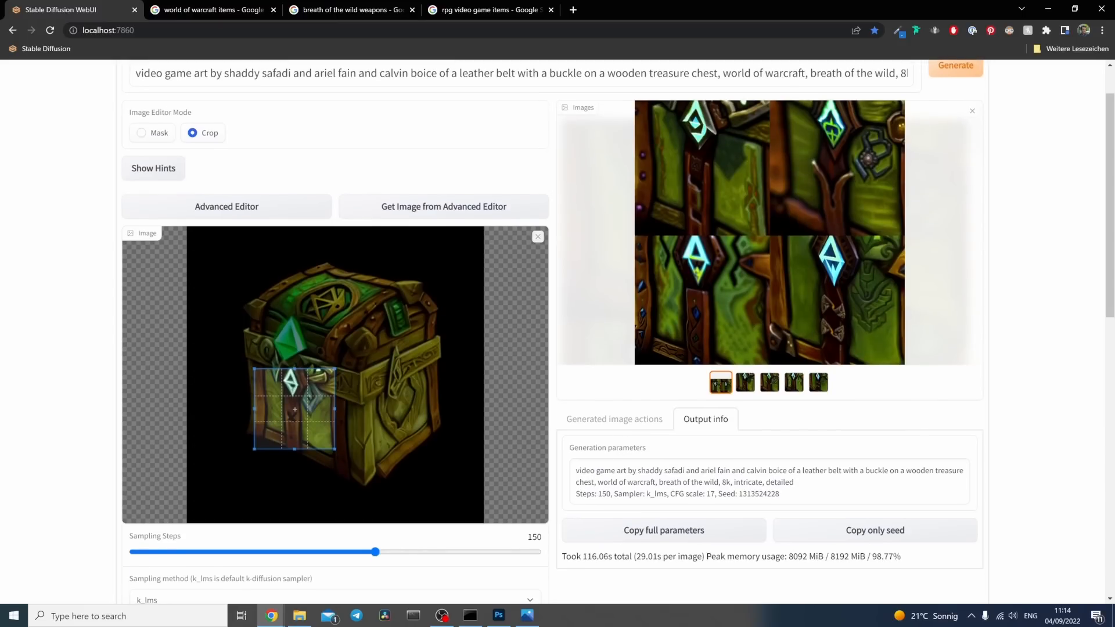
left_click(573, 10)
type("pexels")
key("Return")
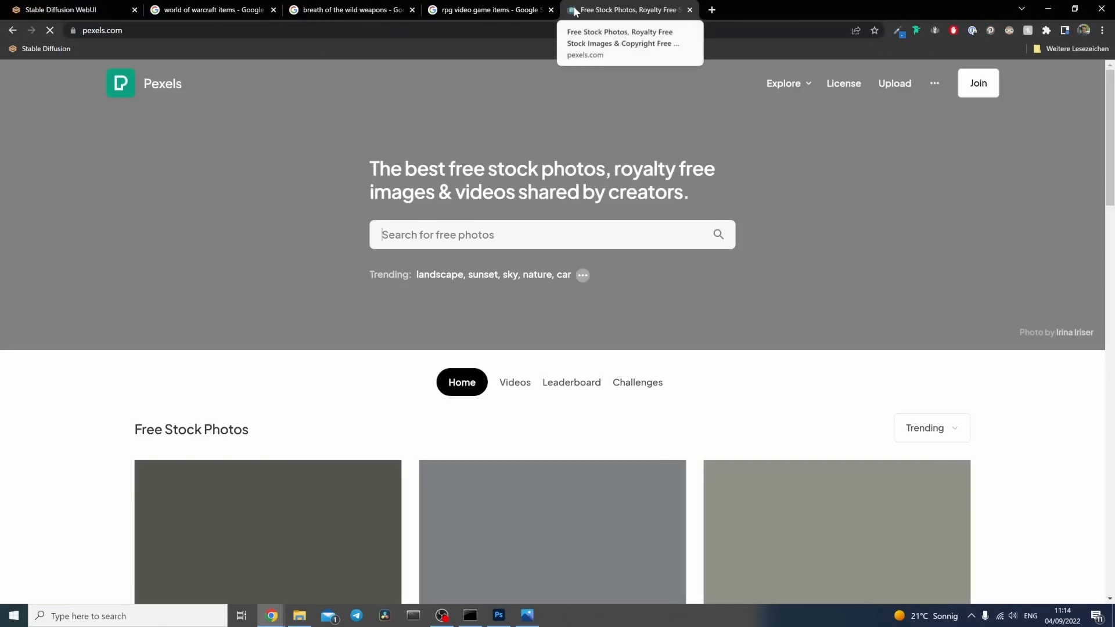
type("belt buckle")
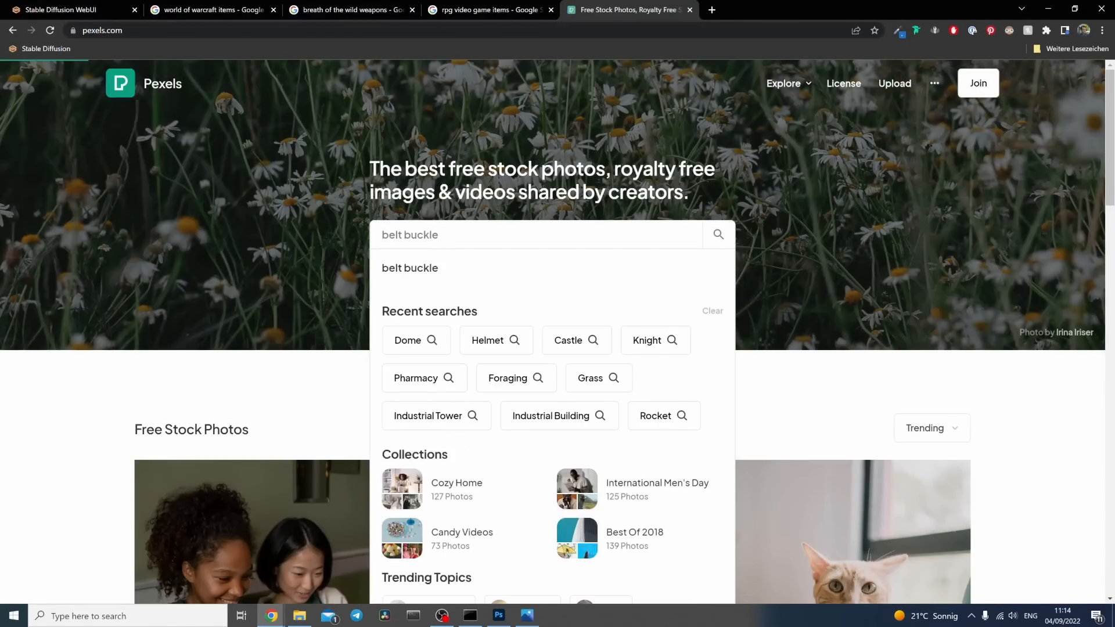
key("Return")
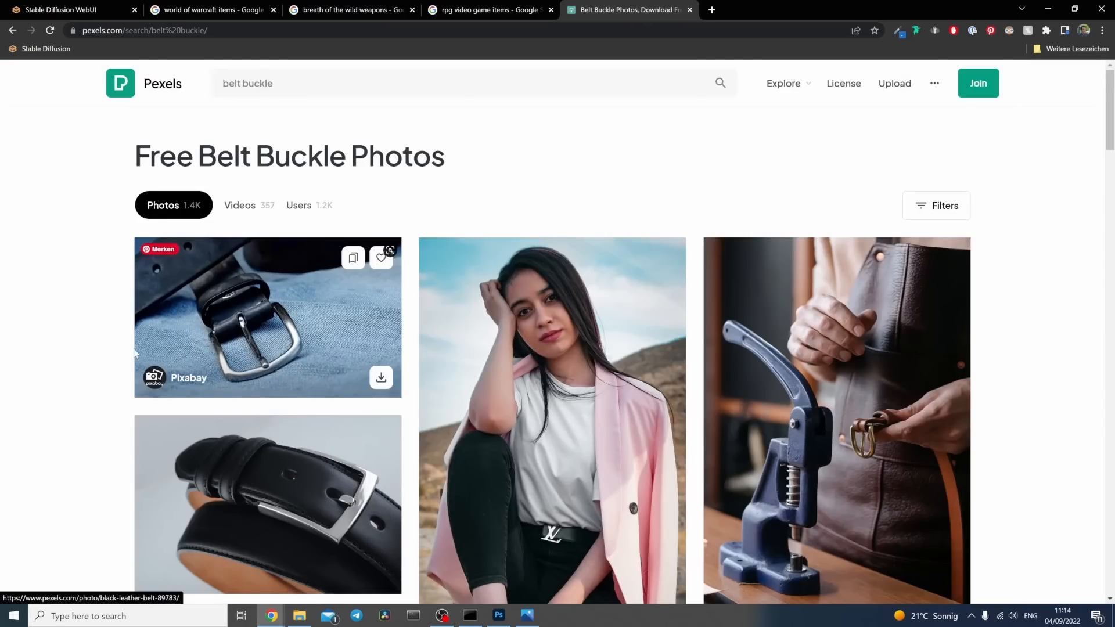
scroll(141, 342, "down", 8)
scroll(142, 343, "down", 7)
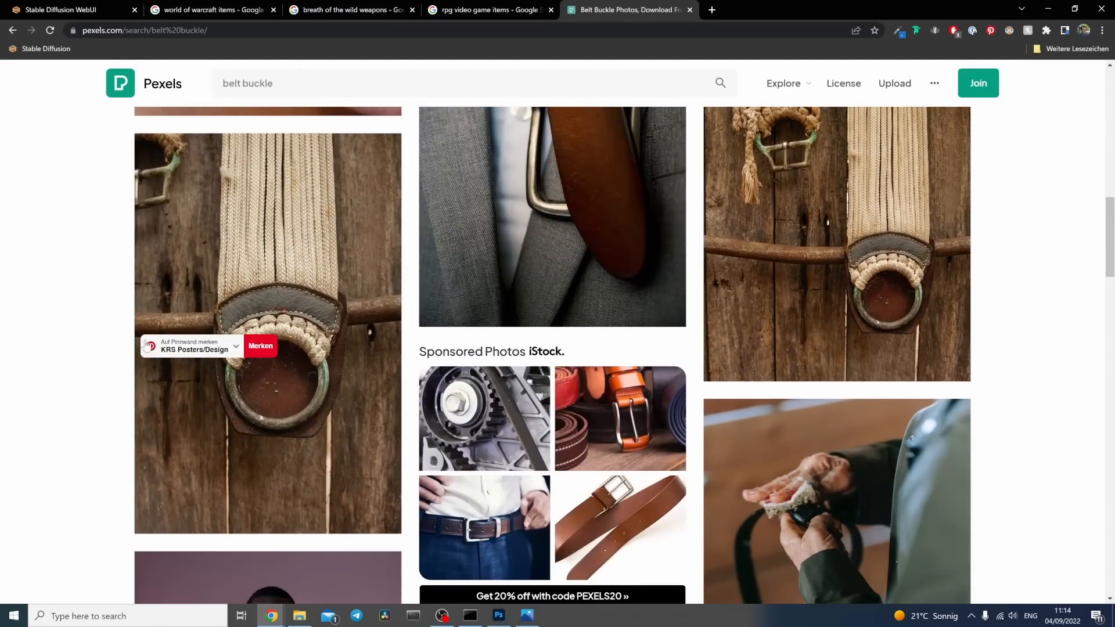
scroll(5, 356, "up", 3)
scroll(92, 206, "down", 15)
scroll(92, 206, "down", 5)
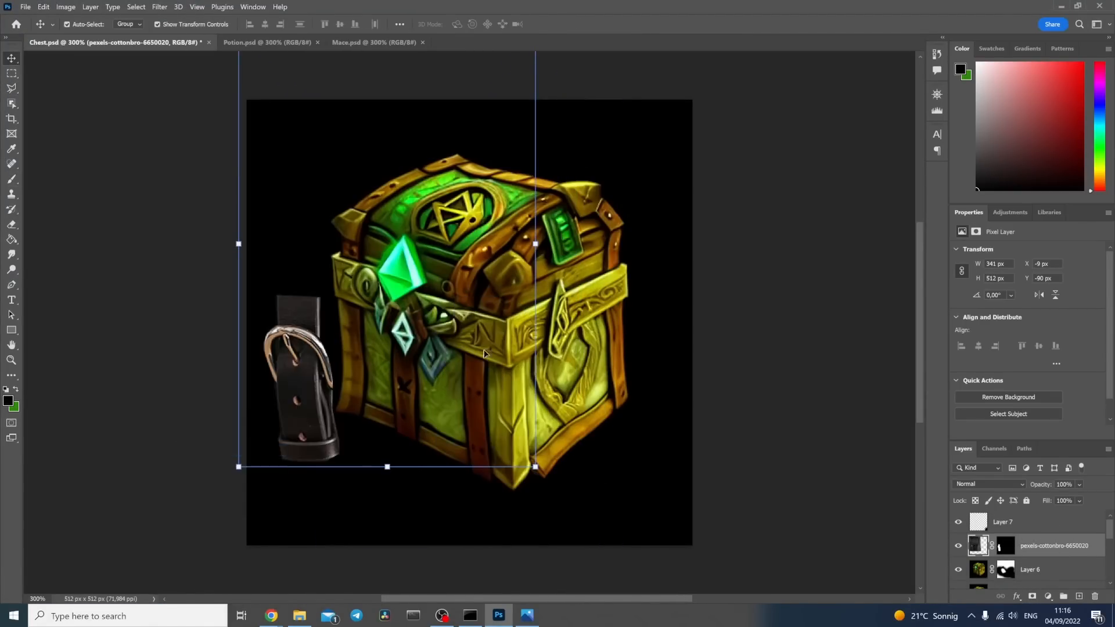
Step: Mask the Pexels photo down to its selected buckle strap, then scale, rotate and place it over the chest's front strap below the crystals
left_click_drag(536, 467, 514, 415)
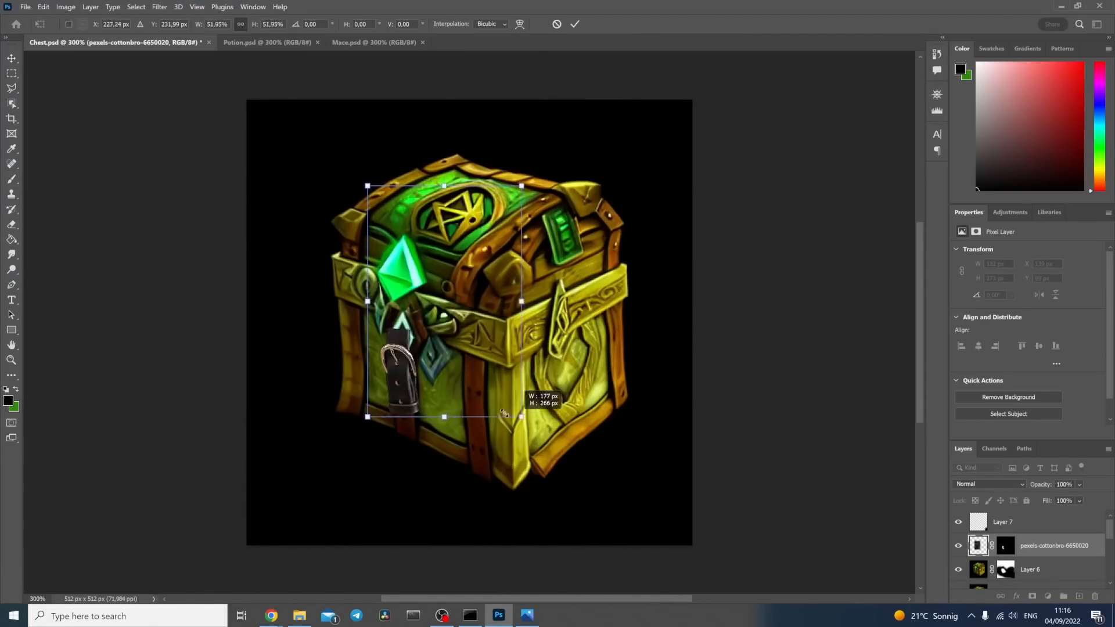
left_click_drag(418, 174, 495, 504)
key("Escape")
left_click_drag(560, 372, 209, 398)
left_click_drag(470, 368, 402, 407)
mouse_move(506, 344)
left_mouse_down()
mouse_move(468, 395)
mouse_move(503, 336)
left_mouse_up()
left_click_drag(402, 372, 402, 383)
key("Return")
Step: Paint black on the buckle layer's mask with an 86 px brush to bring the hanging crystal in front of the strap
left_click(1005, 546)
key("b")
key("x")
left_click(410, 334)
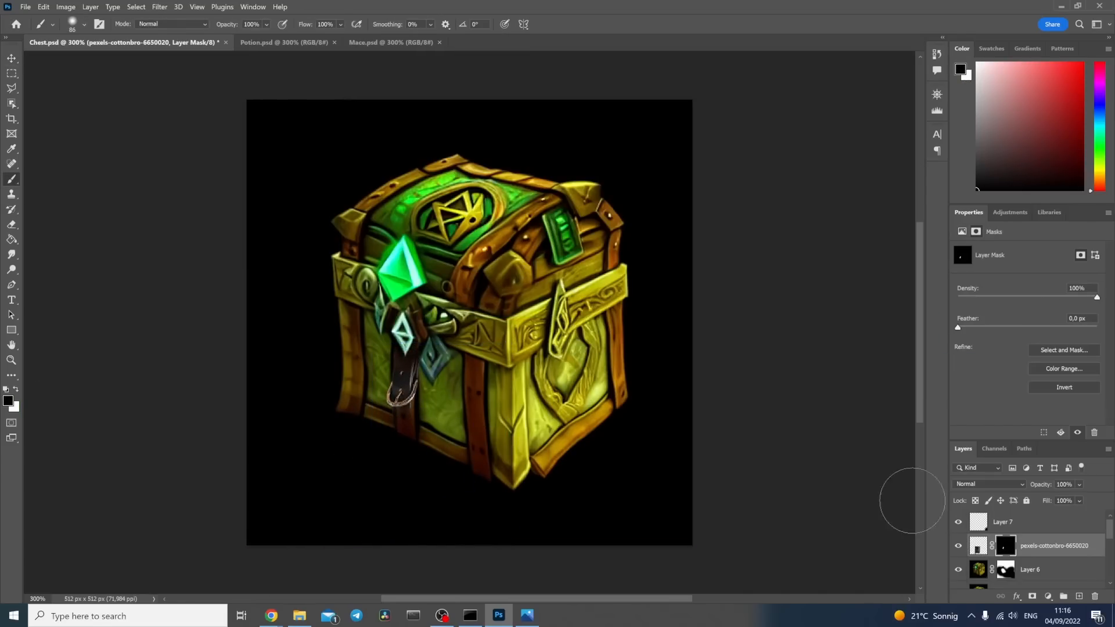
Step: Add a Curves adjustment clipped to the Pexels buckle layer and raise its red channel from input 57 to output 93
left_click(978, 545)
left_click(1049, 596)
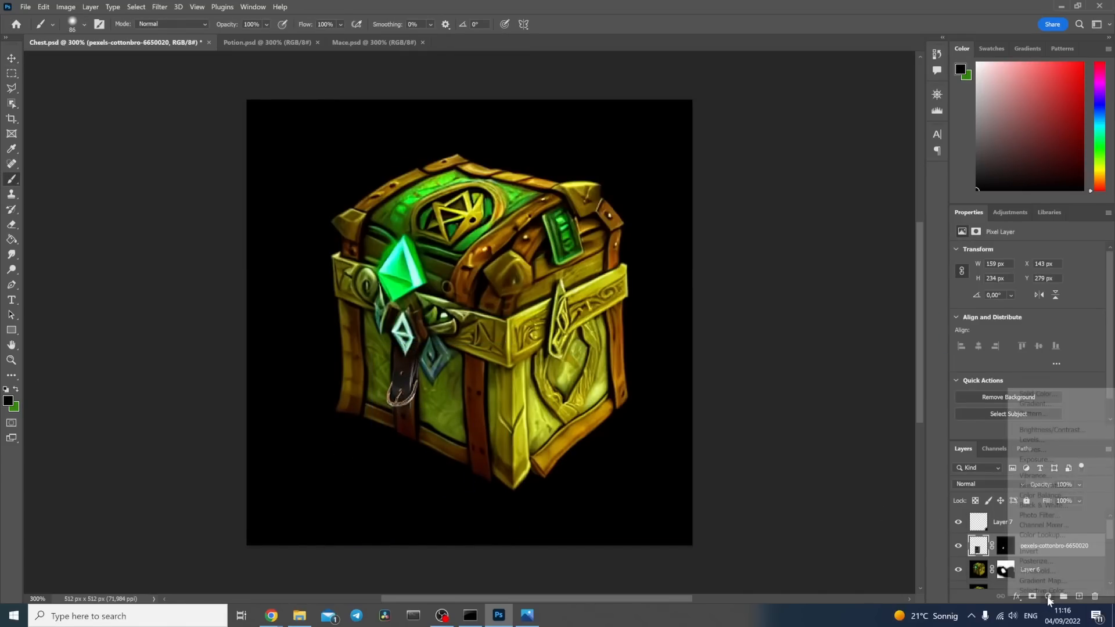
left_click(1022, 450)
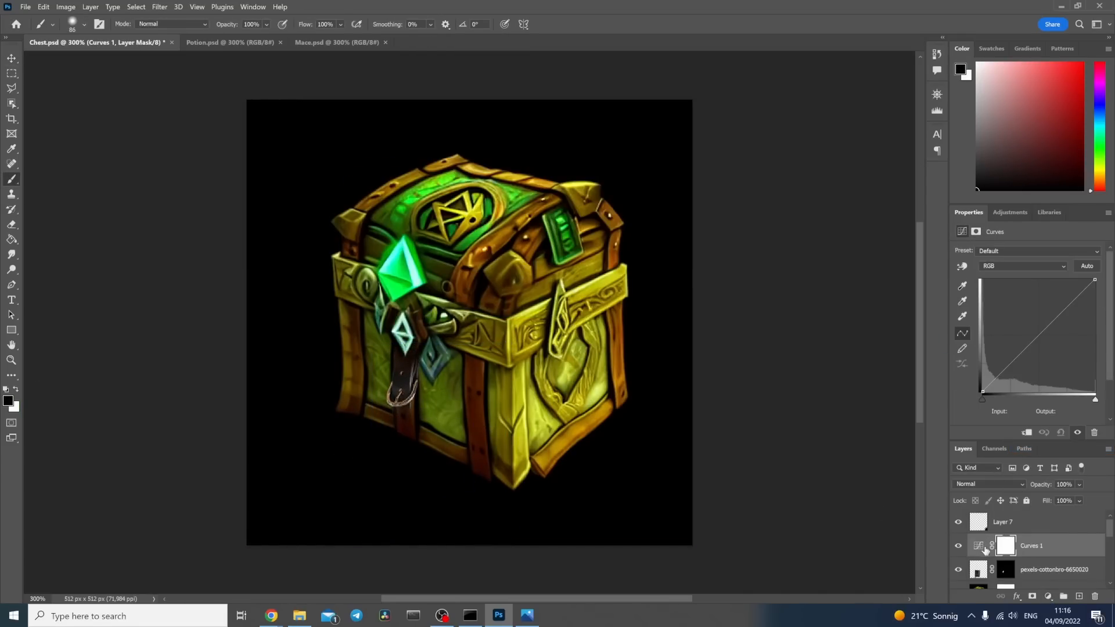
left_click(979, 552, "alt")
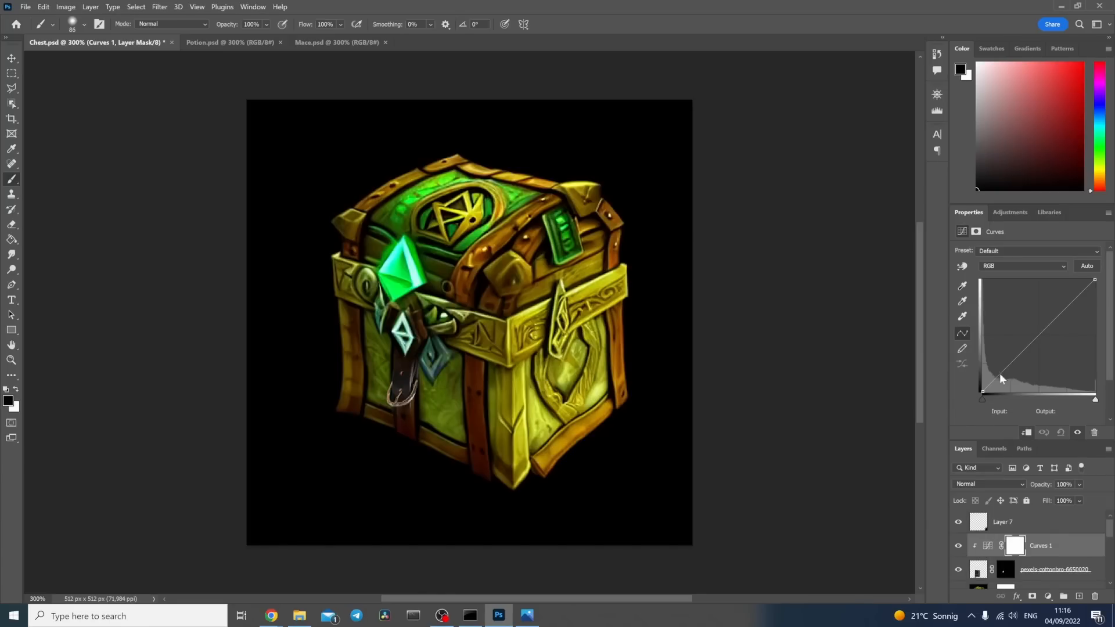
left_click(1015, 266)
left_click(1013, 283)
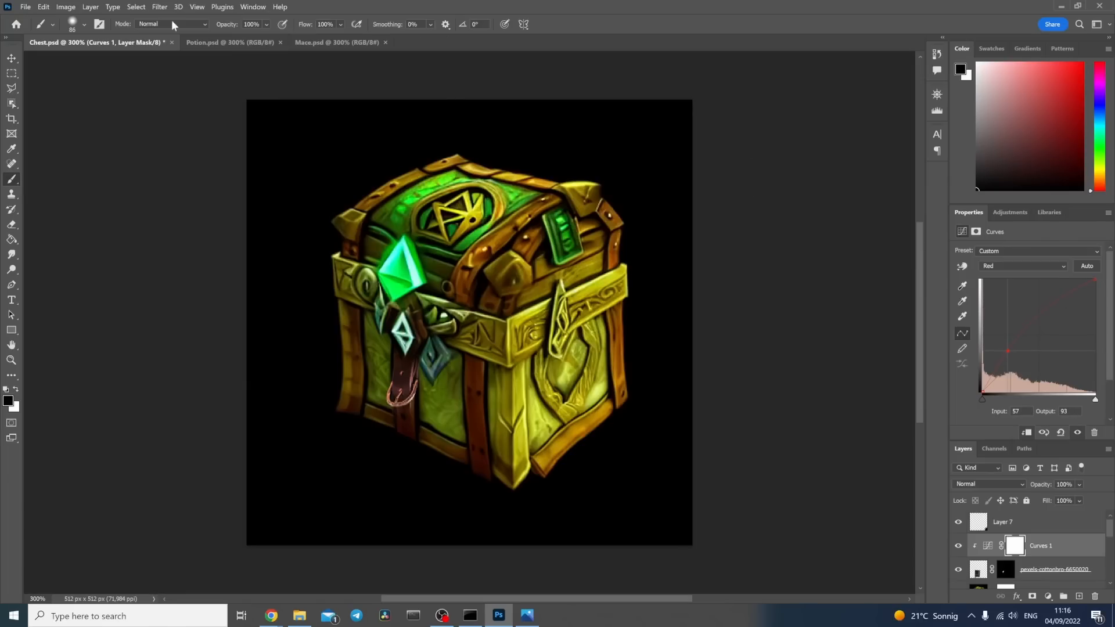
Step: Export the chest and generate Stable Diffusion variations of its cropped strap for "a leather belt buckle on a wooden treasure chest" at 100 steps, CFG 15
left_click(26, 8)
left_click(73, 153)
double_click(256, 90)
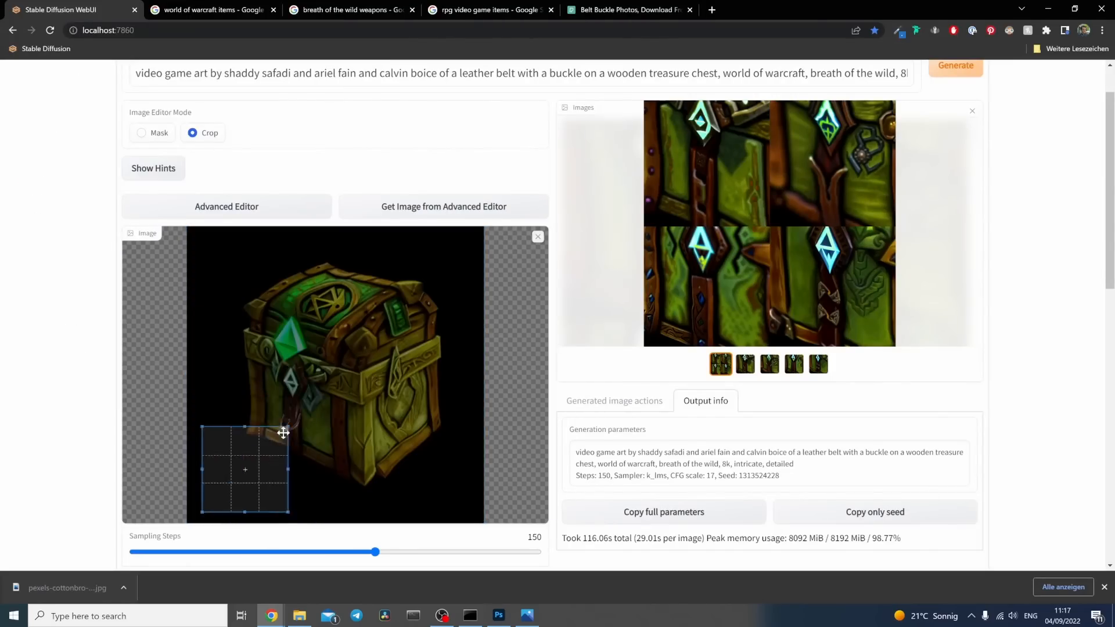
key("BackSpace")
scroll(555, 282, "down", 10)
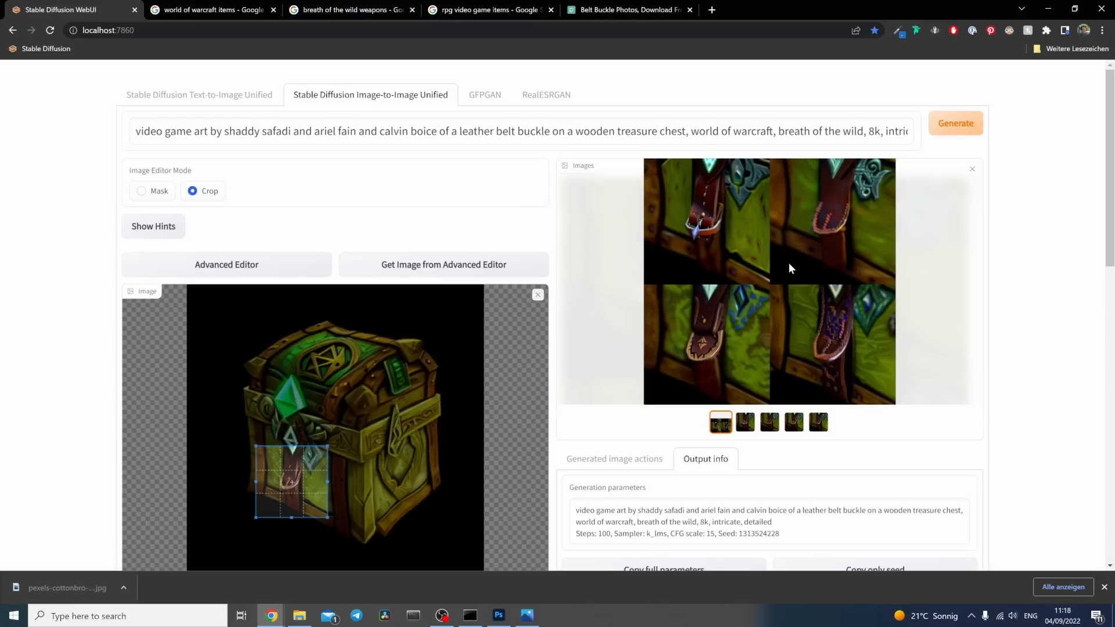
Step: Compare the generated strap variations and copy the one with the pale-edged, diamond-marked rounded tip
left_click(745, 422)
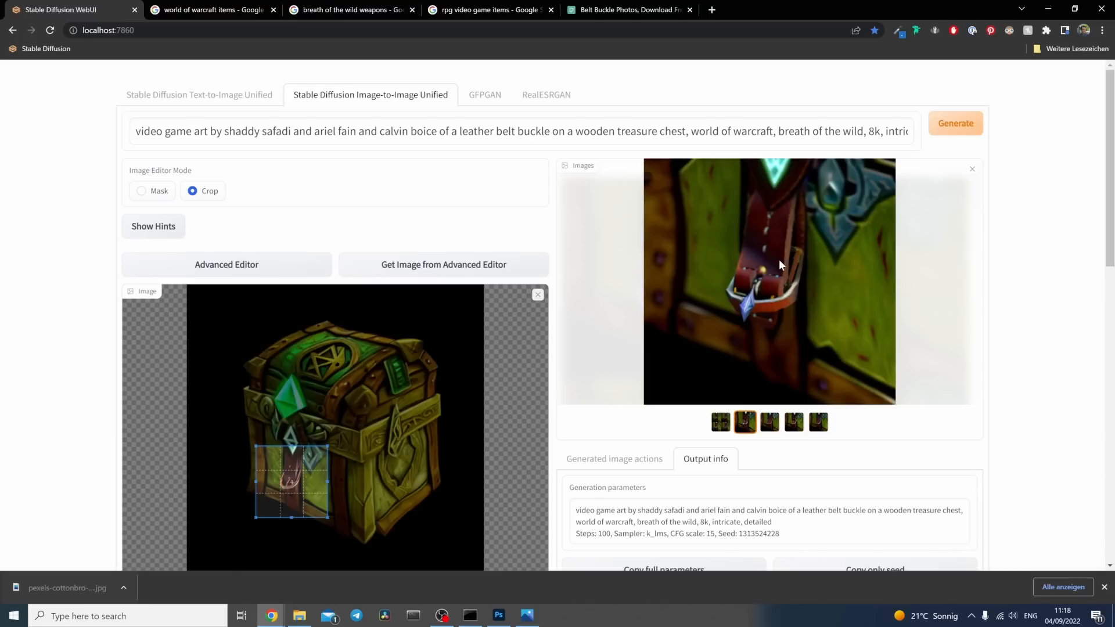
left_click(768, 425)
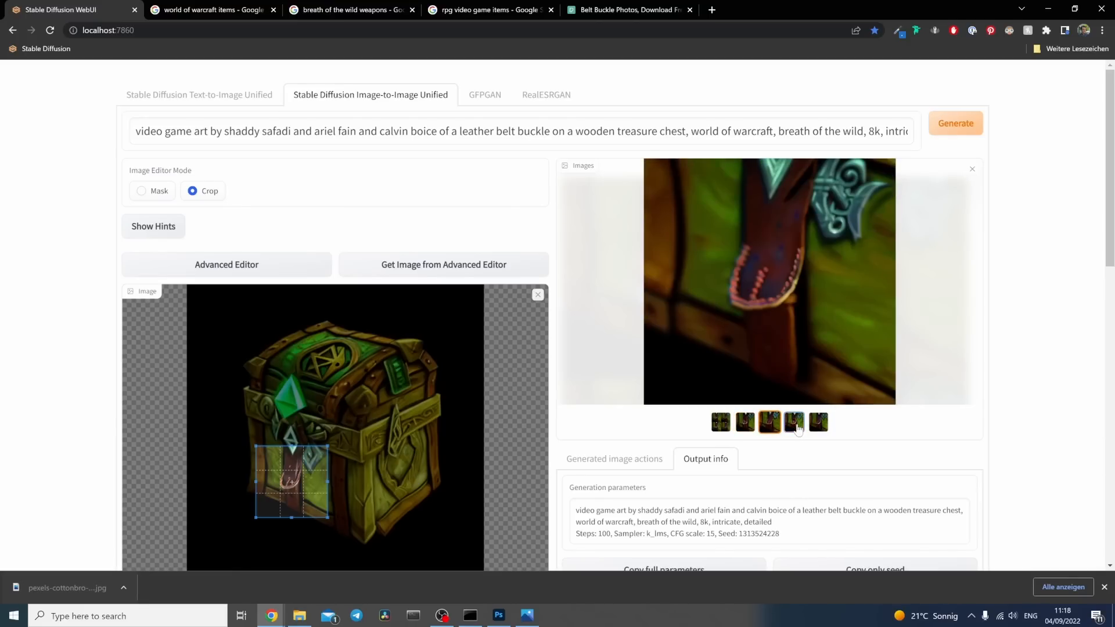
left_click(795, 424)
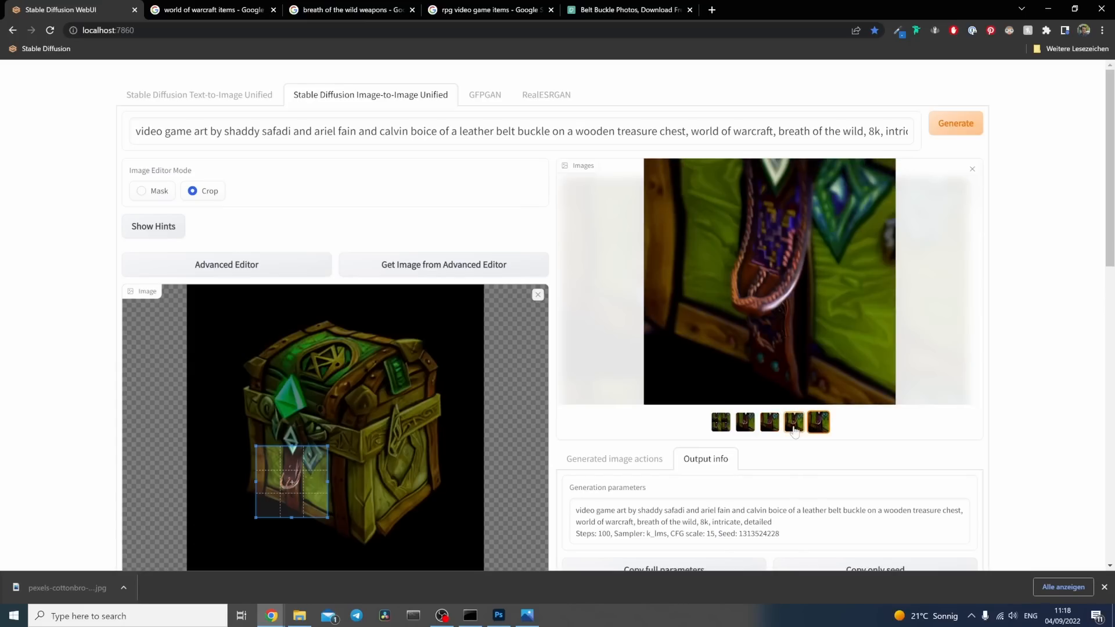
right_click(792, 238)
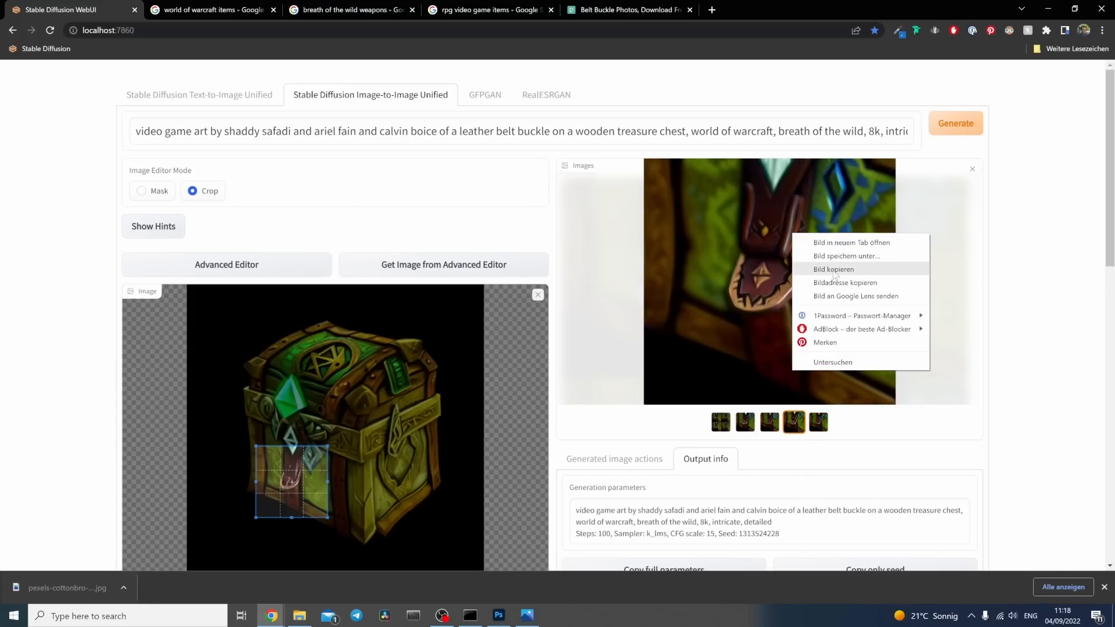
left_click(835, 275)
Step: In Photoshop, hide the Curves 1 and pexels-cottonbro-6650020 layers and paste the copied strap variation into Chest.psd
left_click(498, 616)
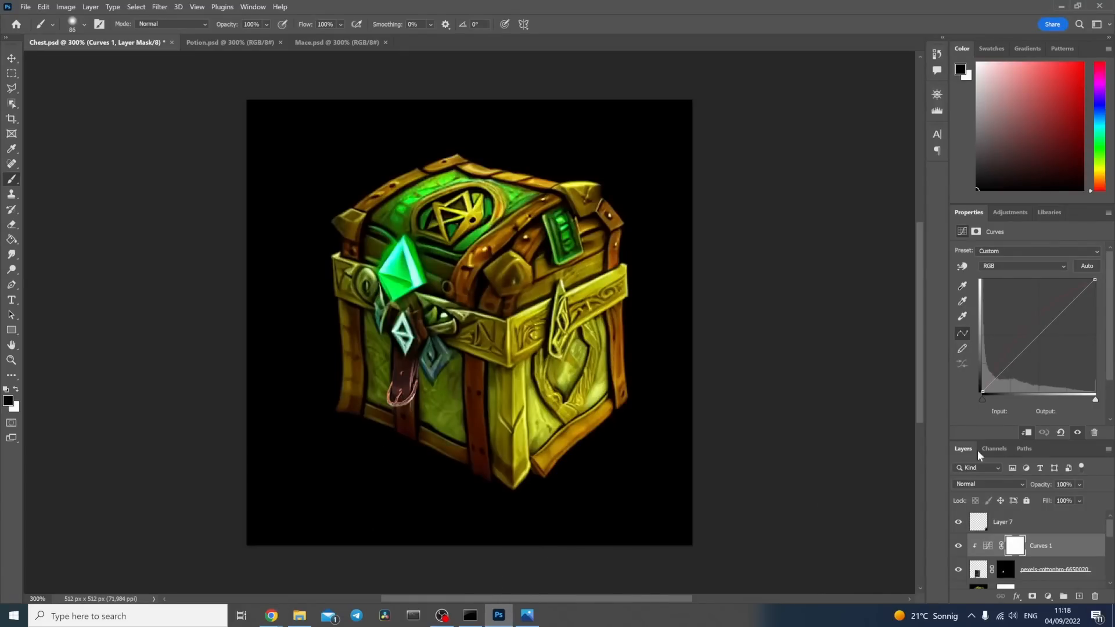
left_click(959, 545)
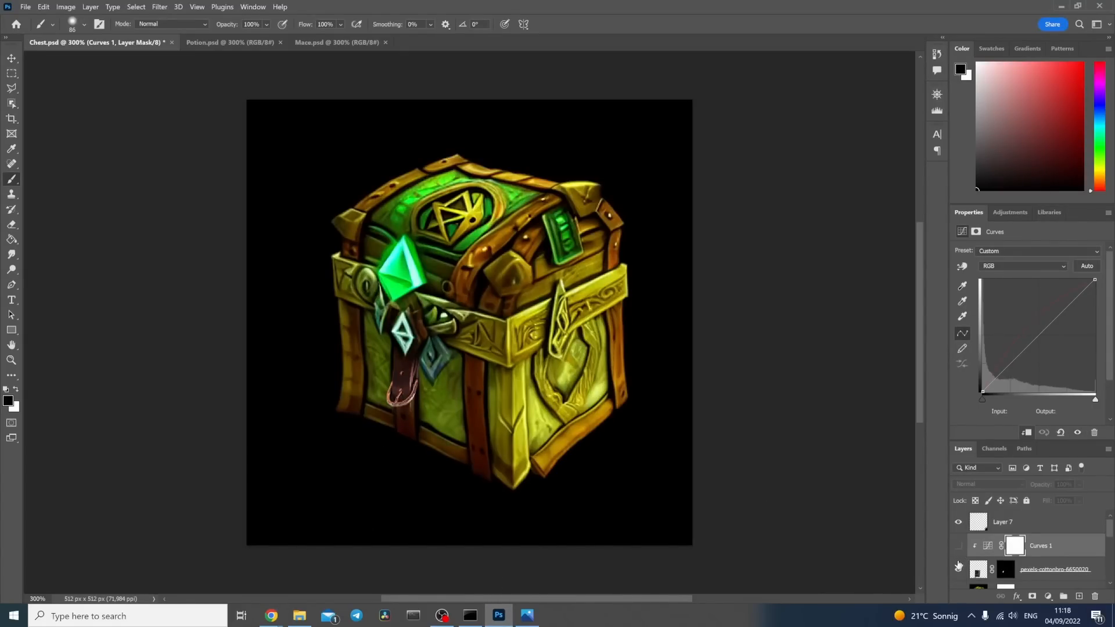
left_click(959, 567)
left_click(15, 60)
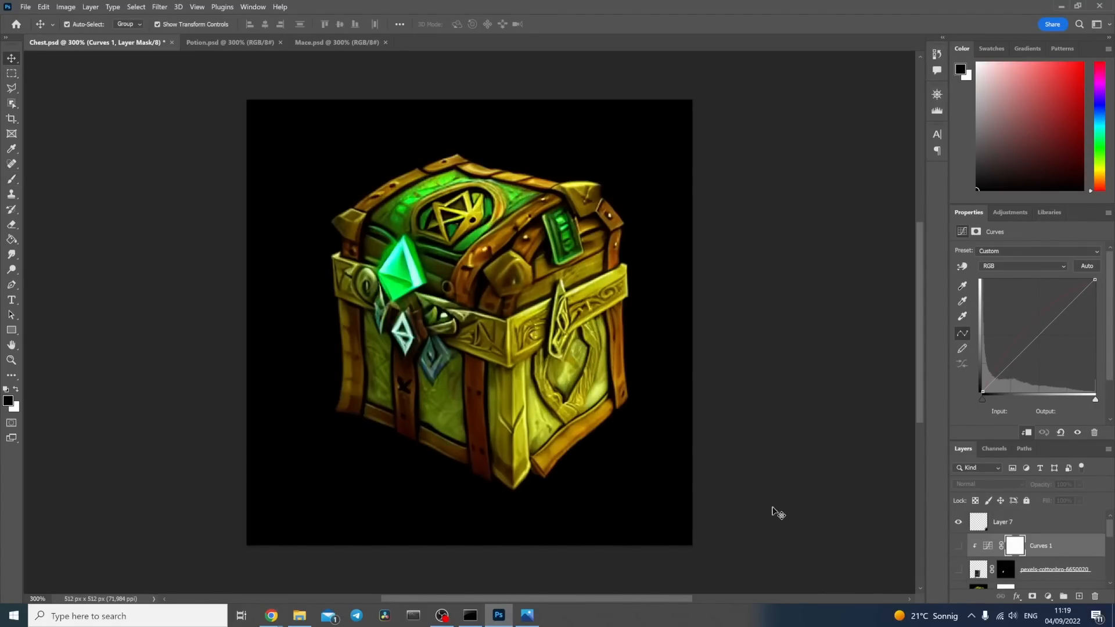
key("ctrl+v")
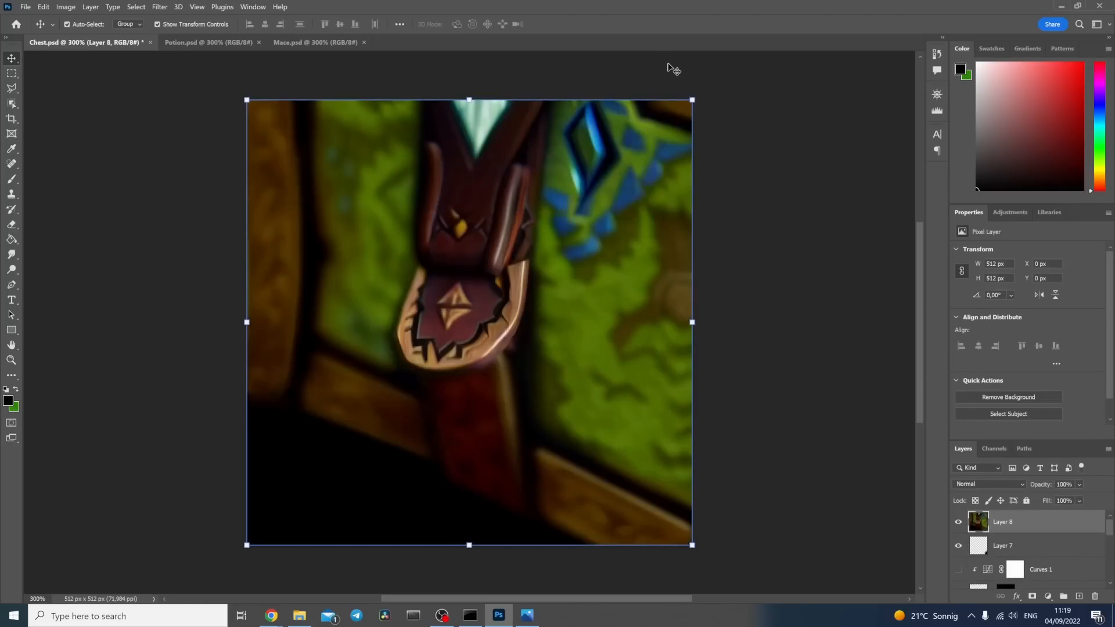
Step: Lower the pasted strap layer's opacity to 76% and scale it to about 125 px wide, aligned over the chest's front strap below the hanging crystal
left_click_drag(693, 100, 477, 318)
left_click_drag(1041, 483, 1031, 490)
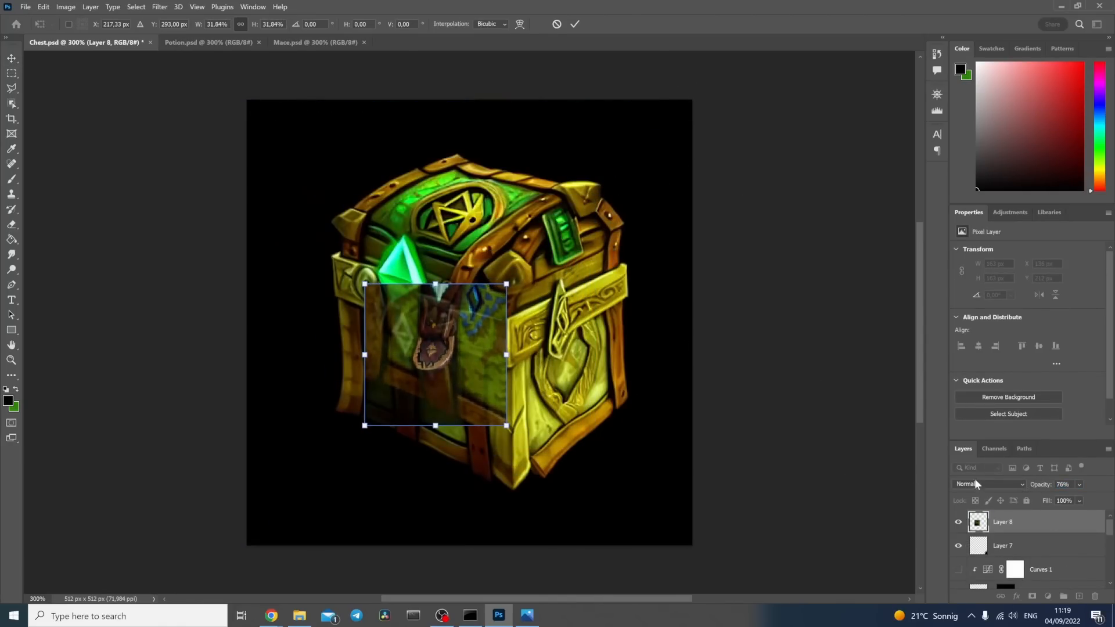
left_click_drag(459, 346, 424, 403)
left_click_drag(470, 488, 451, 482)
mouse_move(396, 413)
left_mouse_down()
mouse_move(413, 393)
mouse_move(402, 404)
left_mouse_up()
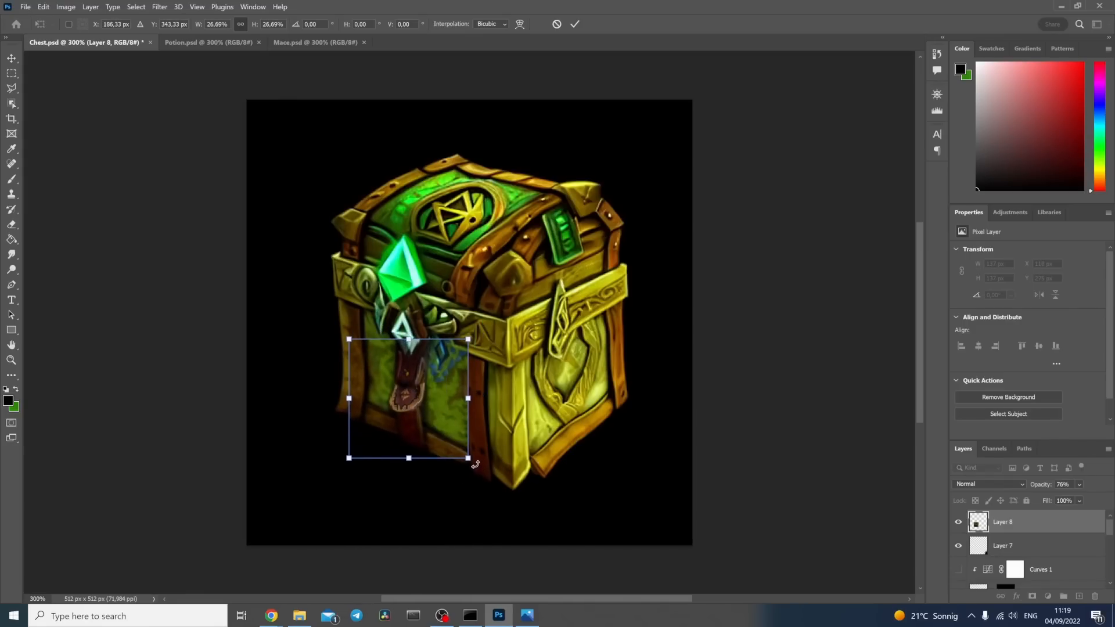
left_click_drag(468, 458, 441, 426)
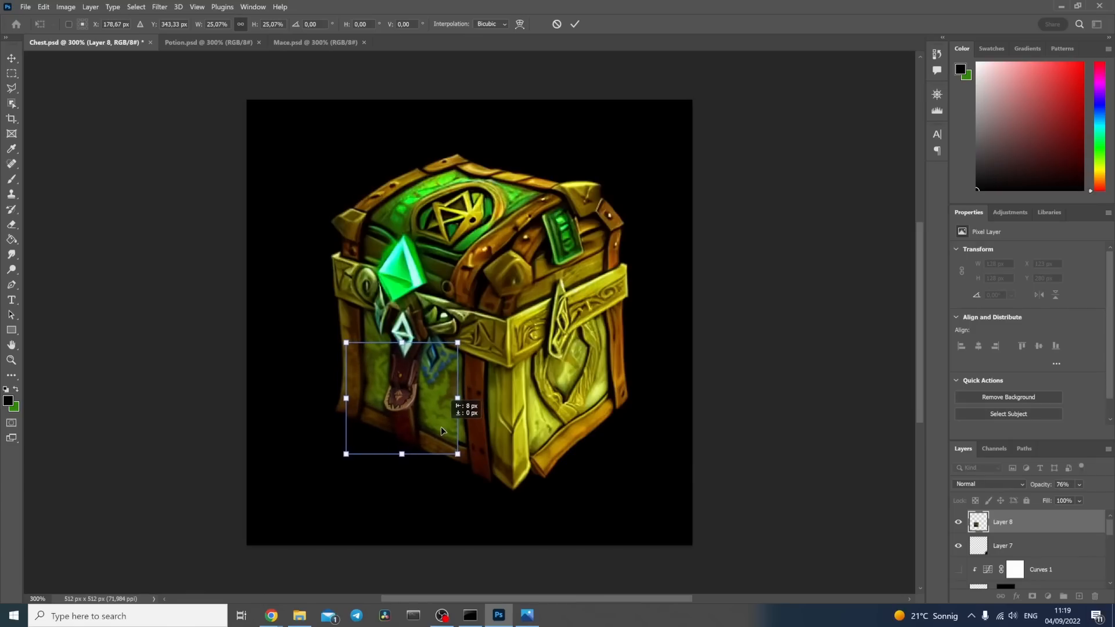
left_click_drag(347, 343, 349, 346)
key("Return")
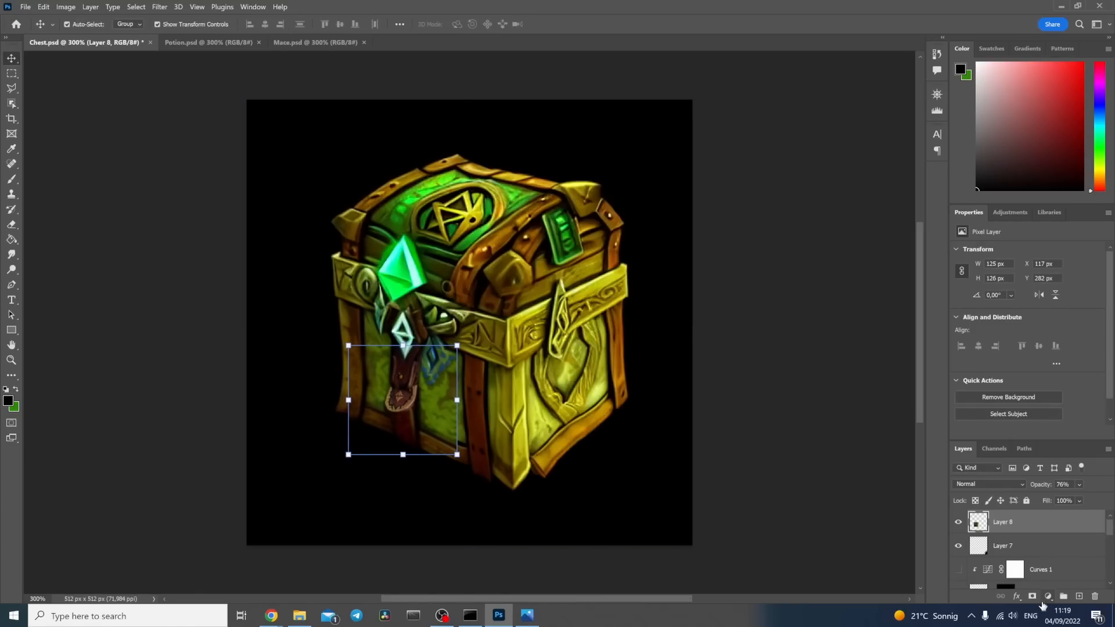
Step: Add a mask to the pasted strap layer and paint black with the 86 px brush to hide everything around the strap
left_click(1032, 596)
left_click(11, 179)
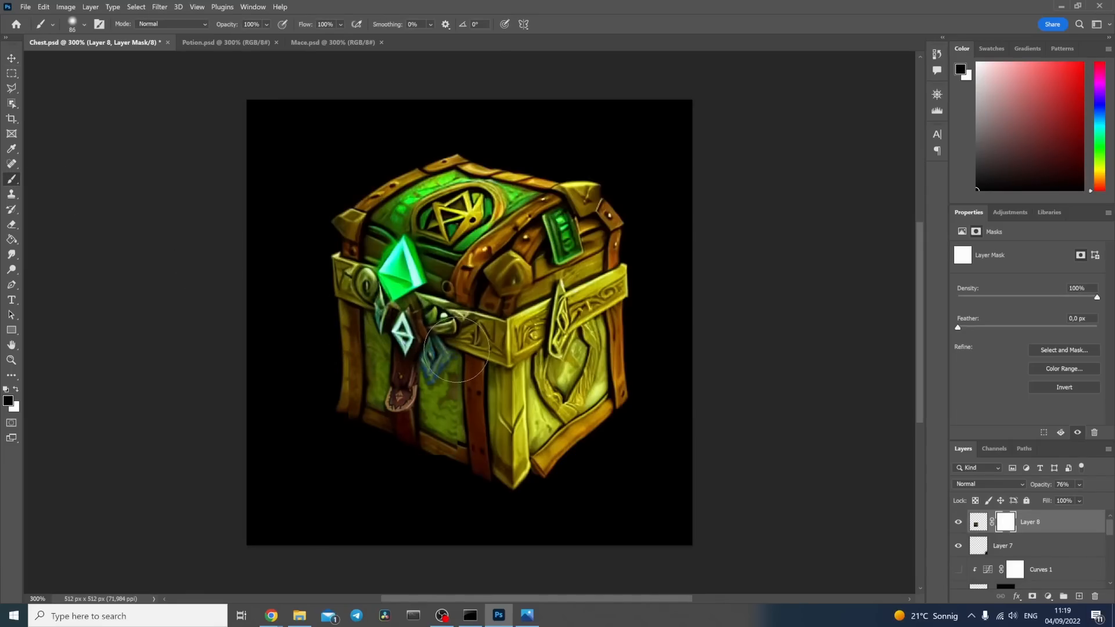
left_click_drag(457, 469, 456, 442)
mouse_move(346, 440)
left_mouse_down()
mouse_move(336, 375)
mouse_move(341, 386)
left_mouse_up()
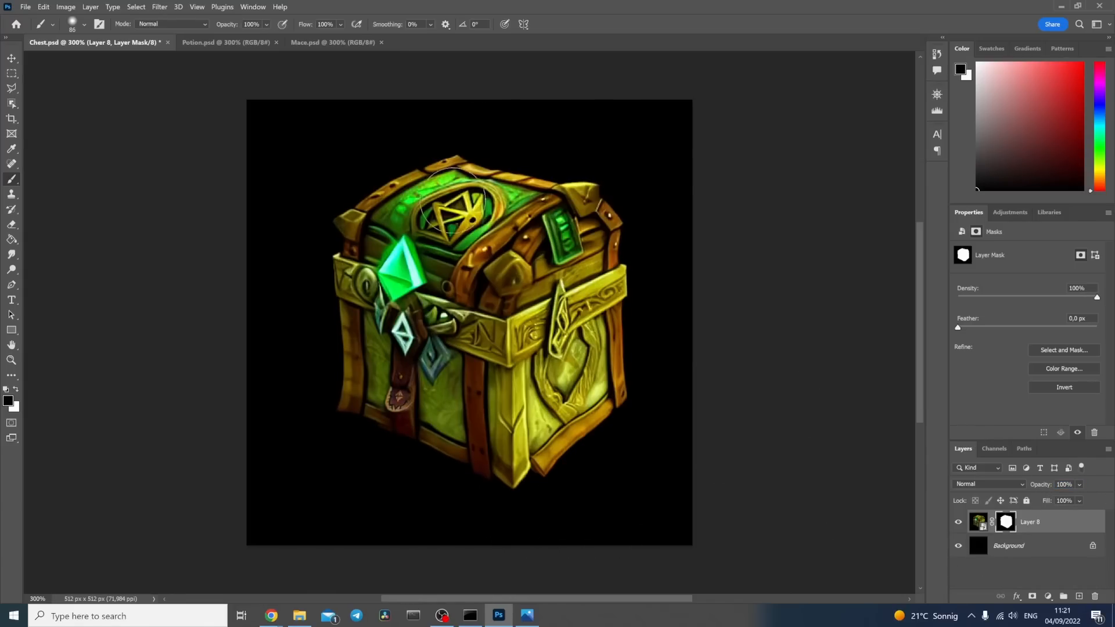
key("v")
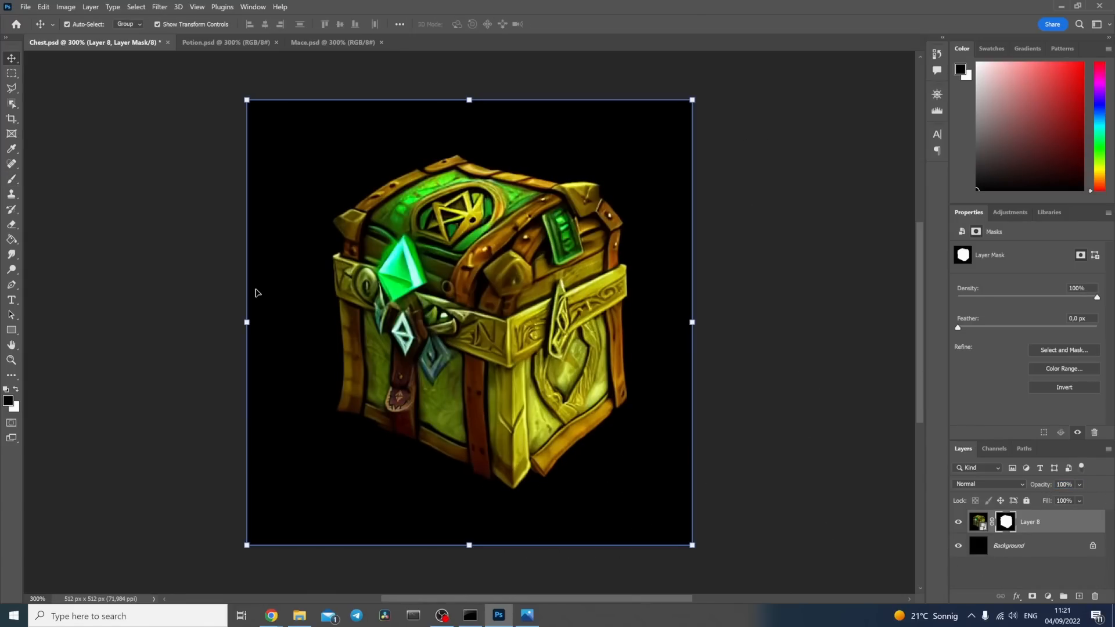
key("ctrl+1")
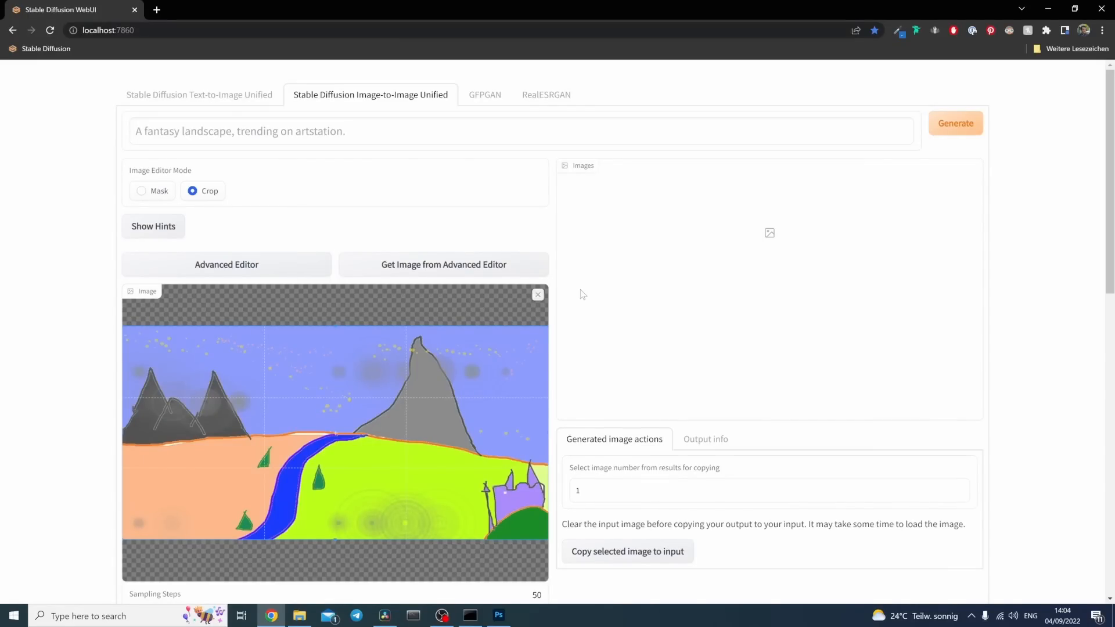
Step: Upscale Chest.jpg from the Chest Exports folder with RealESRGAN in the Stable Diffusion WebUI, using the RealESRGAN_x4plus model, and inspect the output
left_click(563, 100)
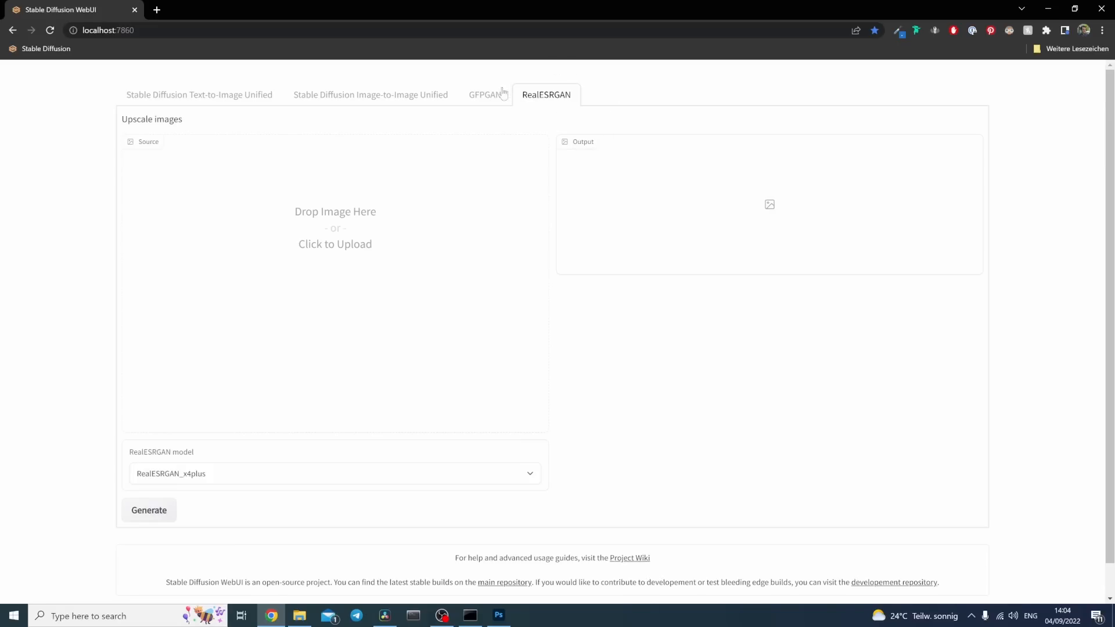
left_click(491, 219)
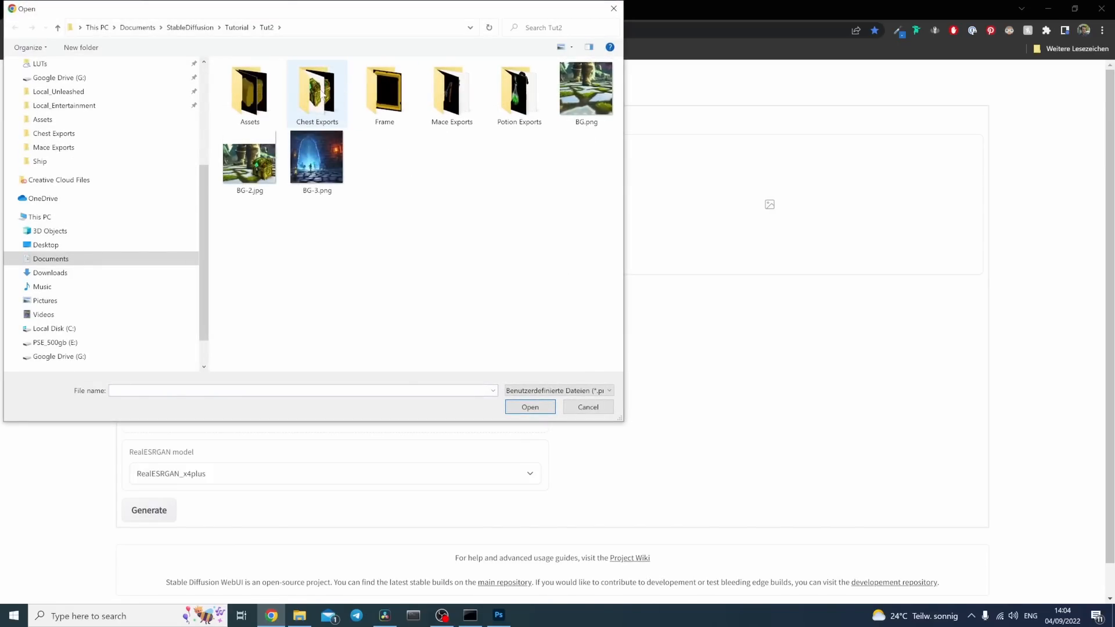
left_click(241, 167)
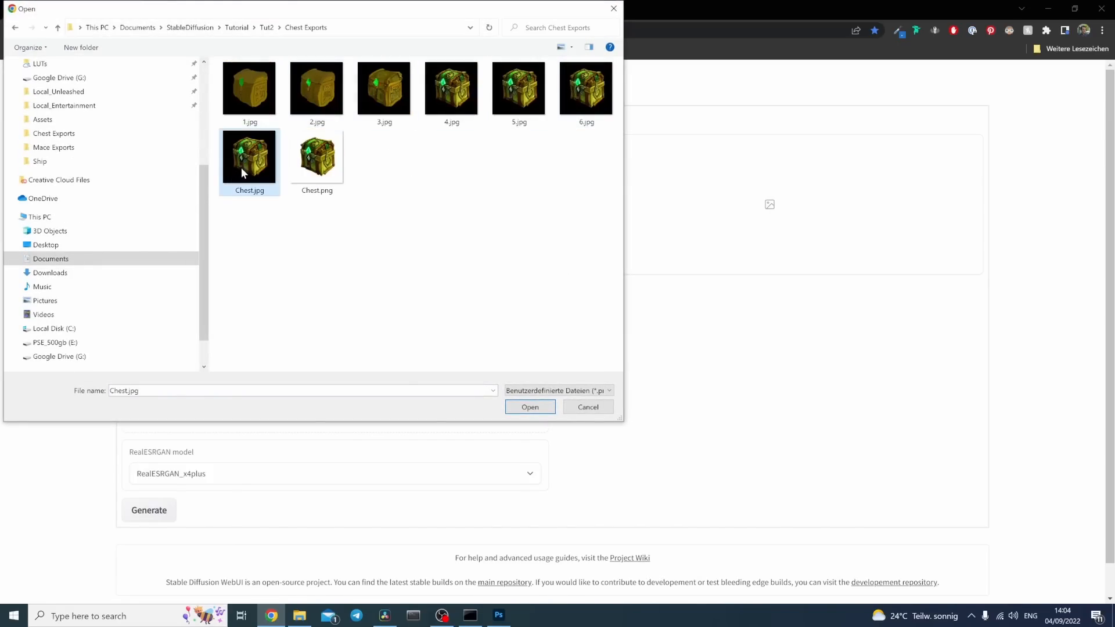
left_click(530, 407)
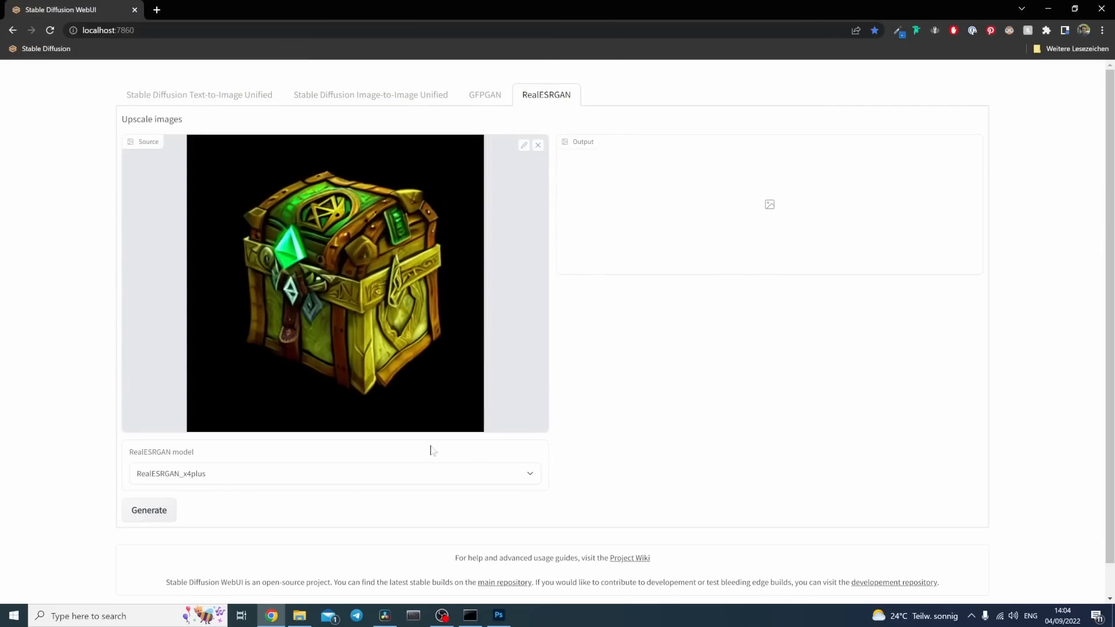
left_click(160, 514)
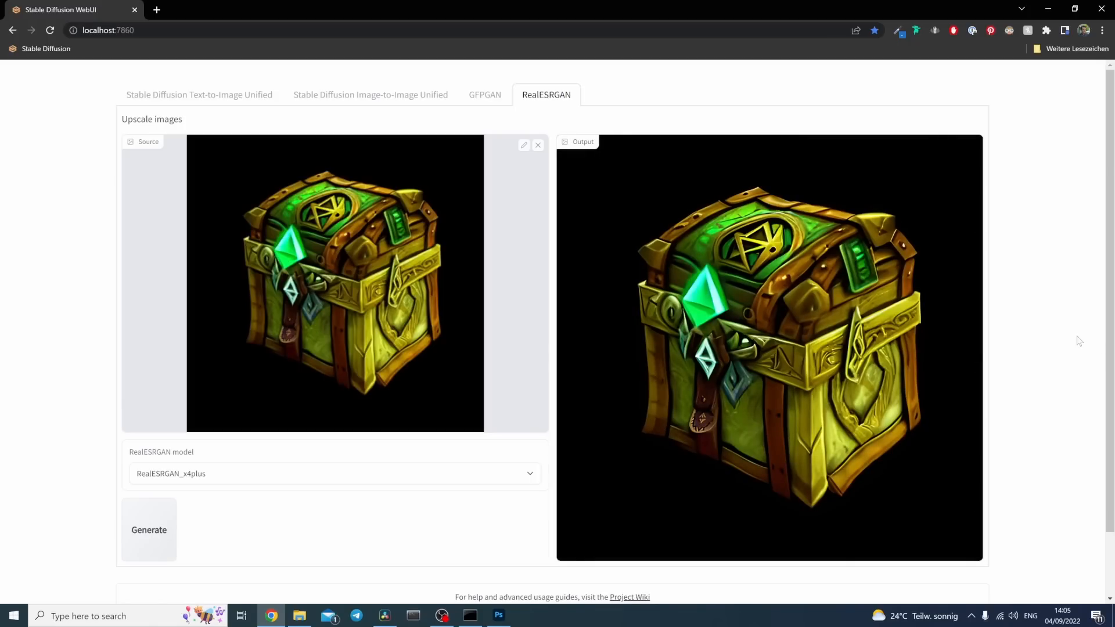
scroll(914, 378, "down", 1)
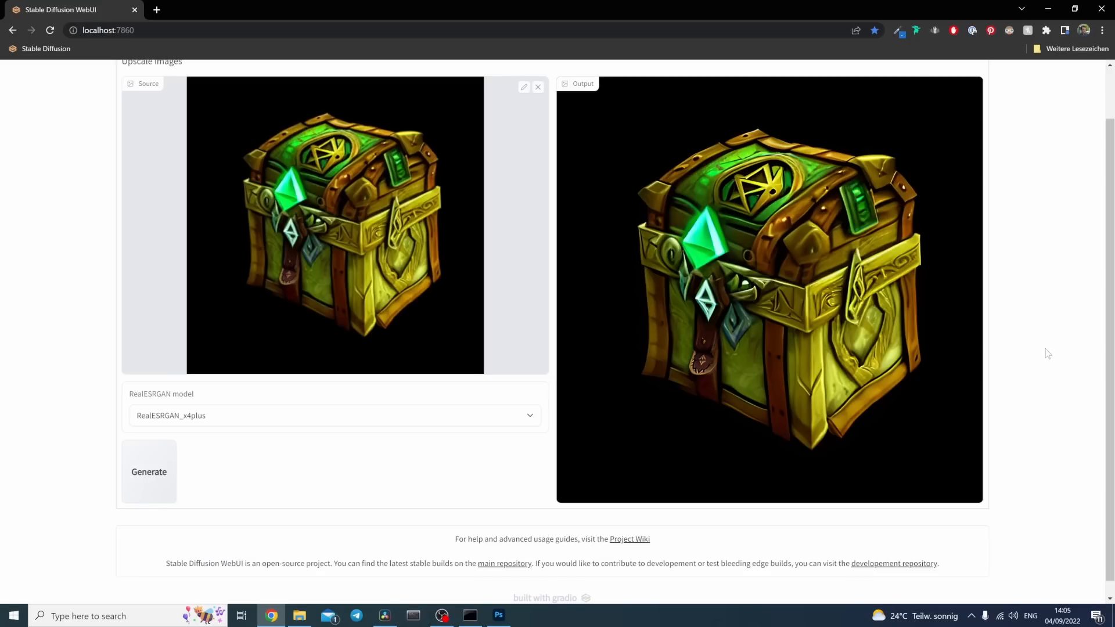
scroll(1043, 351, "up", 1)
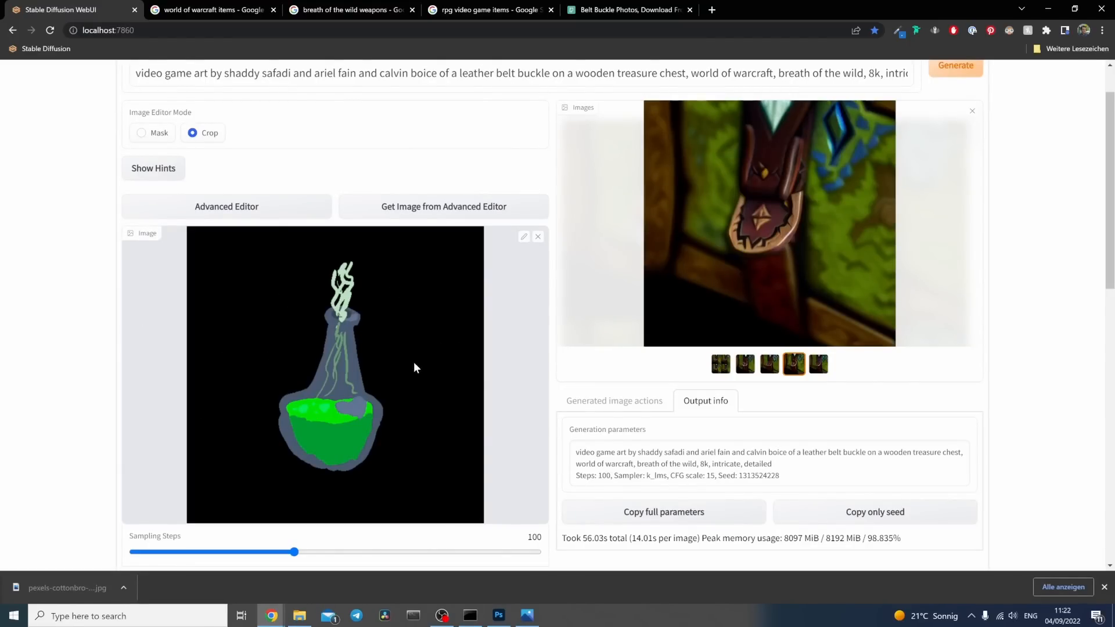
Step: Change the subject of the potion sketch's image-to-image prompt to "glass bottle of potion with green liquid"
scroll(119, 300, "up", 1)
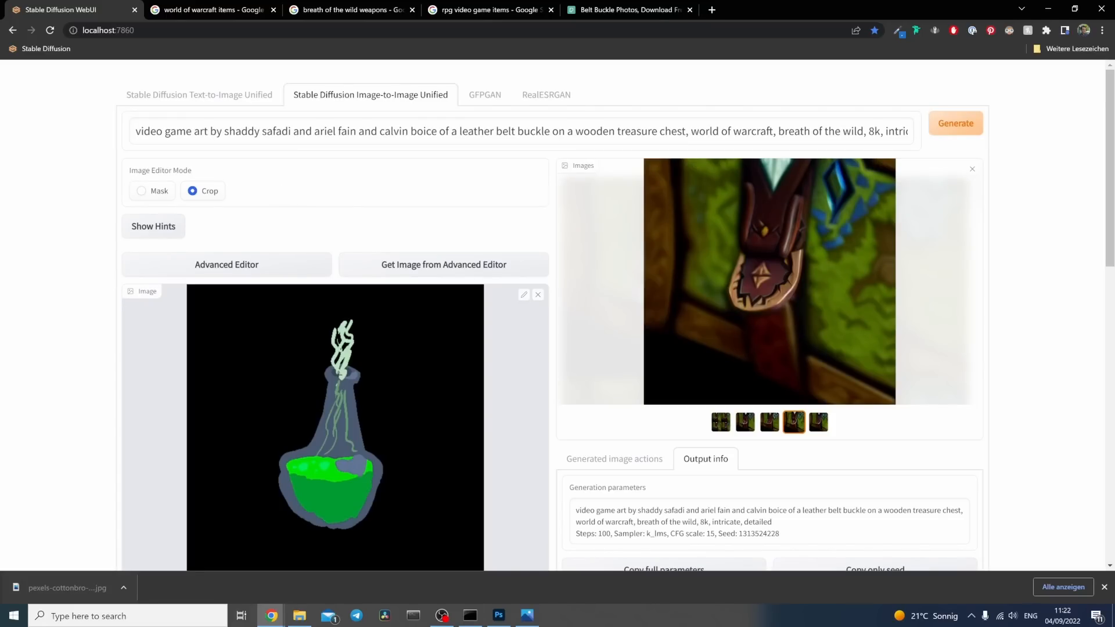
left_click_drag(686, 132, 459, 131)
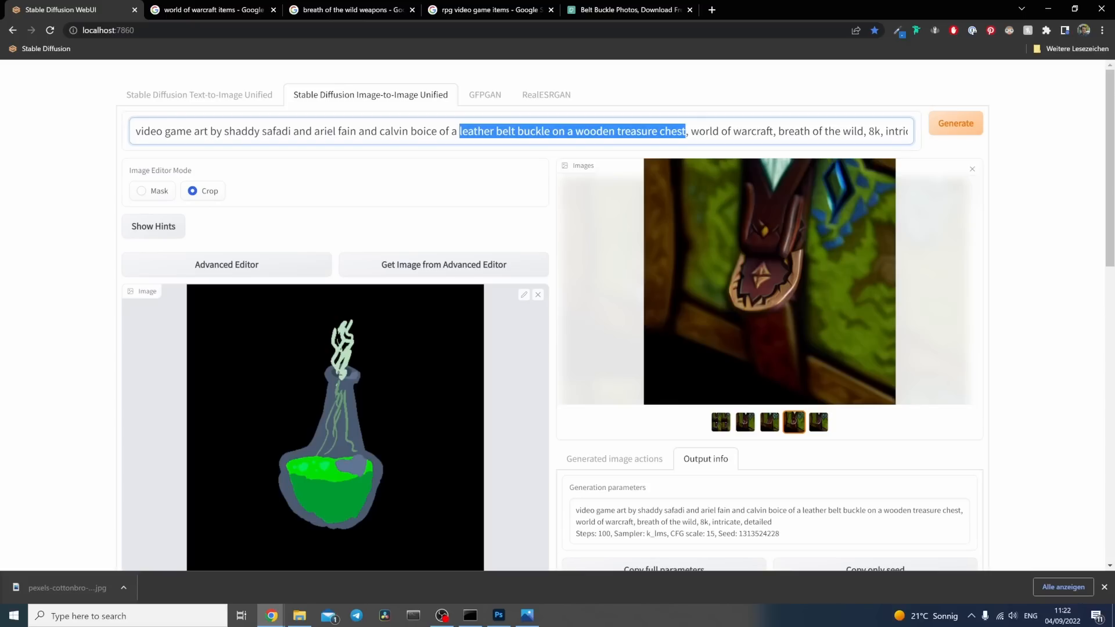
type("bottle of pot")
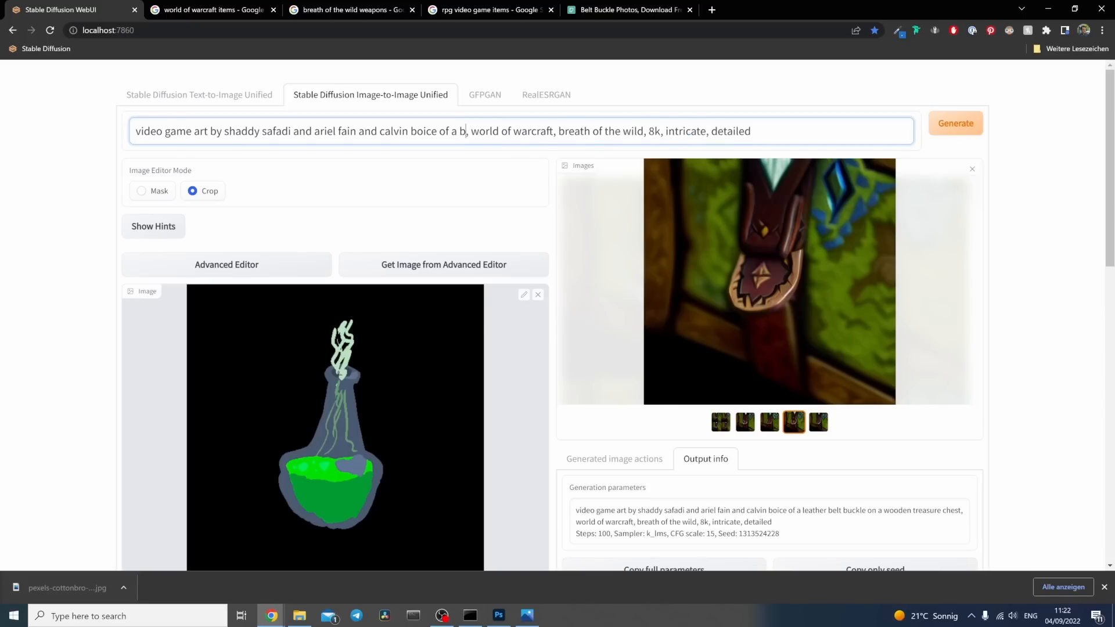
type("ion")
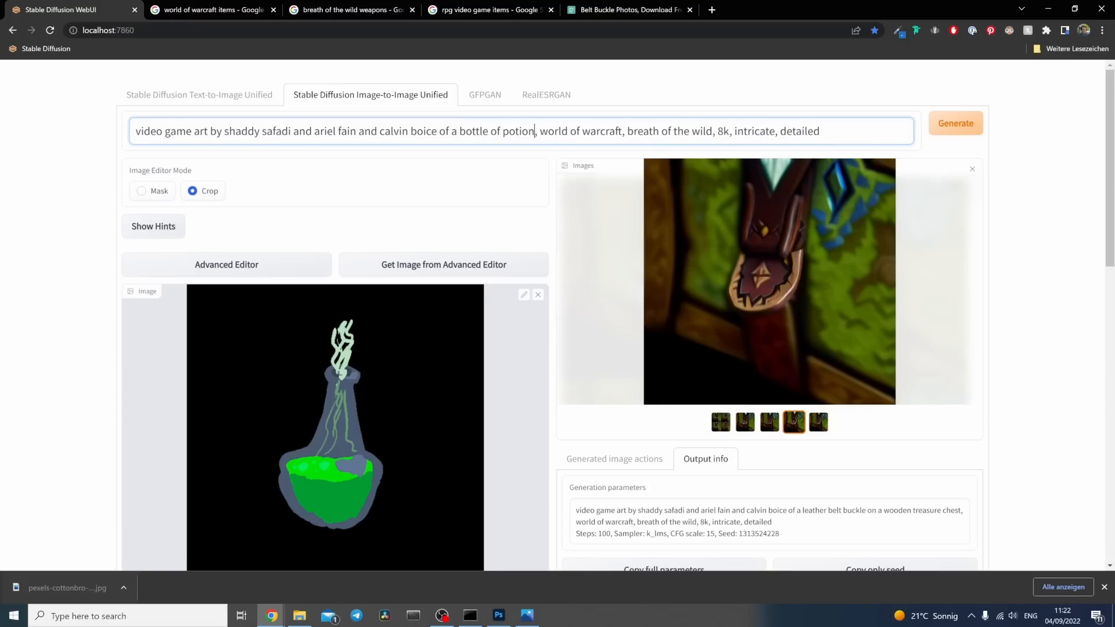
type("glass")
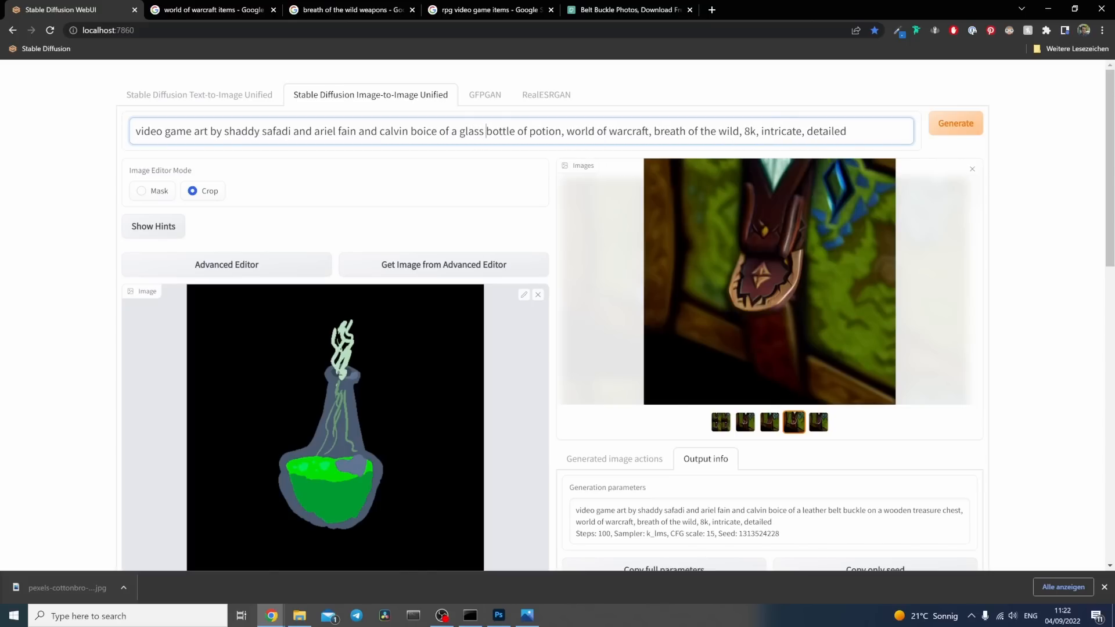
left_click(561, 131)
type("with gre")
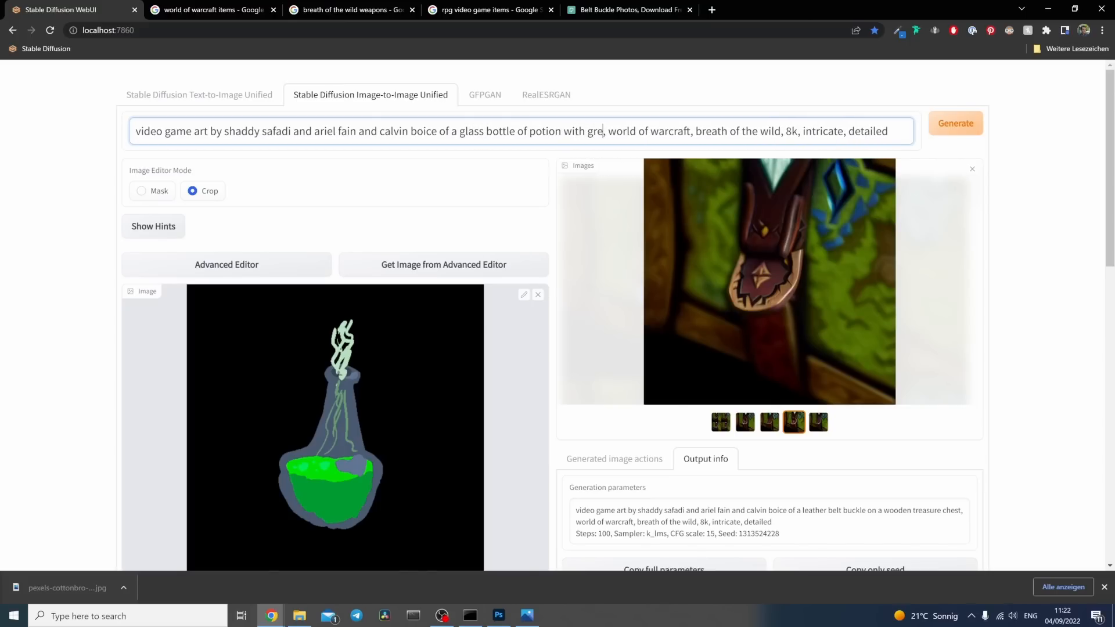
type("en liquid")
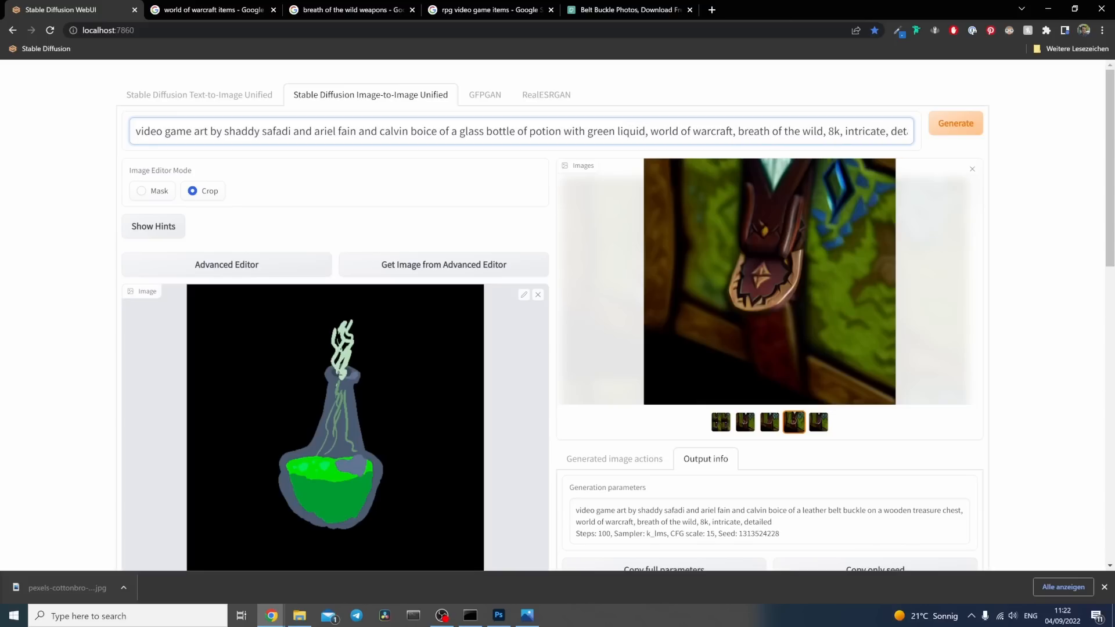
type(", steam coming")
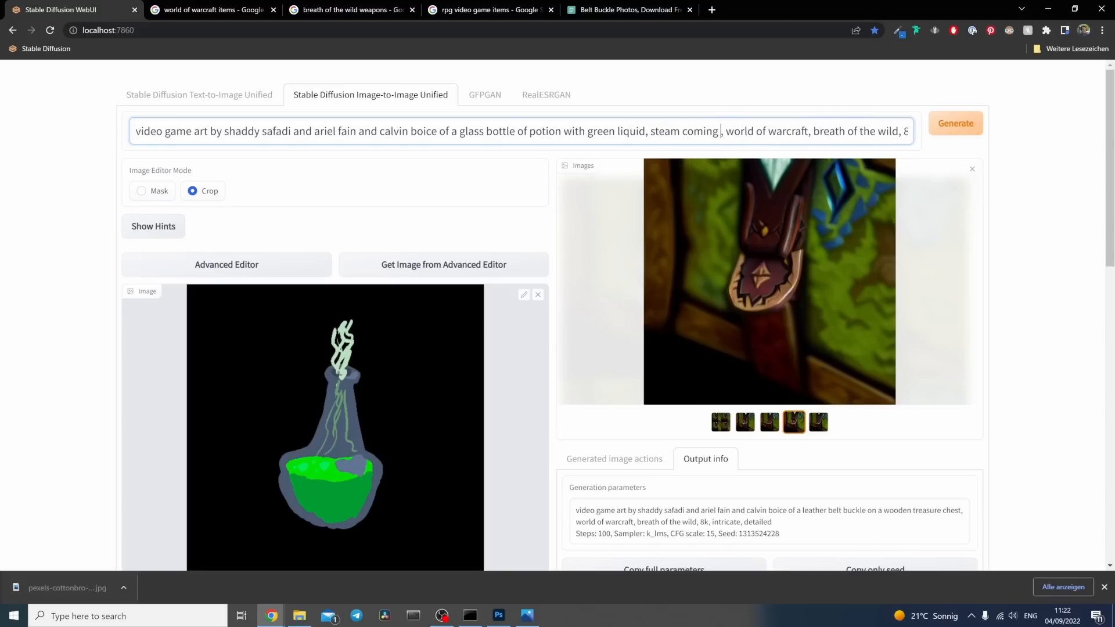
type(" out of the to")
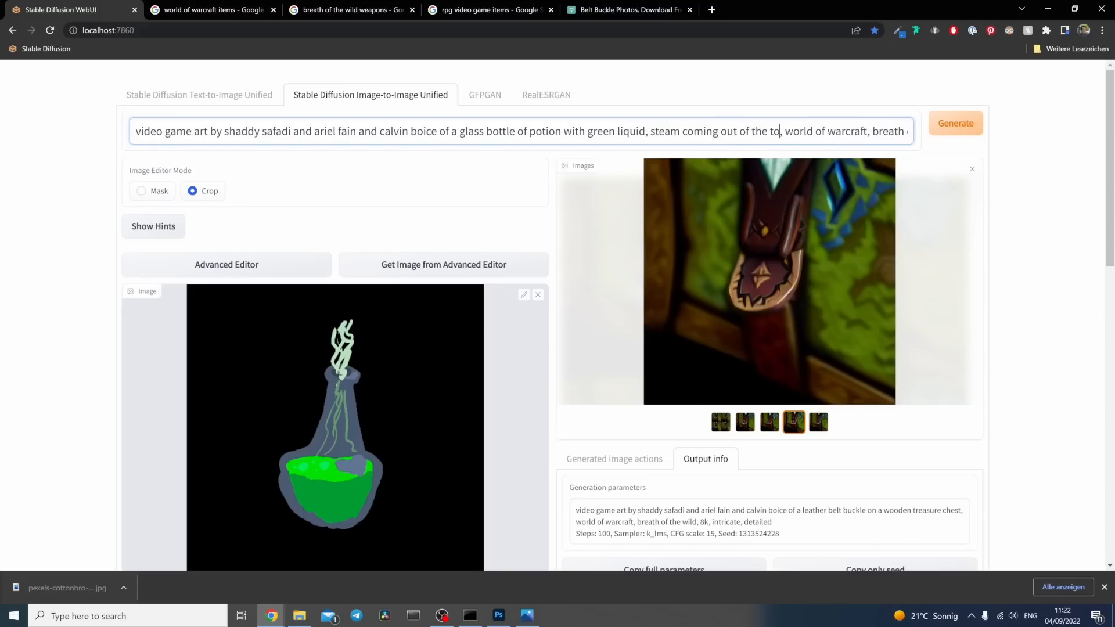
type("p")
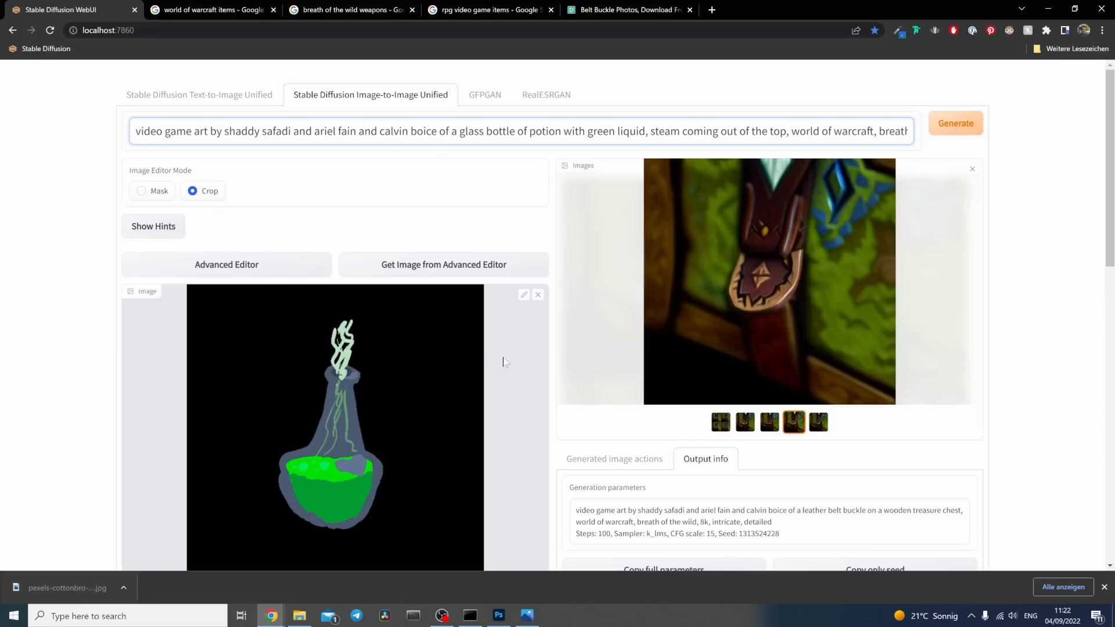
type("bubbling")
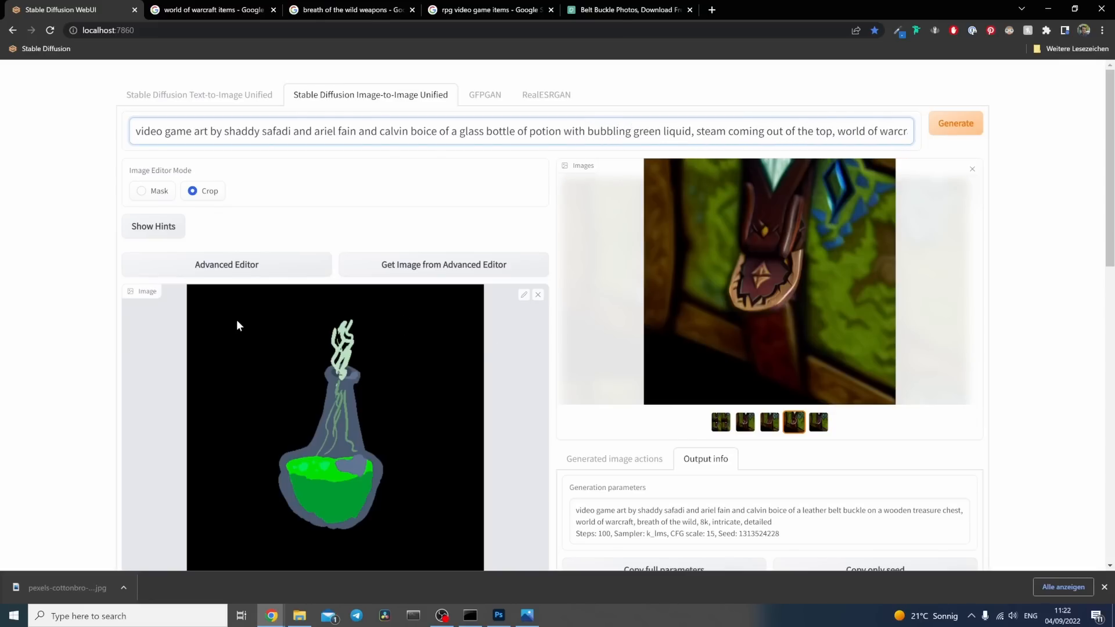
Step: Set the denoising strength to 0.36 and the classifier free guidance scale to 11
scroll(201, 348, "down", 13)
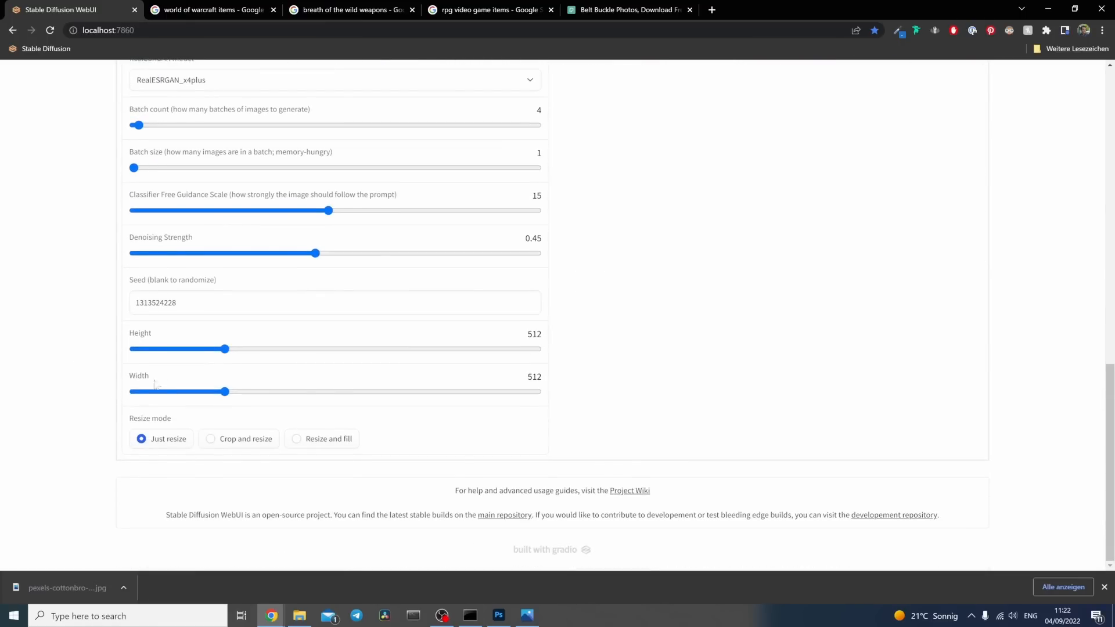
scroll(192, 250, "up", 1)
left_click_drag(315, 311, 279, 316)
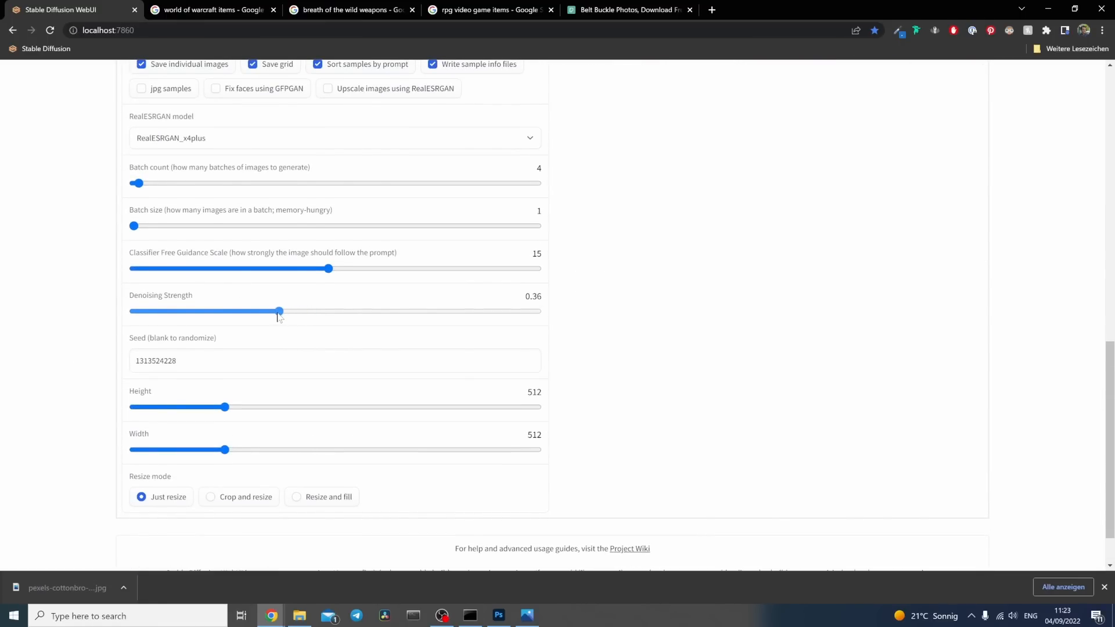
left_click_drag(327, 272, 276, 276)
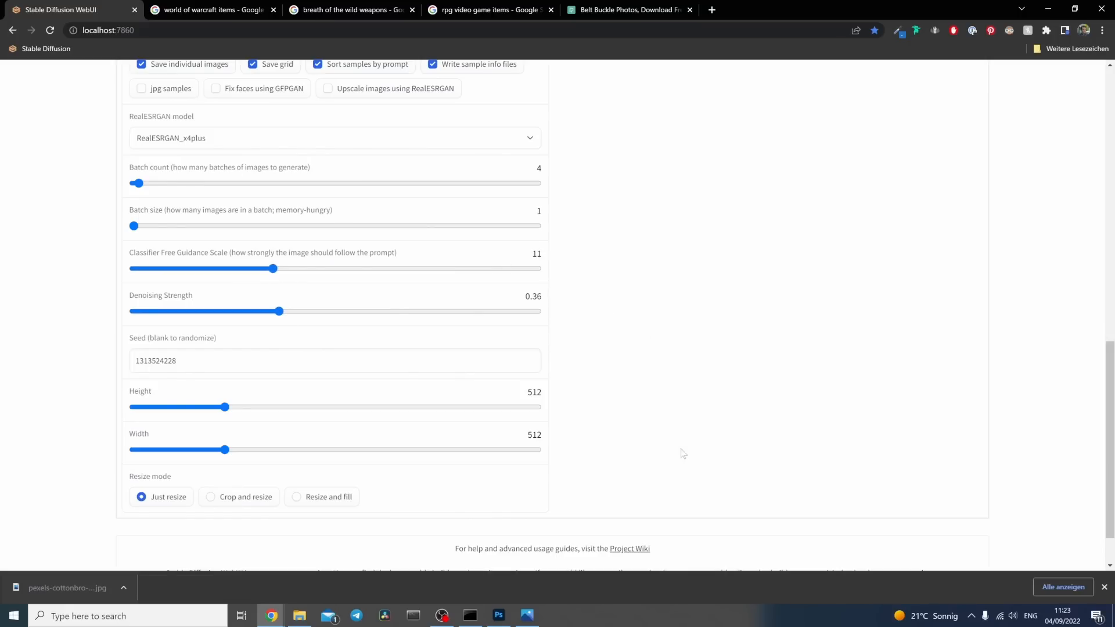
Step: Clear the seed so that each generation is randomized
scroll(779, 455, "up", 1)
left_click_drag(178, 419, 115, 419)
key("BackSpace")
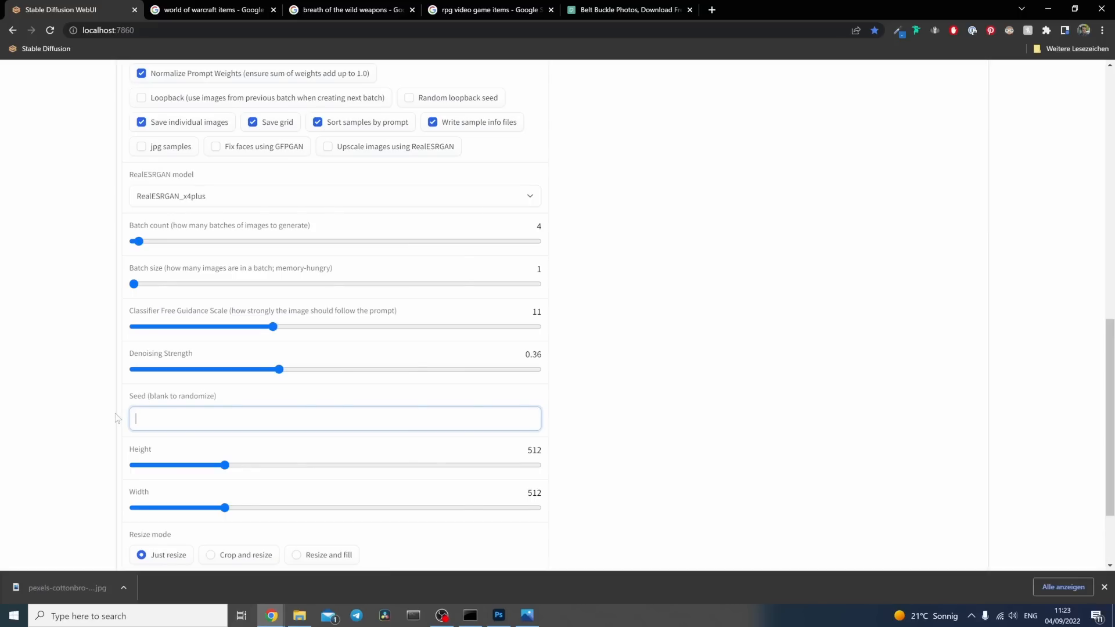
left_click(631, 387)
Step: Set the sampling steps to 50 and generate four variations of the potion sketch, checking the progress in the command window
scroll(649, 423, "up", 10)
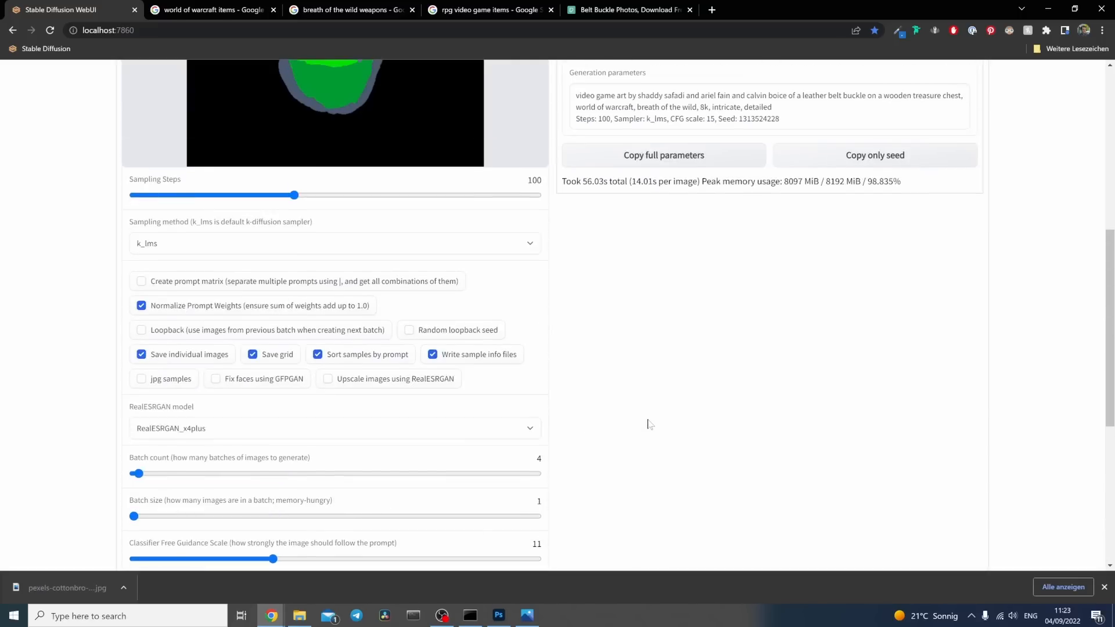
scroll(503, 385, "down", 4)
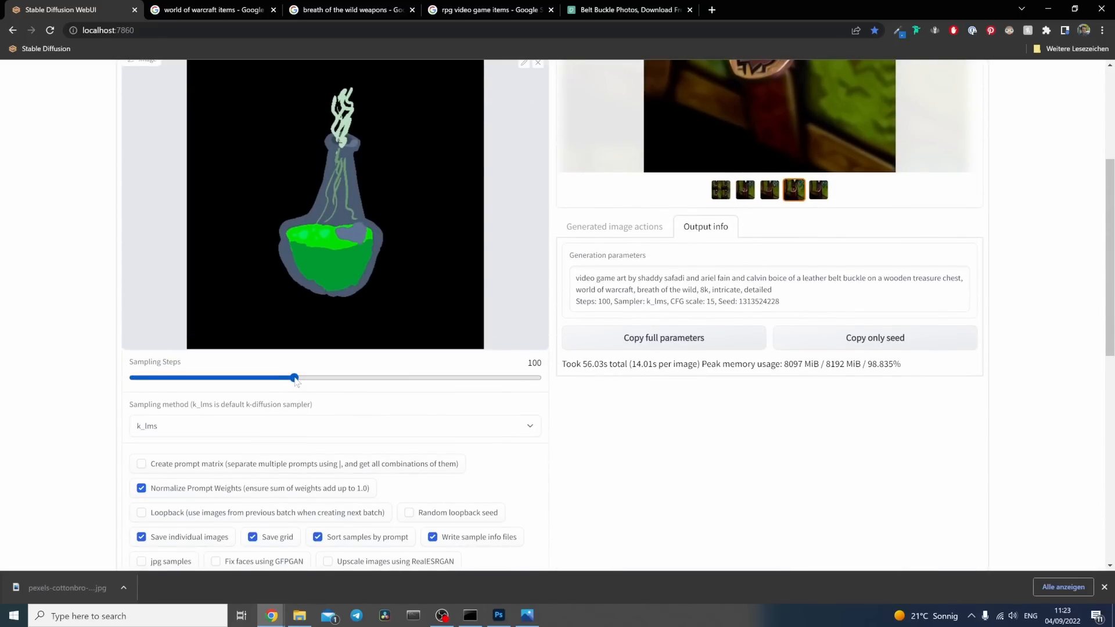
left_click(235, 377)
left_click_drag(237, 381, 212, 384)
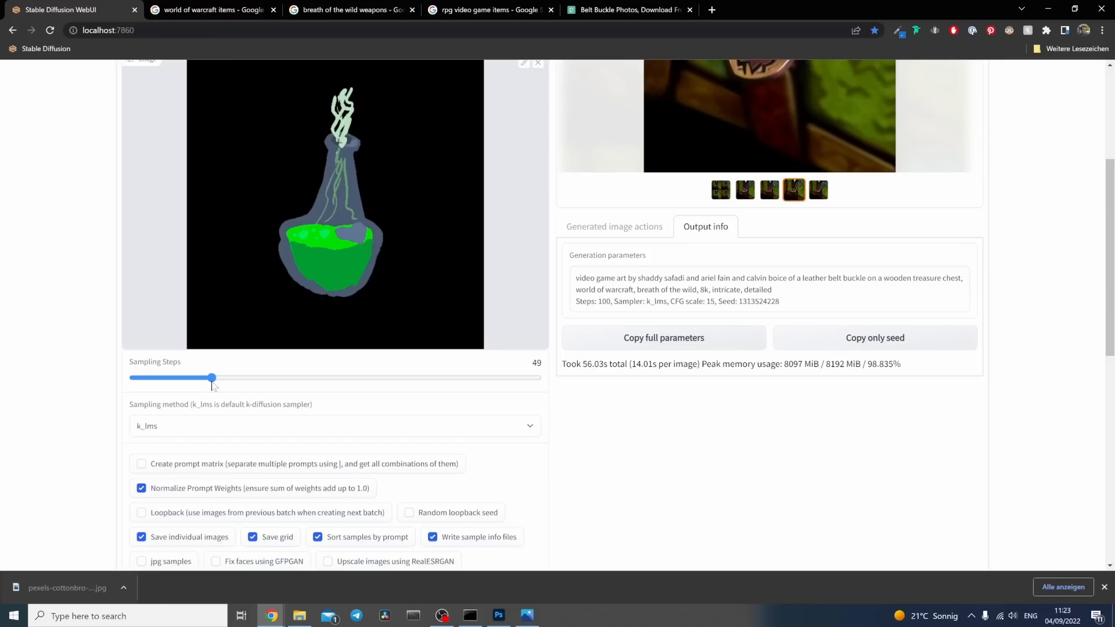
scroll(854, 458, "up", 4)
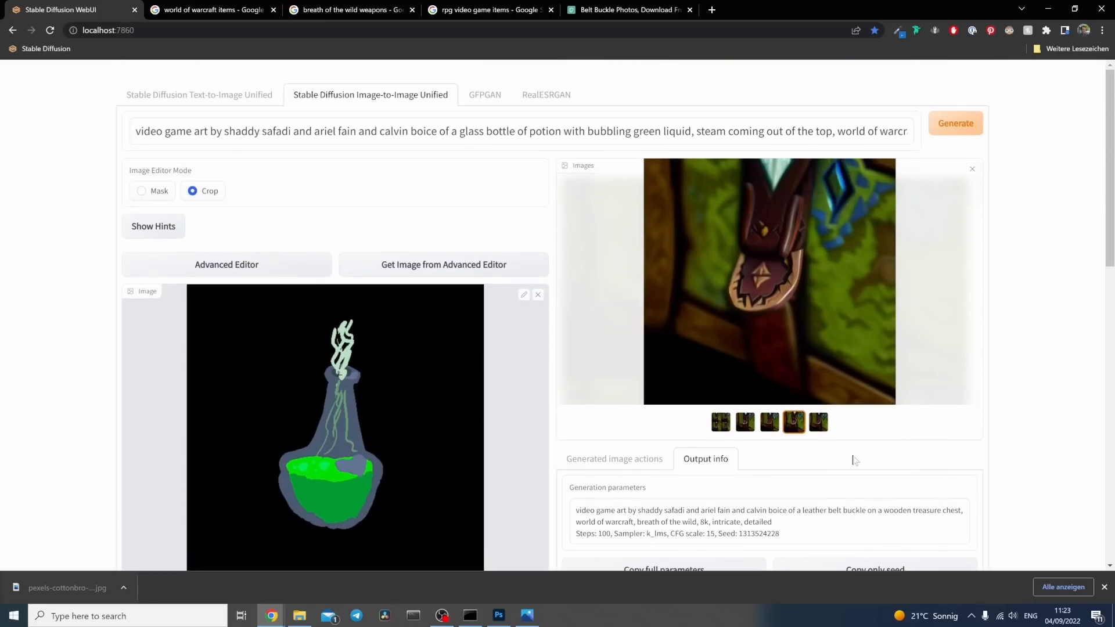
left_click(947, 119)
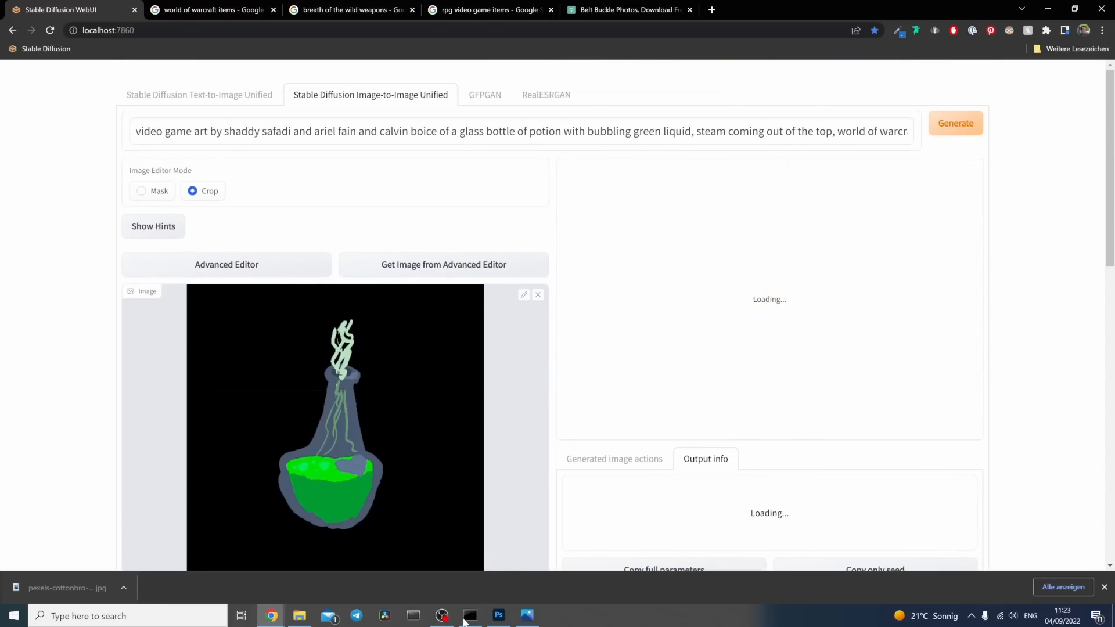
left_click(470, 616)
left_click(1015, 300)
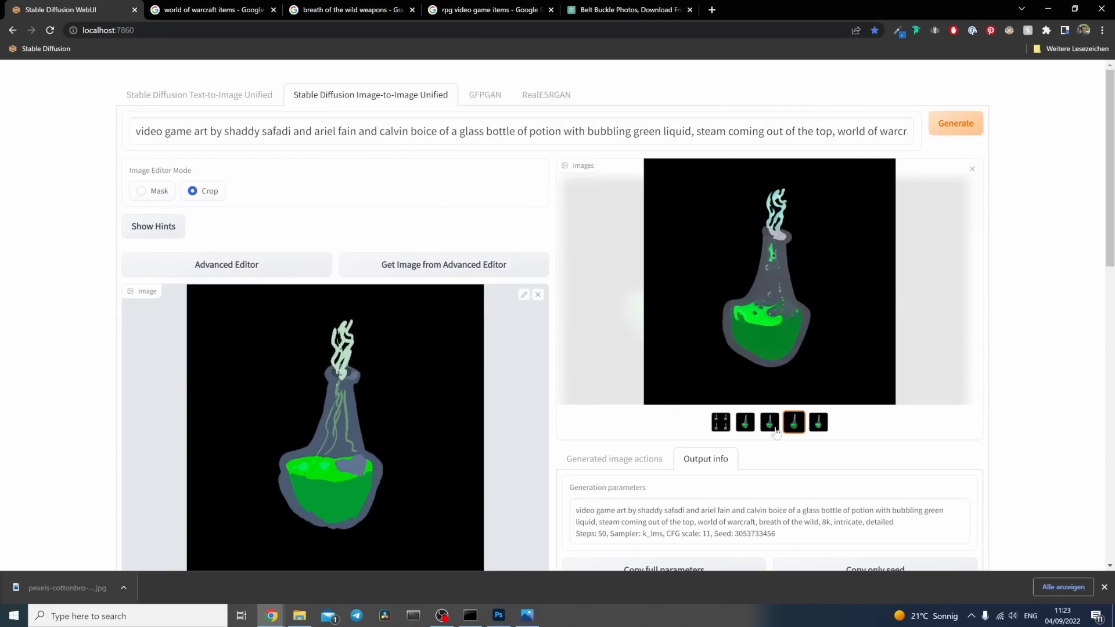
Step: Compare the four potion variations and replace the input image with the third one
left_click(720, 423)
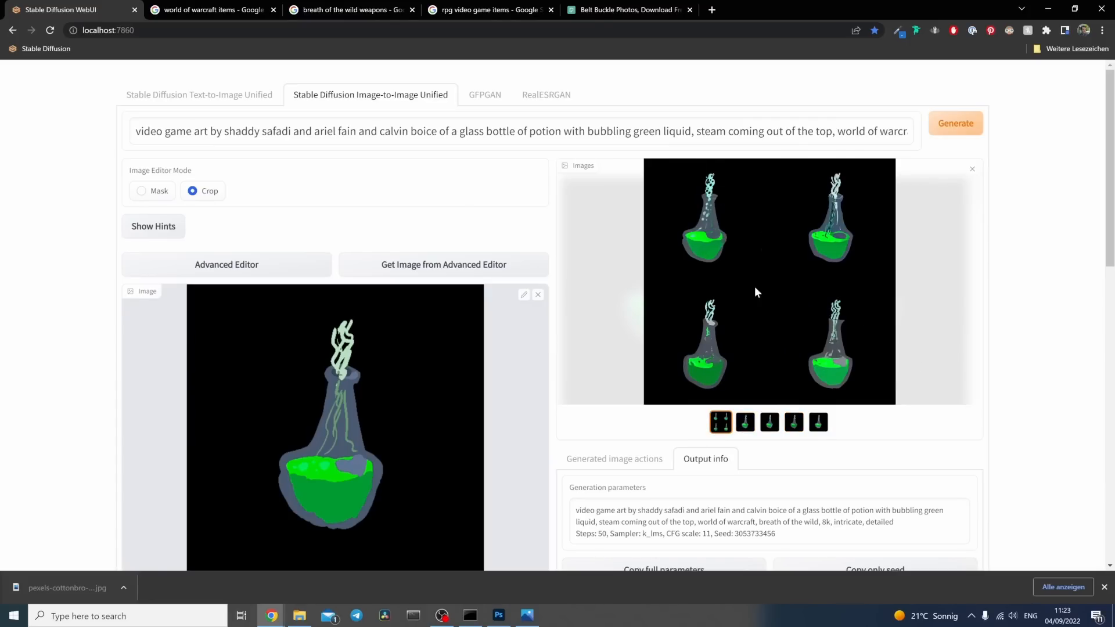
left_click(745, 422)
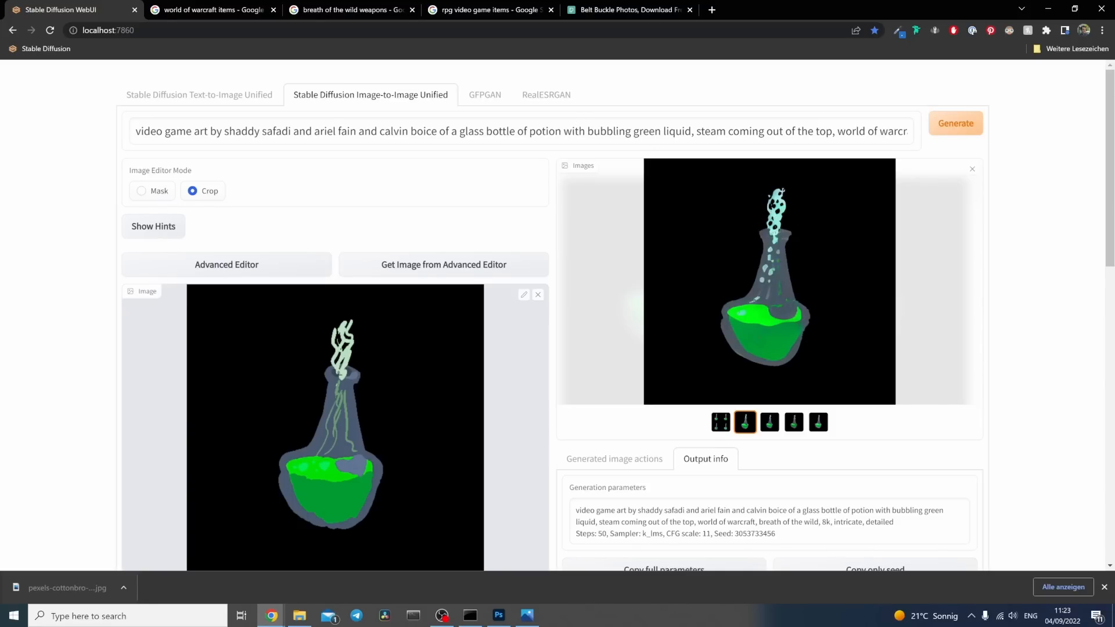
left_click(770, 422)
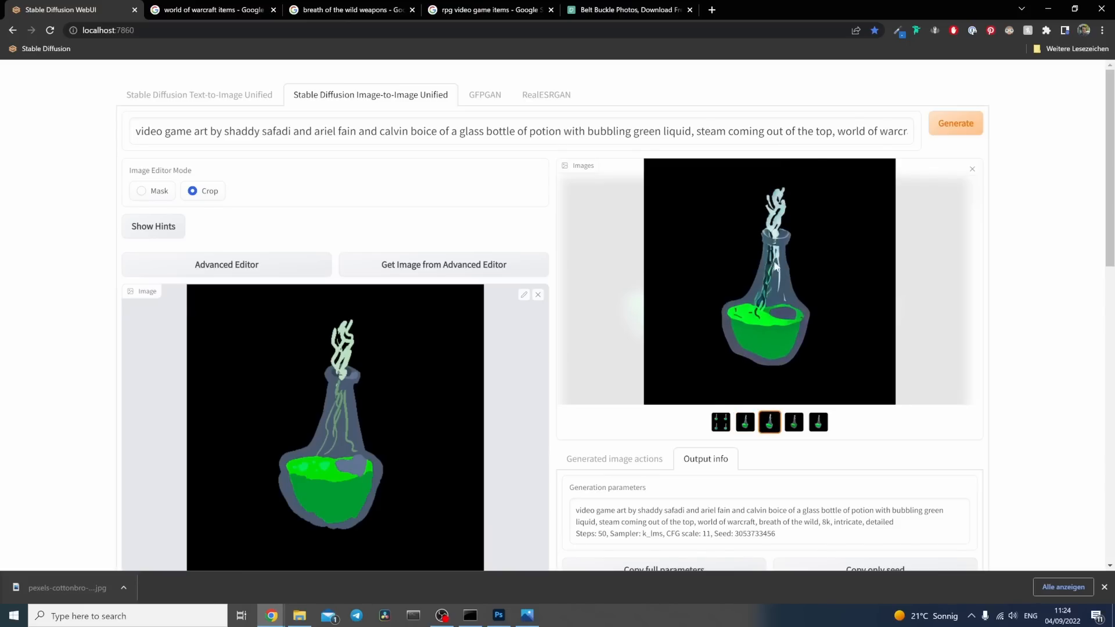
left_click(799, 425)
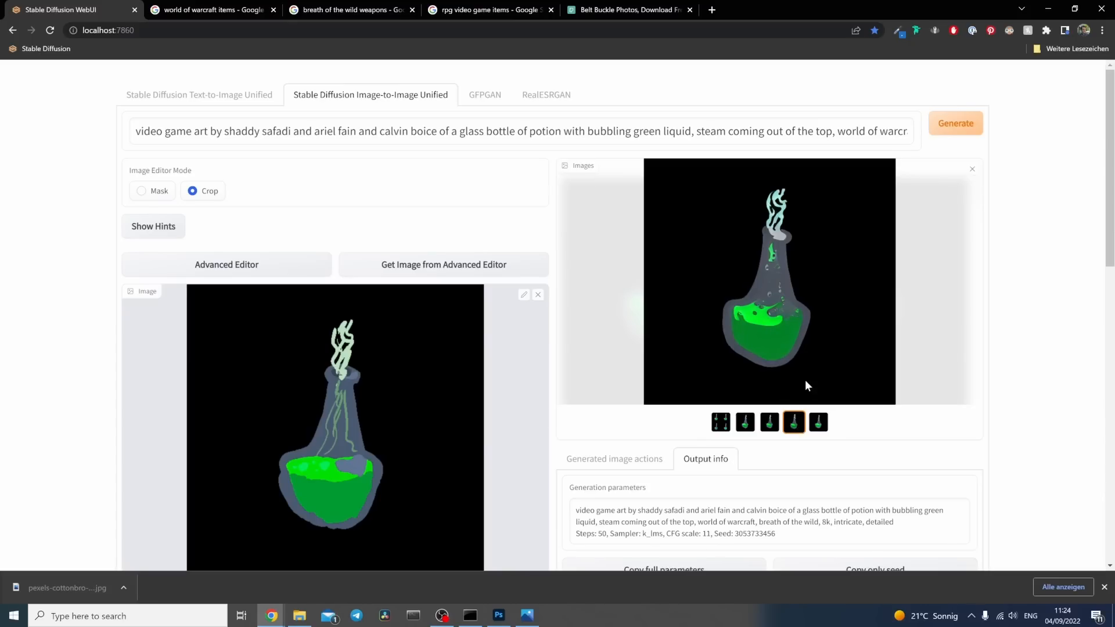
left_click(818, 422)
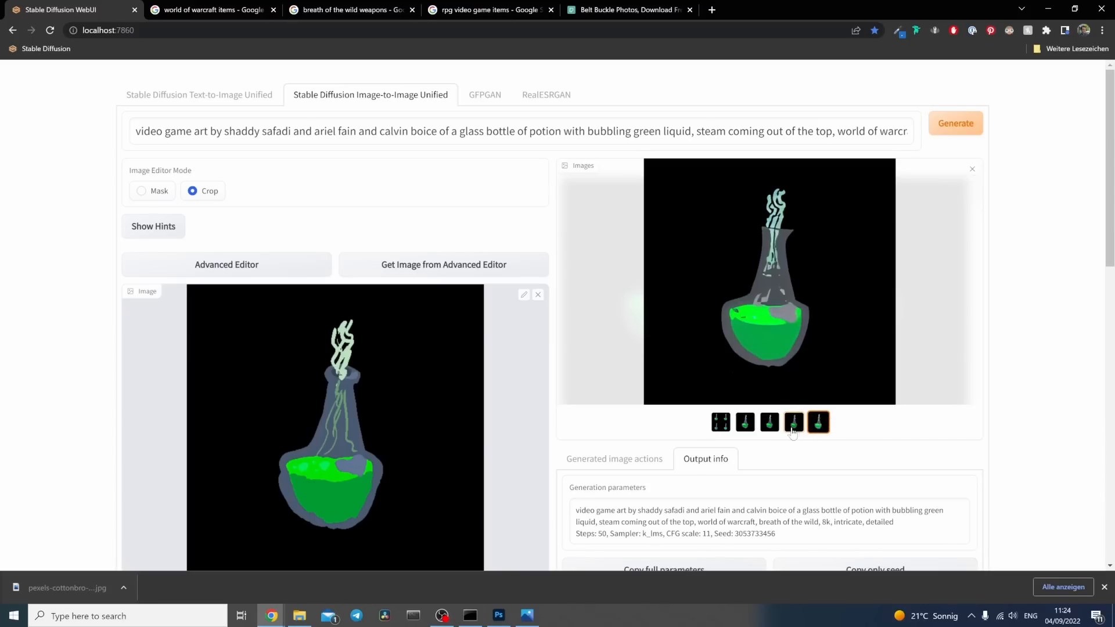
left_click(793, 429)
left_click(537, 295)
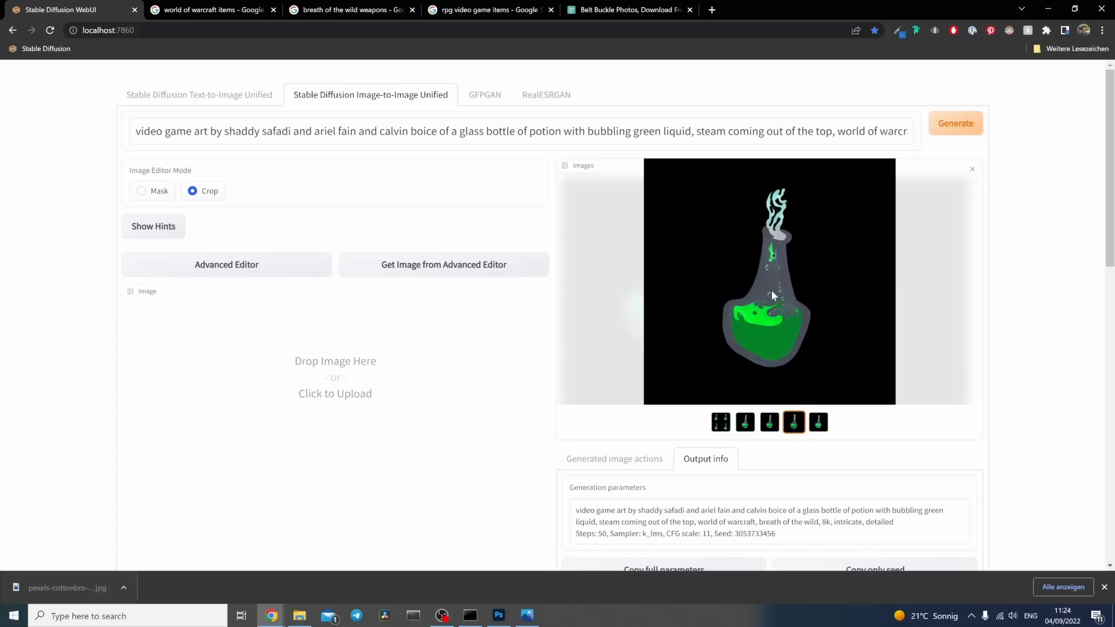
left_click_drag(771, 290, 370, 357)
Step: Generate another batch from the new input image with the same settings, checking the progress in the command window
scroll(110, 398, "down", 3)
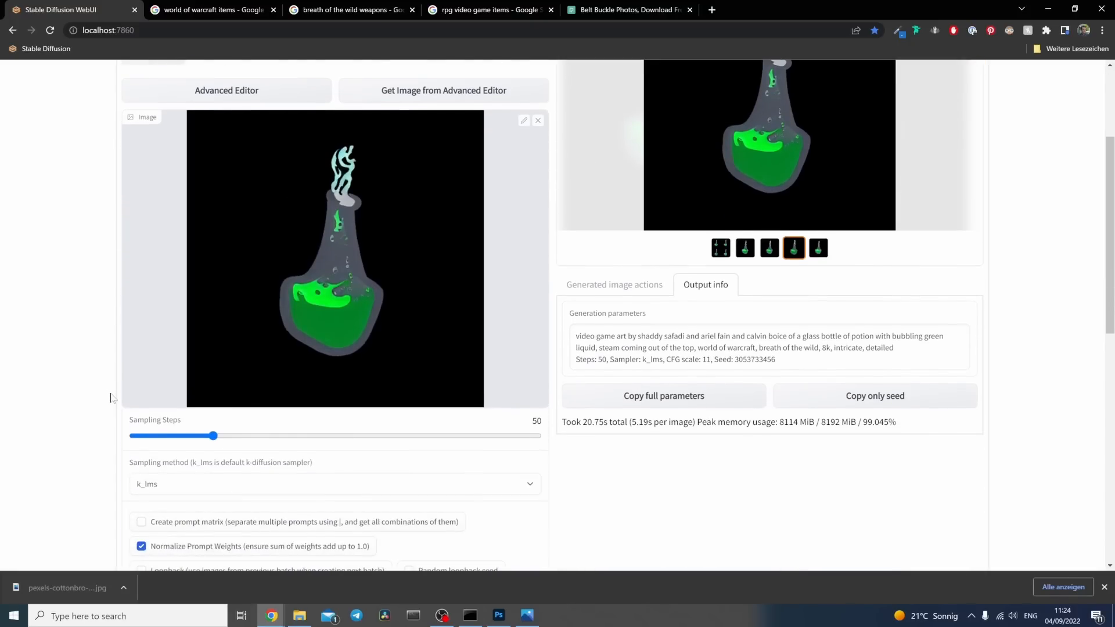
scroll(107, 399, "down", 7)
scroll(99, 392, "up", 10)
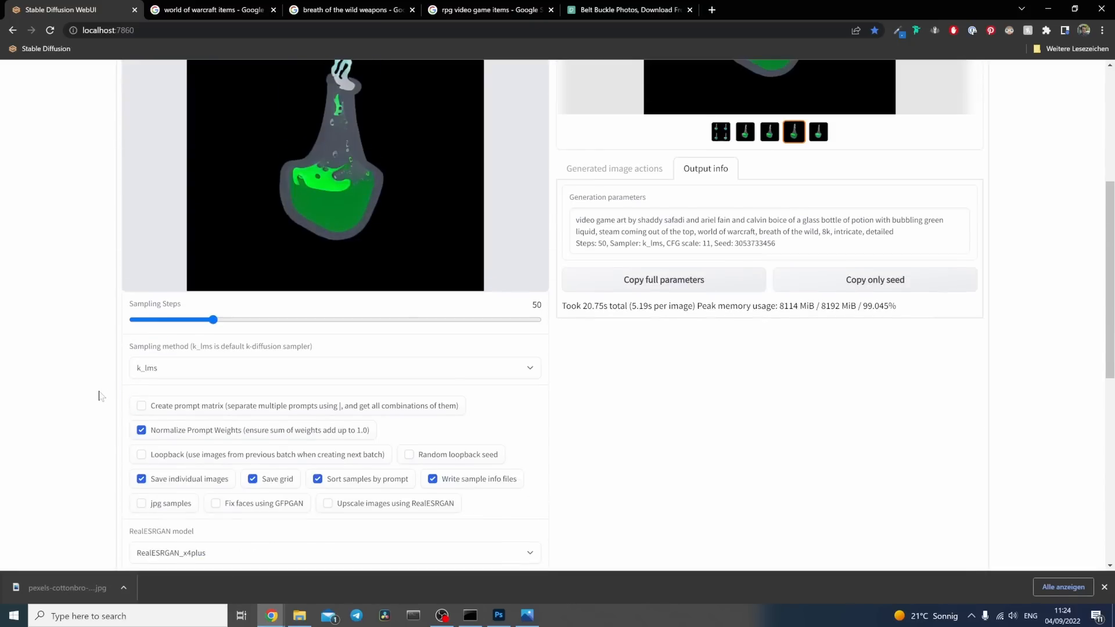
left_click(966, 120)
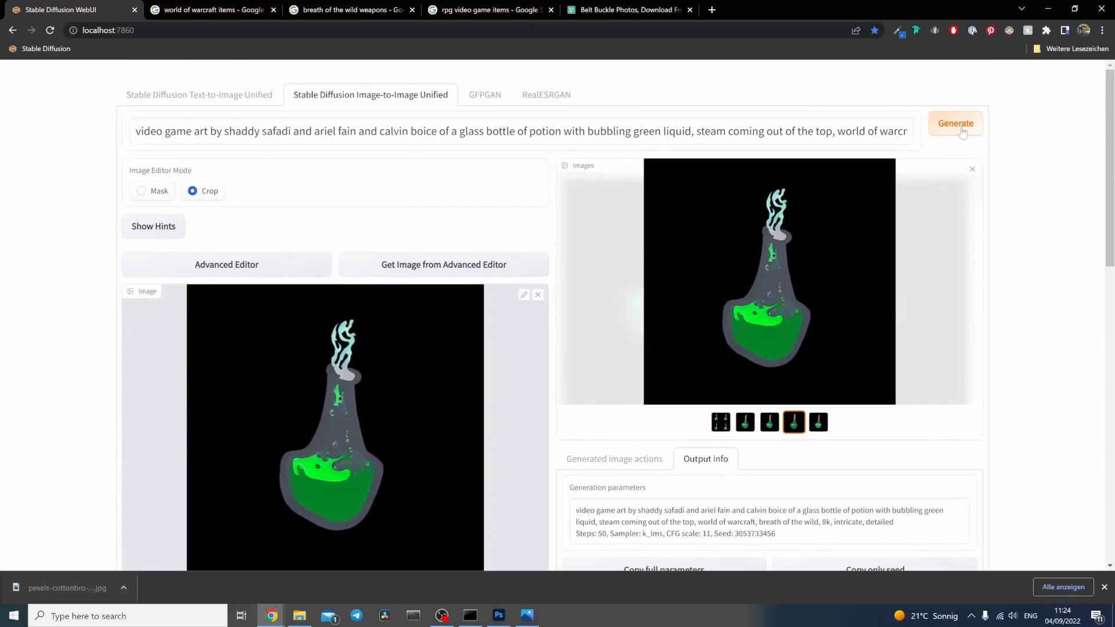
key("alt+Tab")
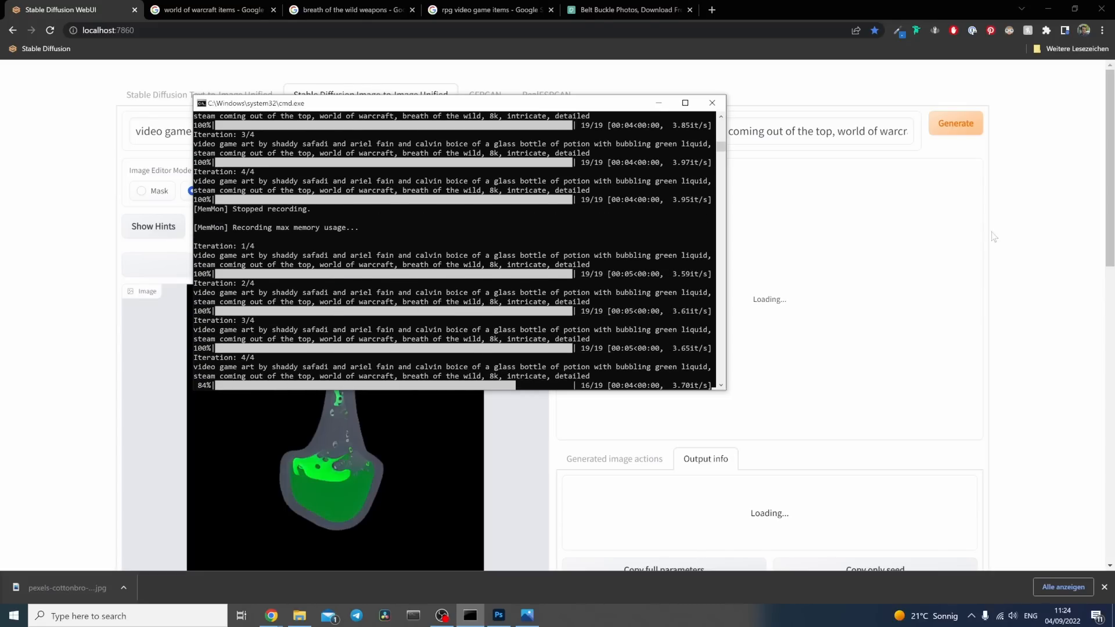
left_click(1033, 225)
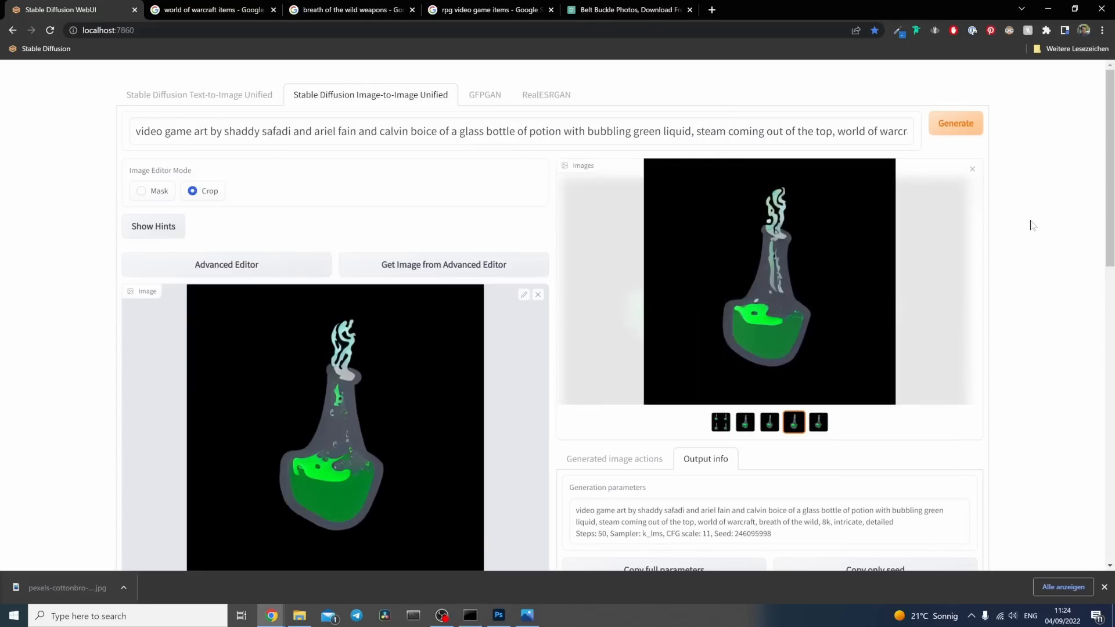
Step: Compare the new potion variations, copy the first one and paste it into Potion.psd in Photoshop
left_click(752, 427)
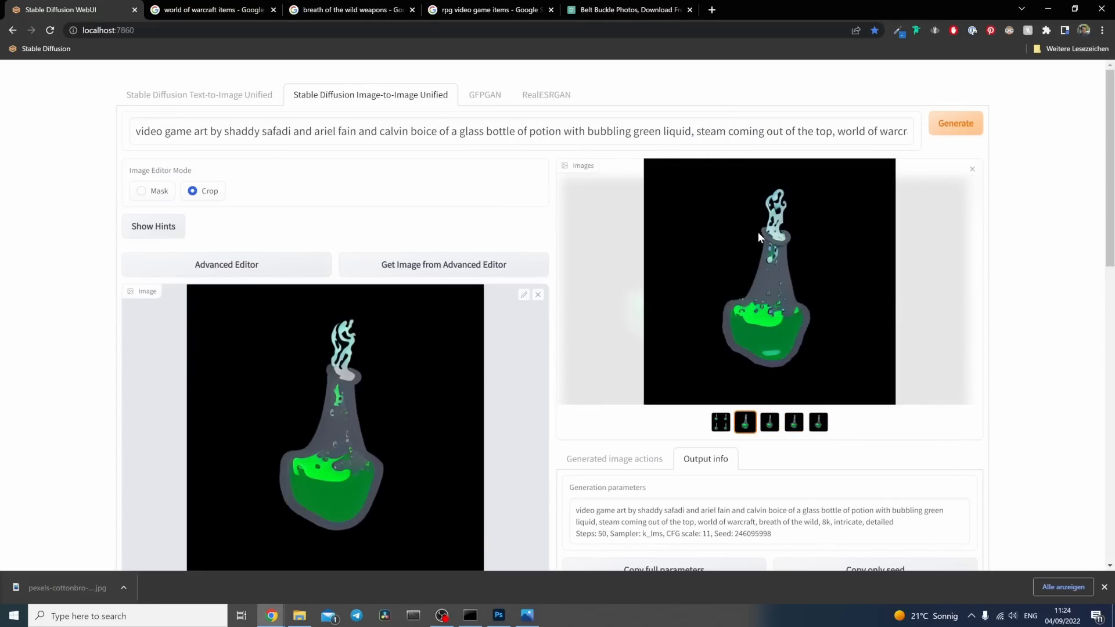
key("Right")
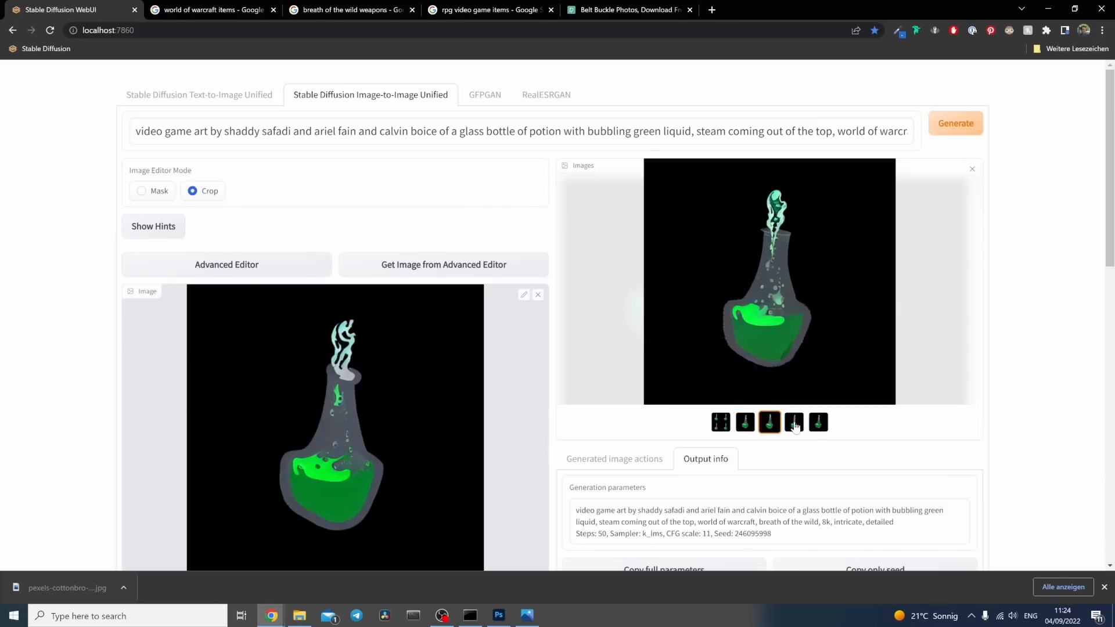
left_click(794, 423)
left_click(818, 424)
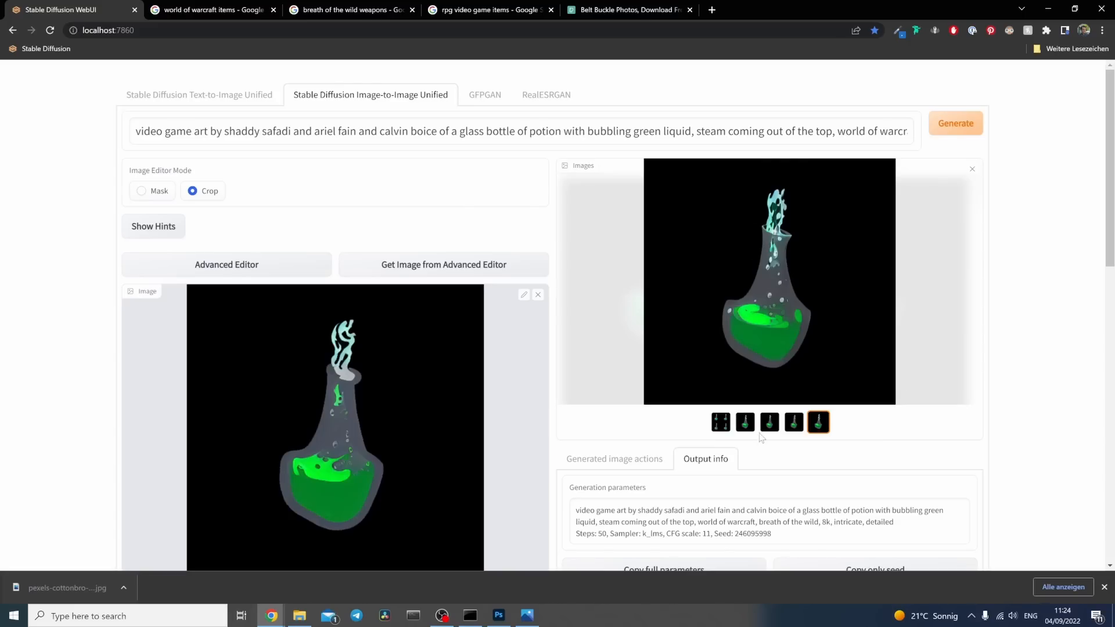
left_click(747, 429)
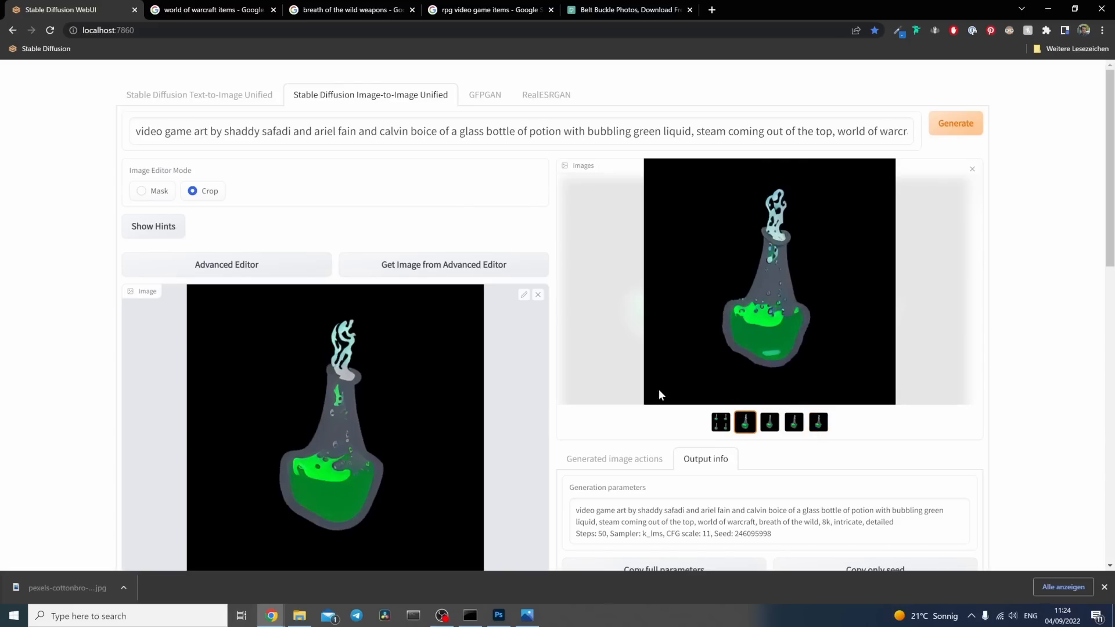
scroll(366, 383, "down", 1)
scroll(369, 385, "up", 1)
right_click(732, 262)
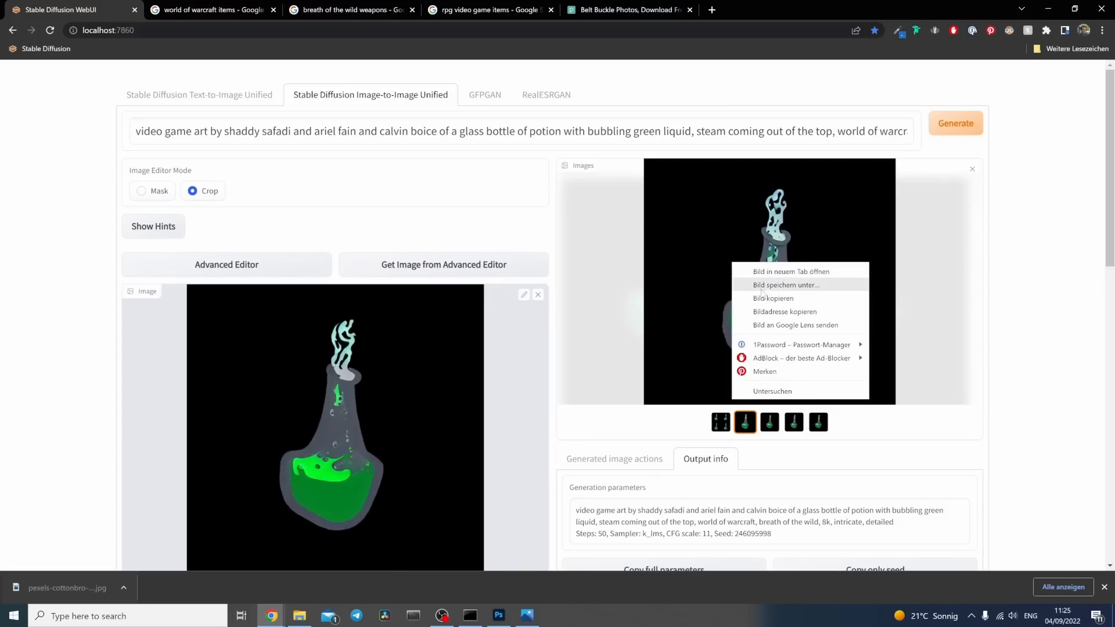
left_click(764, 302)
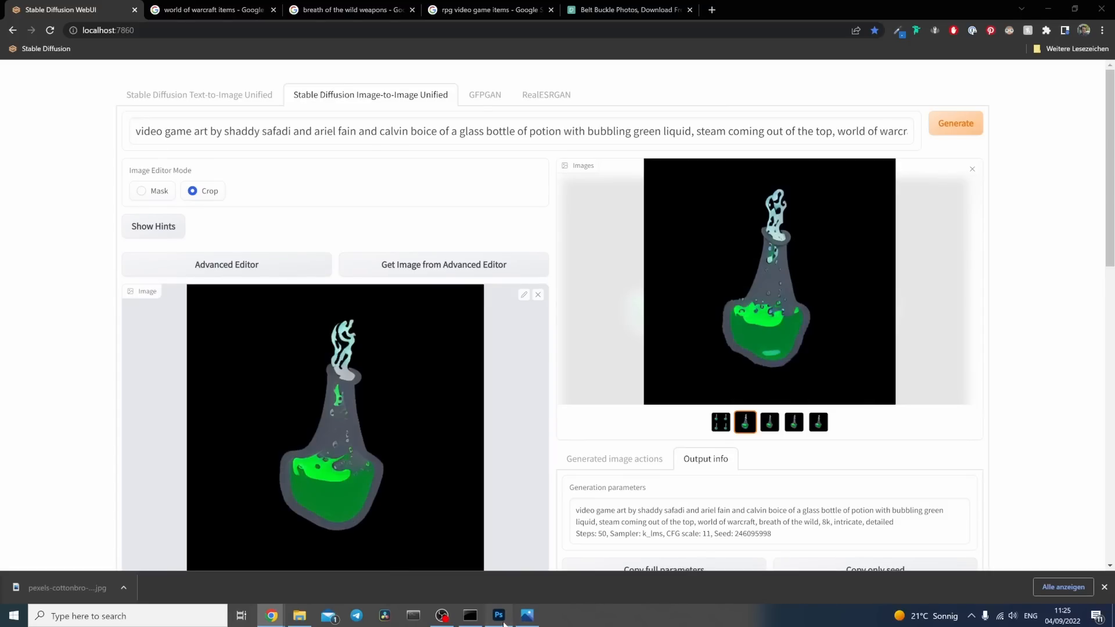
left_click(498, 615)
key("ctrl+v")
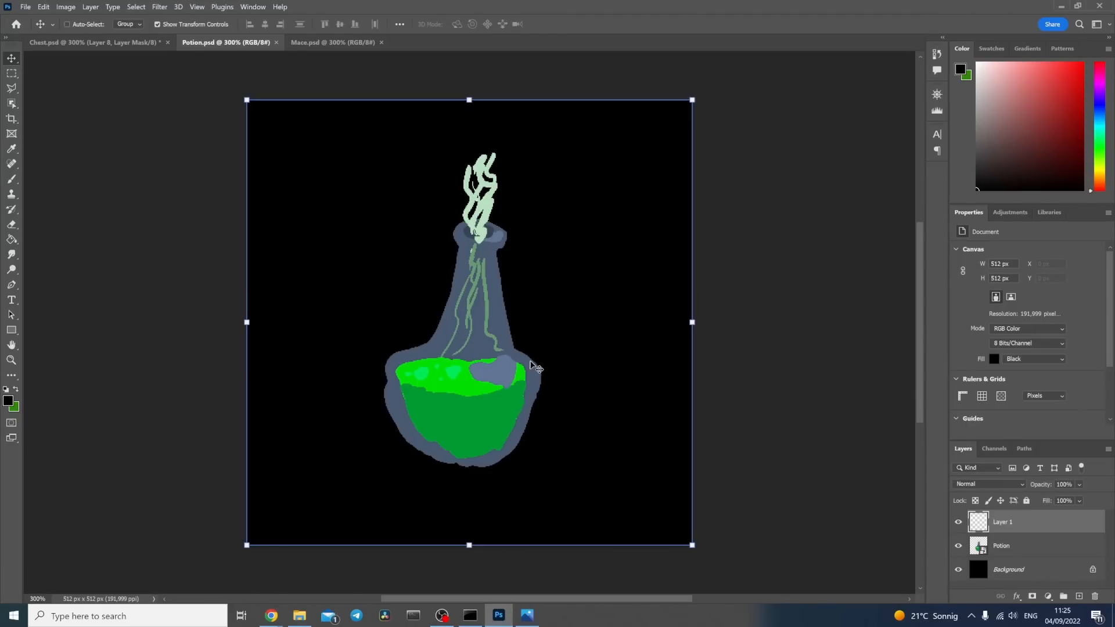
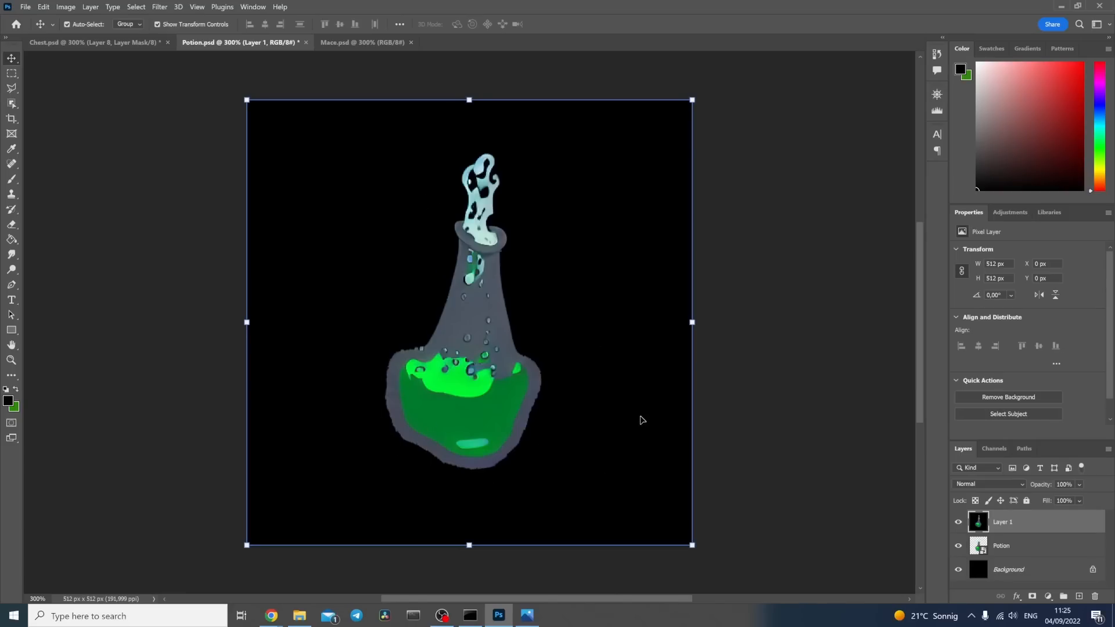
Step: Switch to the browser's Pexels page and search for "steam" photos
left_click(791, 378)
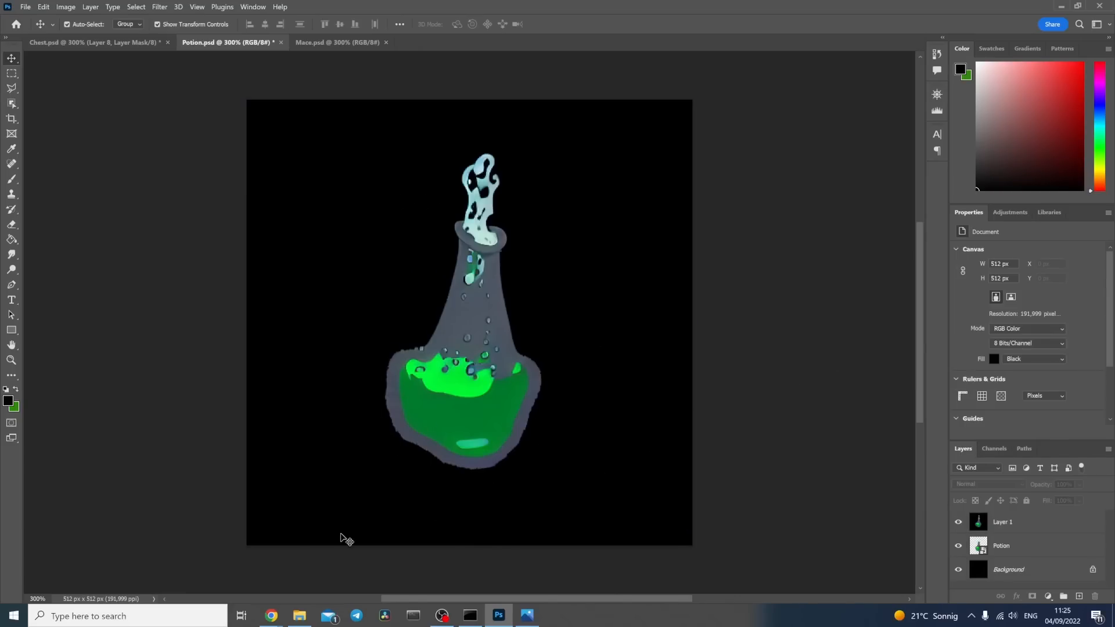
left_click(271, 616)
left_click(247, 563)
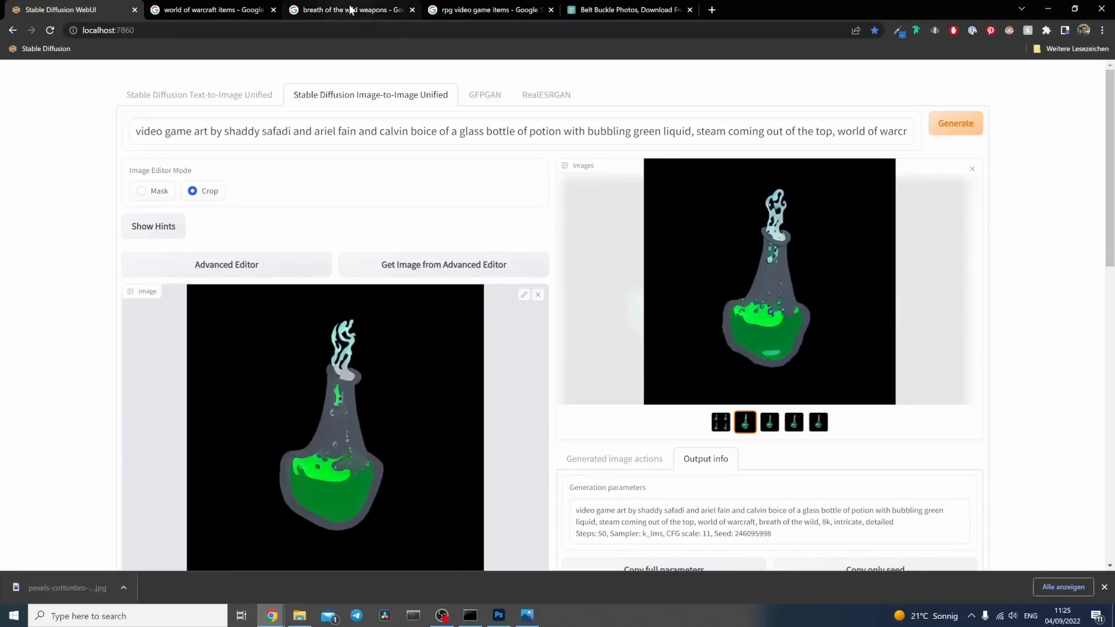
left_click(621, 11)
left_click(380, 128)
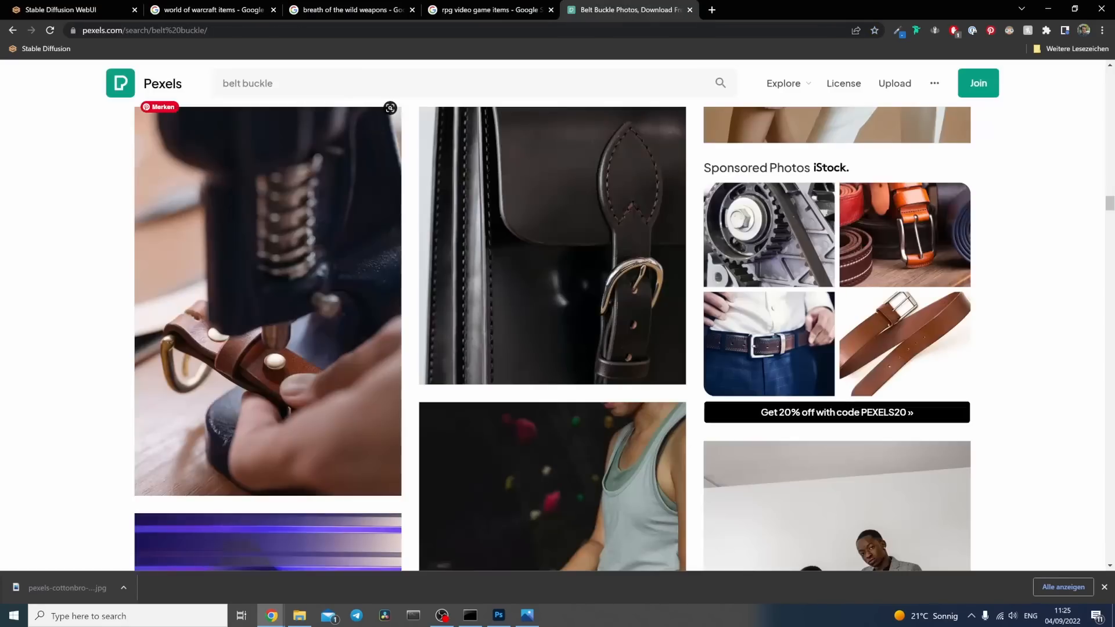
left_click(379, 83)
type("steam")
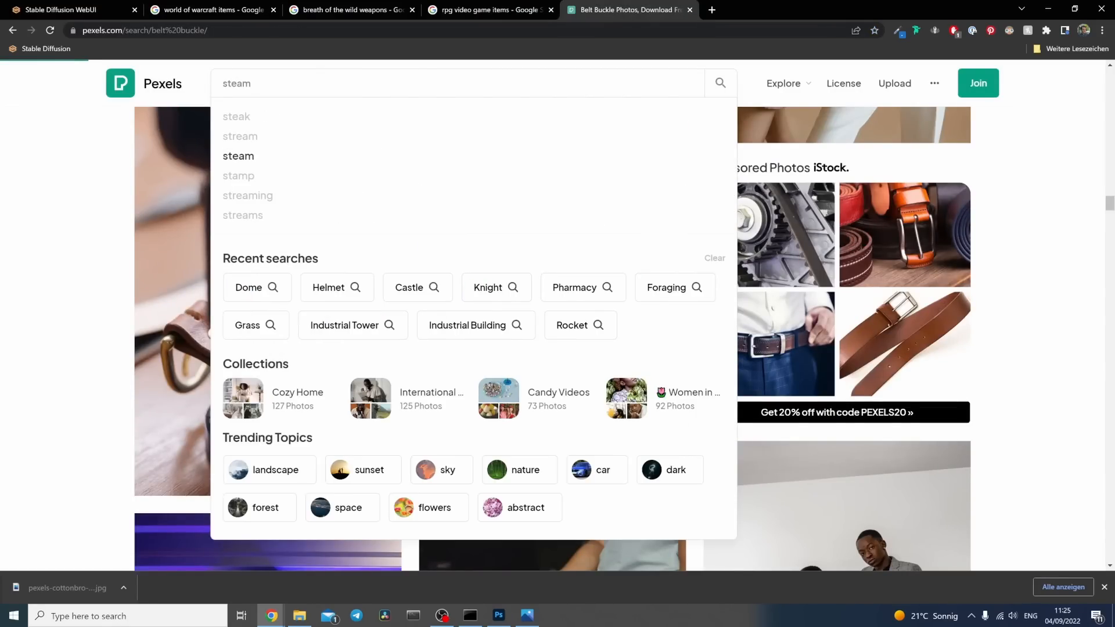
key("Return")
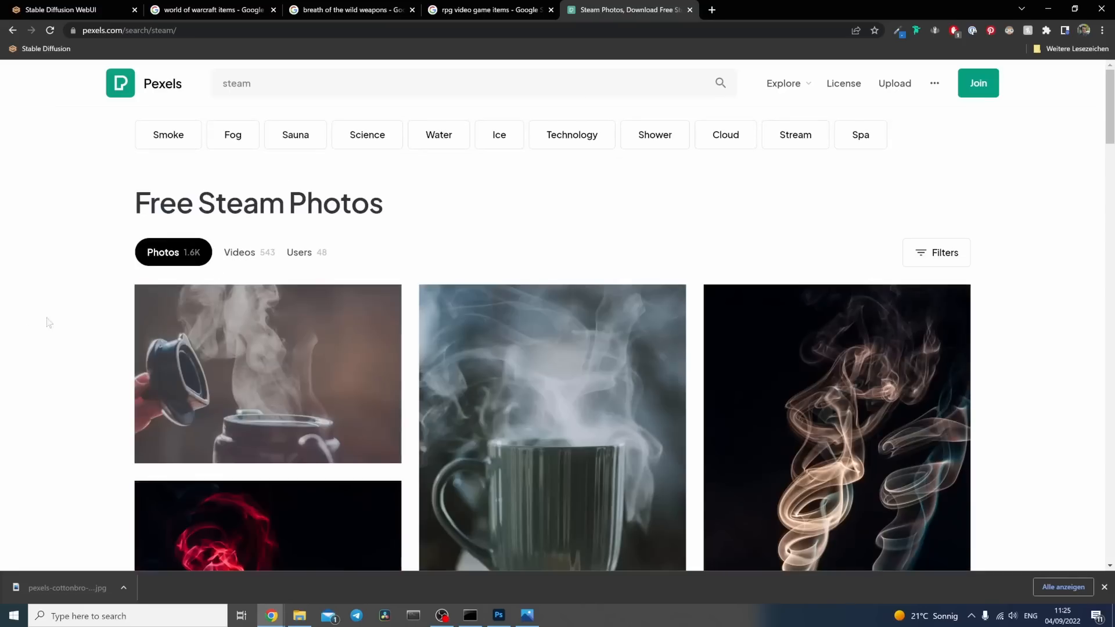
Step: Download the red smoke photo with the blue stem from Pexels and place it in Potion.psd in Photoshop
scroll(55, 313, "down", 5)
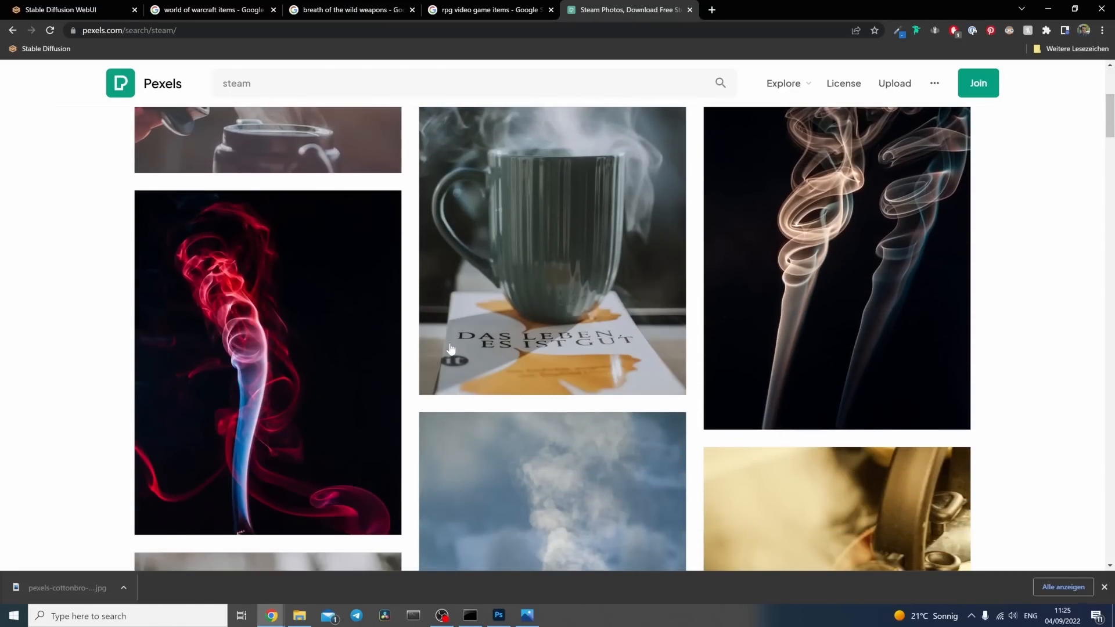
scroll(201, 283, "down", 3)
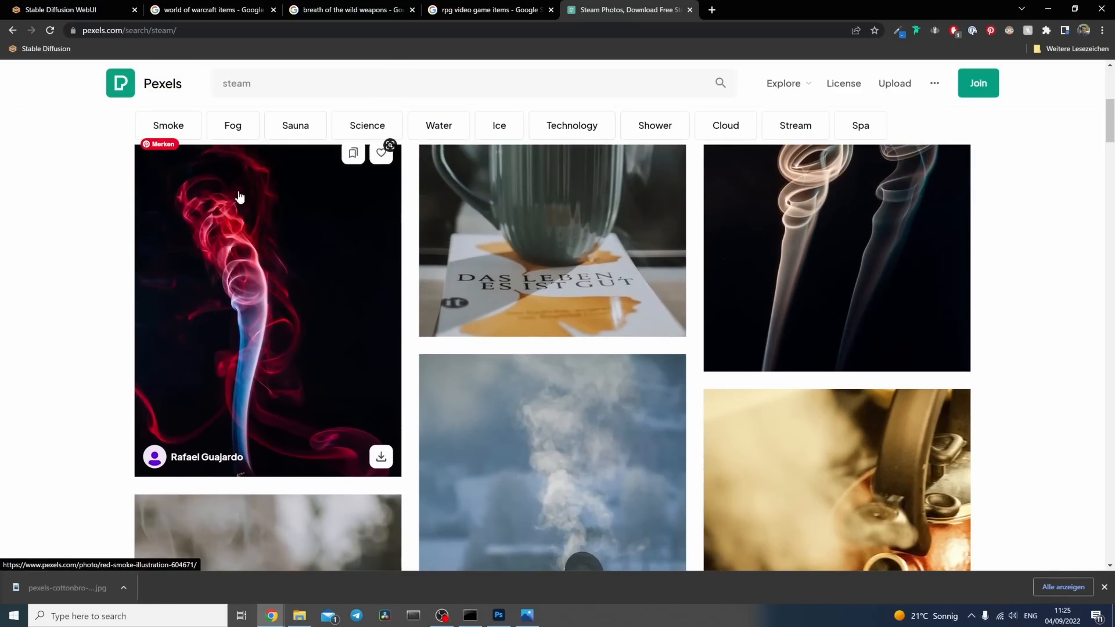
left_click(386, 456)
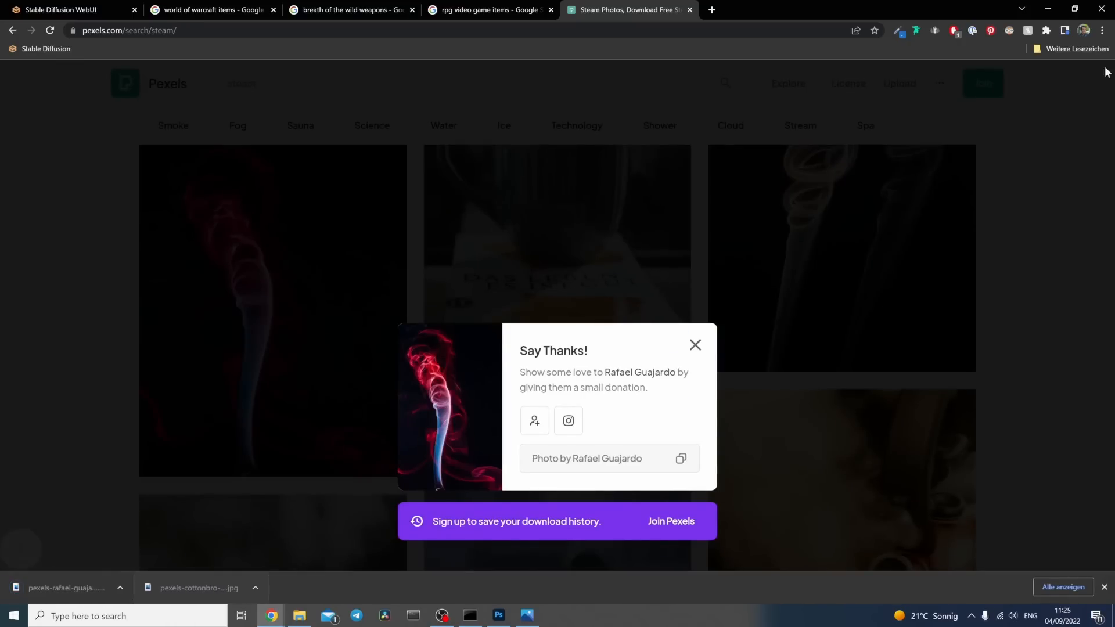
left_click(1075, 9)
left_click_drag(258, 325, 630, 486)
Step: Scale the smoke photo down over the bottle's opening and set its blend mode to Screen
left_click_drag(643, 543, 441, 287)
left_click_drag(339, 219, 456, 221)
key("Return")
left_click(1004, 485)
left_click(985, 411)
Step: Mask the painted steam above the neck out of Layer 1, and mask and hide the Potion layer
left_click(1031, 546)
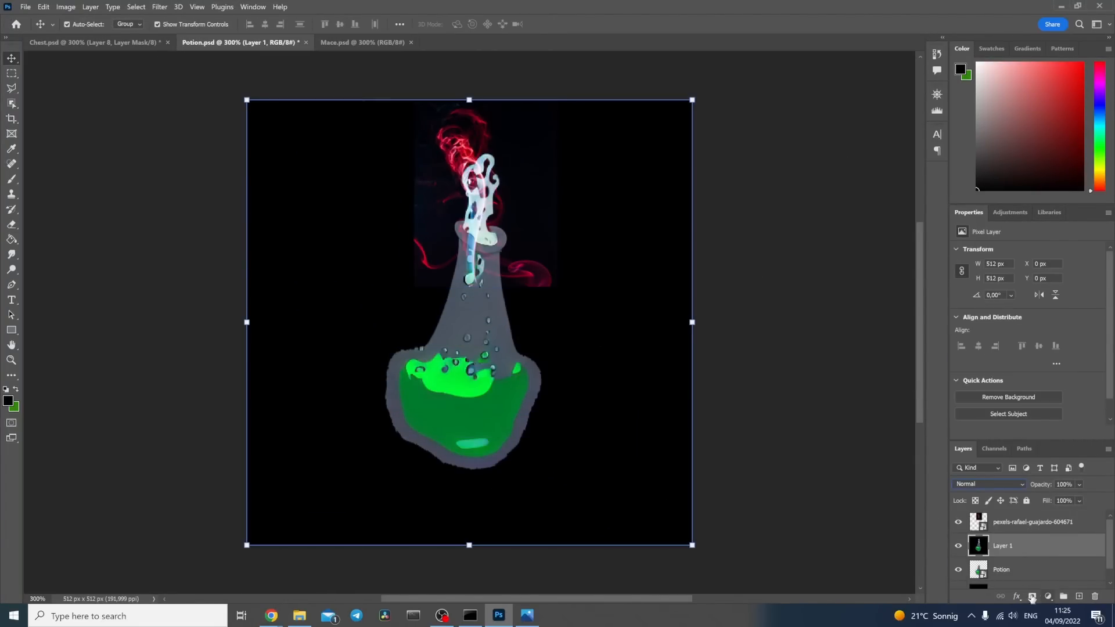
left_click(1032, 596)
key("b")
left_click(1029, 570)
mouse_move(489, 174)
left_mouse_down()
mouse_move(477, 193)
mouse_move(492, 198)
left_mouse_up()
left_click(1032, 597)
left_click(1006, 546)
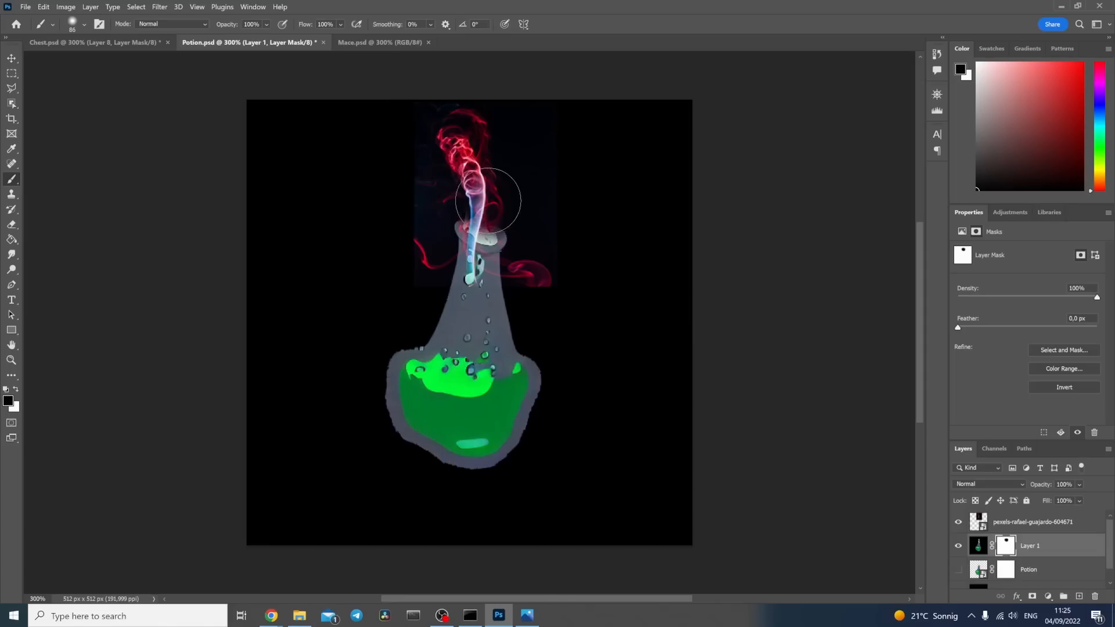
Step: Add a mask to the smoke photo layer and paint out the stray smoke beside and below the bottle's rim
left_click(1032, 522)
left_click(1032, 596)
left_click_drag(406, 237, 427, 264)
left_click_drag(537, 286, 445, 267)
Step: Recolour the smoke photo green with Hue/Saturation at hue +150, saturation -46 and lightness -11
left_click(978, 522)
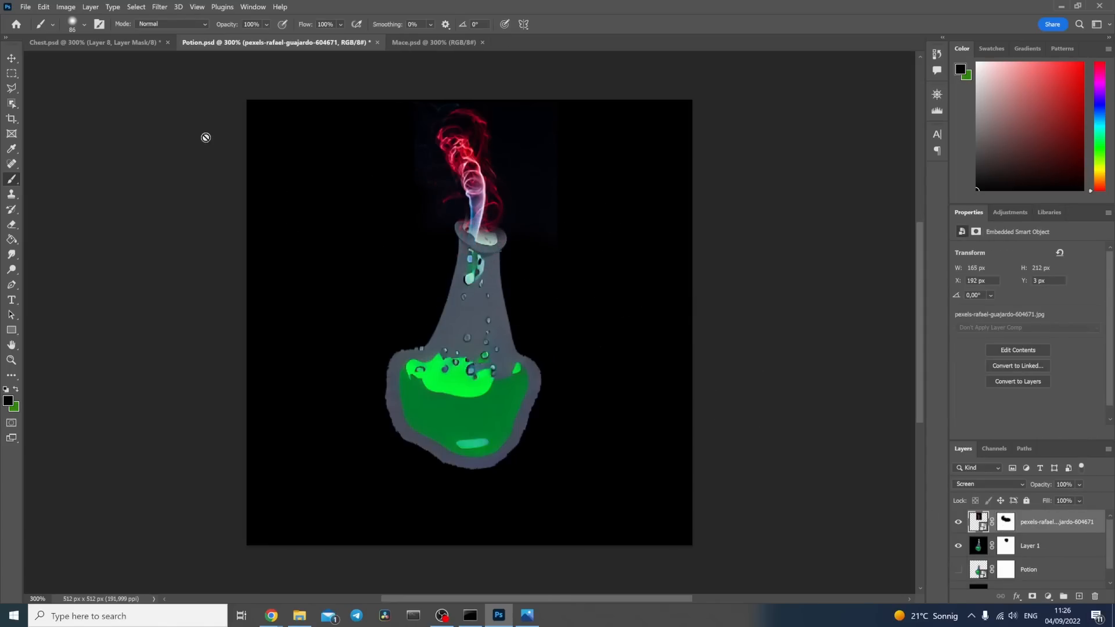
left_click(66, 7)
mouse_move(80, 32)
left_click(232, 91)
left_click_drag(552, 124, 705, 138)
left_click_drag(682, 218, 732, 219)
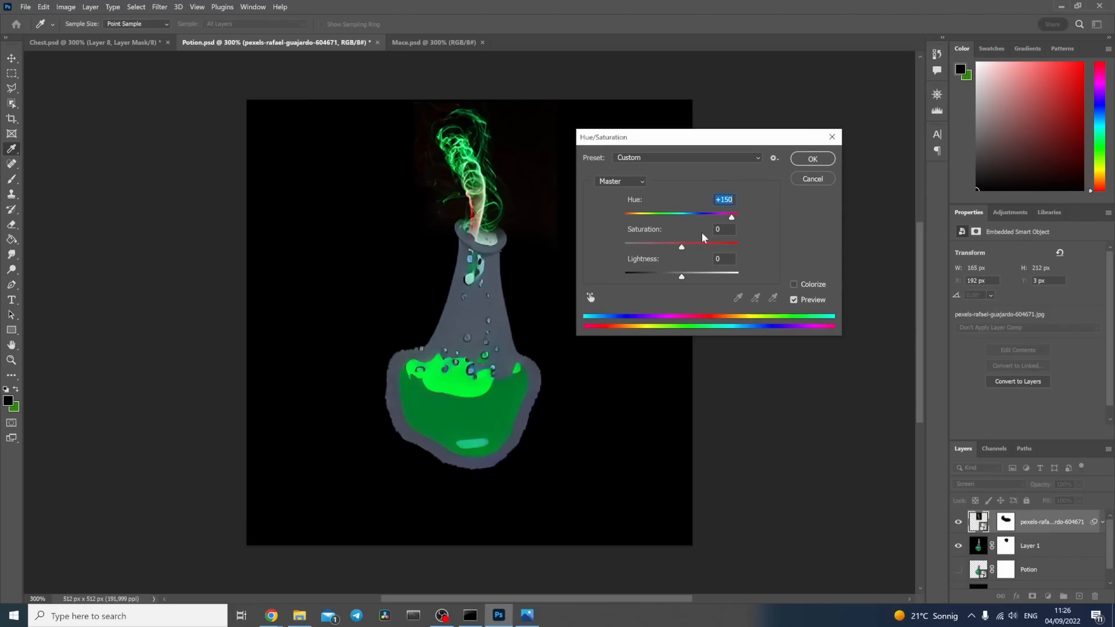
left_click_drag(683, 249, 675, 276)
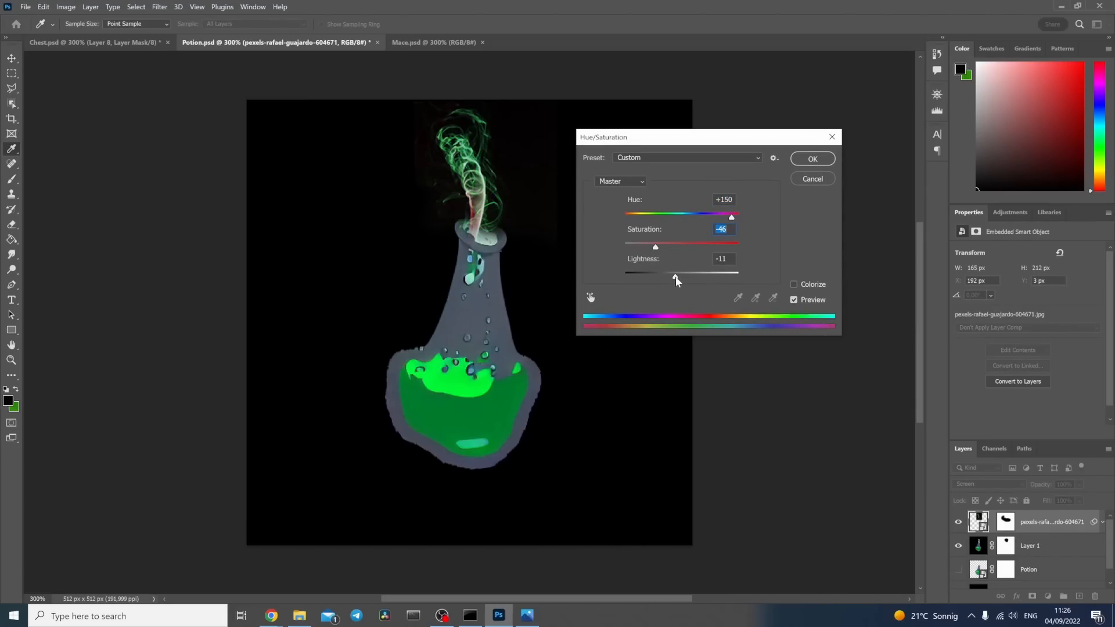
left_click(813, 161)
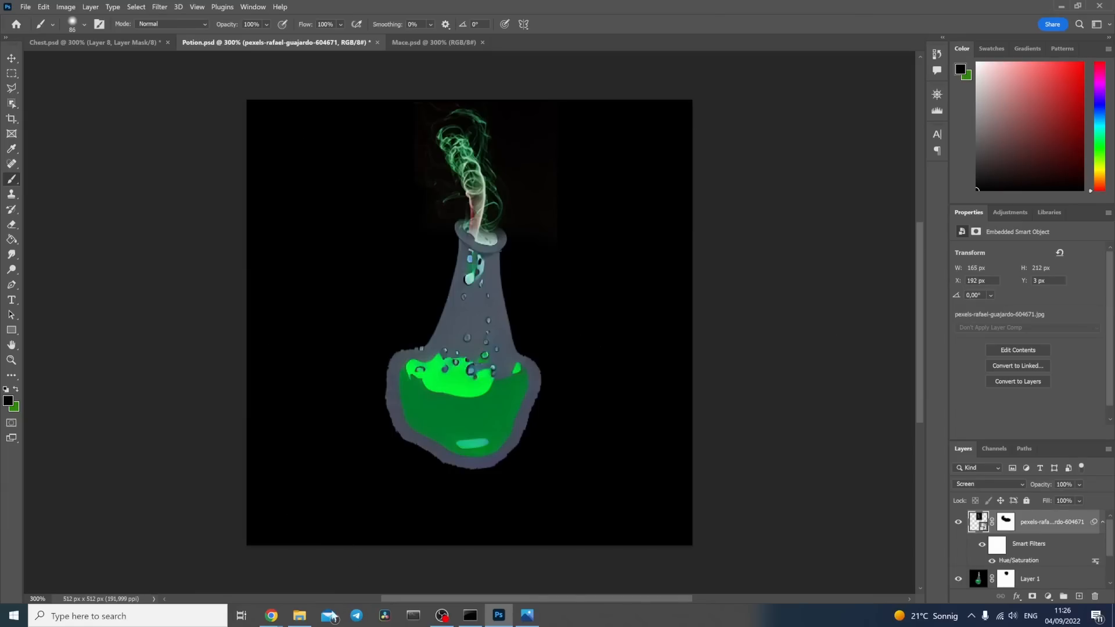
Step: Switch back to Pexels in the browser and search for "potion" photos
mouse_move(275, 617)
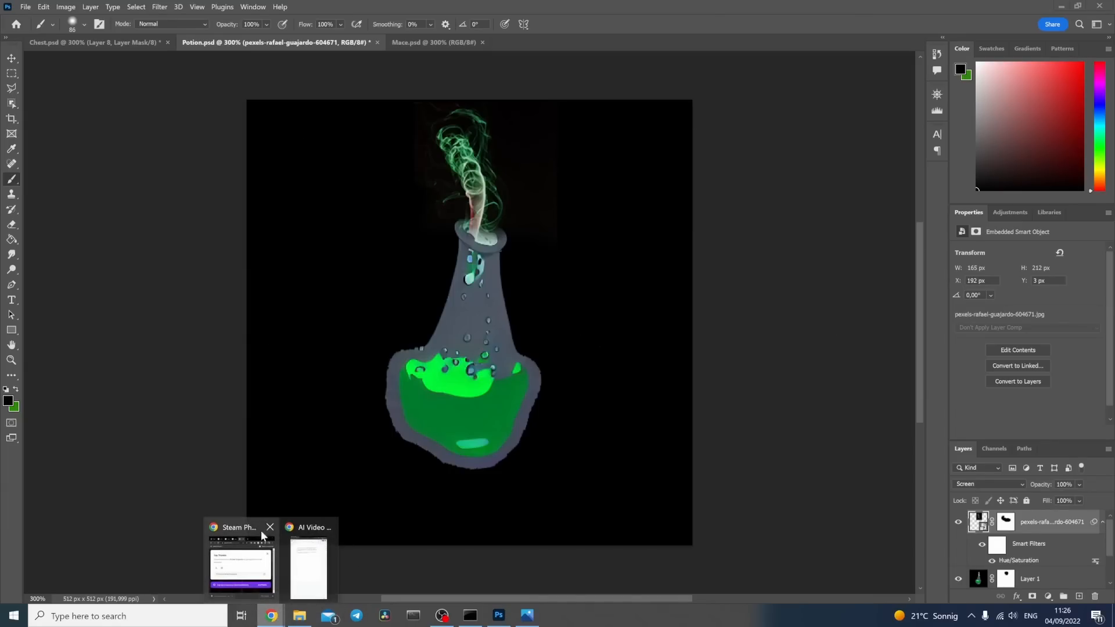
left_click(246, 567)
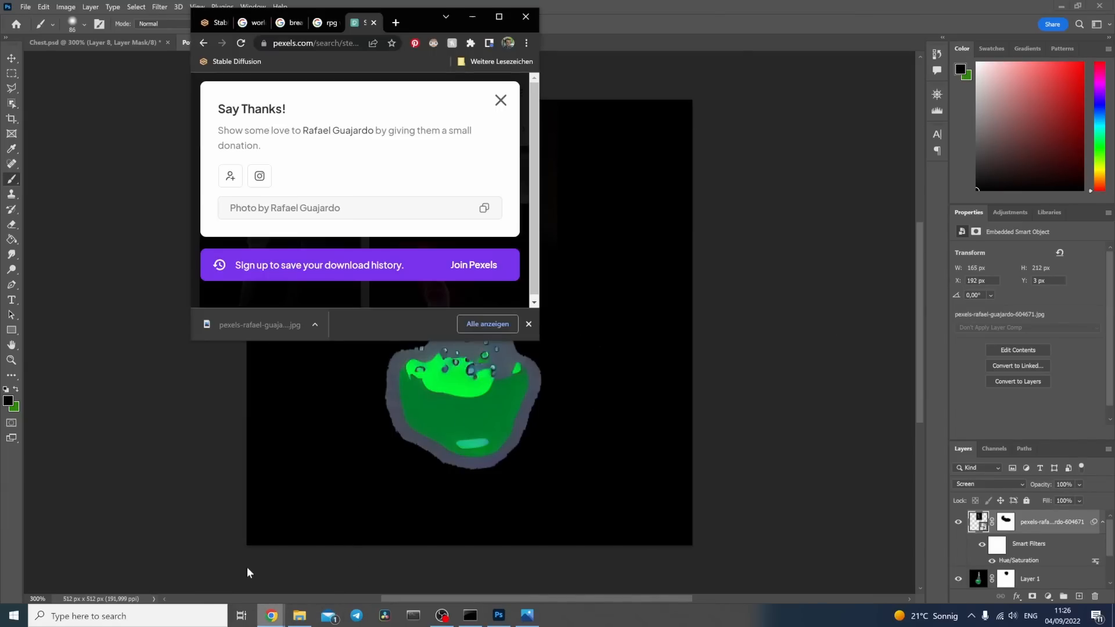
left_click(499, 17)
left_click(476, 137)
left_click(464, 84)
key("ctrl+a")
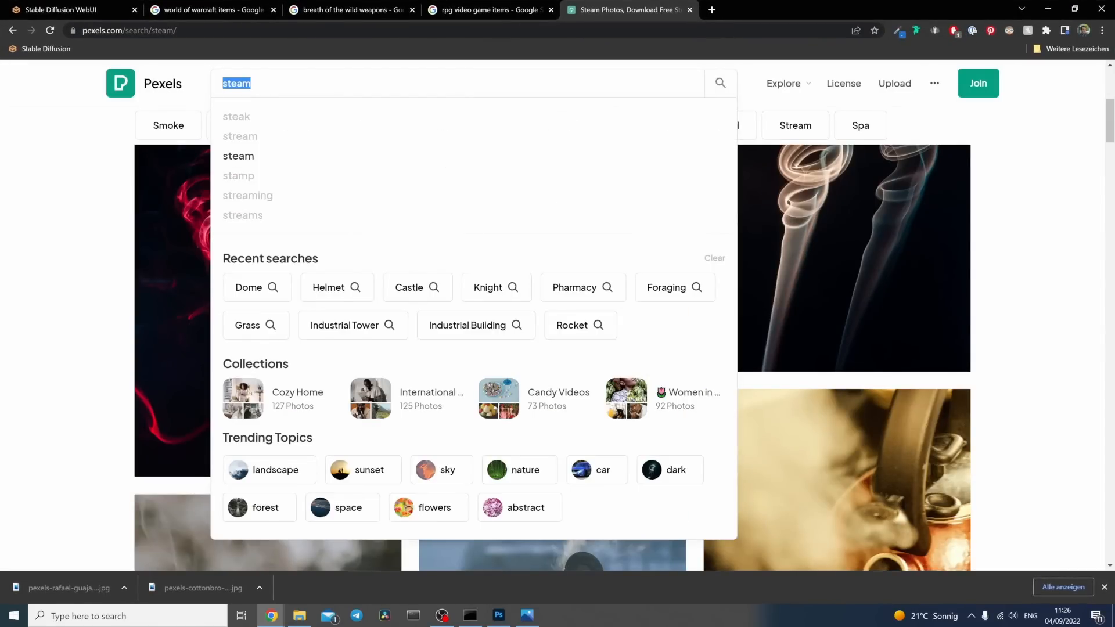
type("potion")
key("Return")
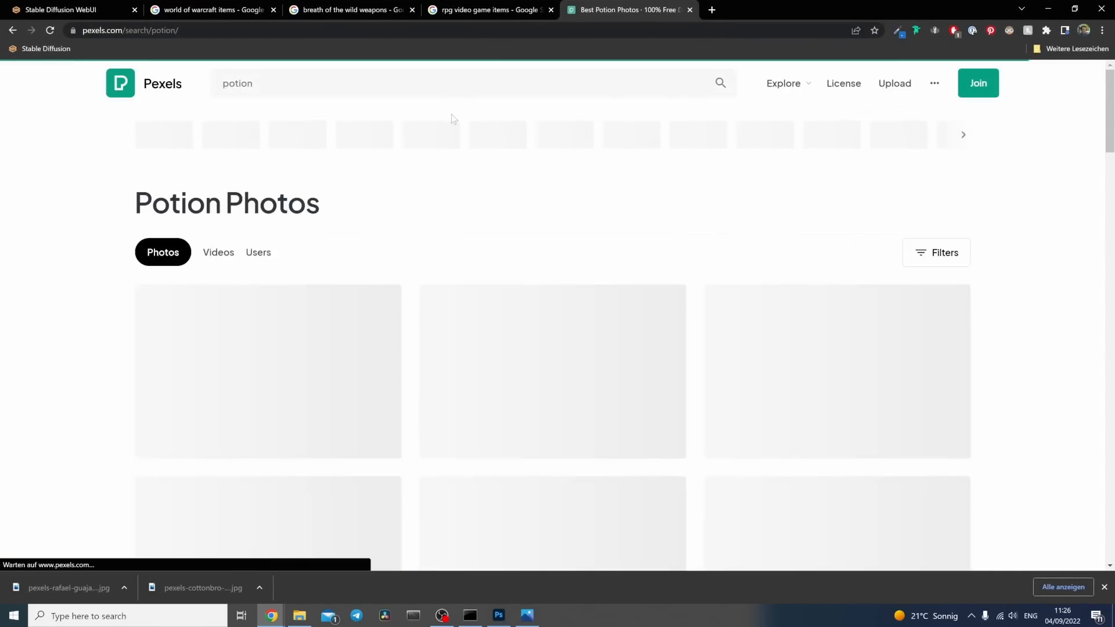
Step: Download the photo of the round red potion bottle on a stone and place it in Potion.psd in Photoshop
scroll(511, 289, "down", 10)
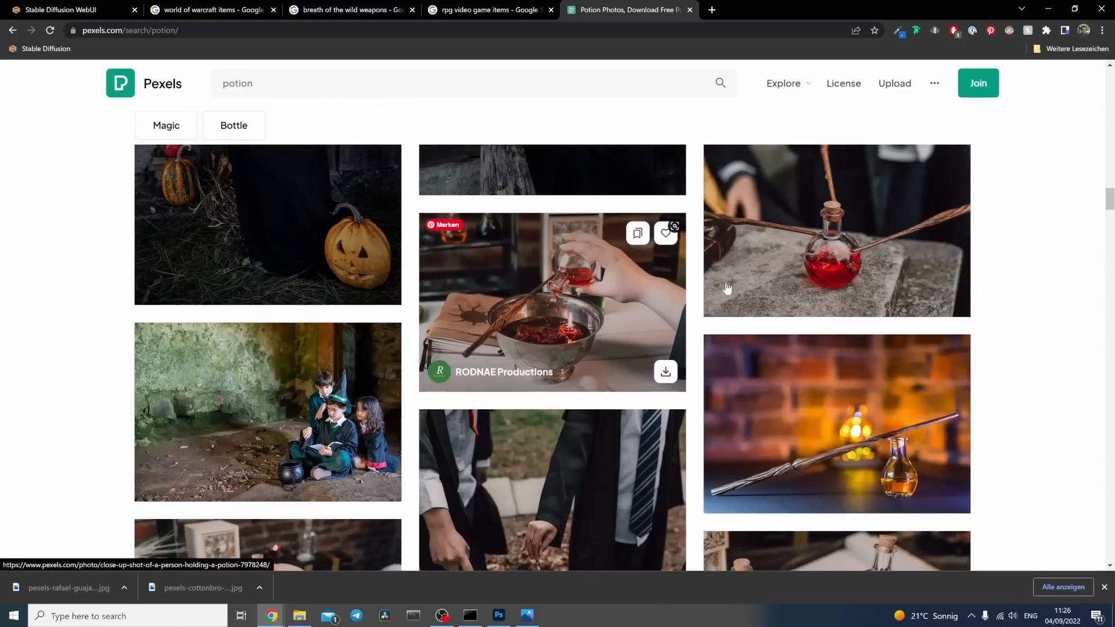
left_click(950, 296)
left_click(1075, 8)
left_click_drag(262, 324, 455, 416)
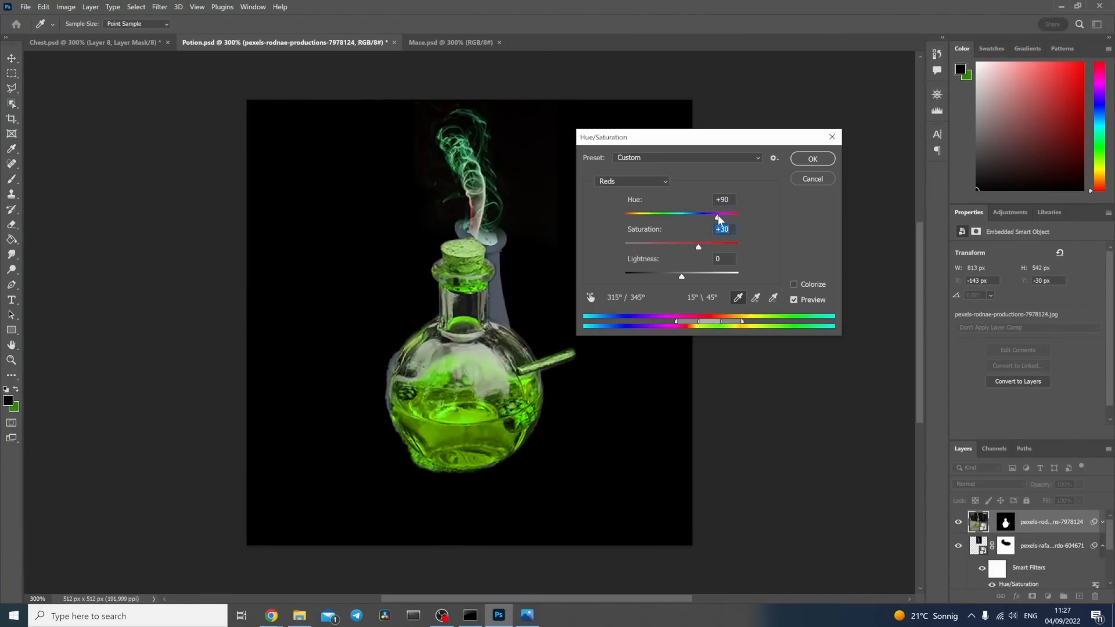
Step: Save the blended potion composite as a new image file
left_click(13, 59)
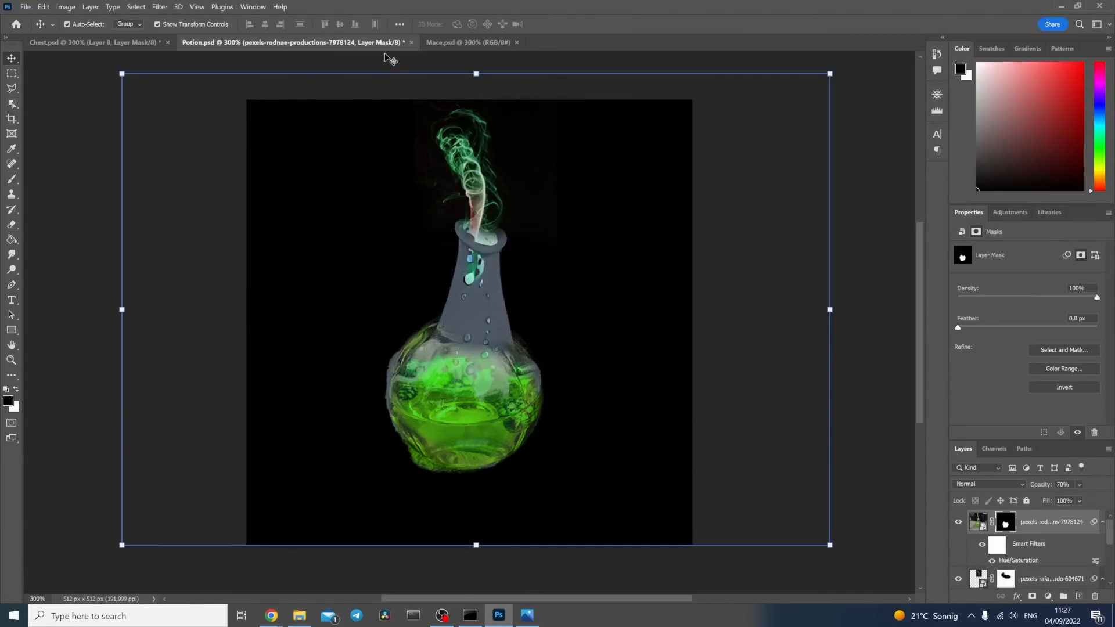
left_click(70, 104)
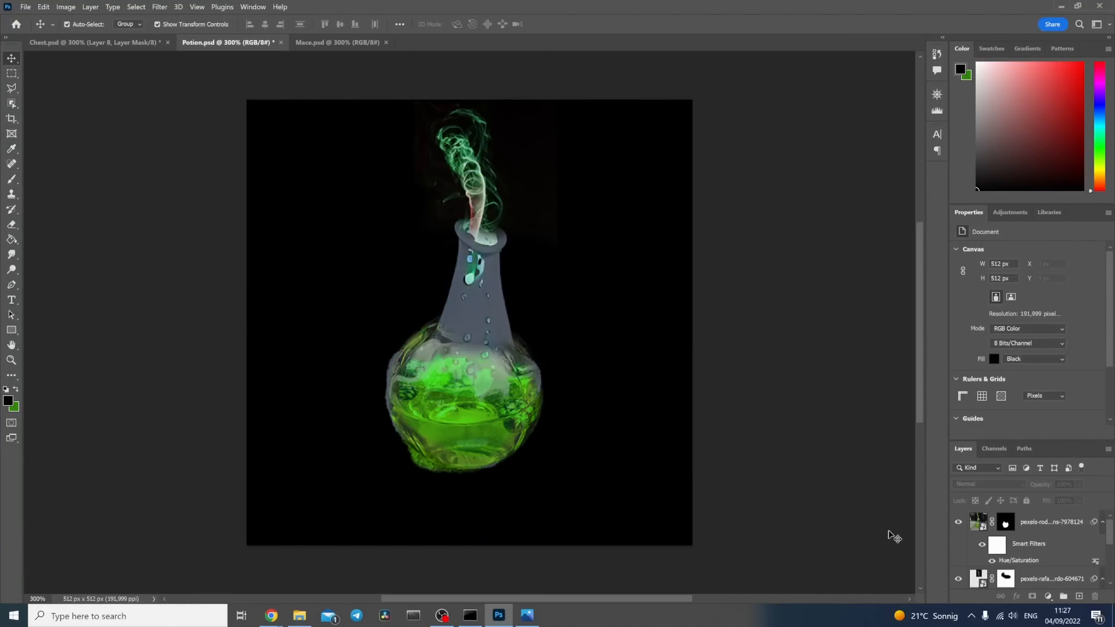
left_click(28, 8)
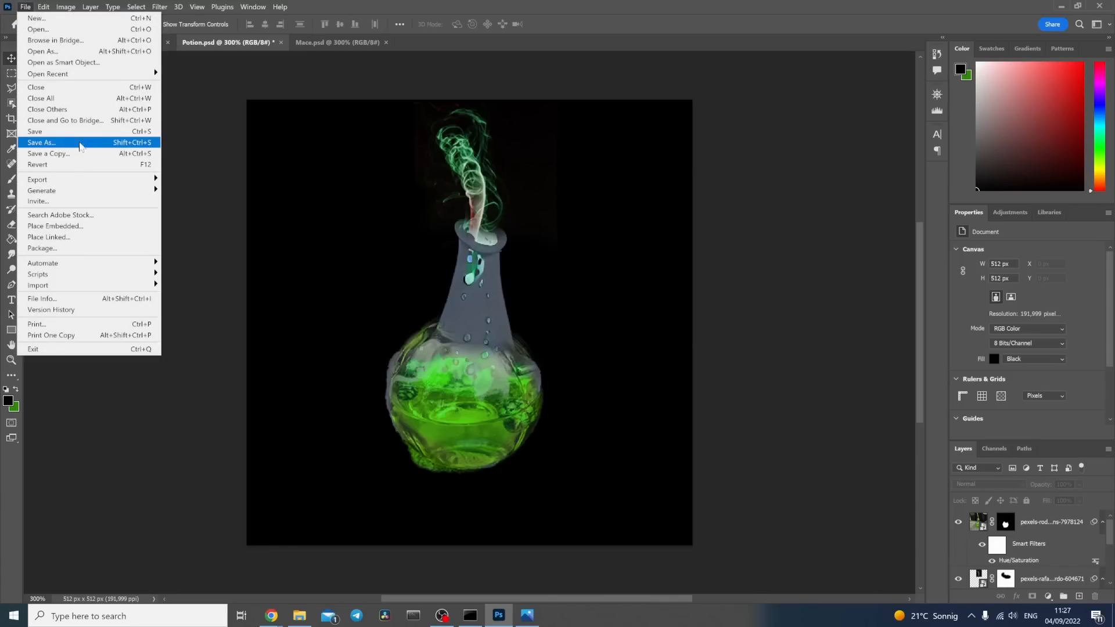
left_click(1051, 579)
left_click(25, 7)
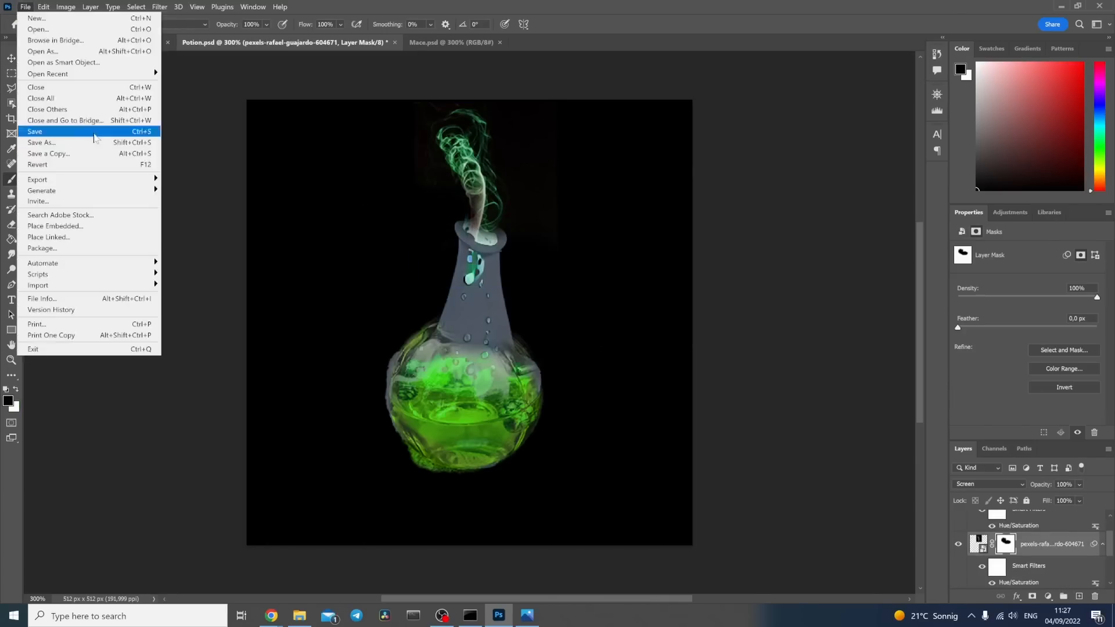
left_click(42, 142)
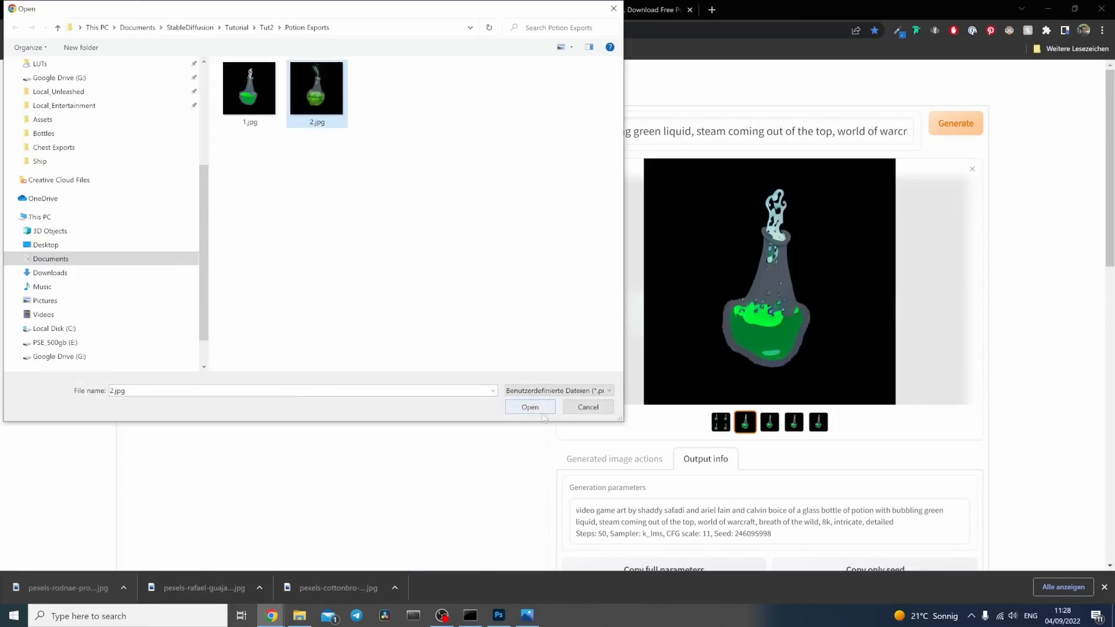
Step: Set the denoising strength to 0.52 and generate four variations of the blended potion, checking the progress in the command window
scroll(86, 337, "down", 10)
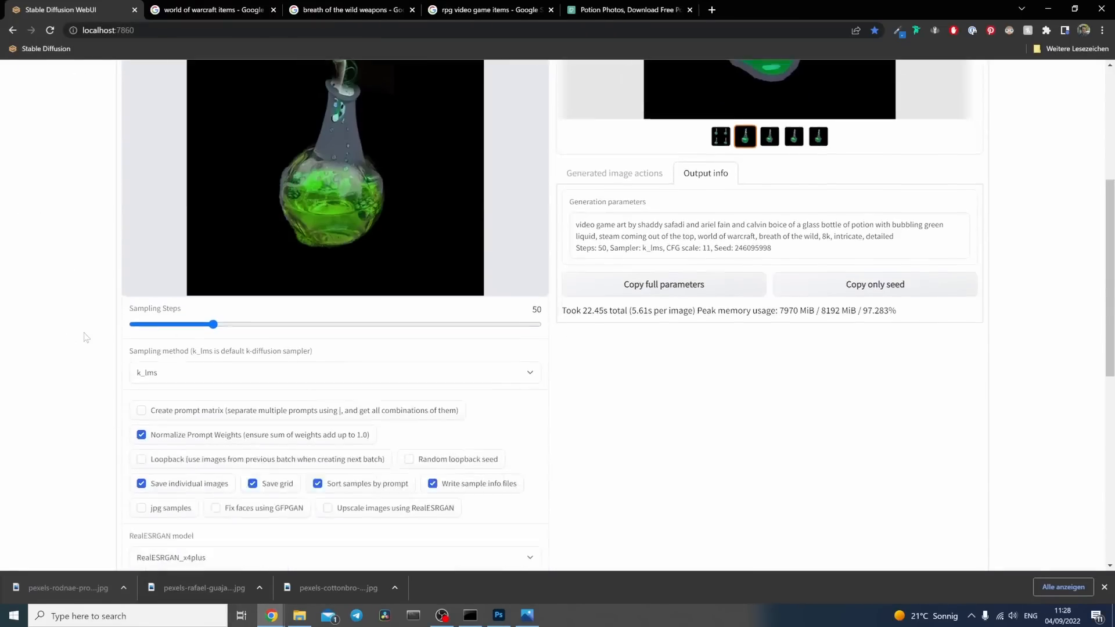
left_click_drag(279, 261, 344, 264)
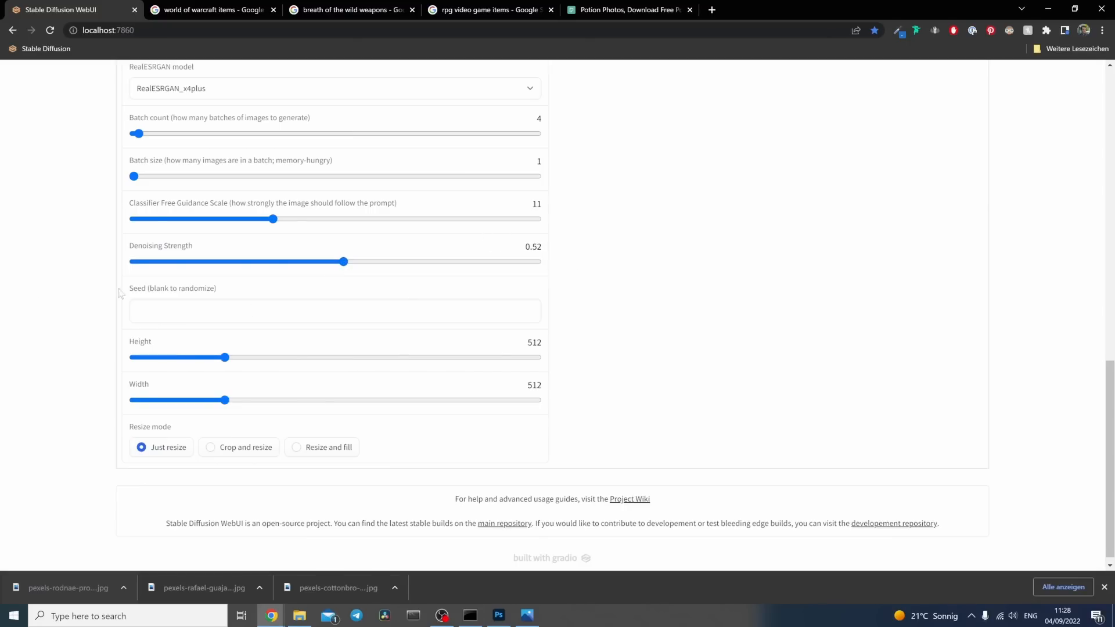
scroll(84, 301, "up", 10)
scroll(84, 301, "up", 2)
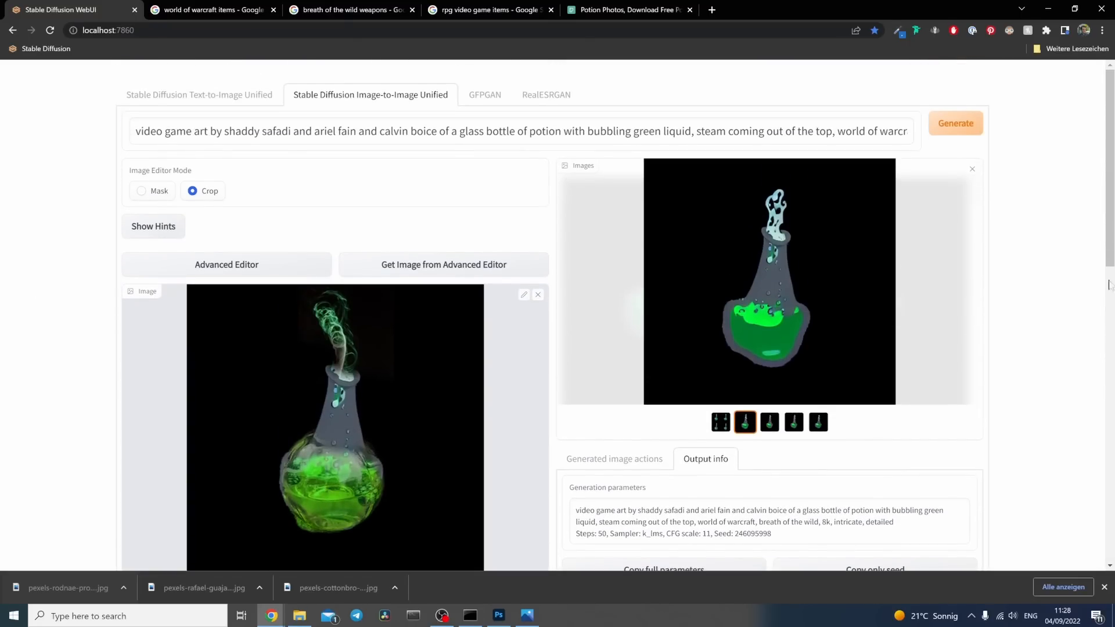
left_click(971, 125)
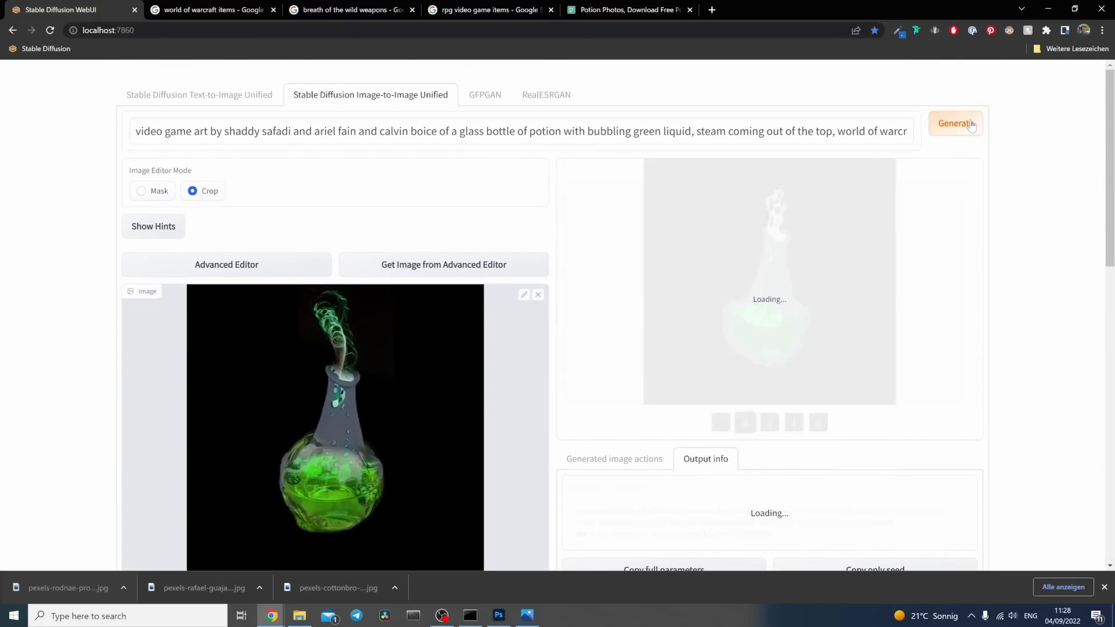
key("alt+Tab")
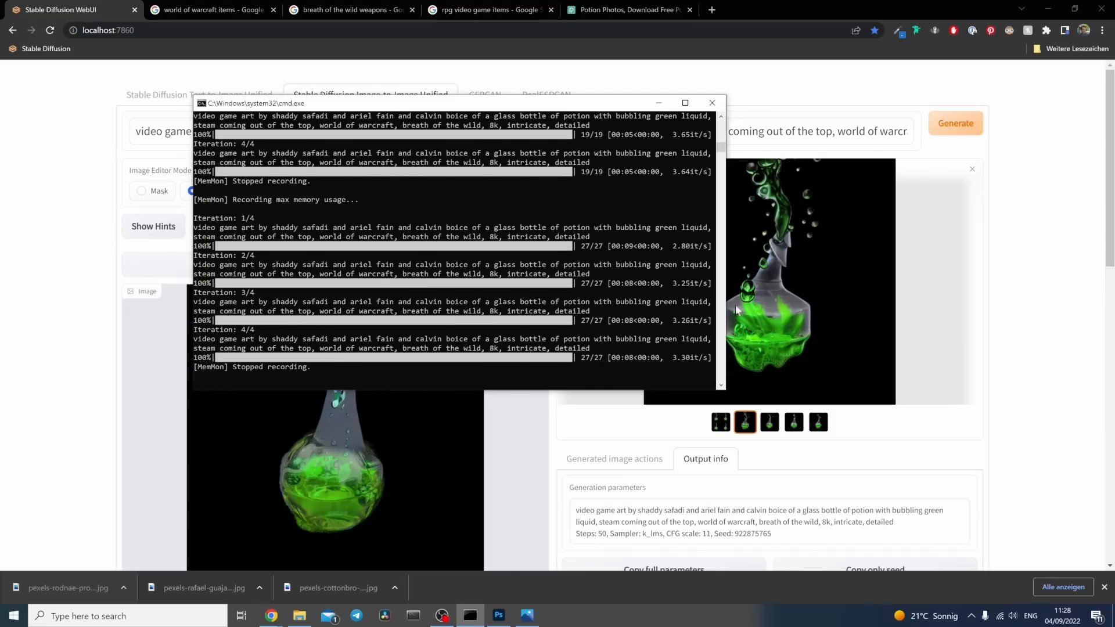
Step: Compare the variations generated from the blended potion and return to the third one
left_click(735, 304)
left_click(770, 423)
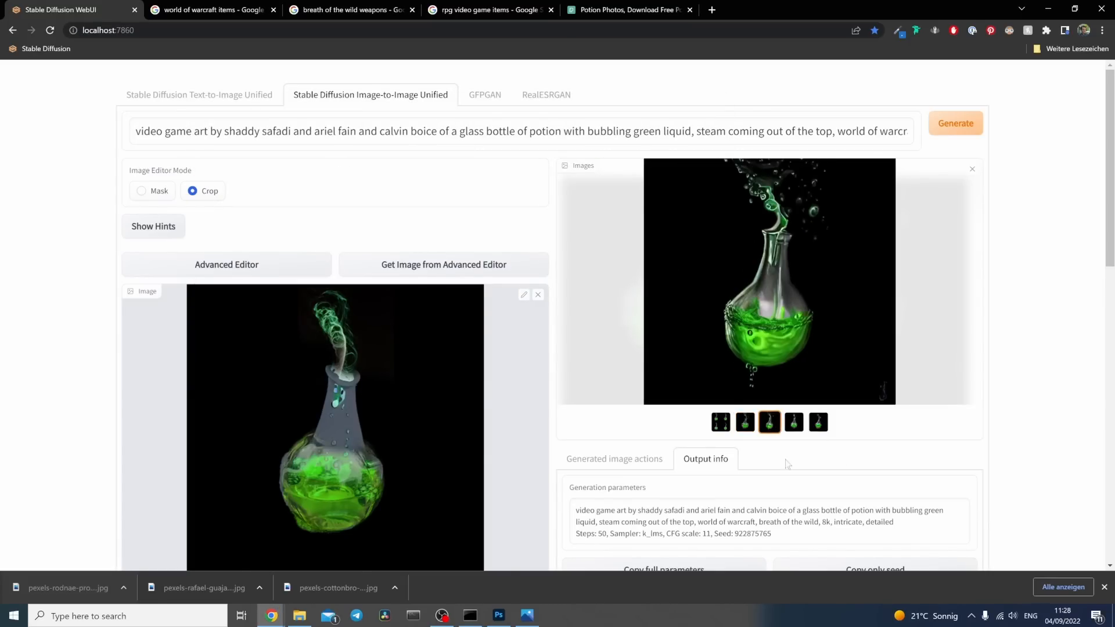
left_click(795, 422)
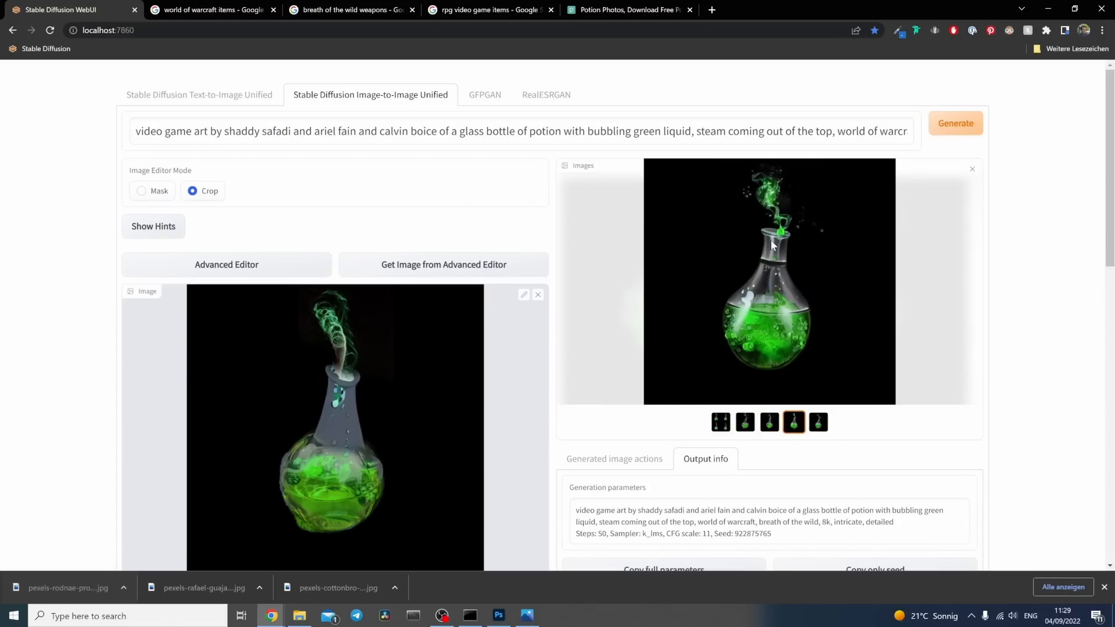
left_click(822, 425)
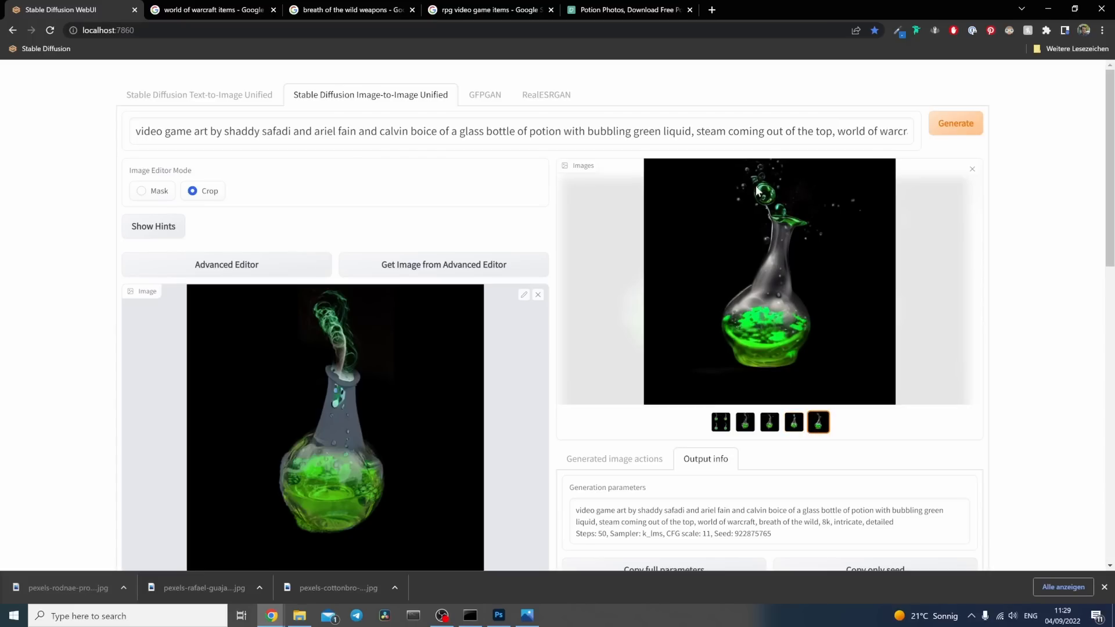
left_click(794, 420)
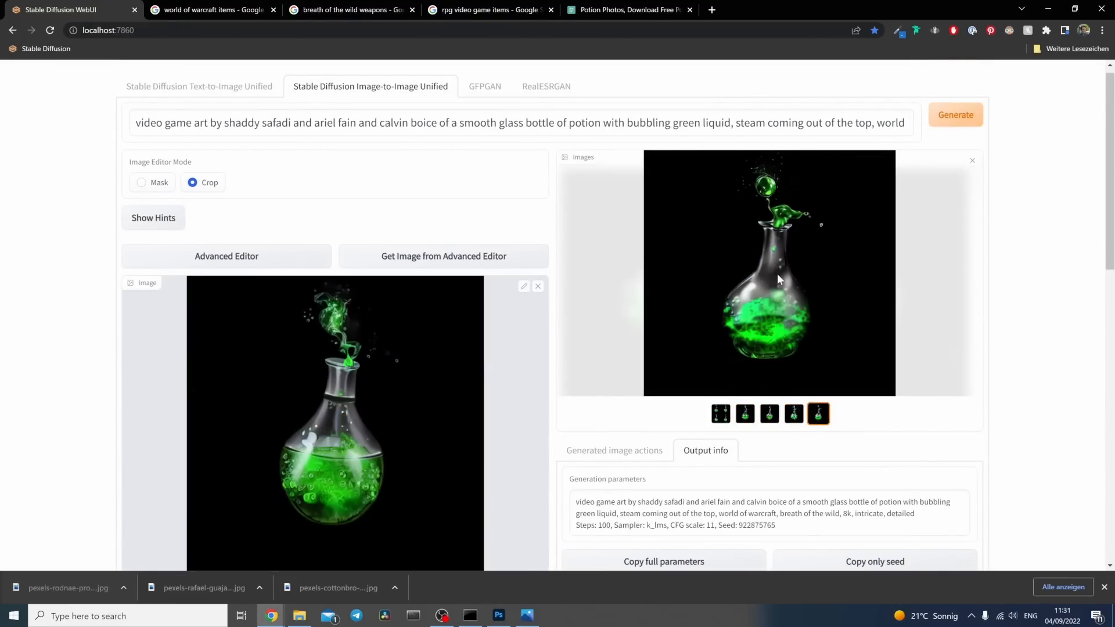
scroll(484, 513, "down", 2)
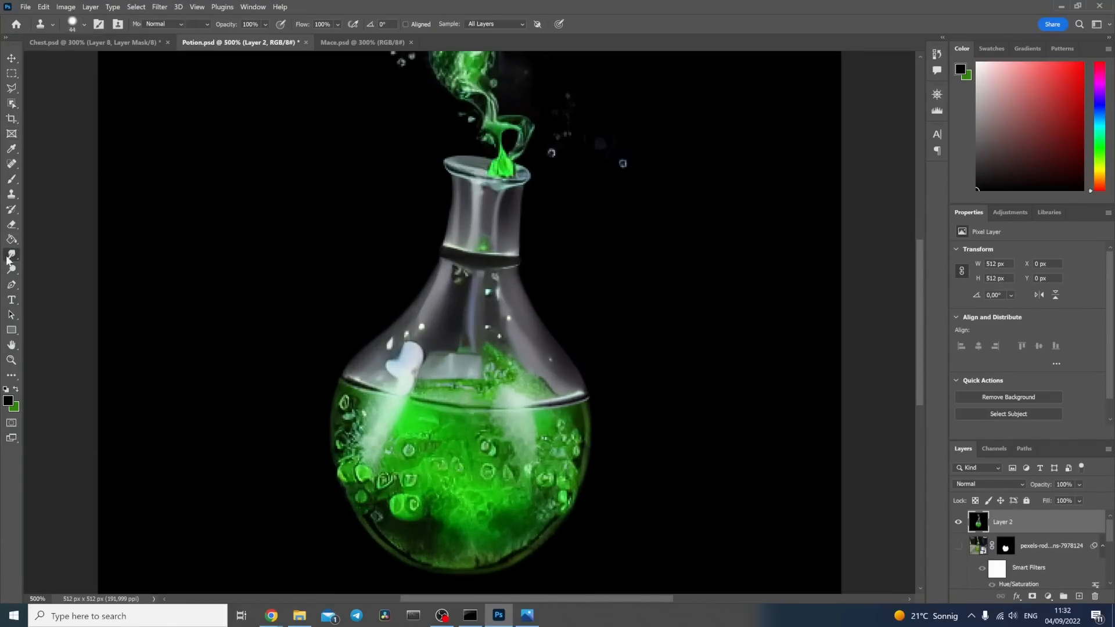
left_click(12, 88)
scroll(482, 348, "down", 2)
left_click_drag(334, 229, 585, 497)
Step: Trace a Pen tool path around the round lower body of the potion bottle, following its outer edge
left_click(11, 284)
left_click(137, 7)
left_click(349, 290)
left_click_drag(374, 461, 410, 498)
left_click_drag(457, 498, 494, 504)
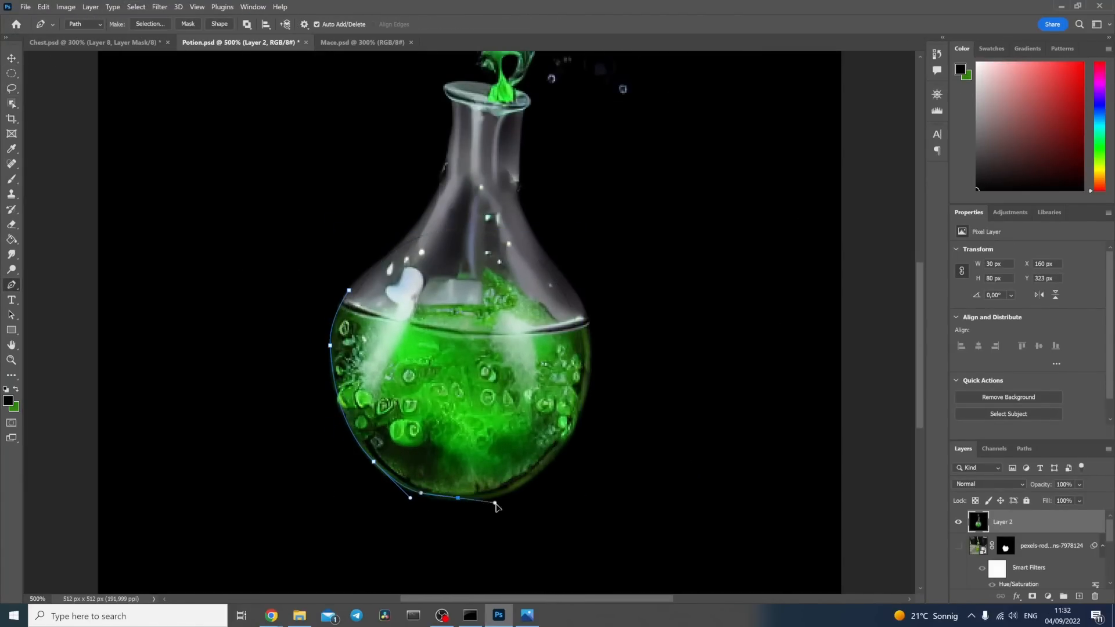
left_click(531, 496)
left_click(592, 383)
left_click(581, 304)
Step: Convert the path to an inverted selection and brush black over the area just outside the bottle's round body
key("ctrl+Return")
key("ctrl+shift+i")
key("b")
key("ctrl+d")
Step: Save a copy of the retouched potion image
key("ctrl+minus")
key("ctrl+minus")
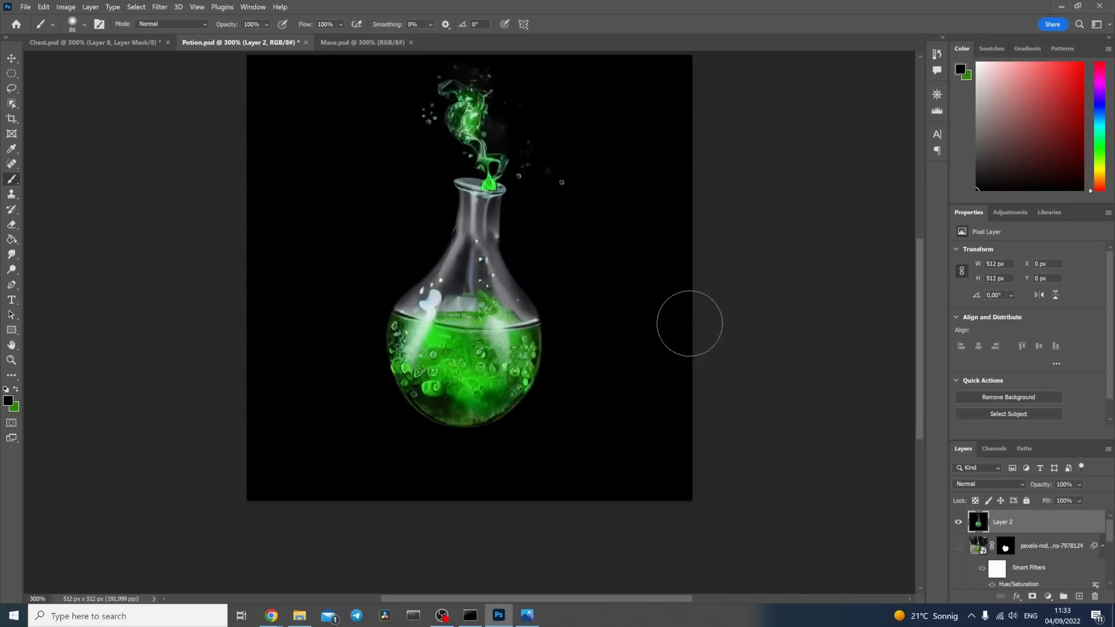
scroll(690, 324, "up", 1)
left_click(26, 7)
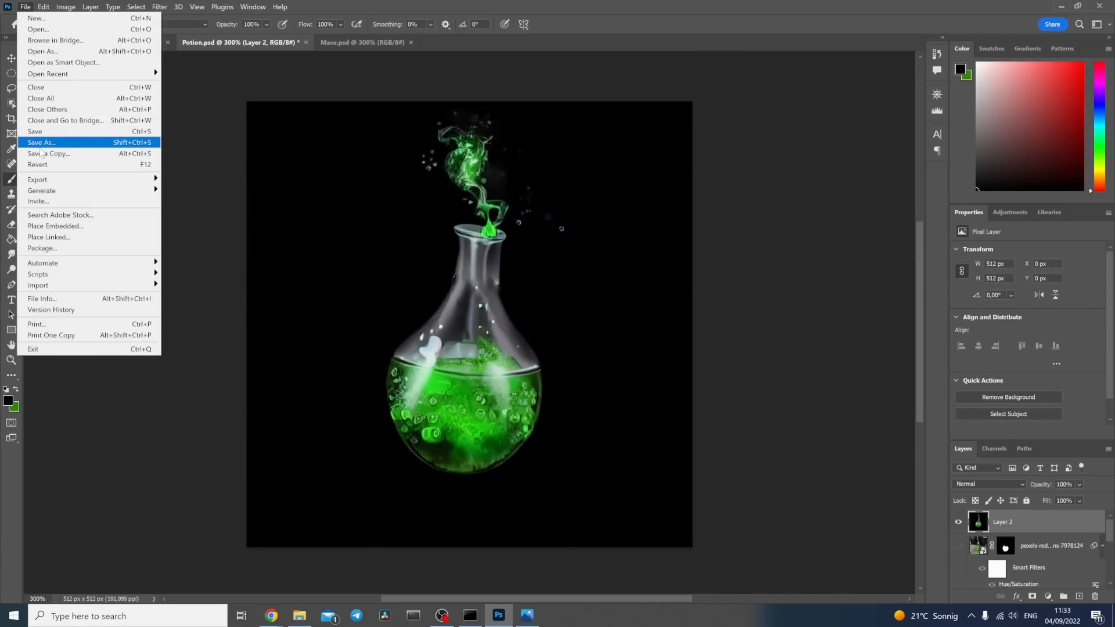
left_click(40, 154)
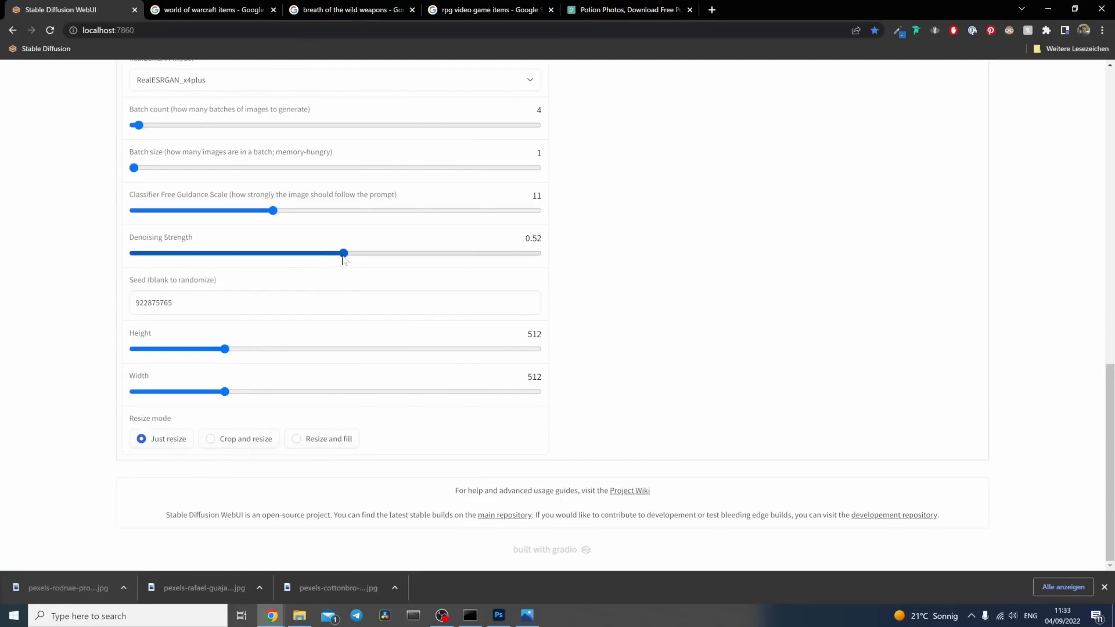
Step: Switch to the Stable Diffusion WebUI and lower the denoising strength to 0.29
left_click_drag(343, 254, 252, 263)
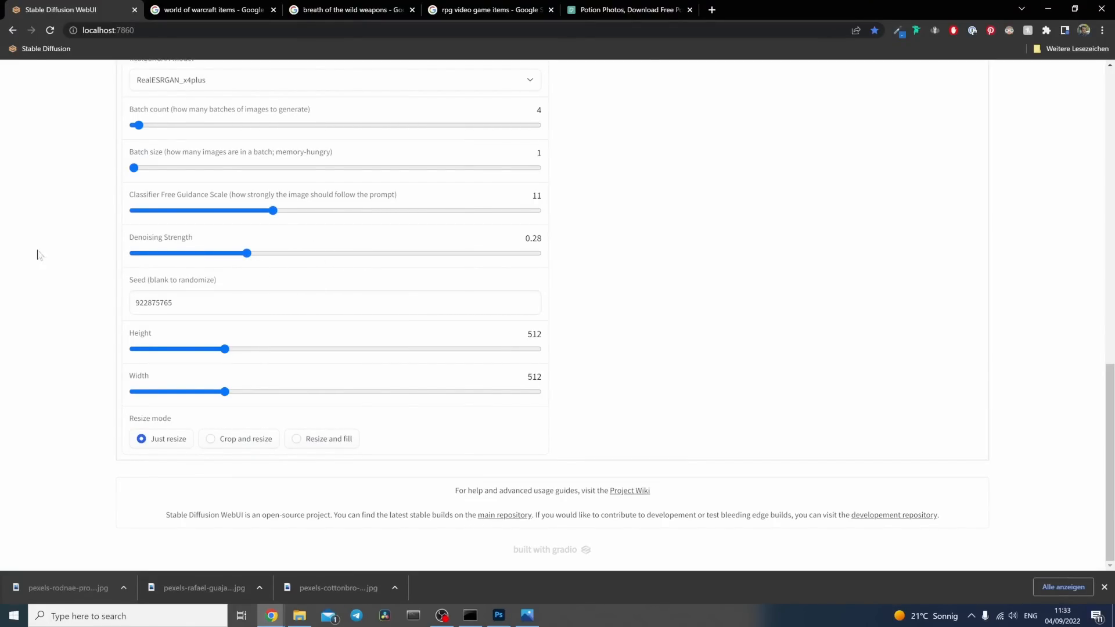
scroll(77, 300, "up", 2)
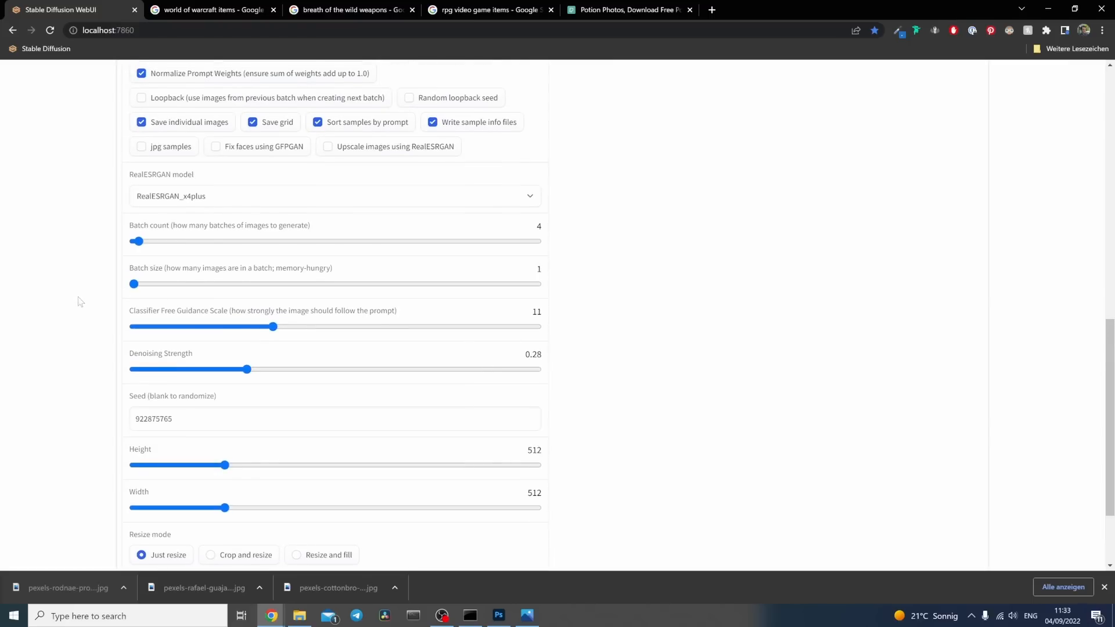
left_click(255, 369)
left_click_drag(255, 371, 251, 371)
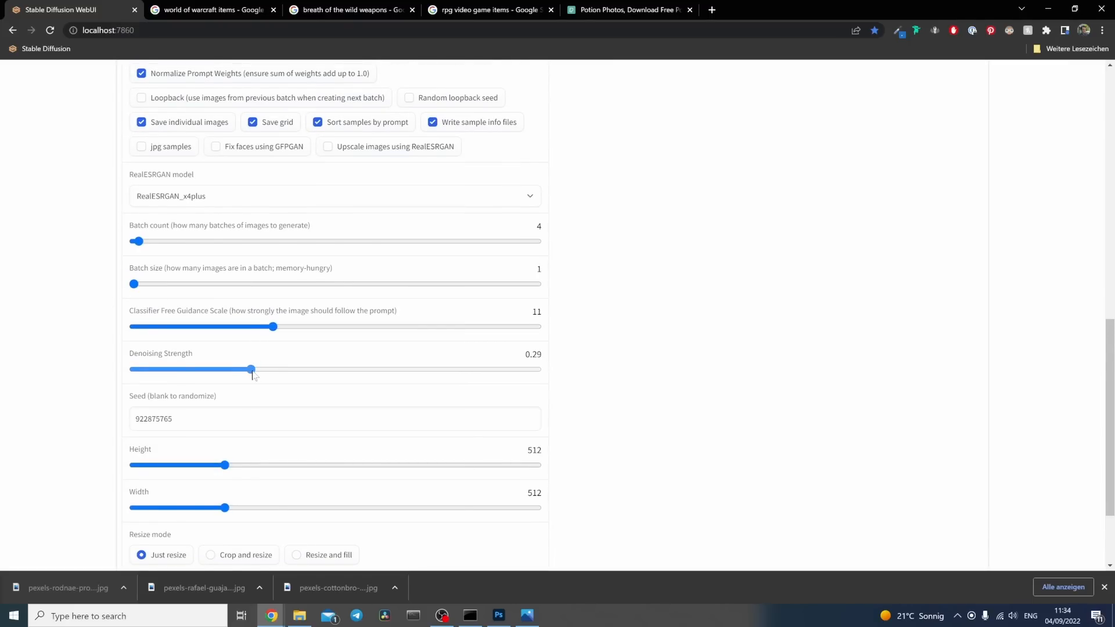
Step: Set the sampling steps to 150 and generate four variations of the retouched potion
scroll(106, 286, "up", 11)
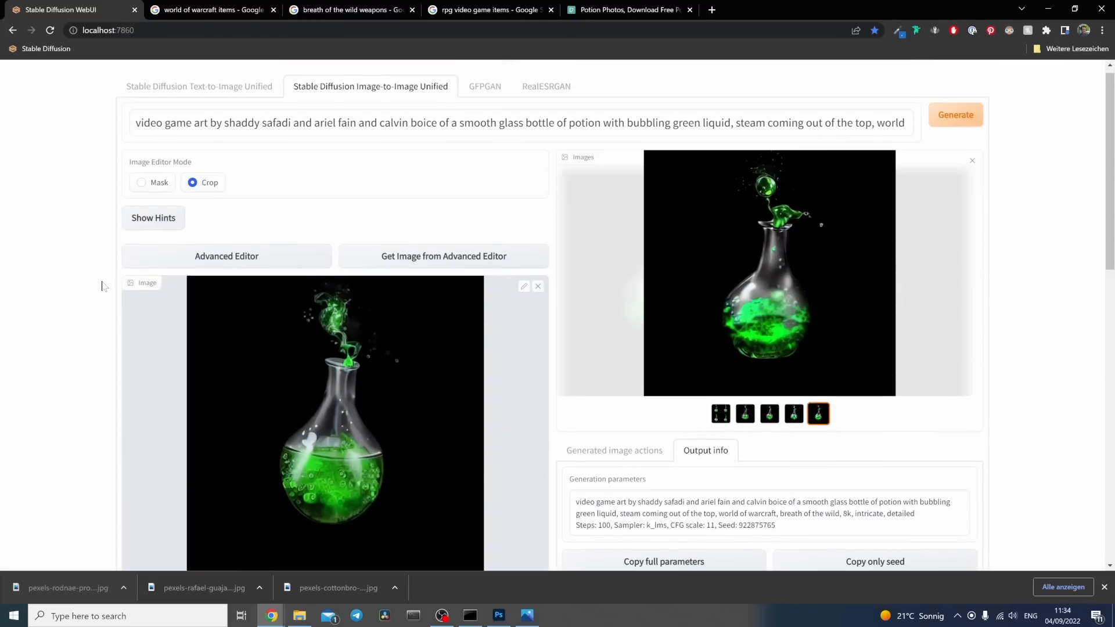
scroll(102, 286, "down", 5)
left_click_drag(294, 314, 375, 313)
scroll(631, 398, "up", 5)
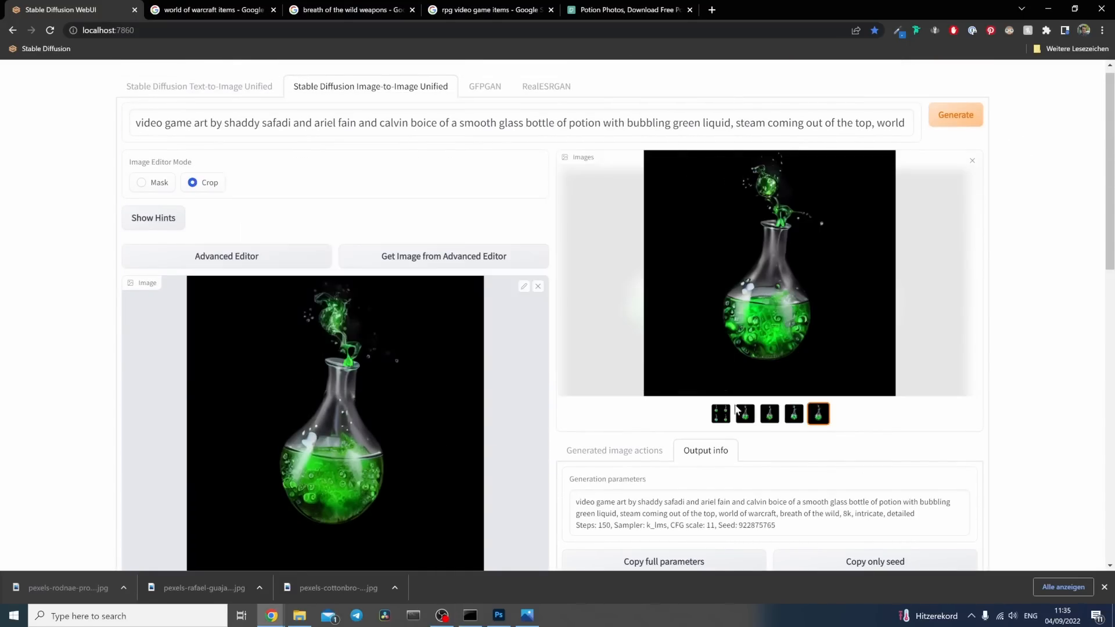
Step: Compare the overview grid and the four new potion variations, and return to the first variation
left_click(721, 414)
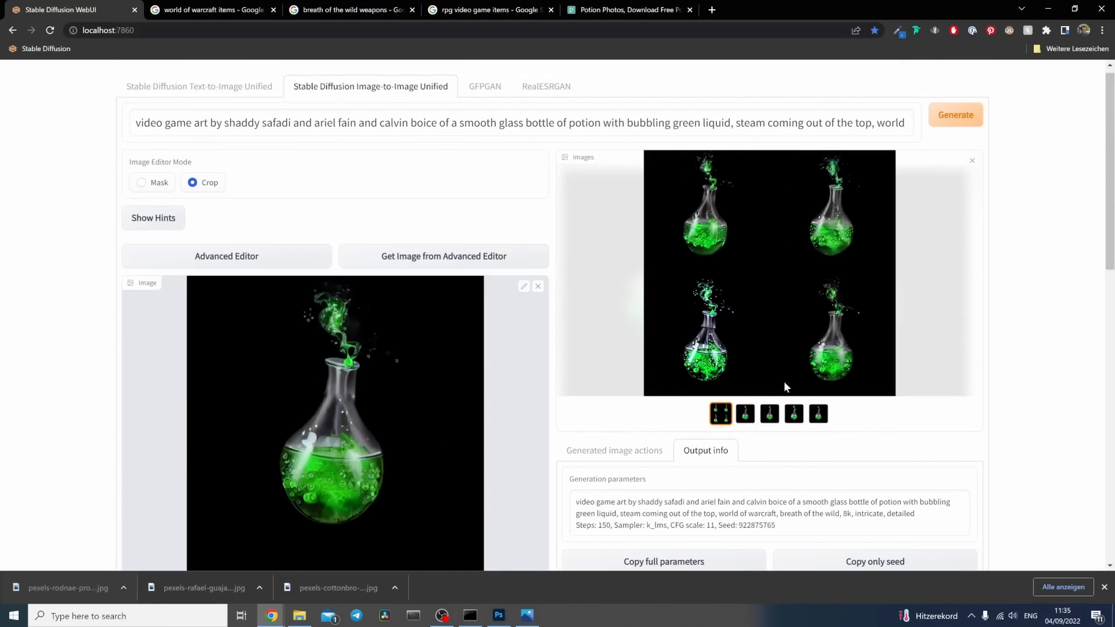
left_click(745, 414)
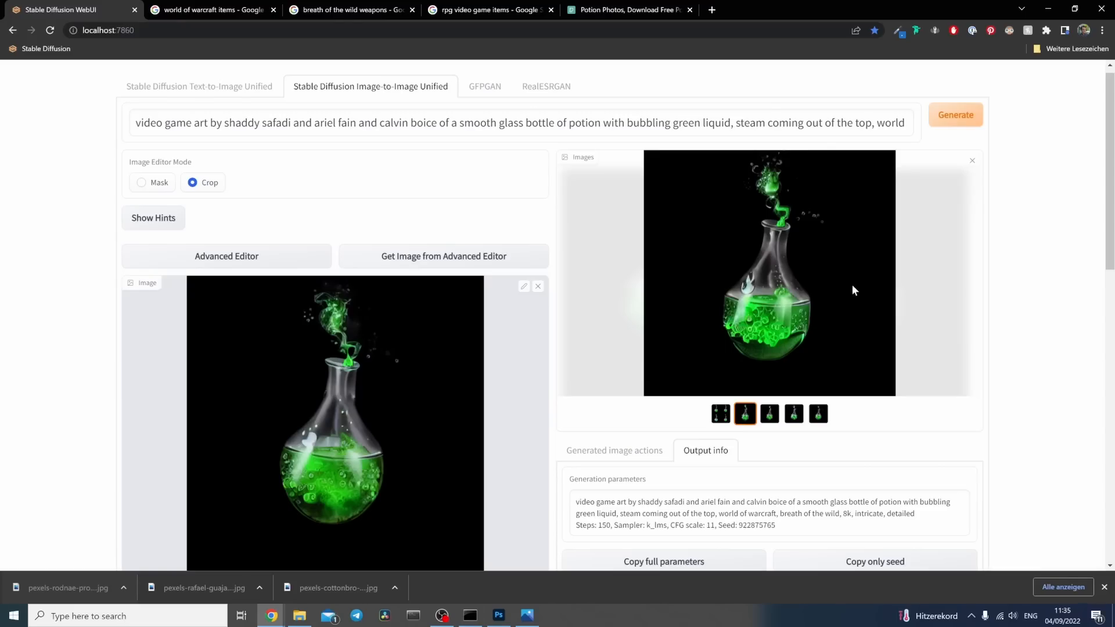
left_click(769, 414)
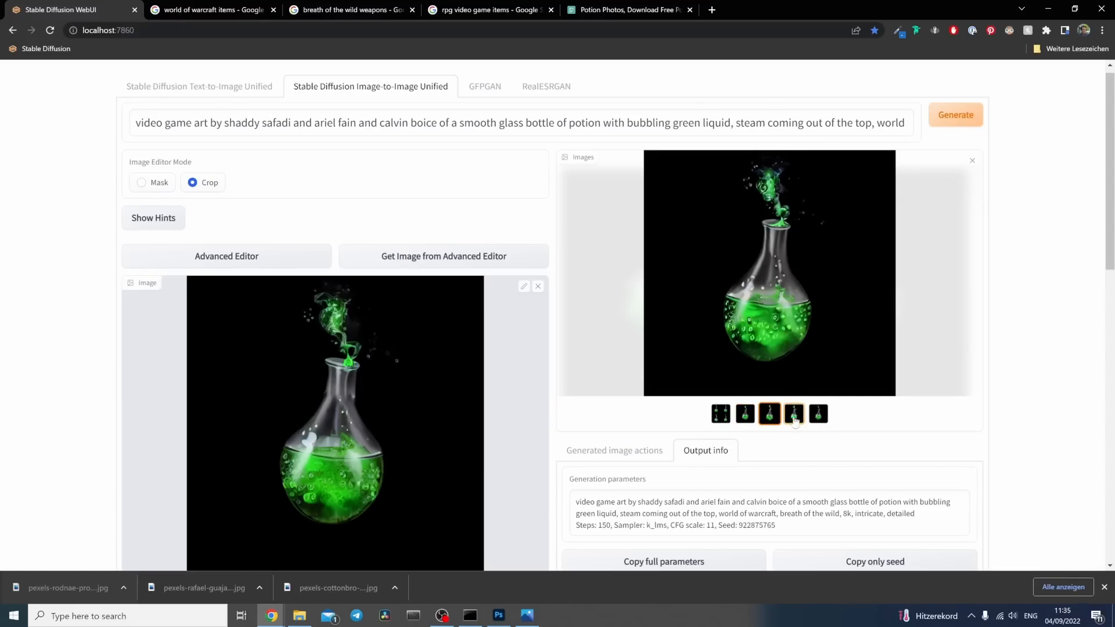
left_click(794, 414)
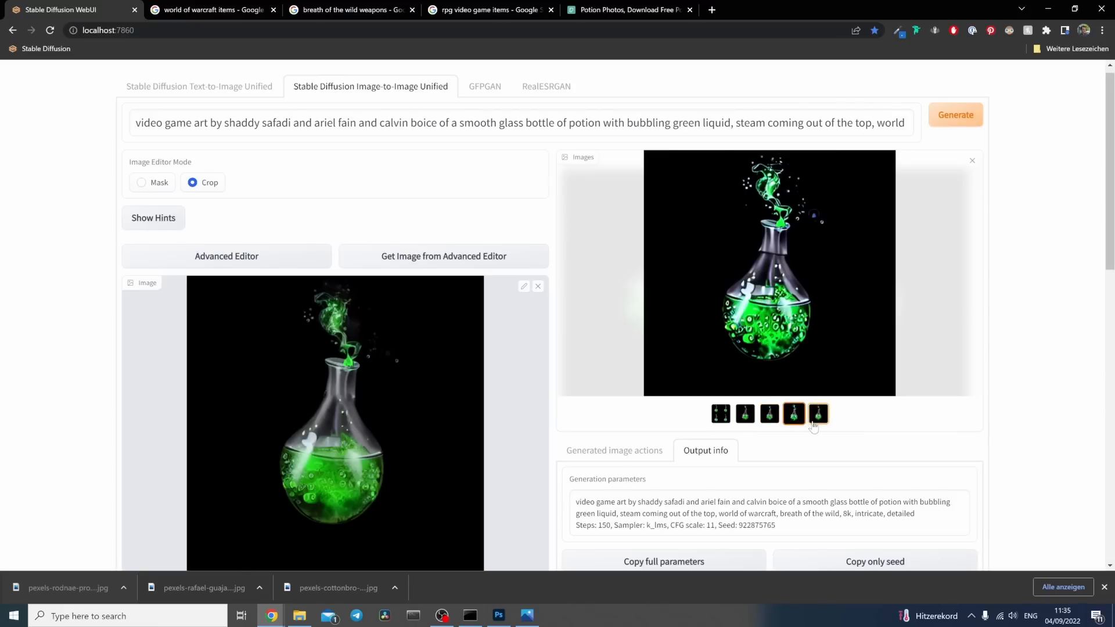
left_click(818, 414)
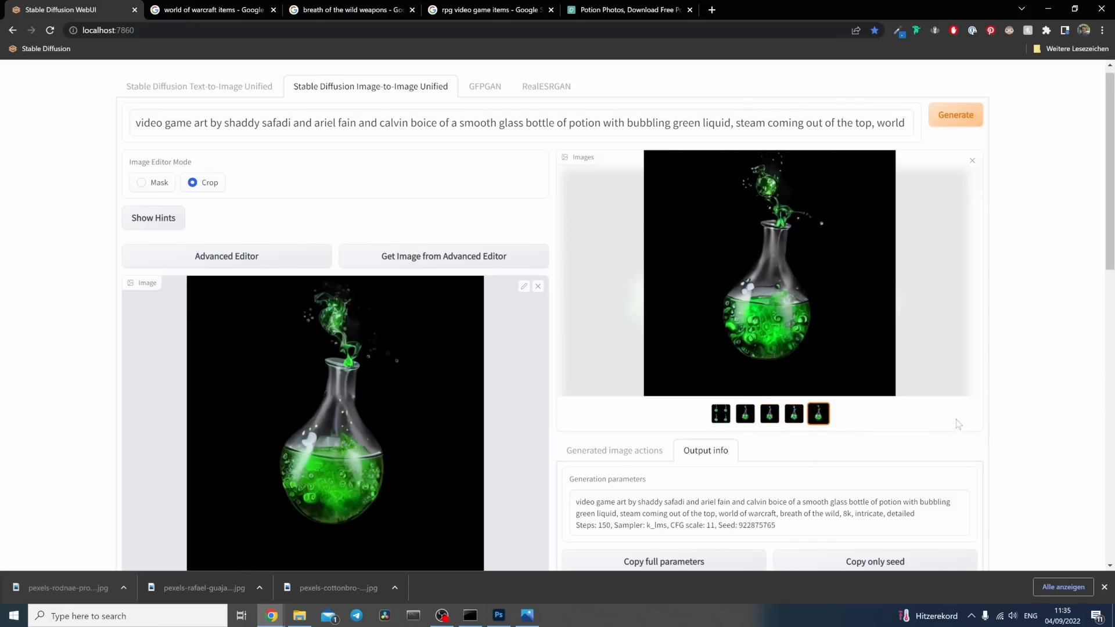
left_click(750, 421)
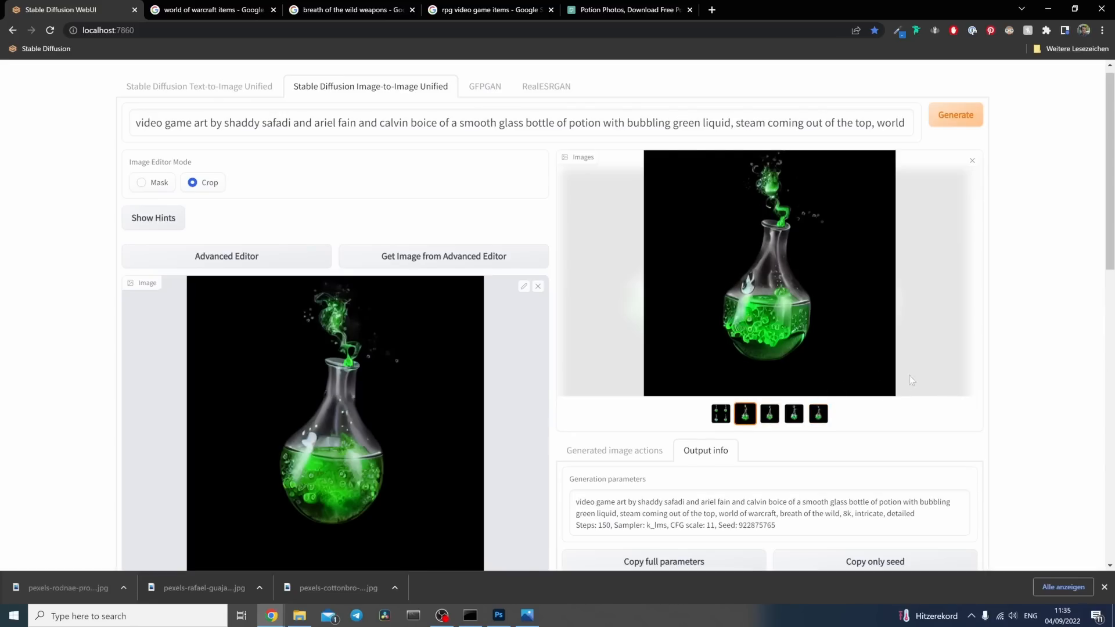
Step: Copy the first variation and paste it as a new layer above the others in Potion.psd in Photoshop
right_click(813, 278)
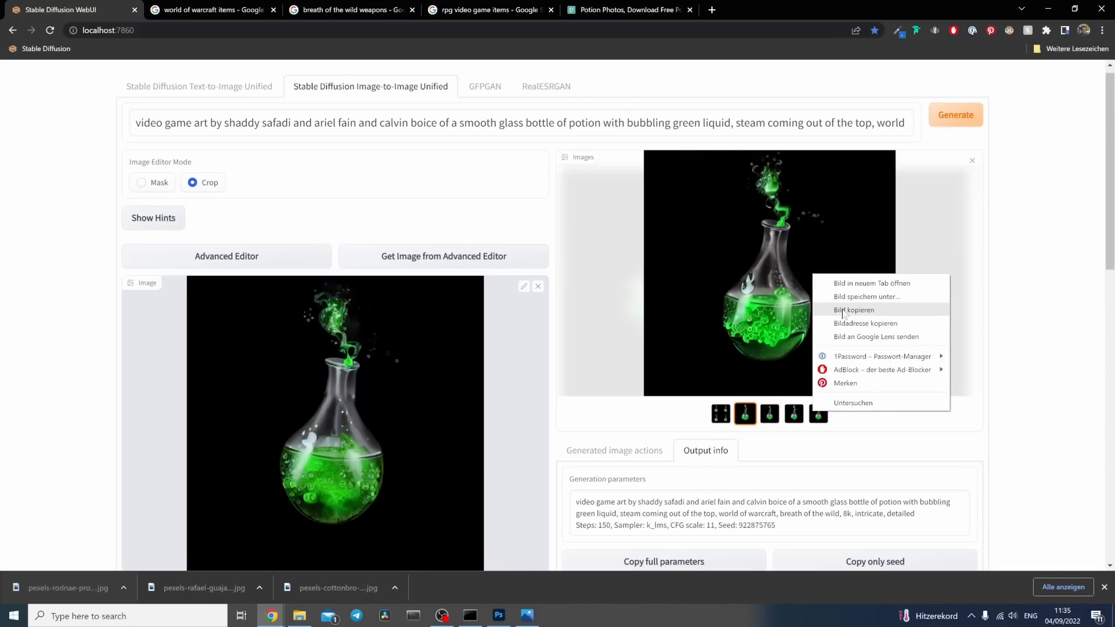
left_click(853, 310)
left_click(498, 616)
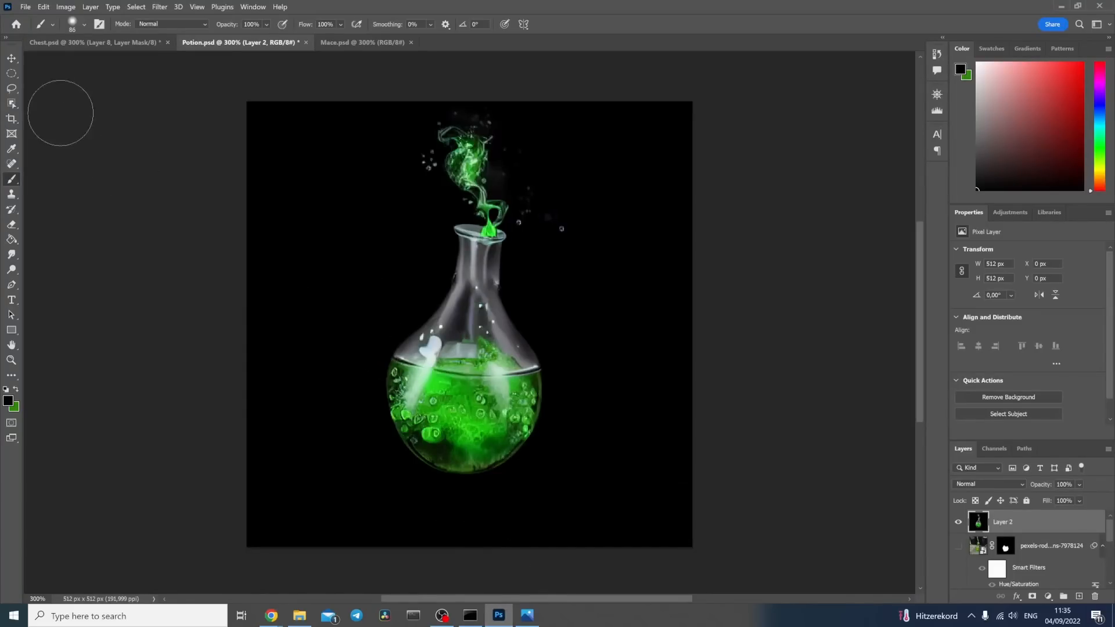
left_click(11, 58)
left_click(173, 288)
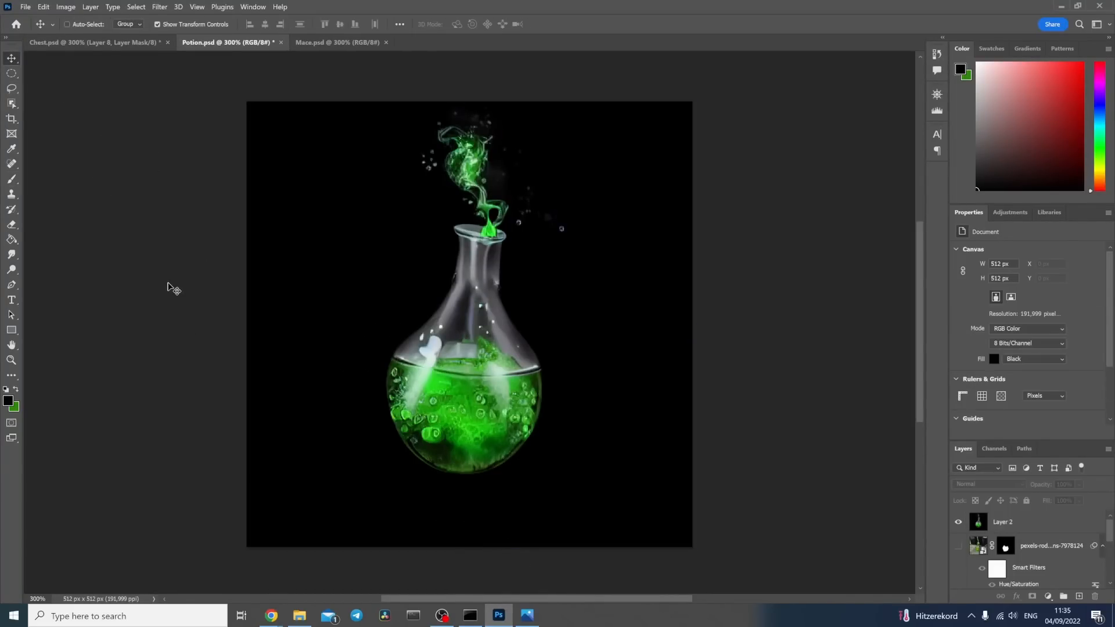
key("ctrl+v")
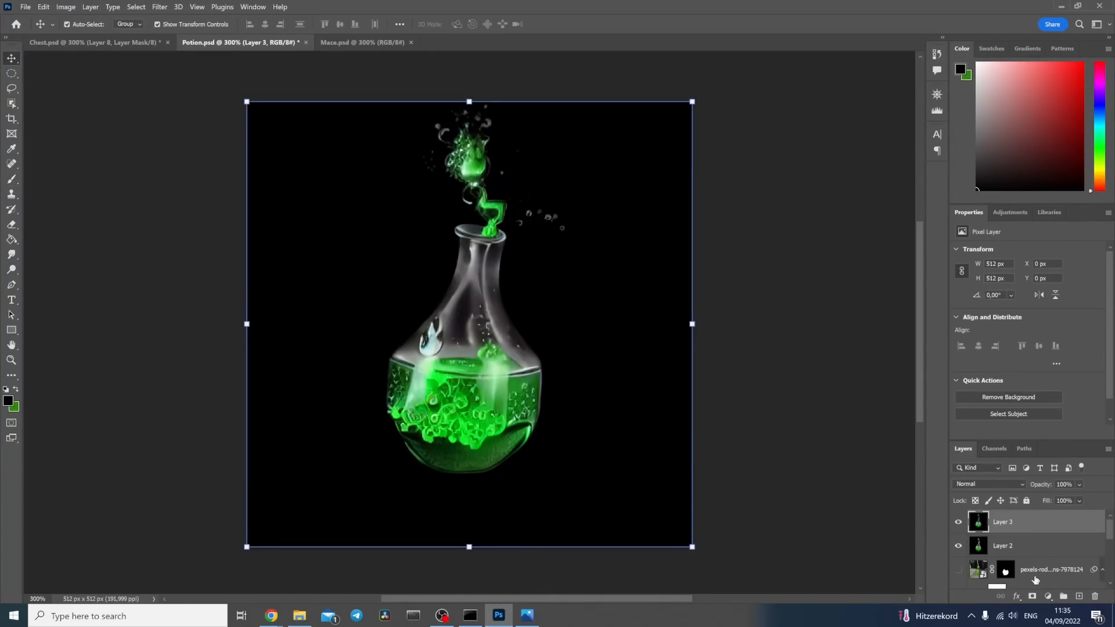